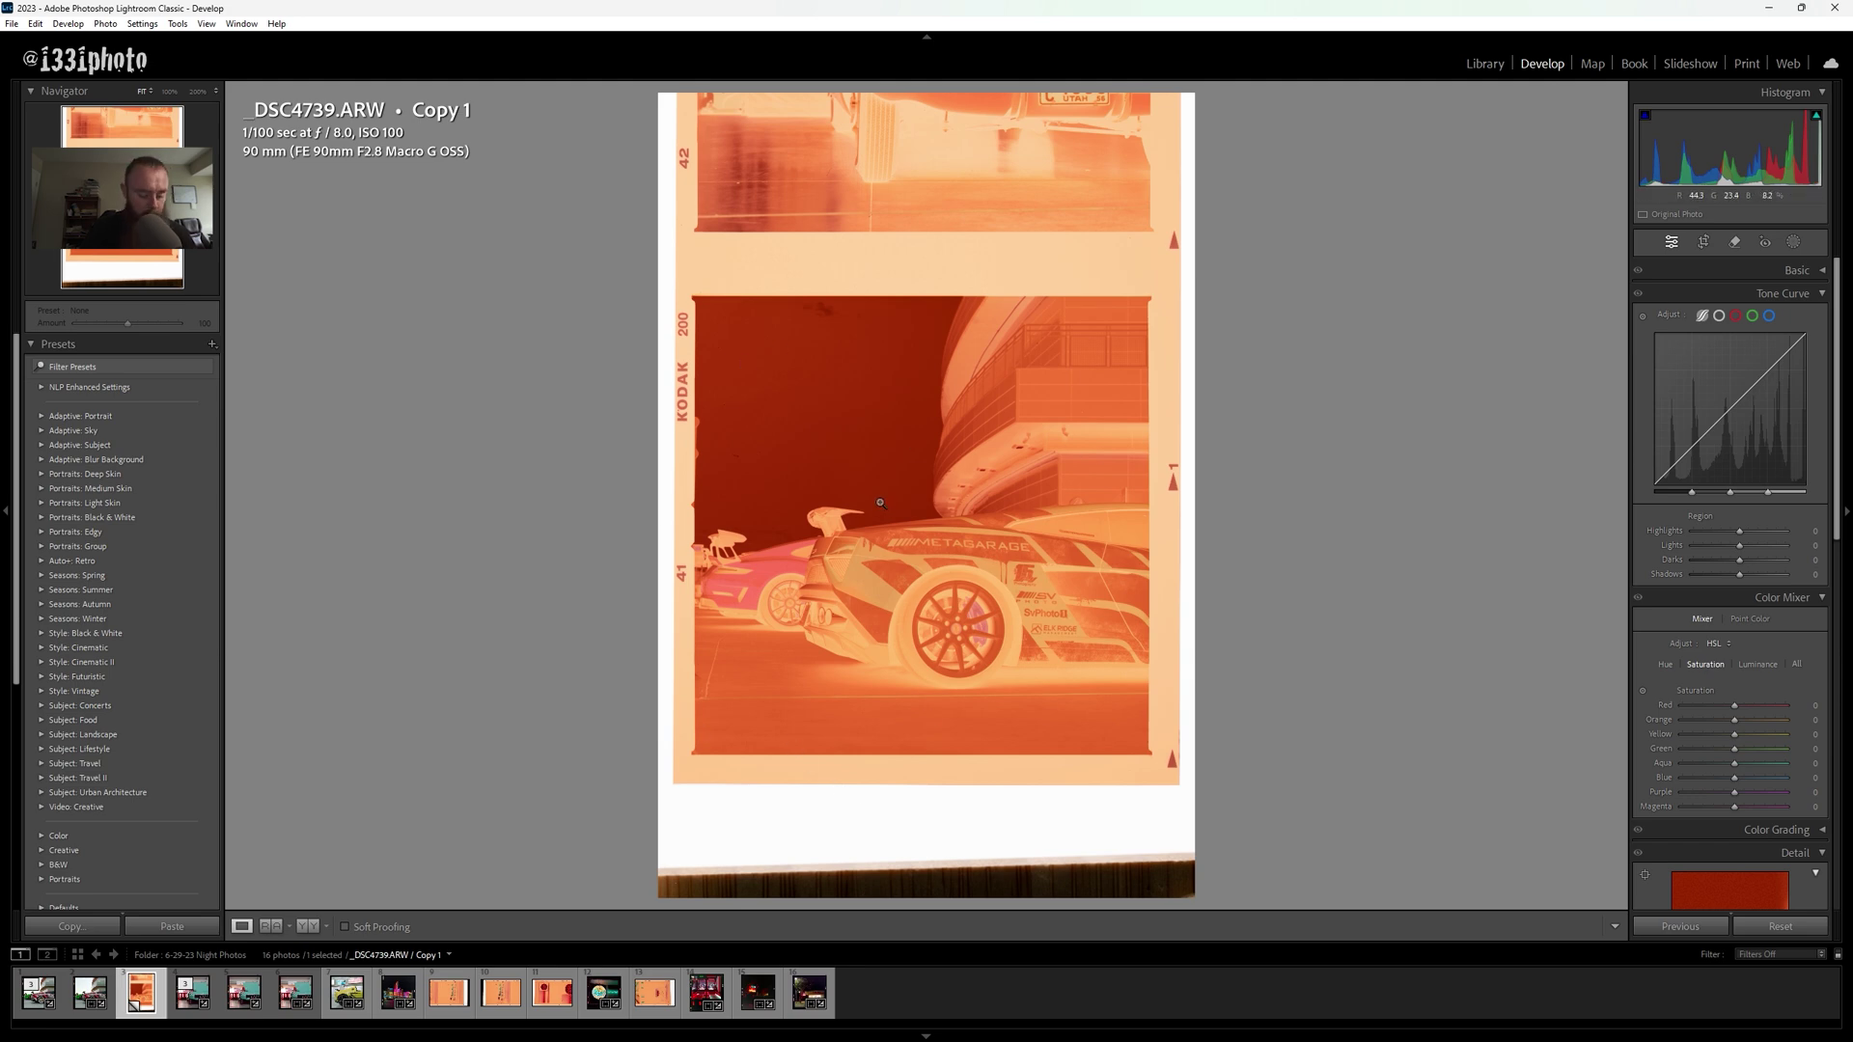
Step: Crop the scan to the single car frame, trimming all four edges to the frame borders
key("r")
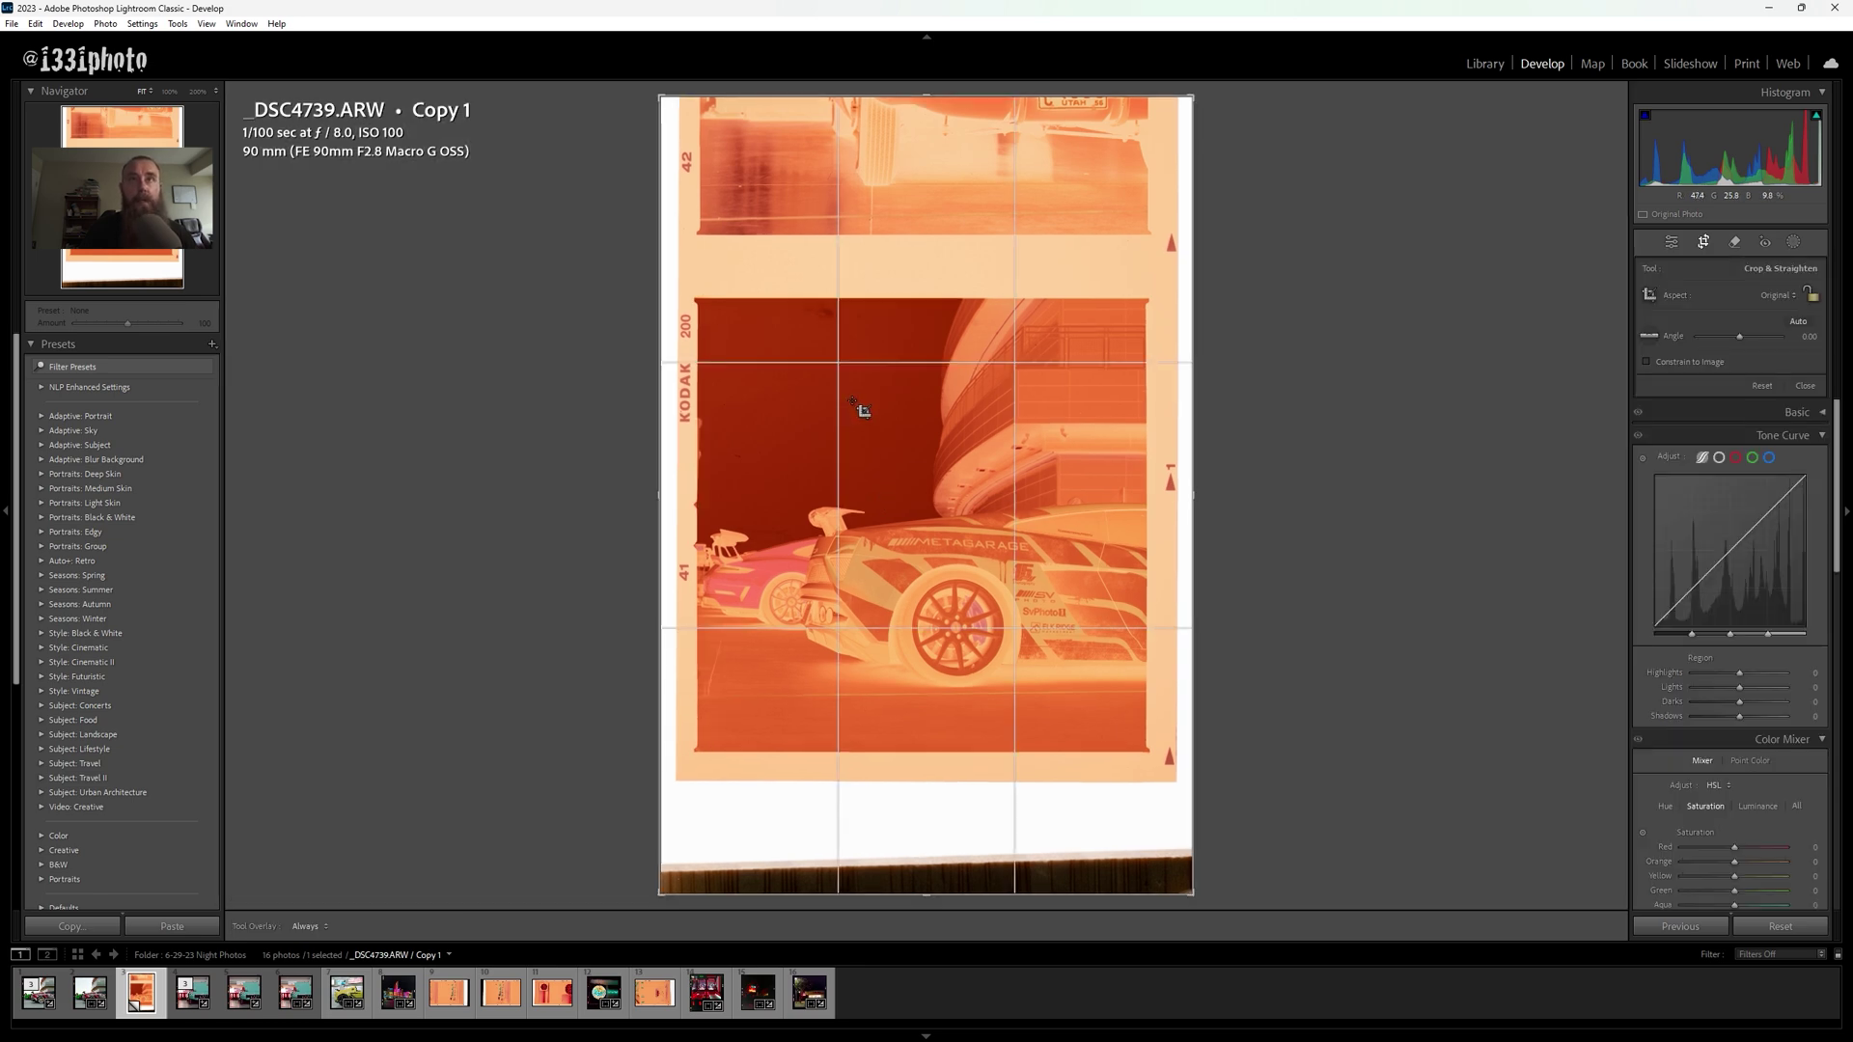
left_click_drag(839, 97, 838, 191)
left_click_drag(660, 298, 675, 287)
left_click_drag(749, 784, 744, 716)
left_click_drag(1171, 662, 1118, 666)
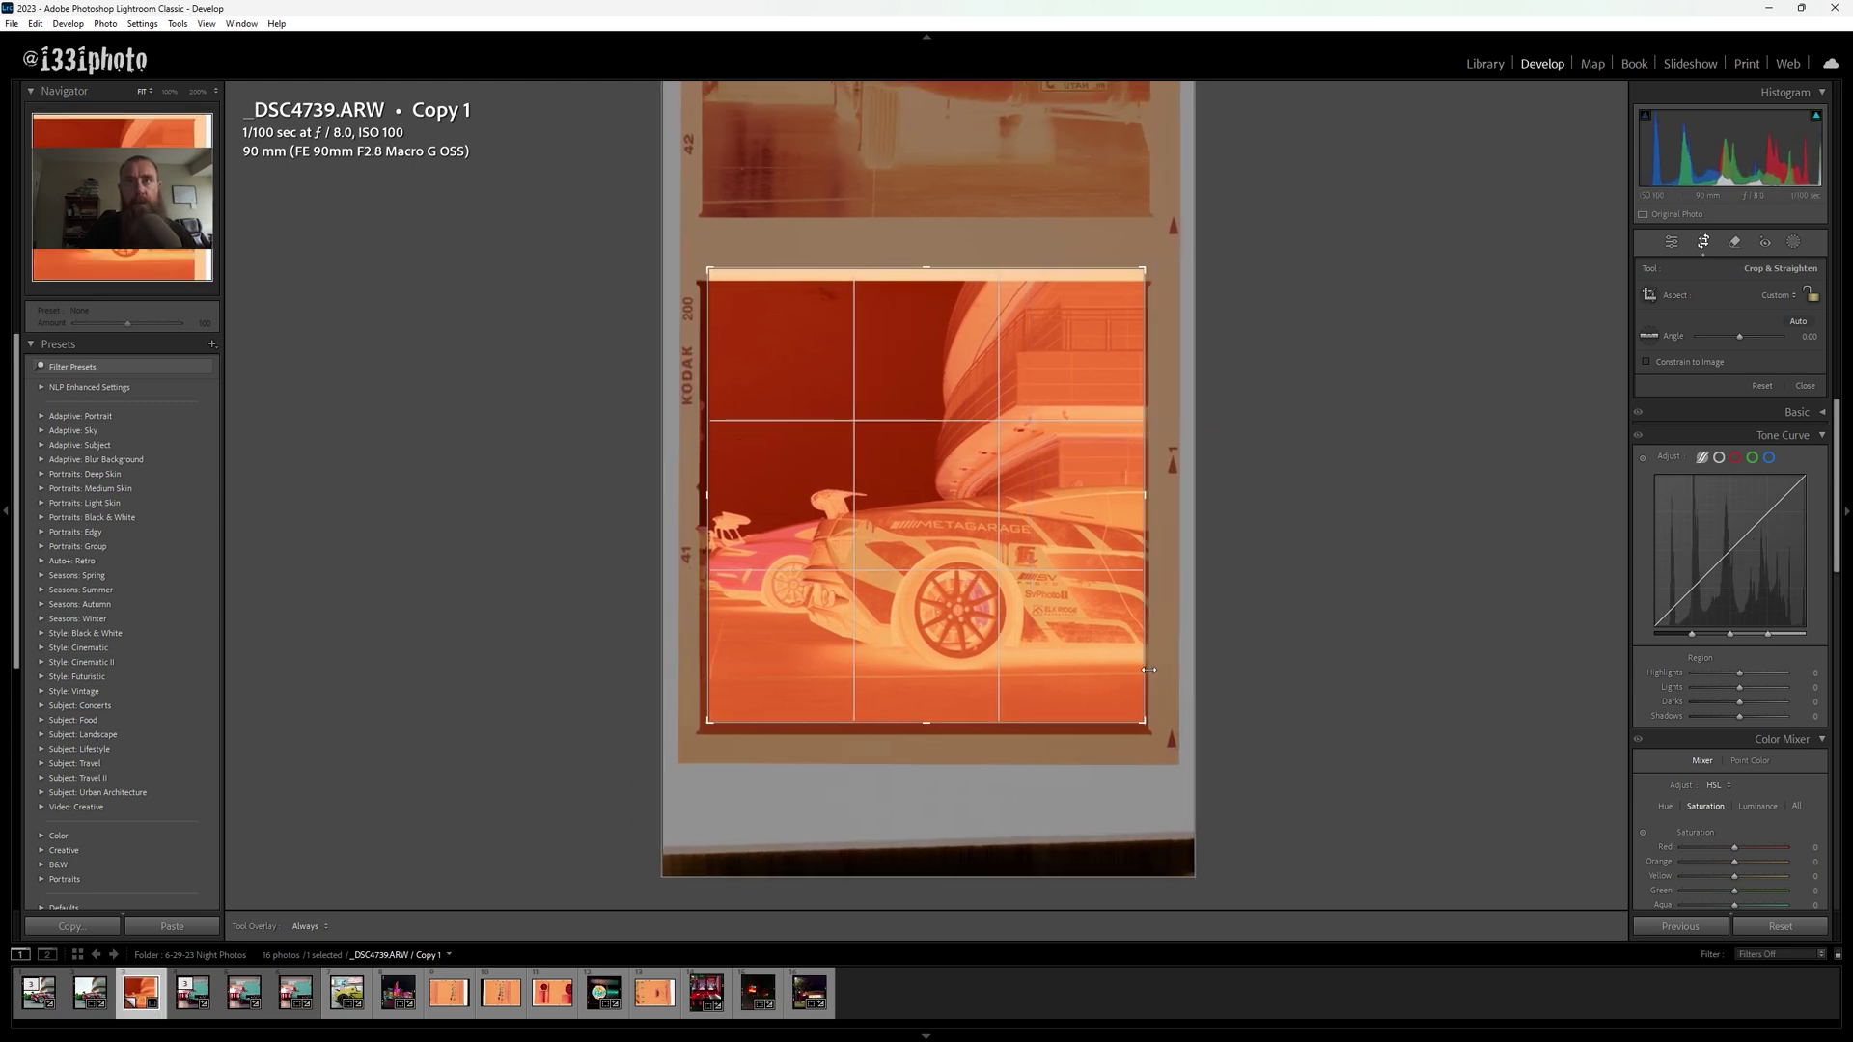
left_click_drag(919, 270, 919, 295)
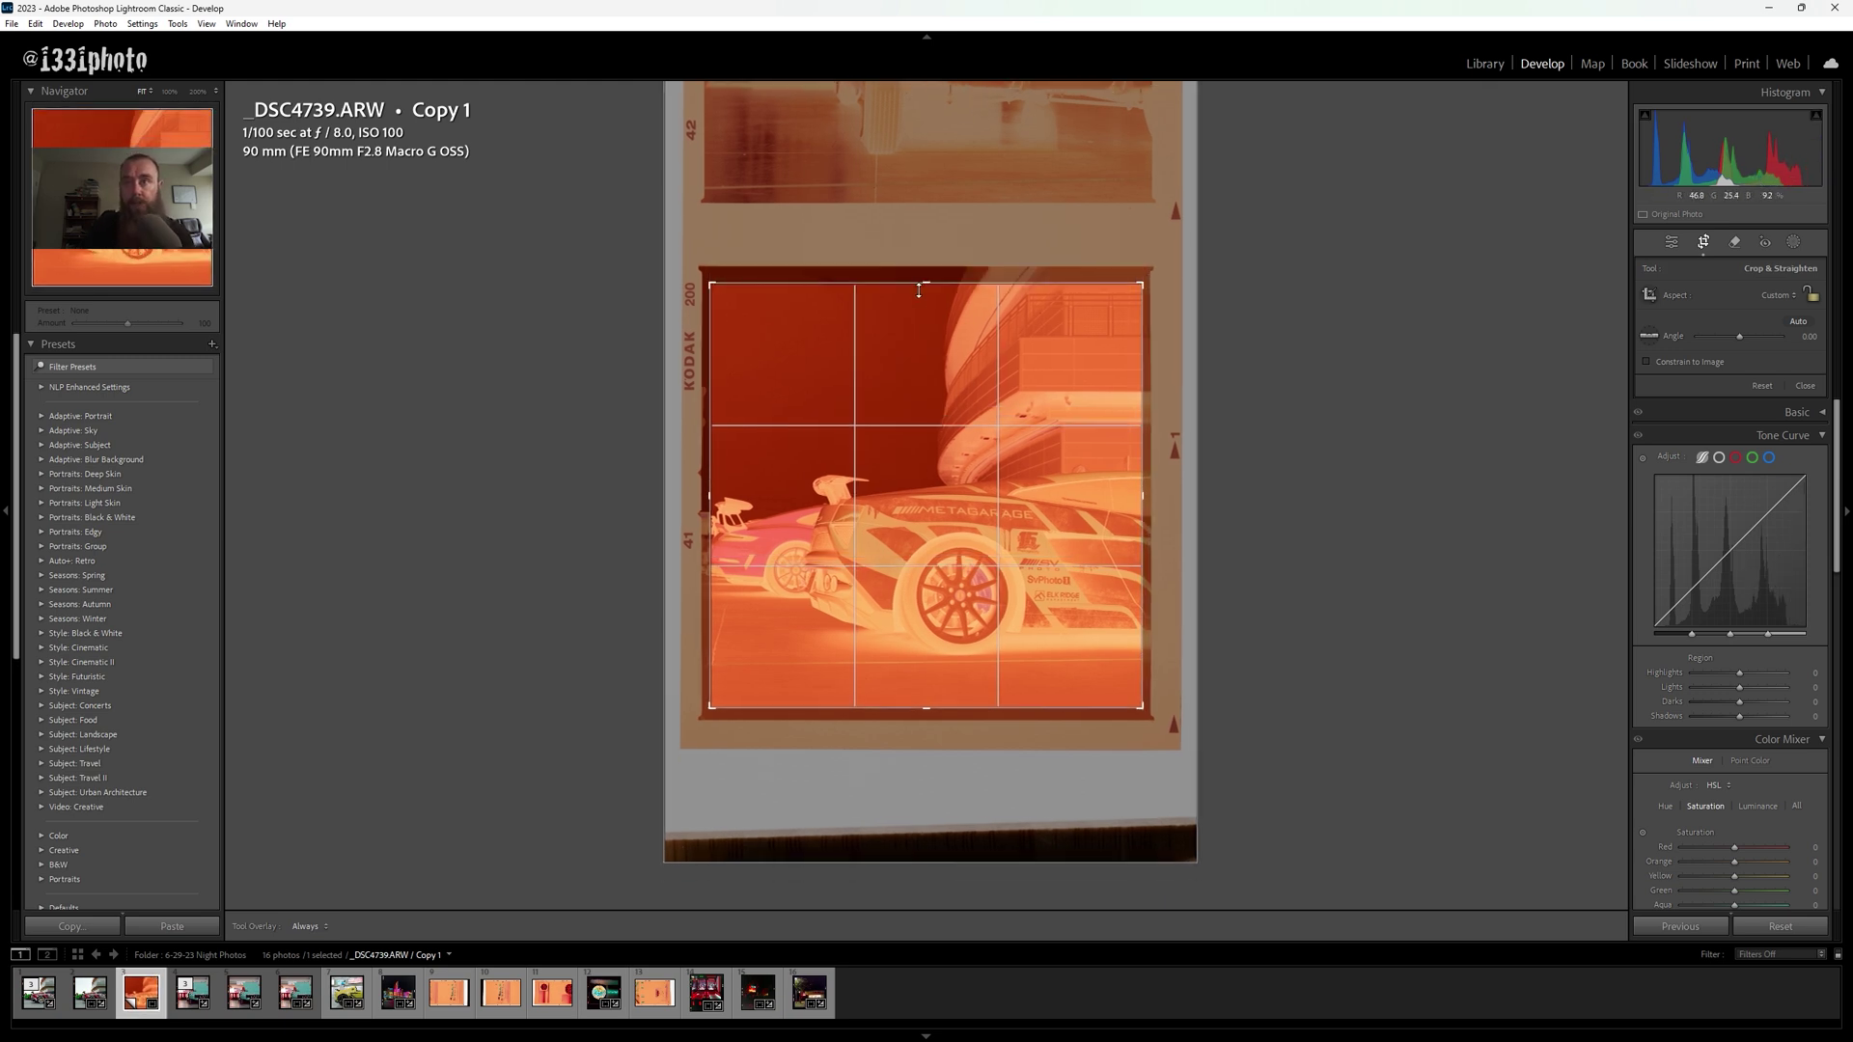
key("Return")
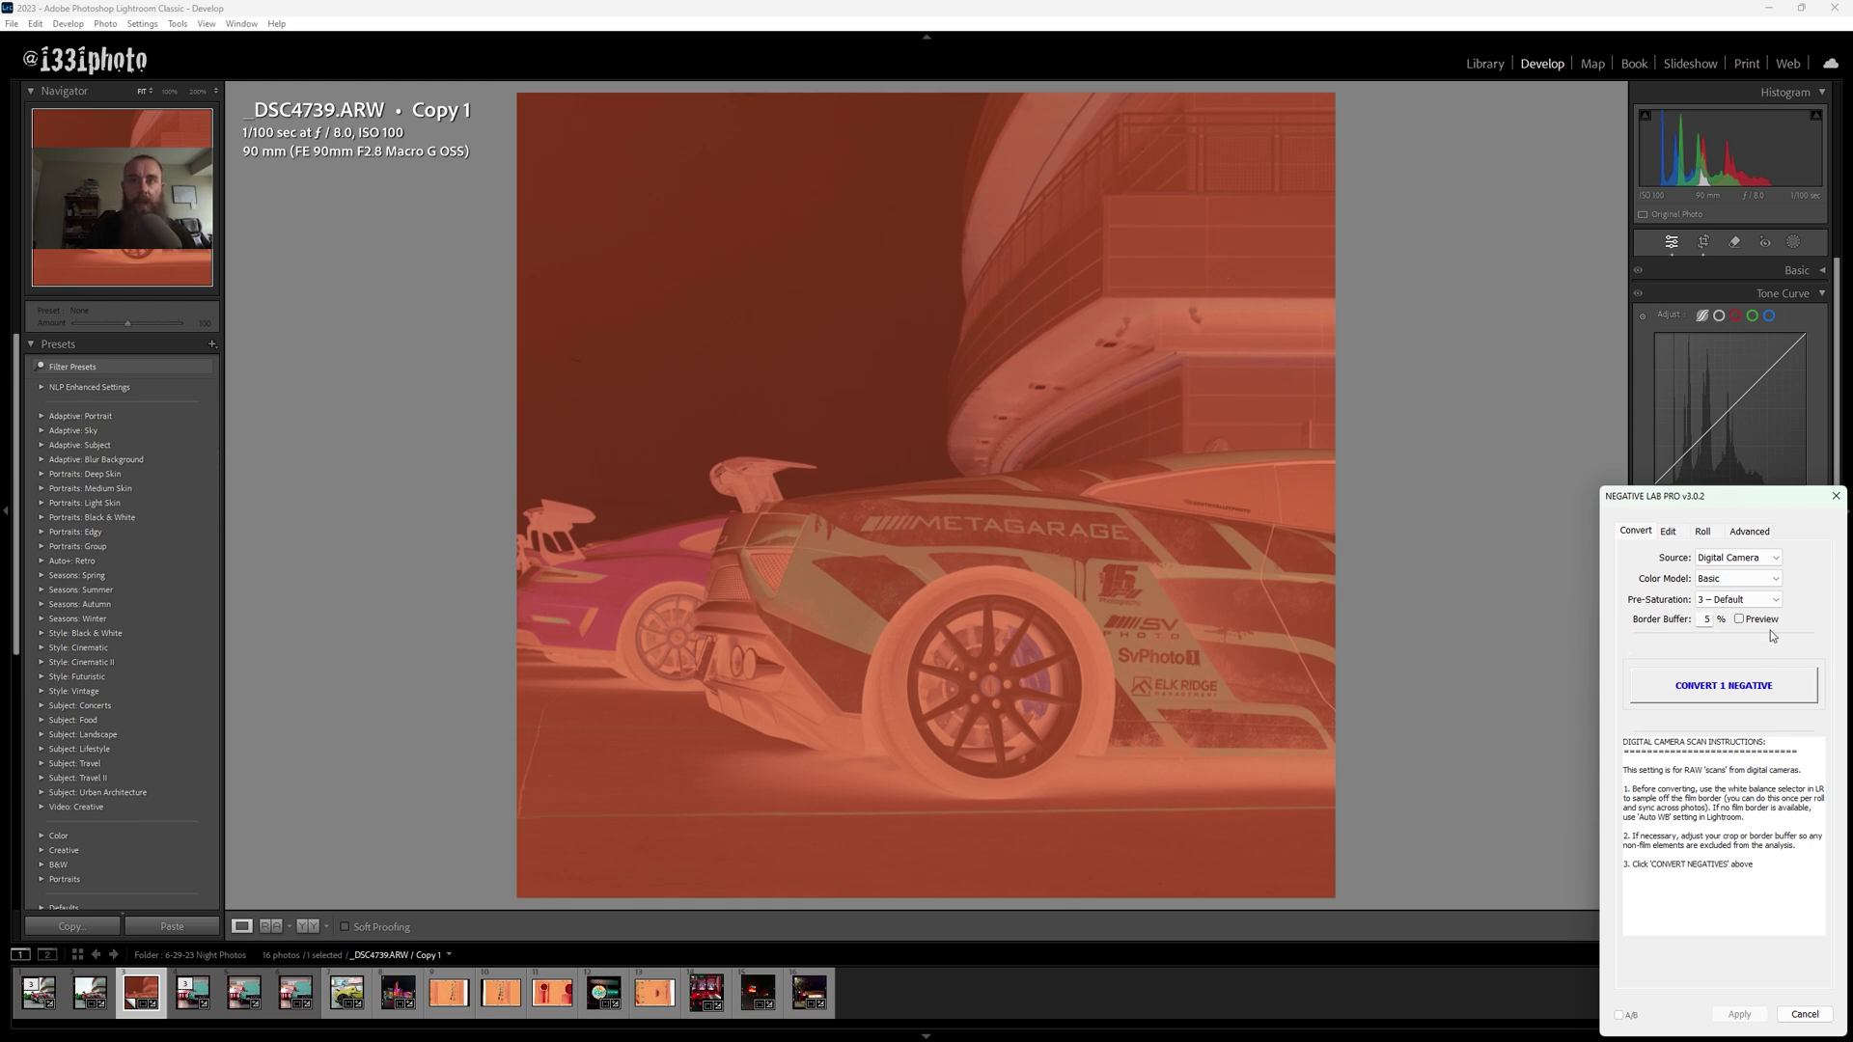
Step: Convert the negative in Negative Lab Pro and apply the positive colour result
left_click(1724, 686)
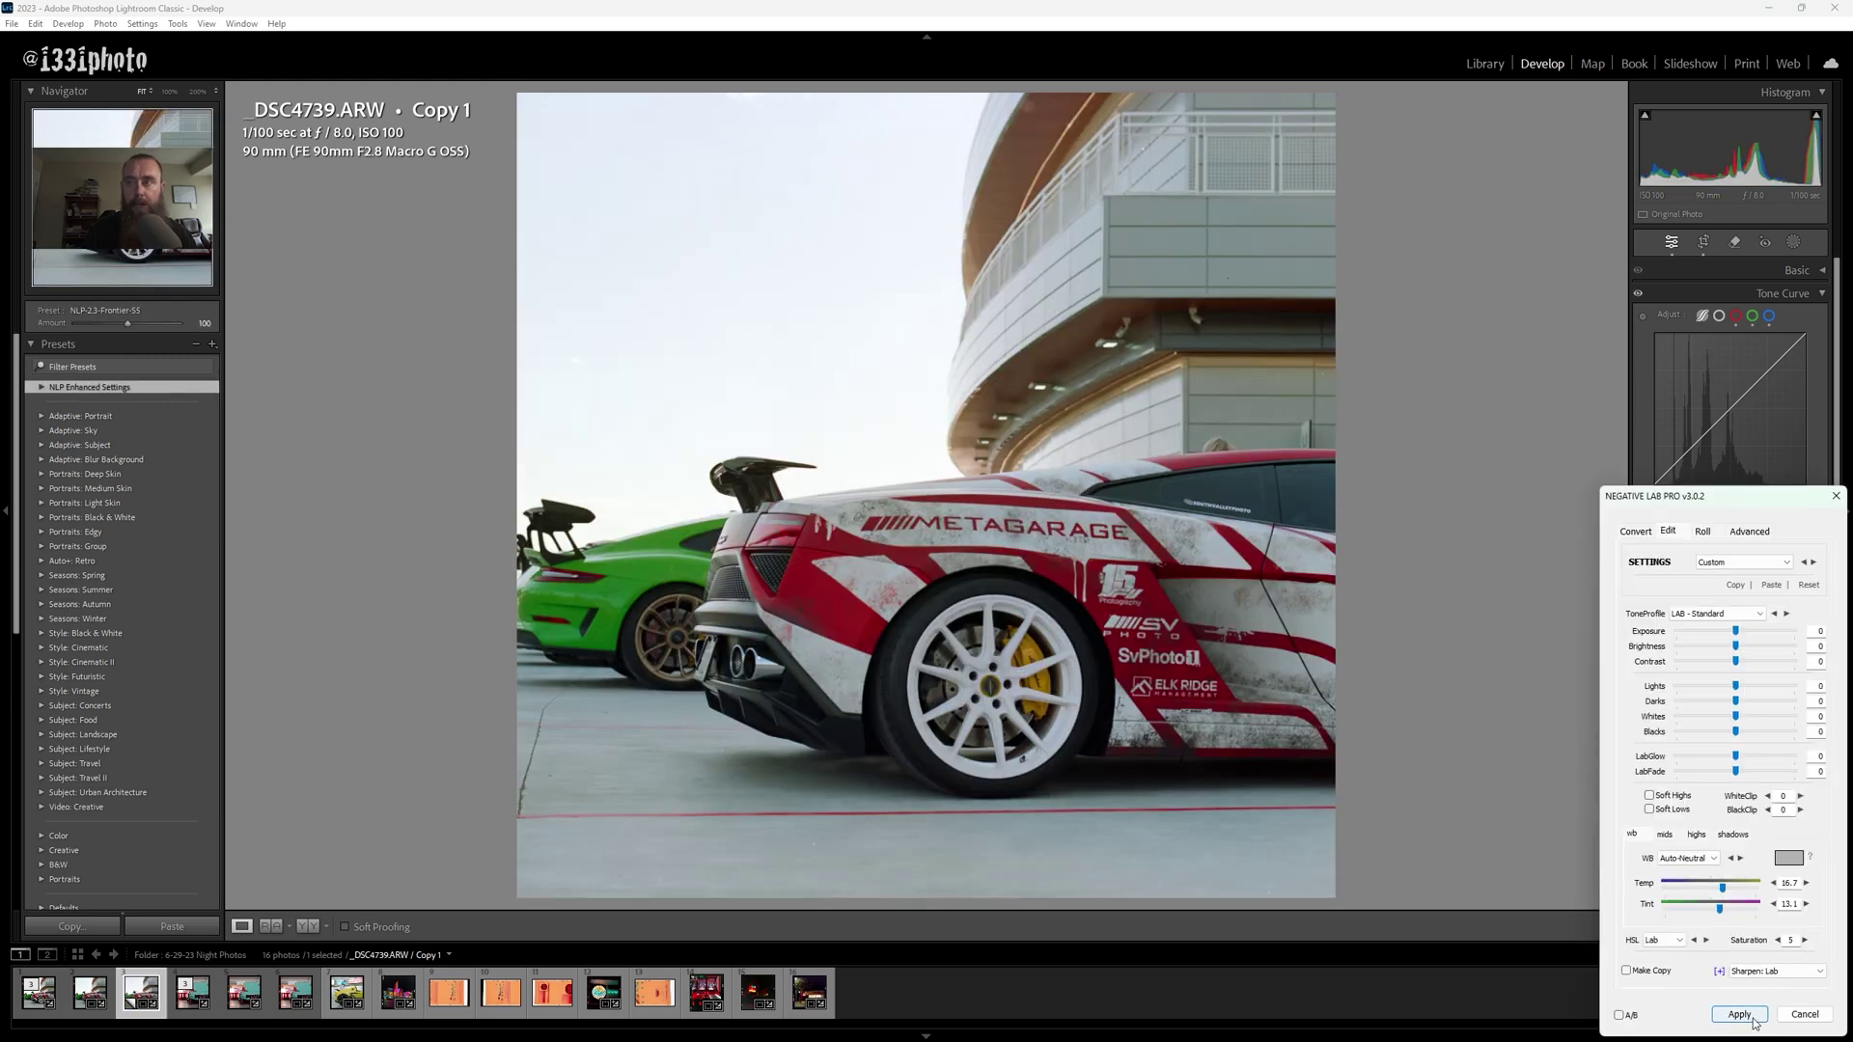
left_click(1739, 1014)
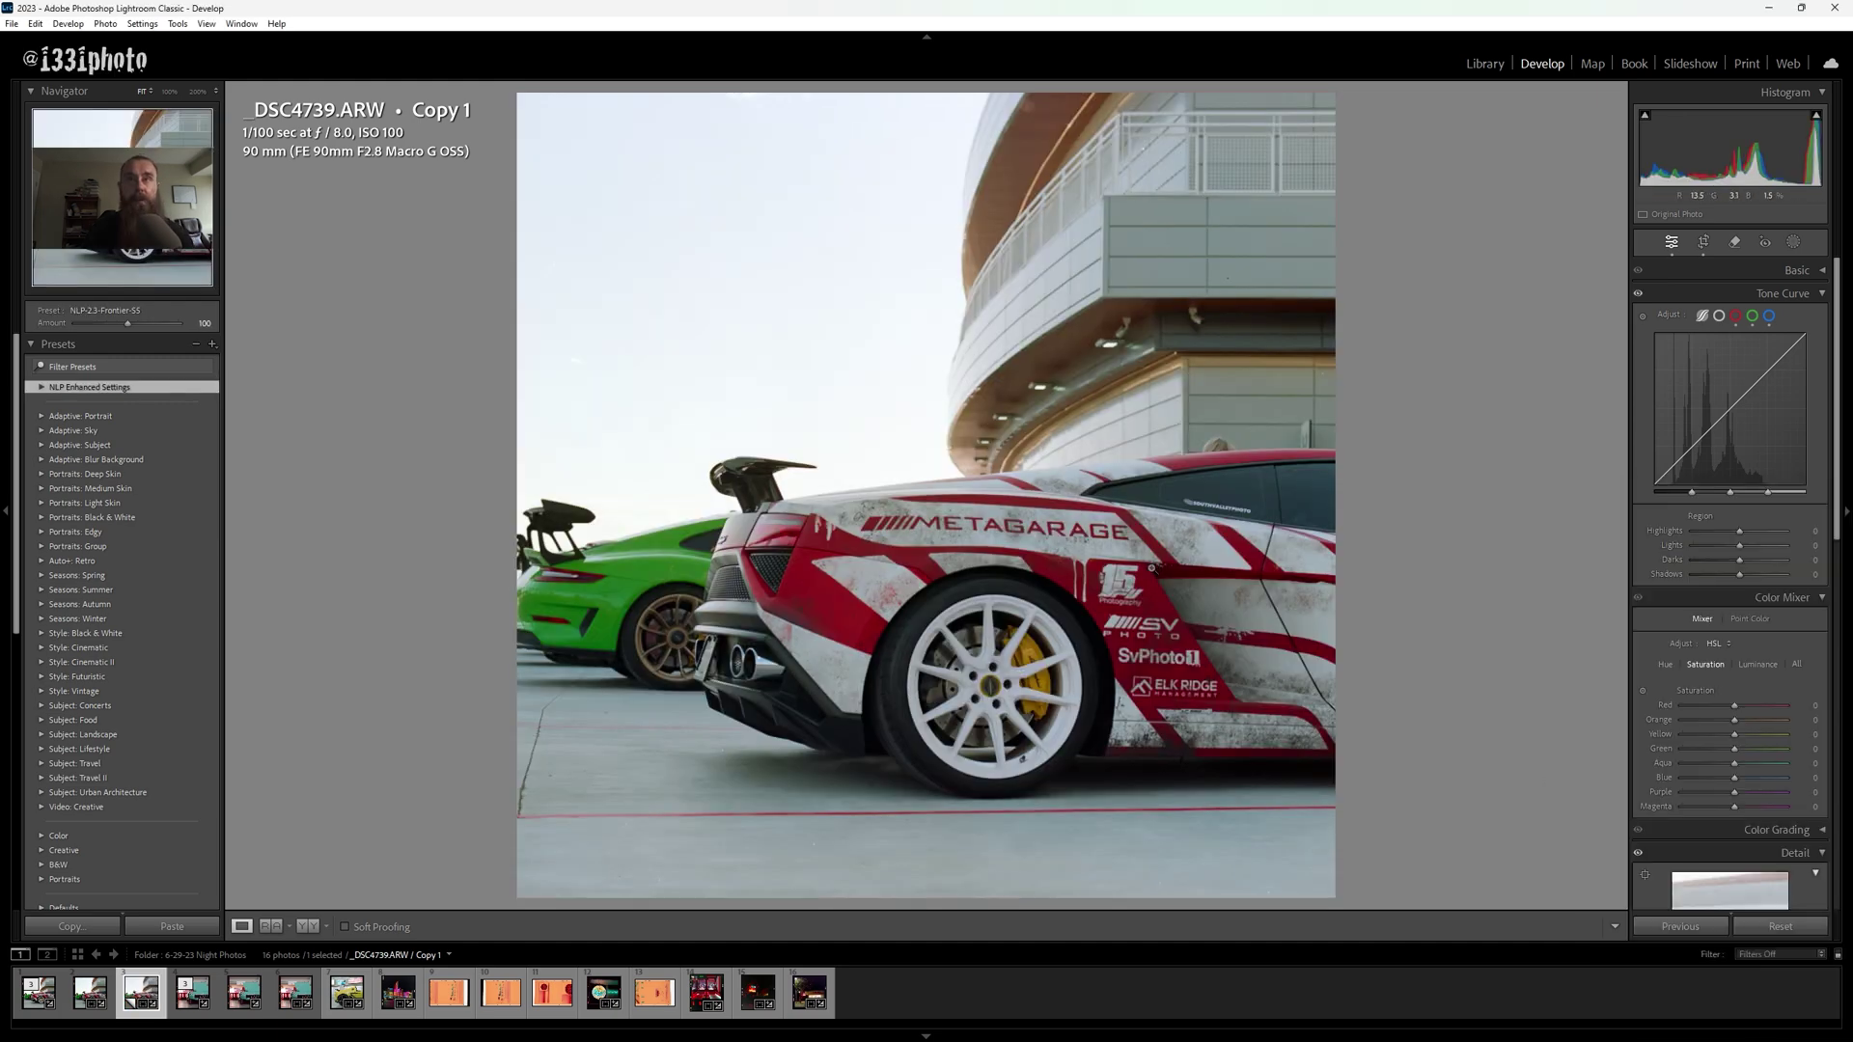
Step: Extend the crop left, down and right over the KODAK 200 film border, then recheck it
key("r")
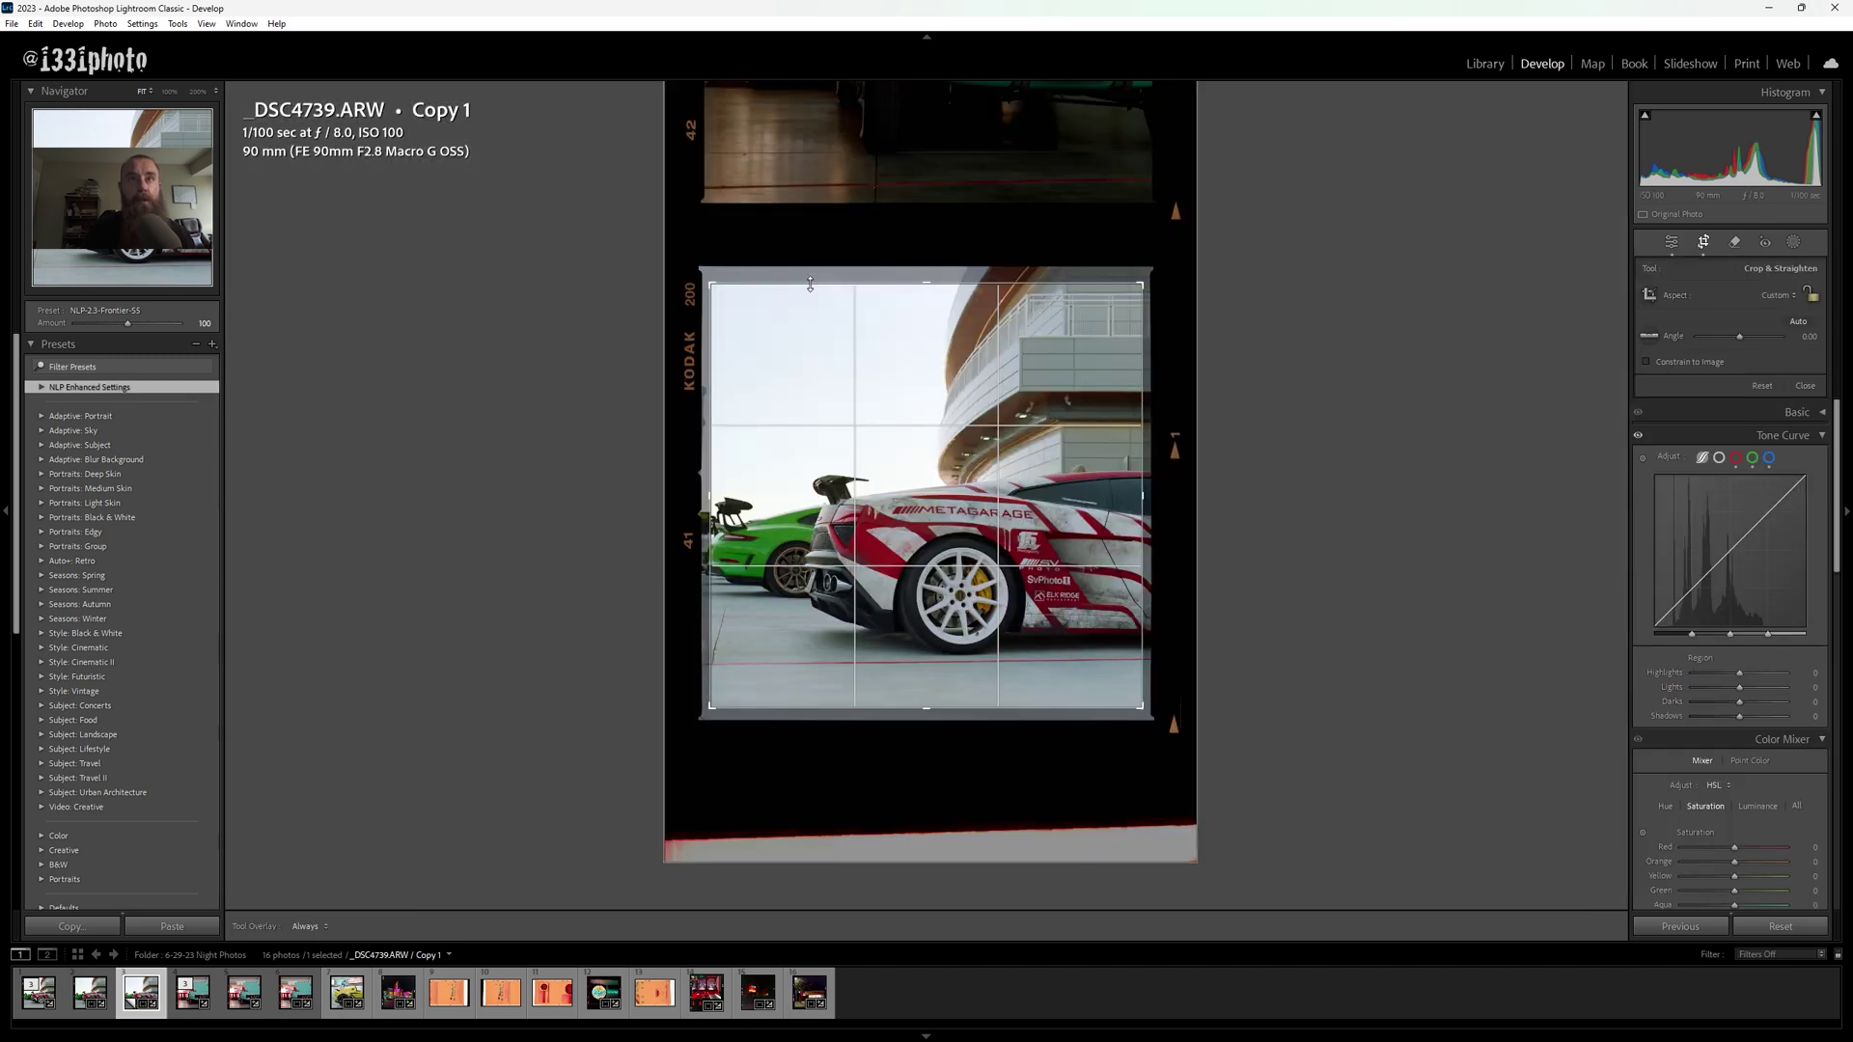
left_click_drag(710, 336, 692, 336)
left_click_drag(811, 720, 816, 735)
left_click_drag(1162, 682, 1182, 683)
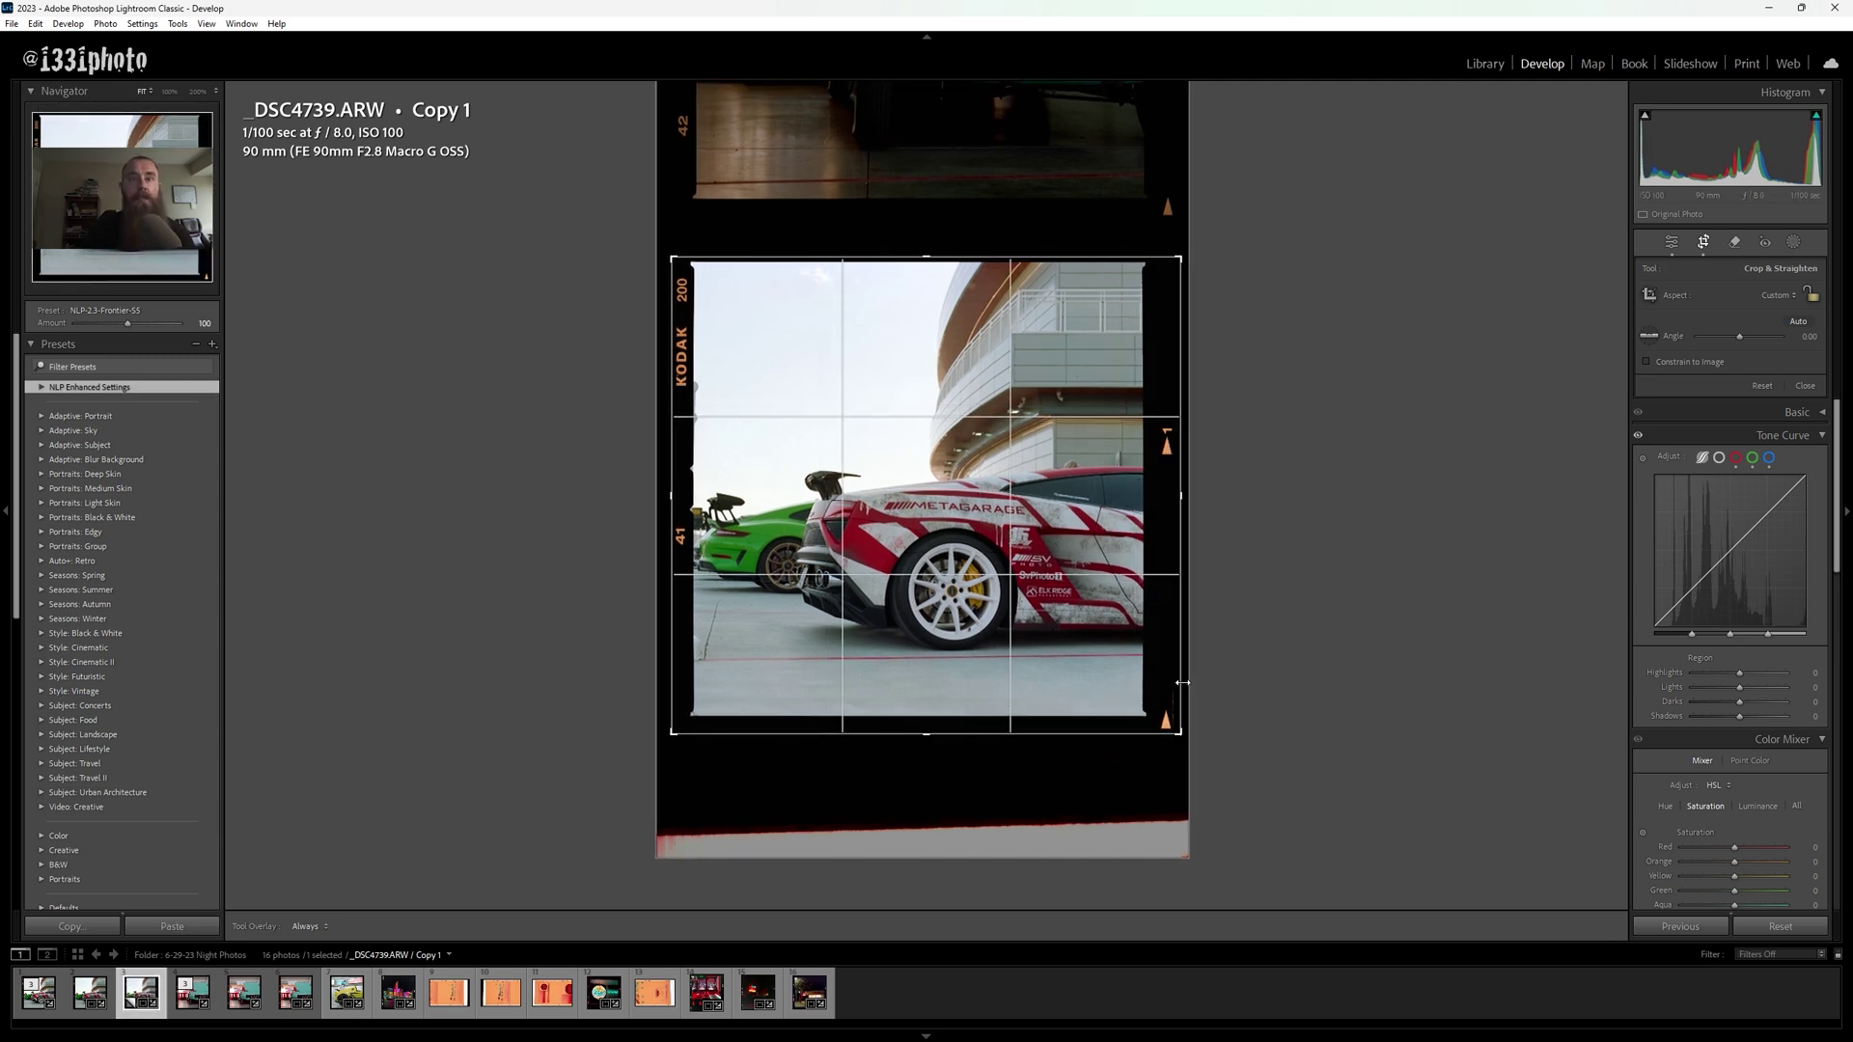
key("Return")
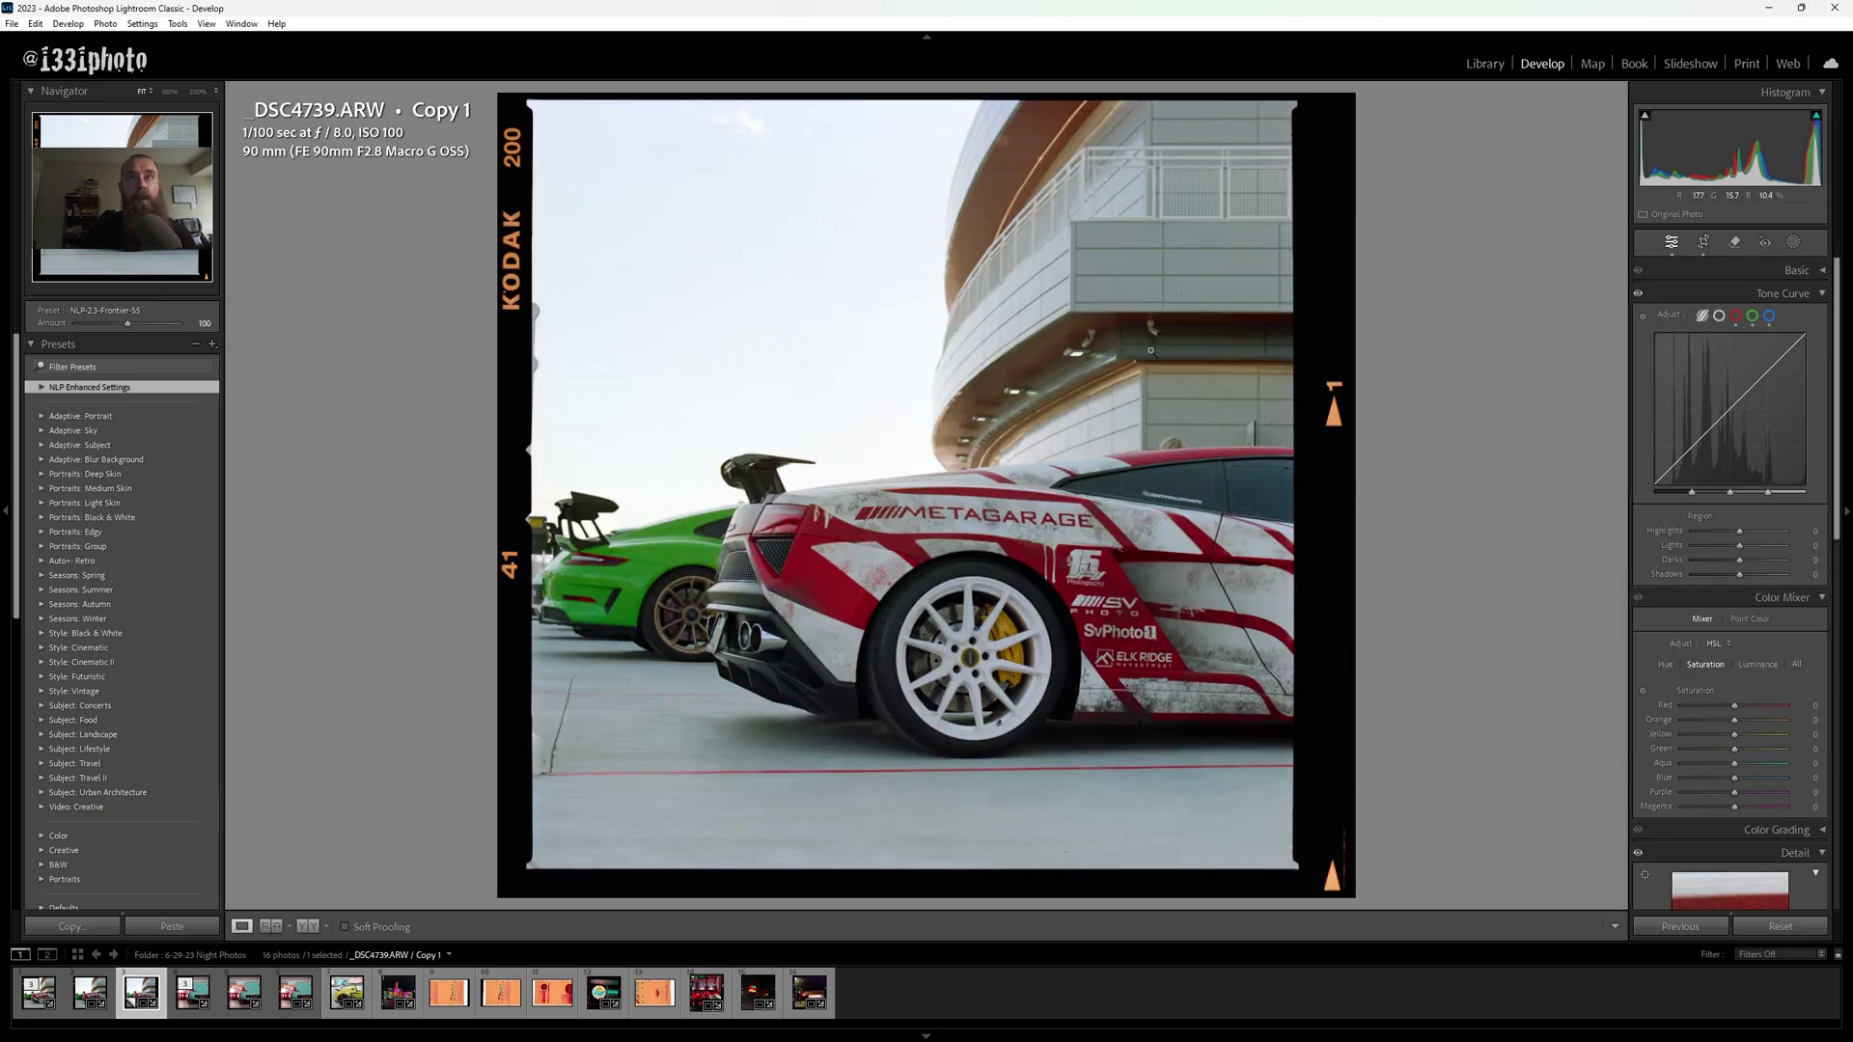
key("r")
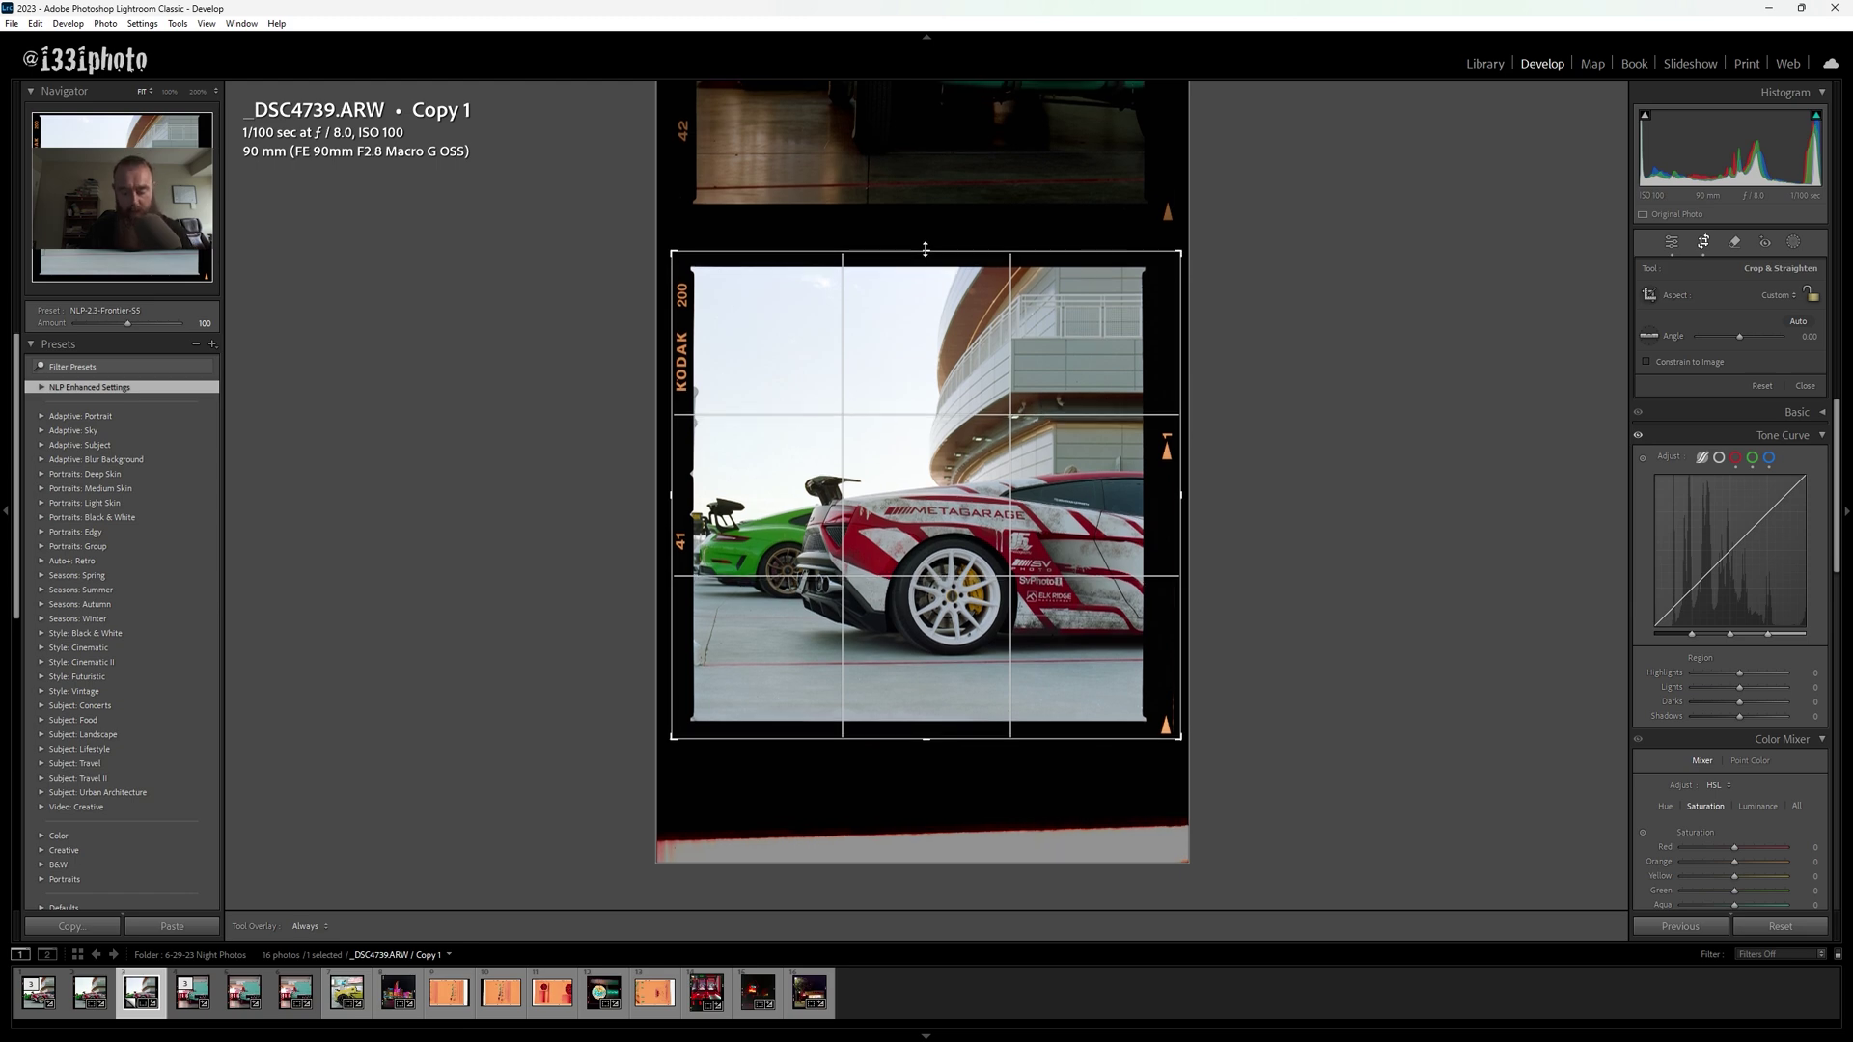
key("Return")
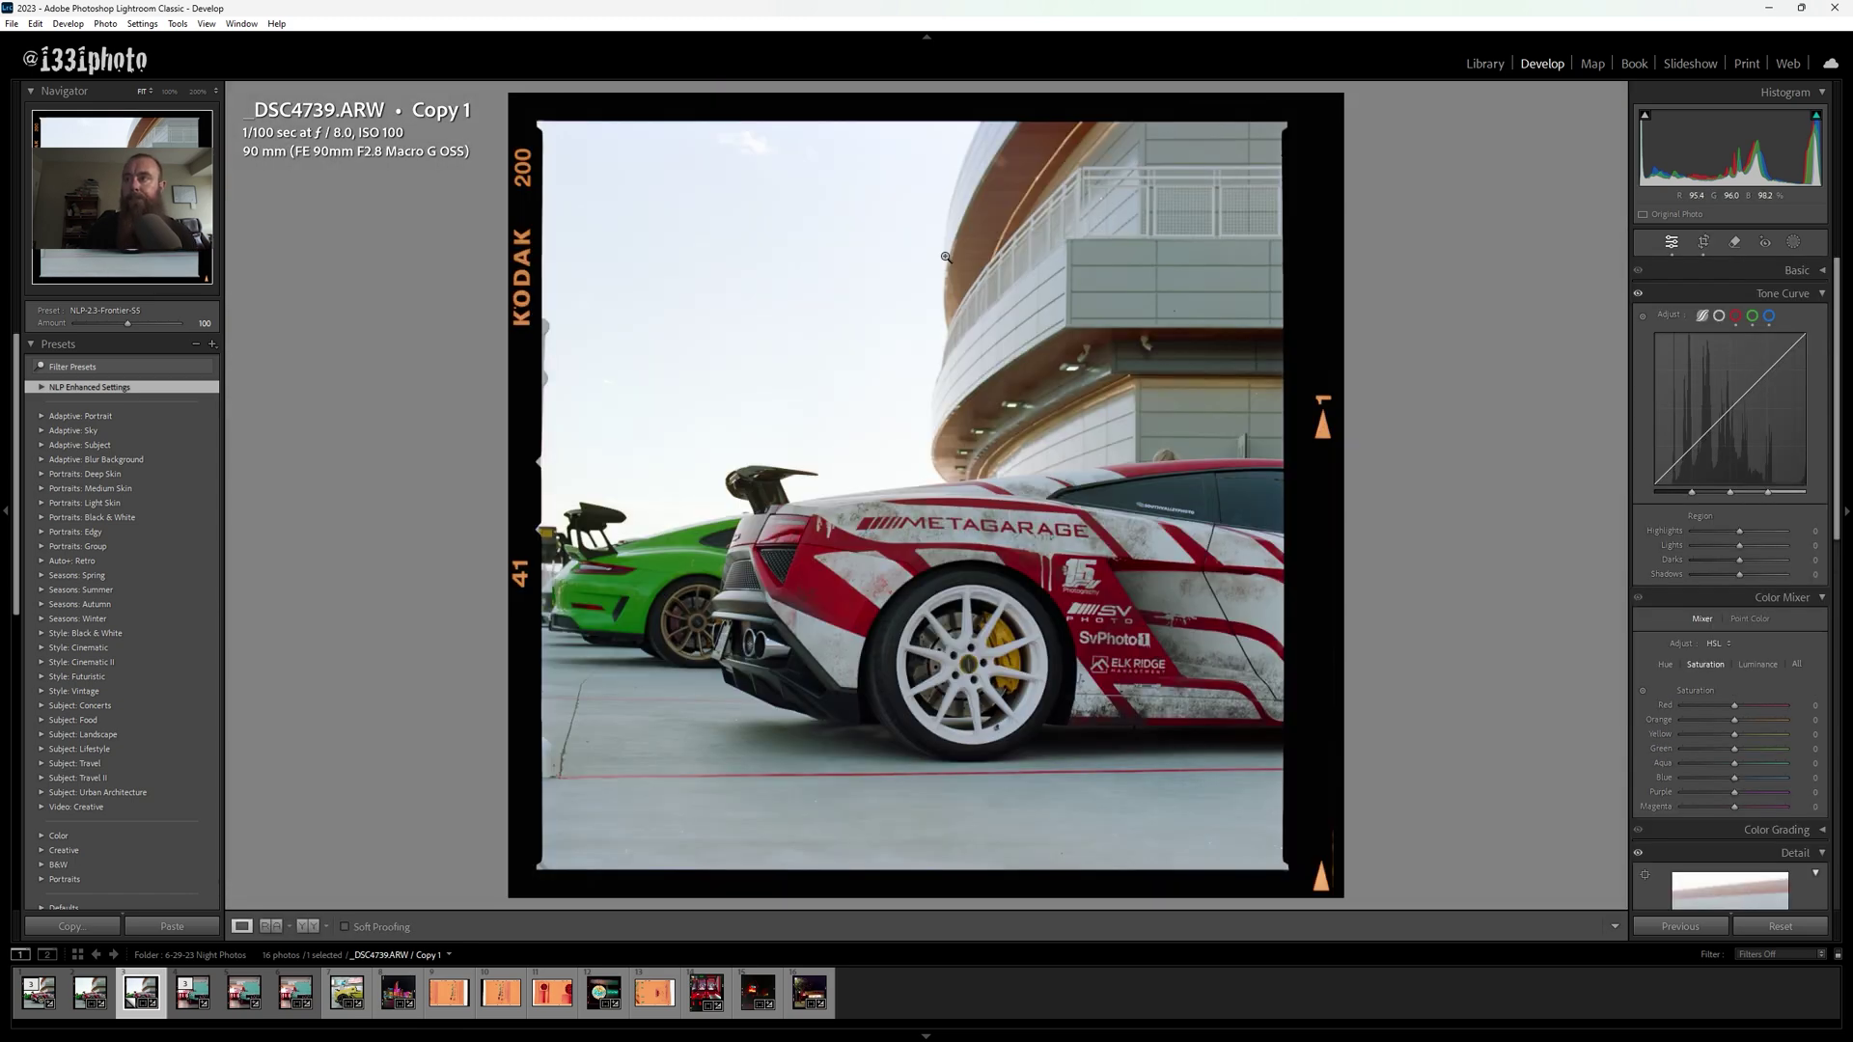
Step: Draw Guided Upright guides along the photo's top, bottom, left and right edges
scroll(1699, 640, "down", 5)
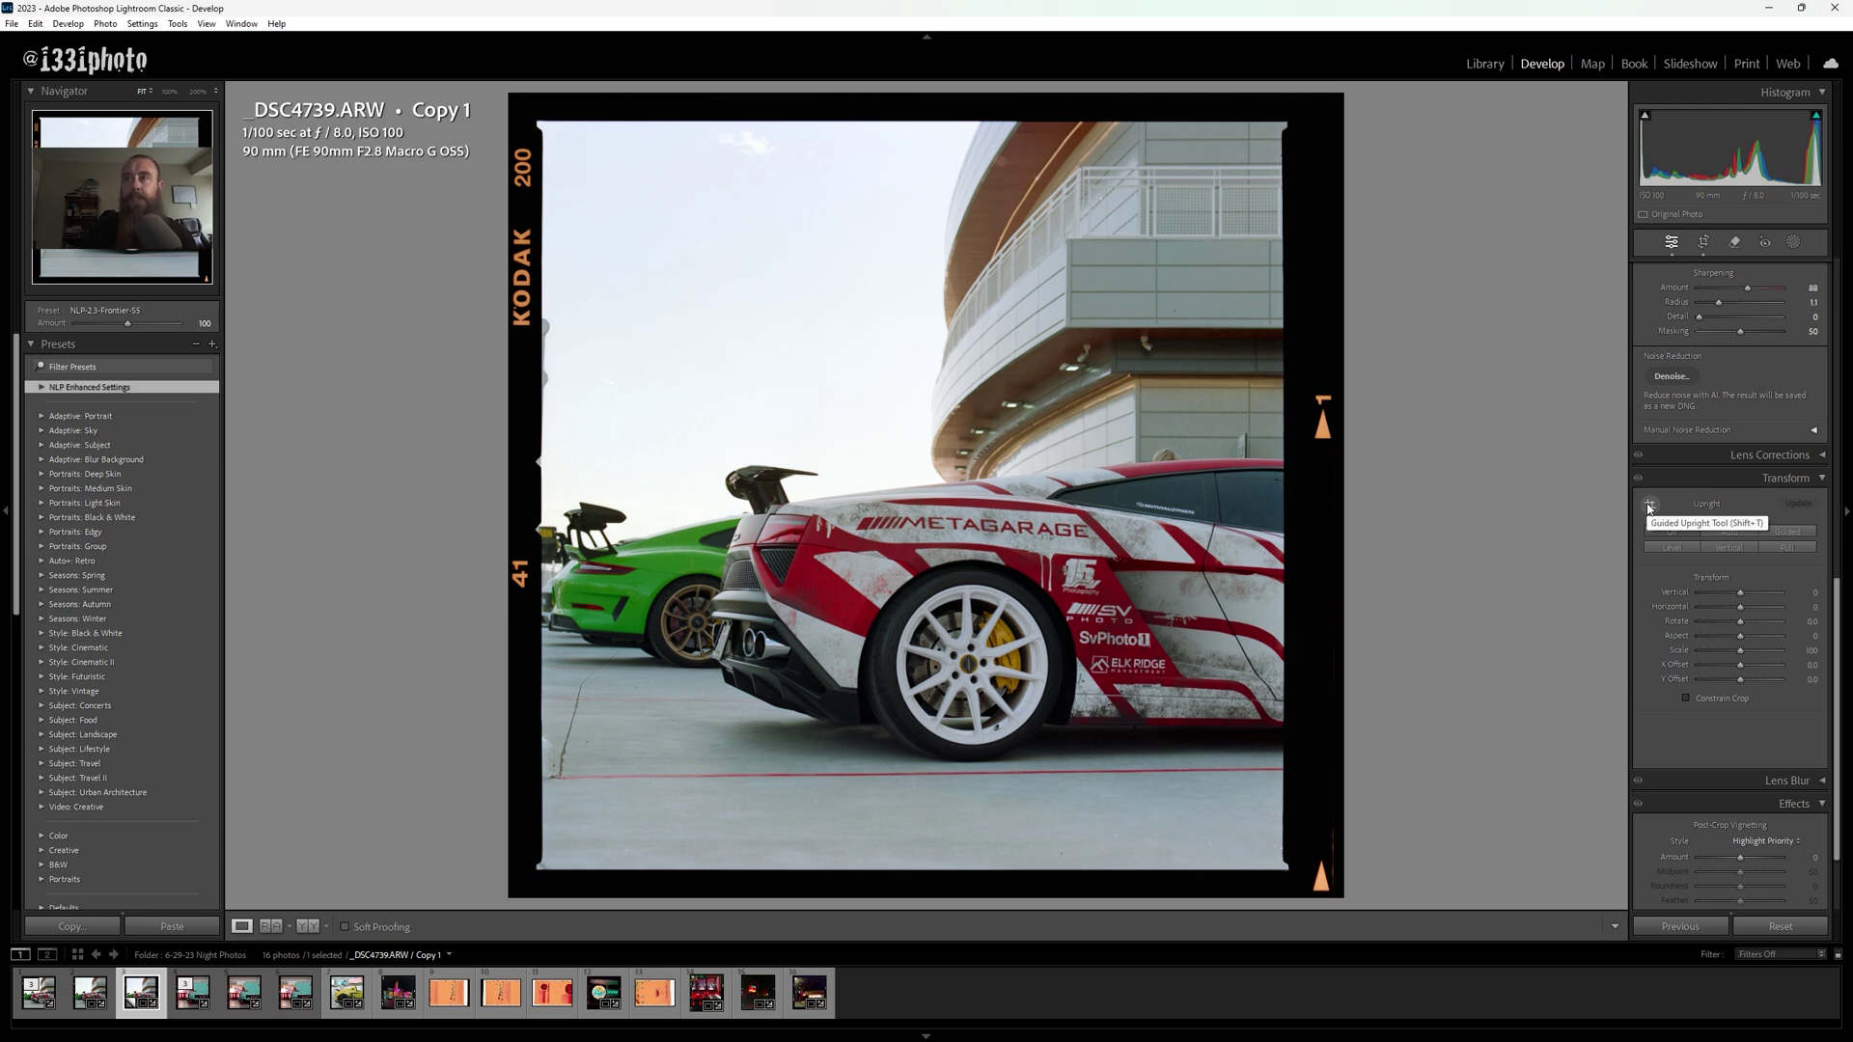
left_click(1650, 506)
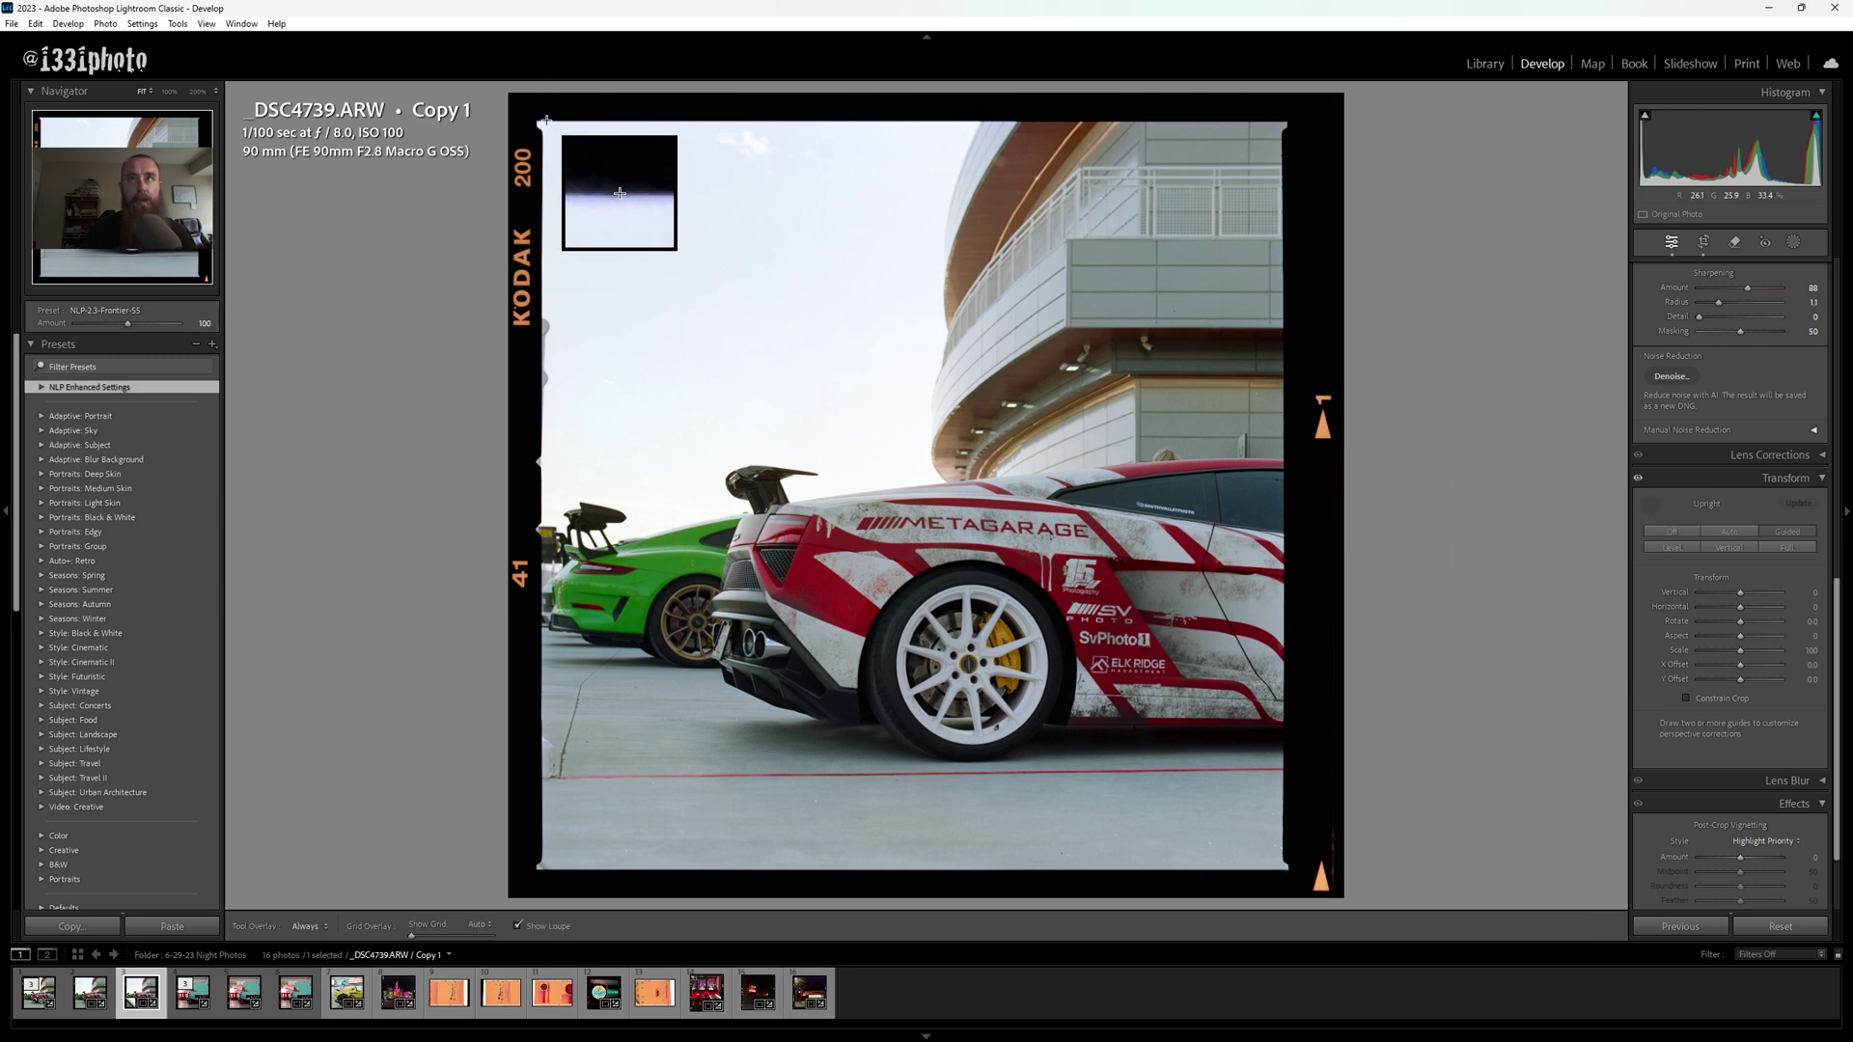
left_click_drag(546, 120, 1277, 122)
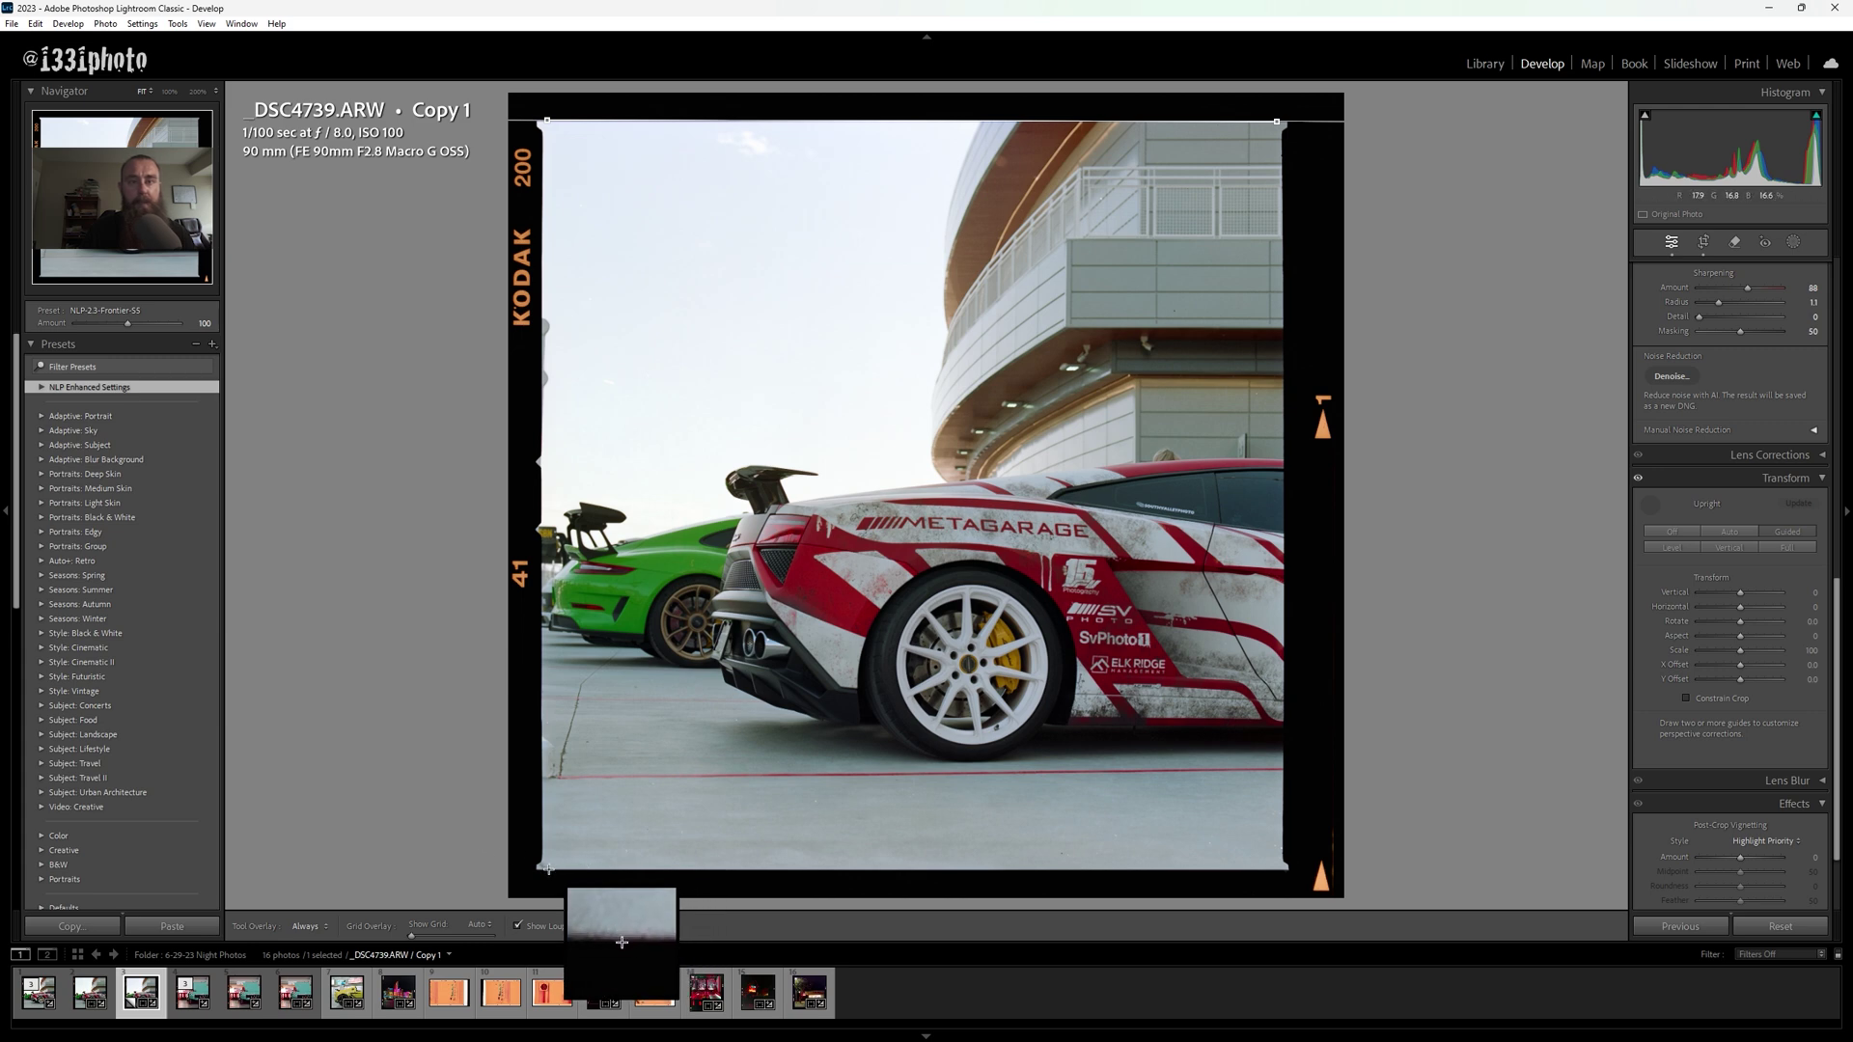
left_click_drag(548, 869, 1270, 871)
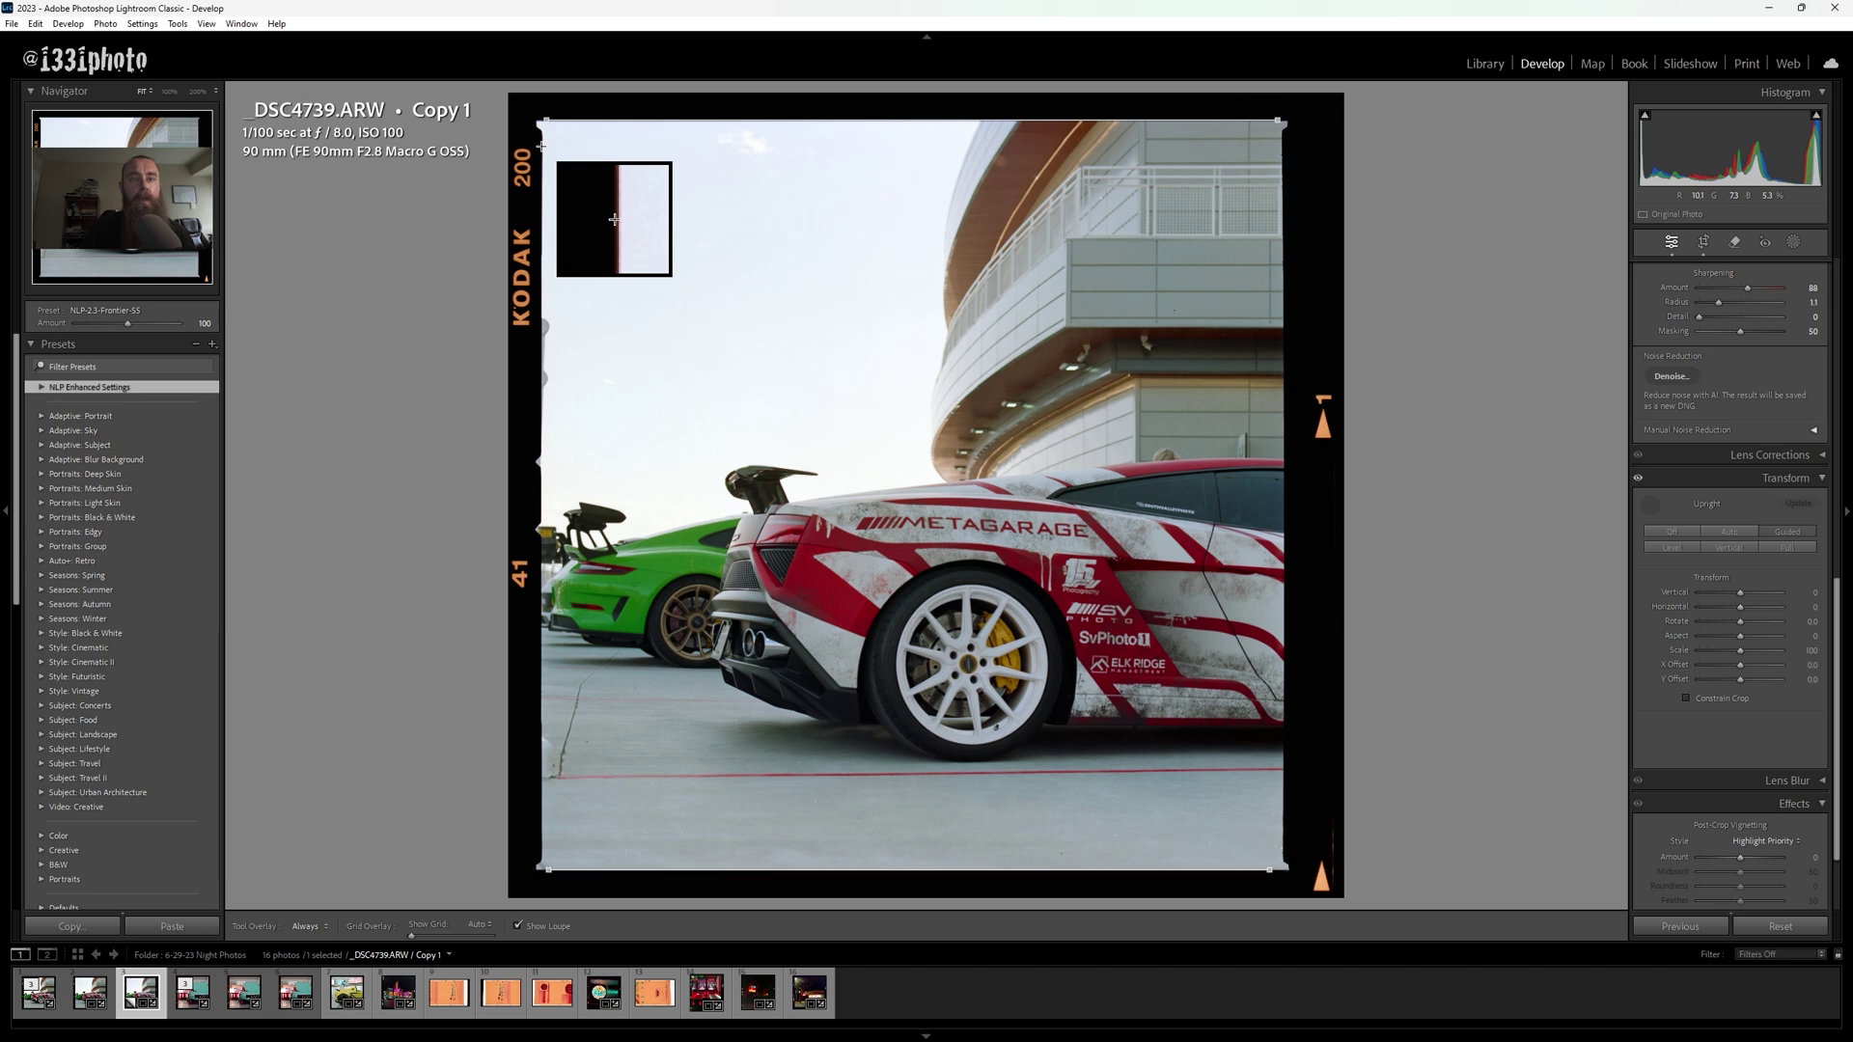
left_click_drag(542, 146, 540, 835)
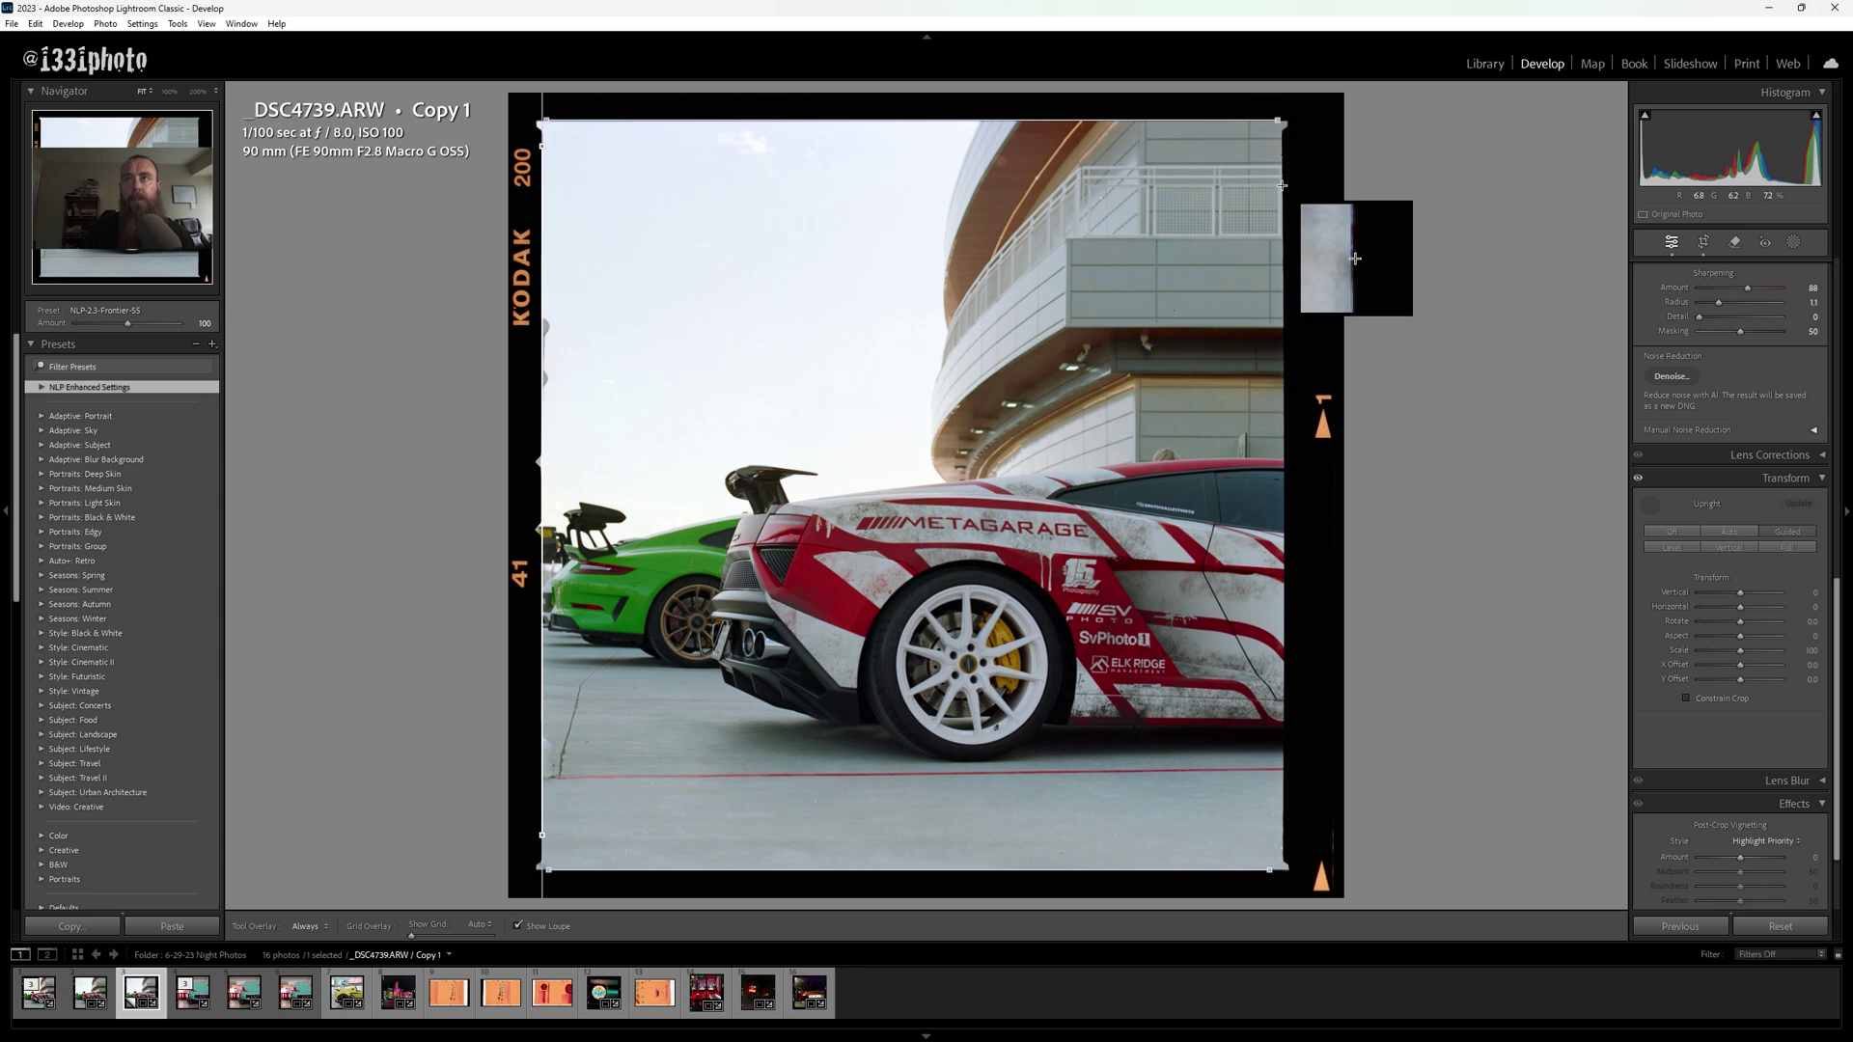
left_click_drag(1282, 183, 1283, 834)
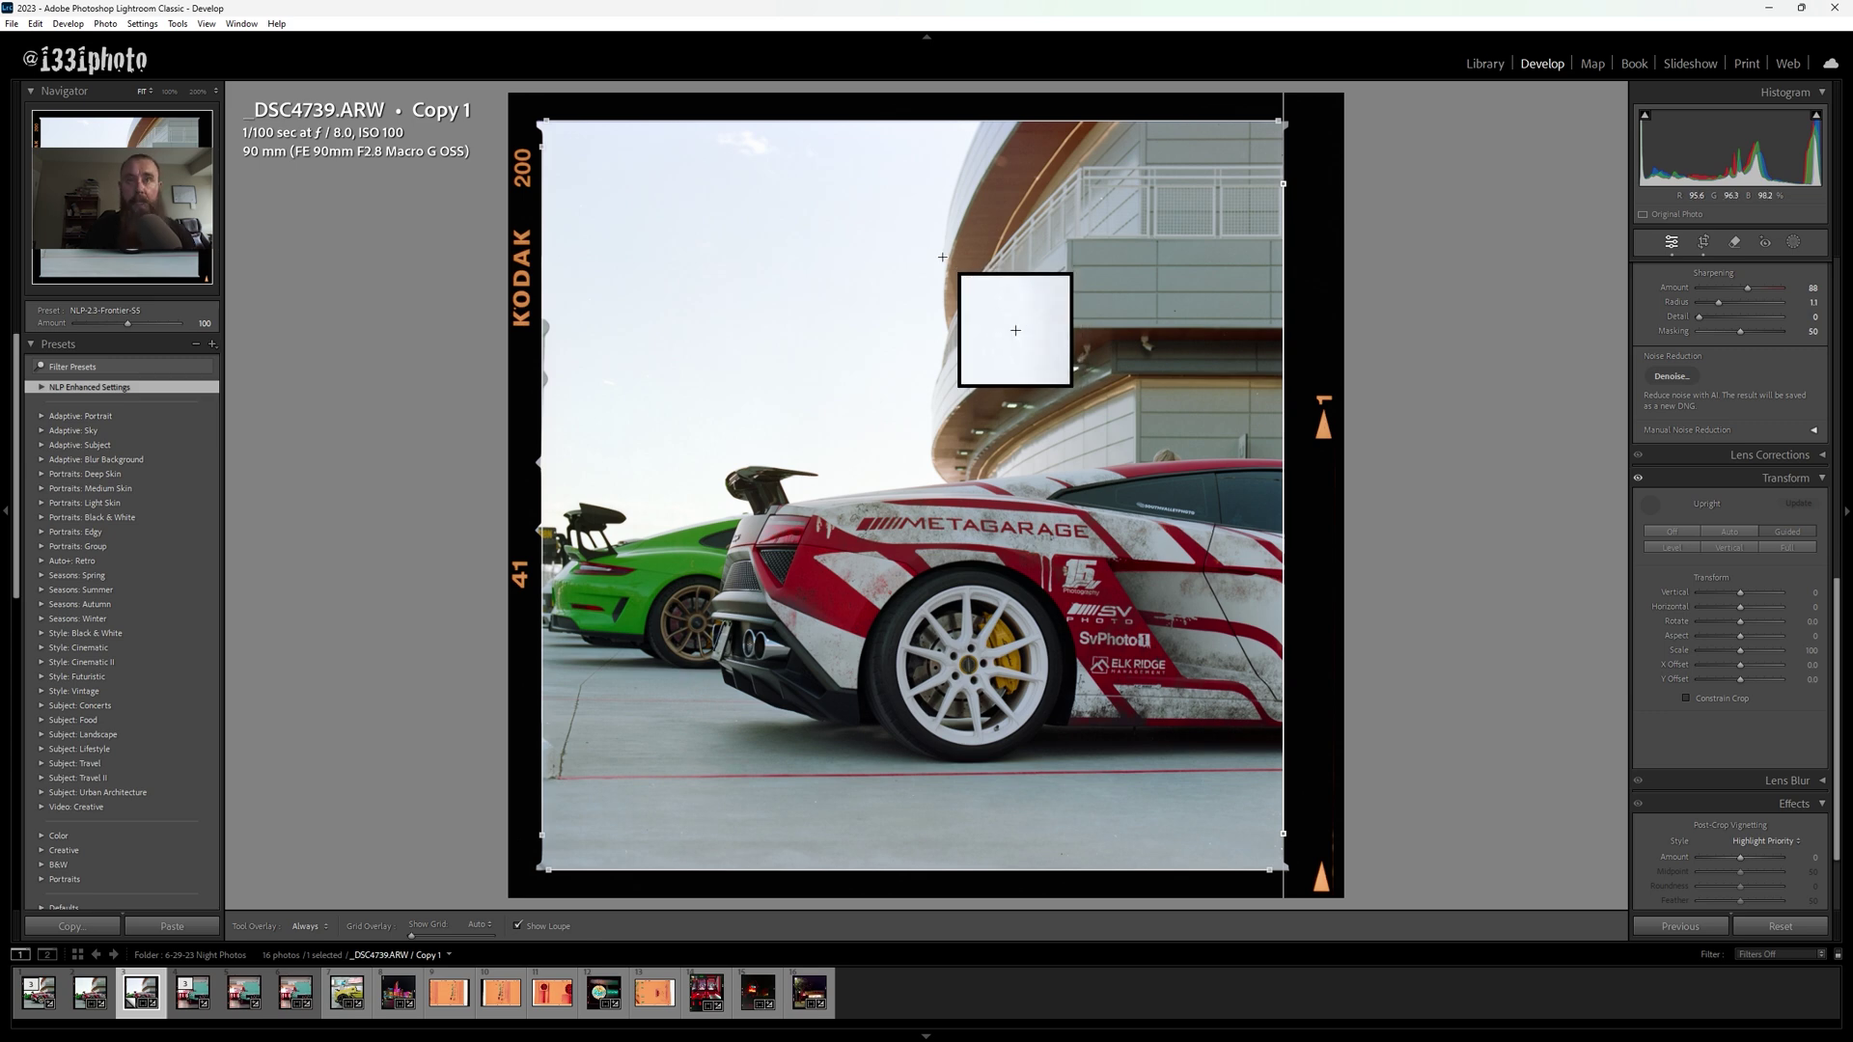
key("r")
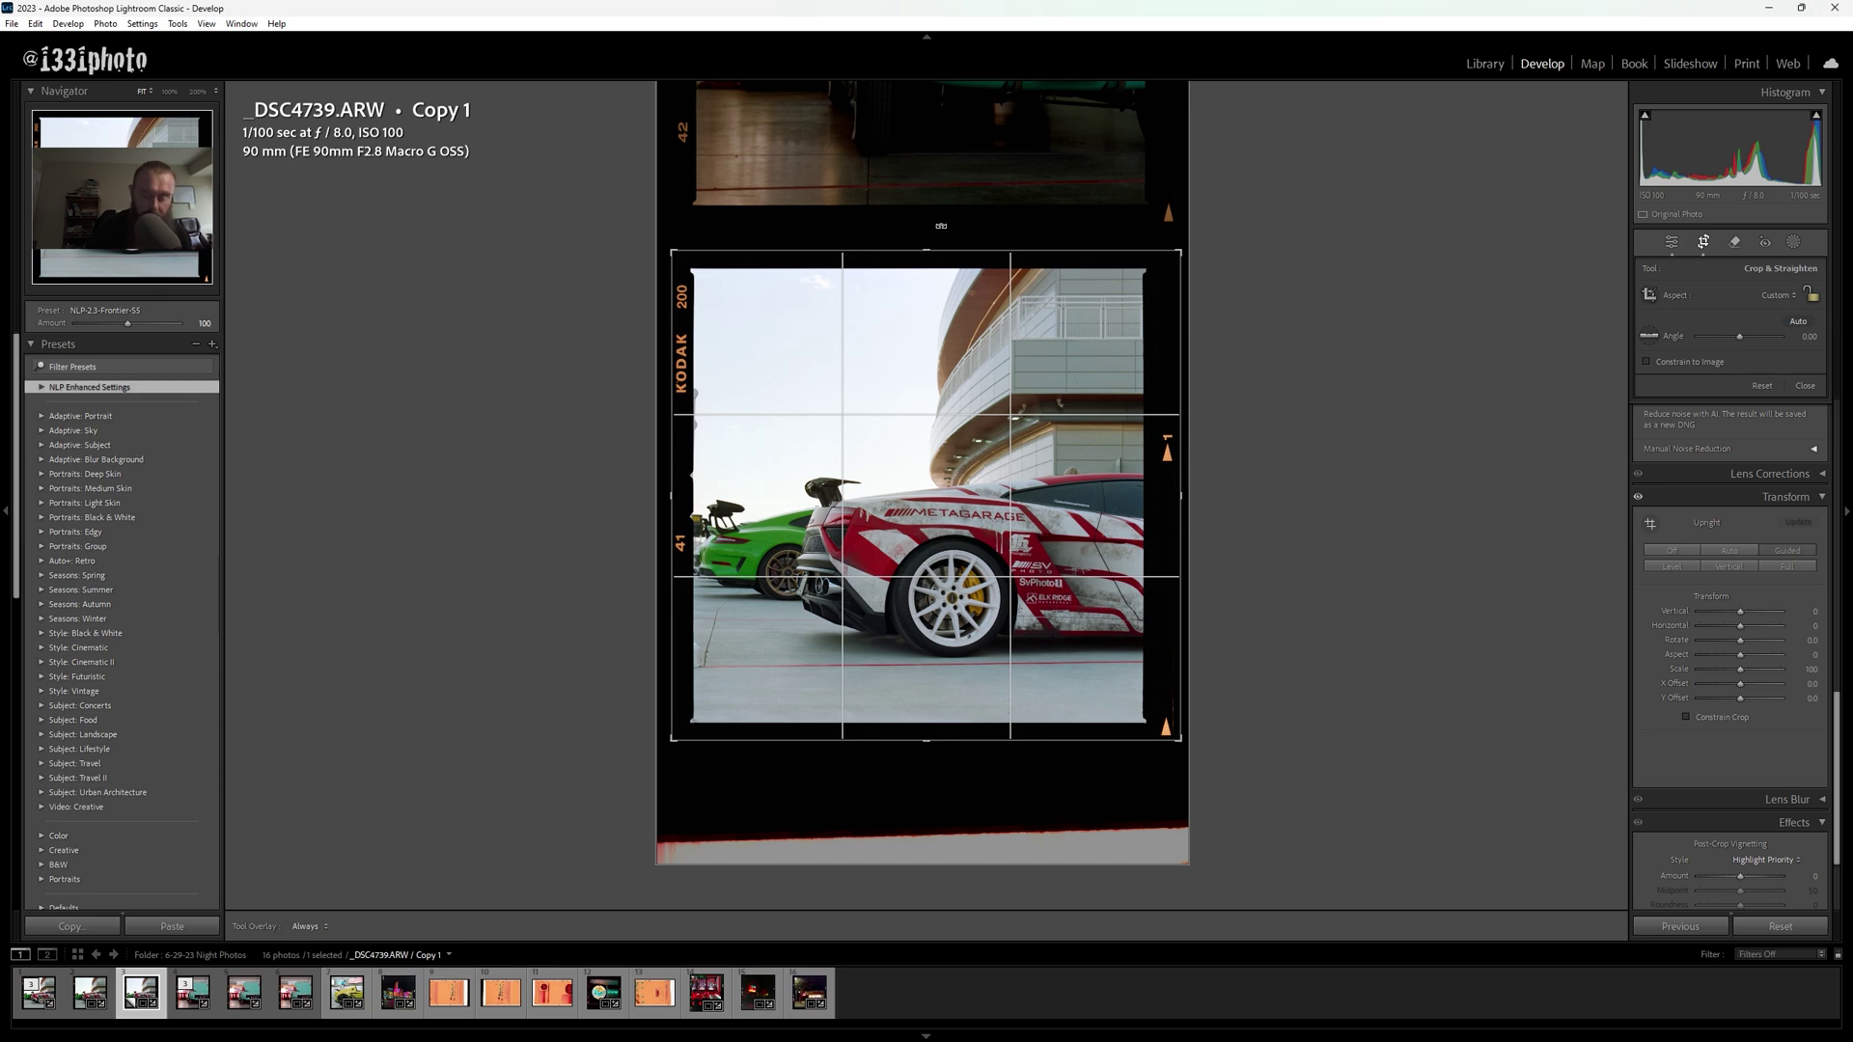
key("ctrl+bracketleft")
key("ctrl+bracketleft")
key("ctrl+bracketleft")
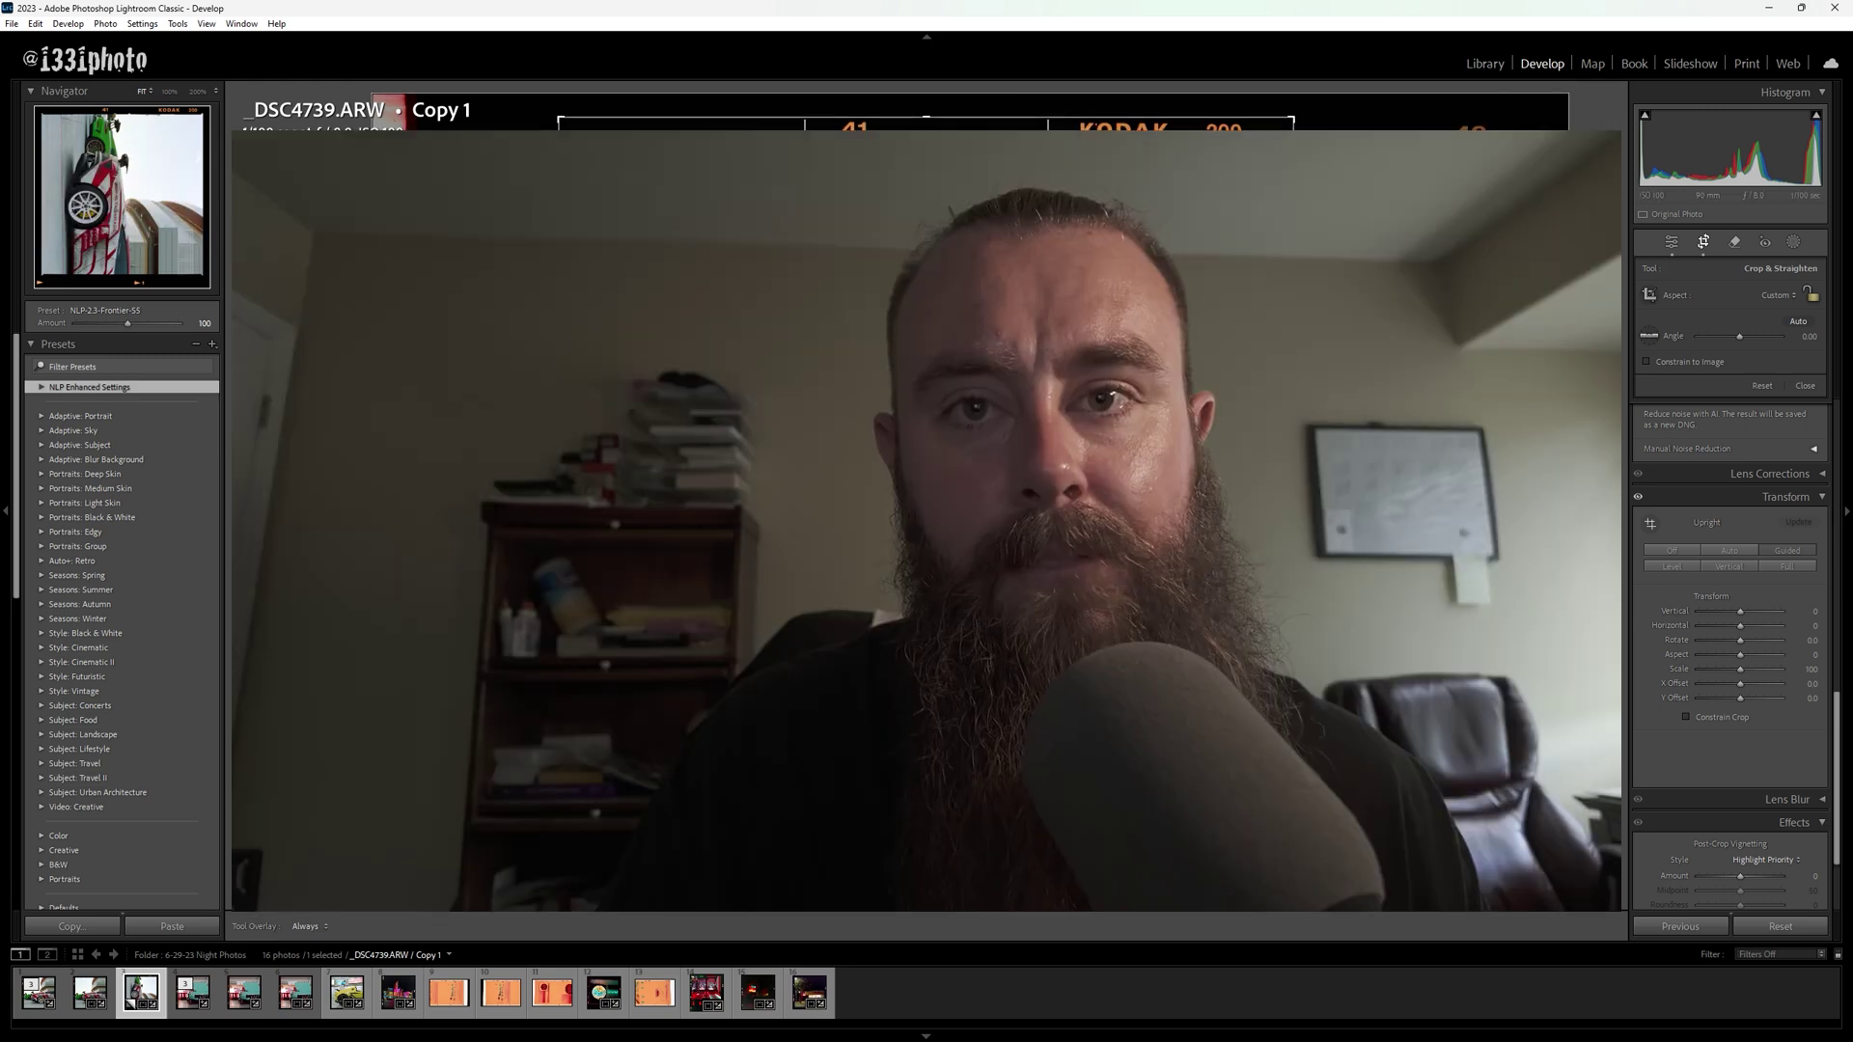
left_click_drag(1007, 866, 1005, 867)
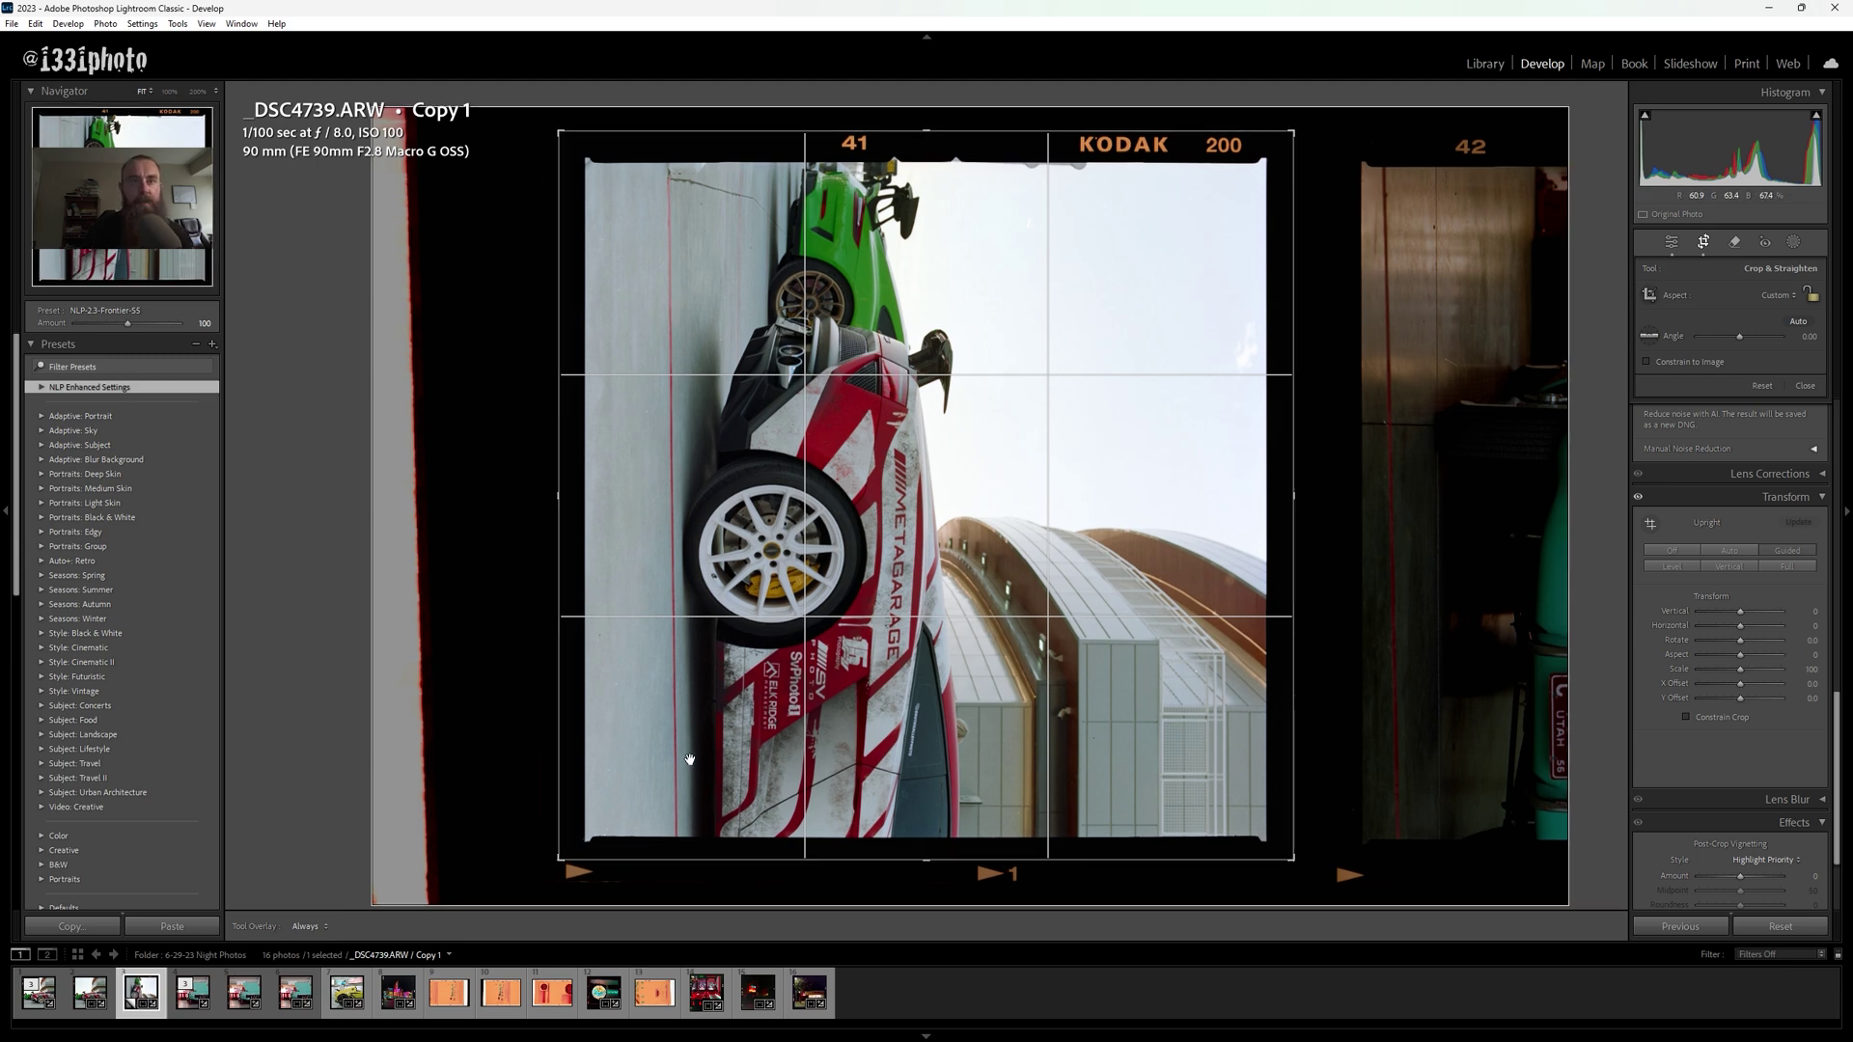
mouse_move(1055, 859)
left_mouse_down()
mouse_move(1061, 873)
mouse_move(1067, 857)
left_mouse_up()
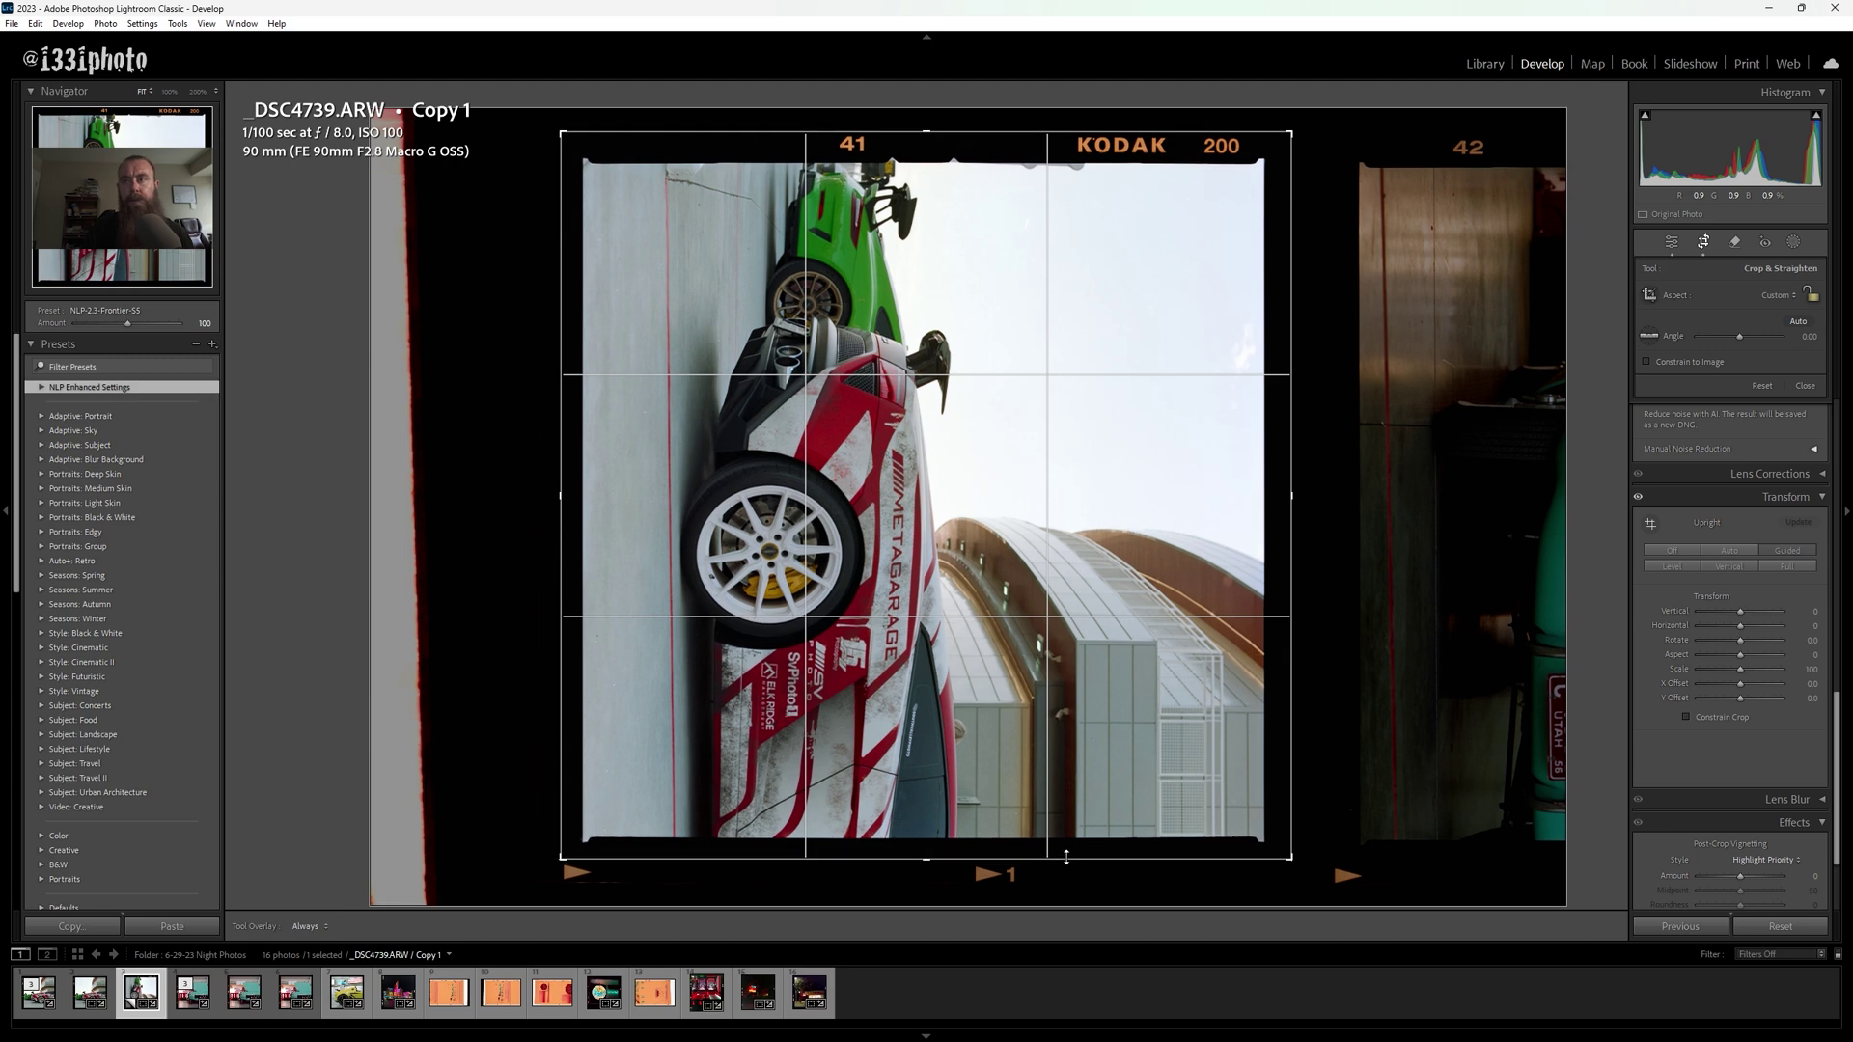
left_click_drag(1294, 769, 1293, 772)
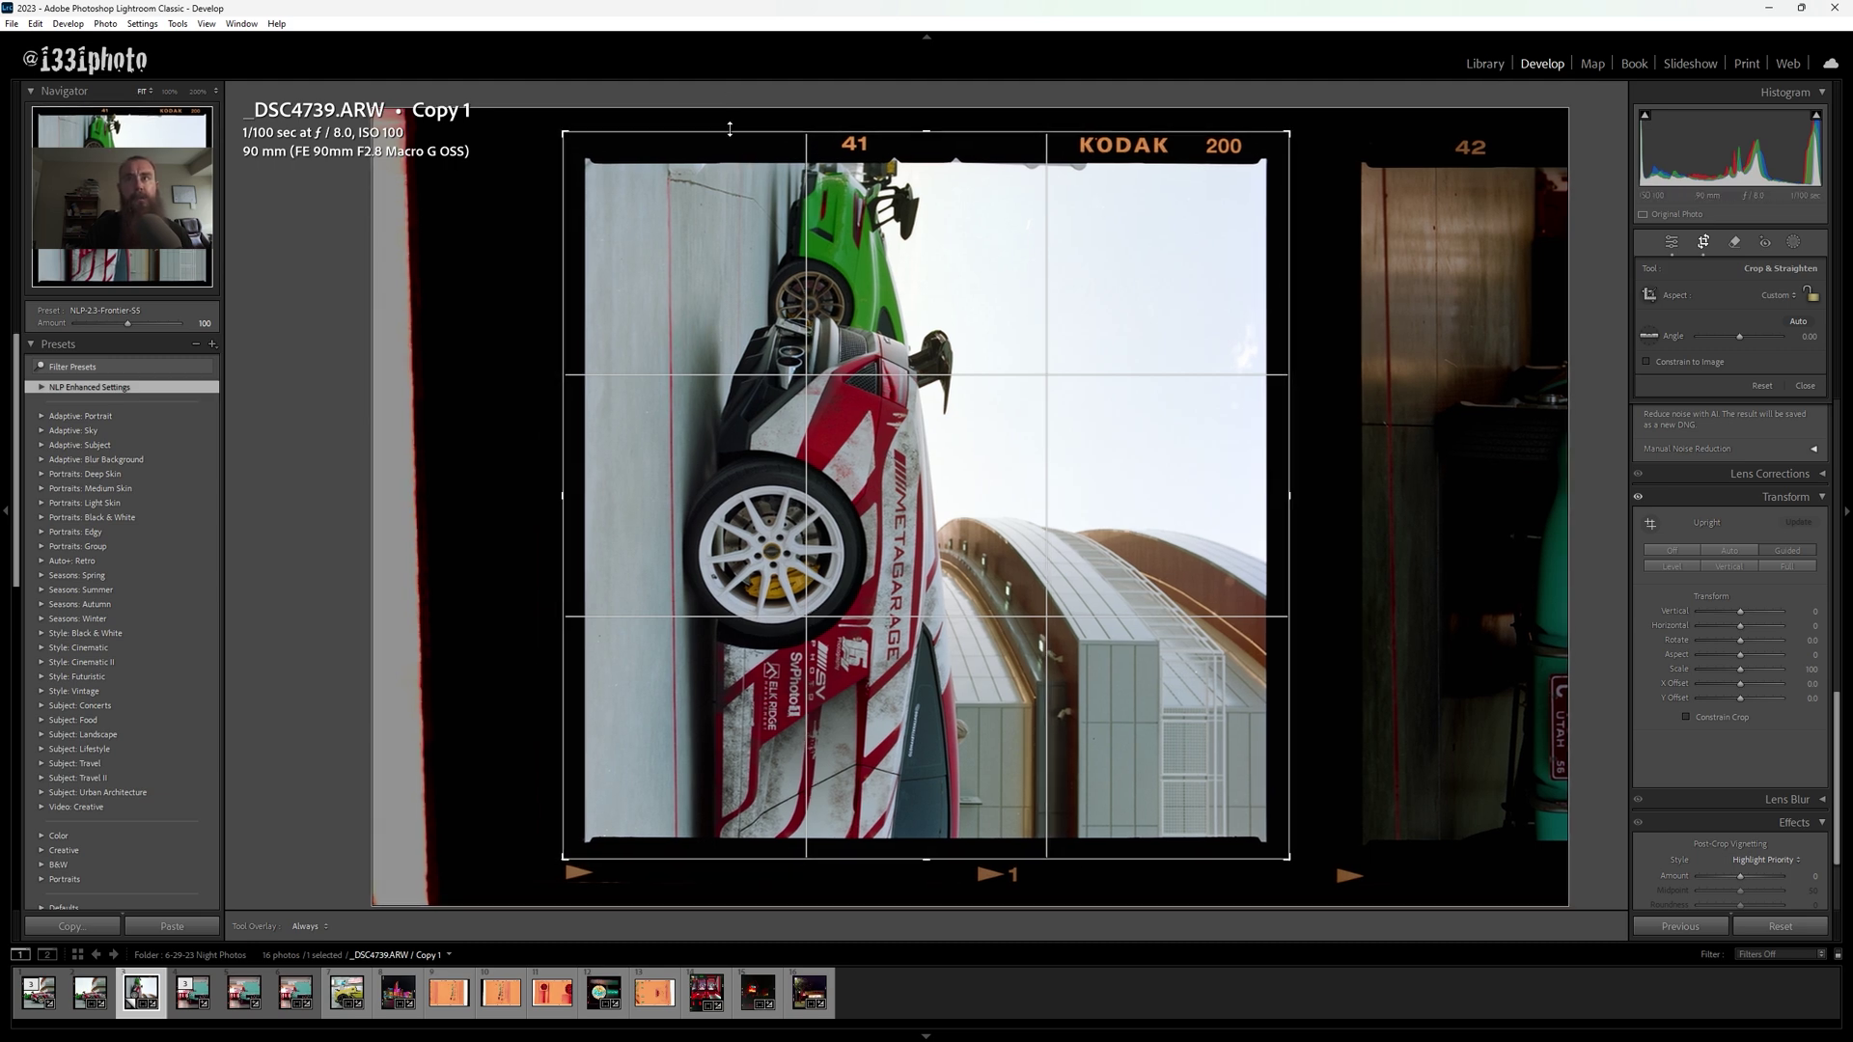
left_click_drag(730, 128, 730, 129)
key("Return")
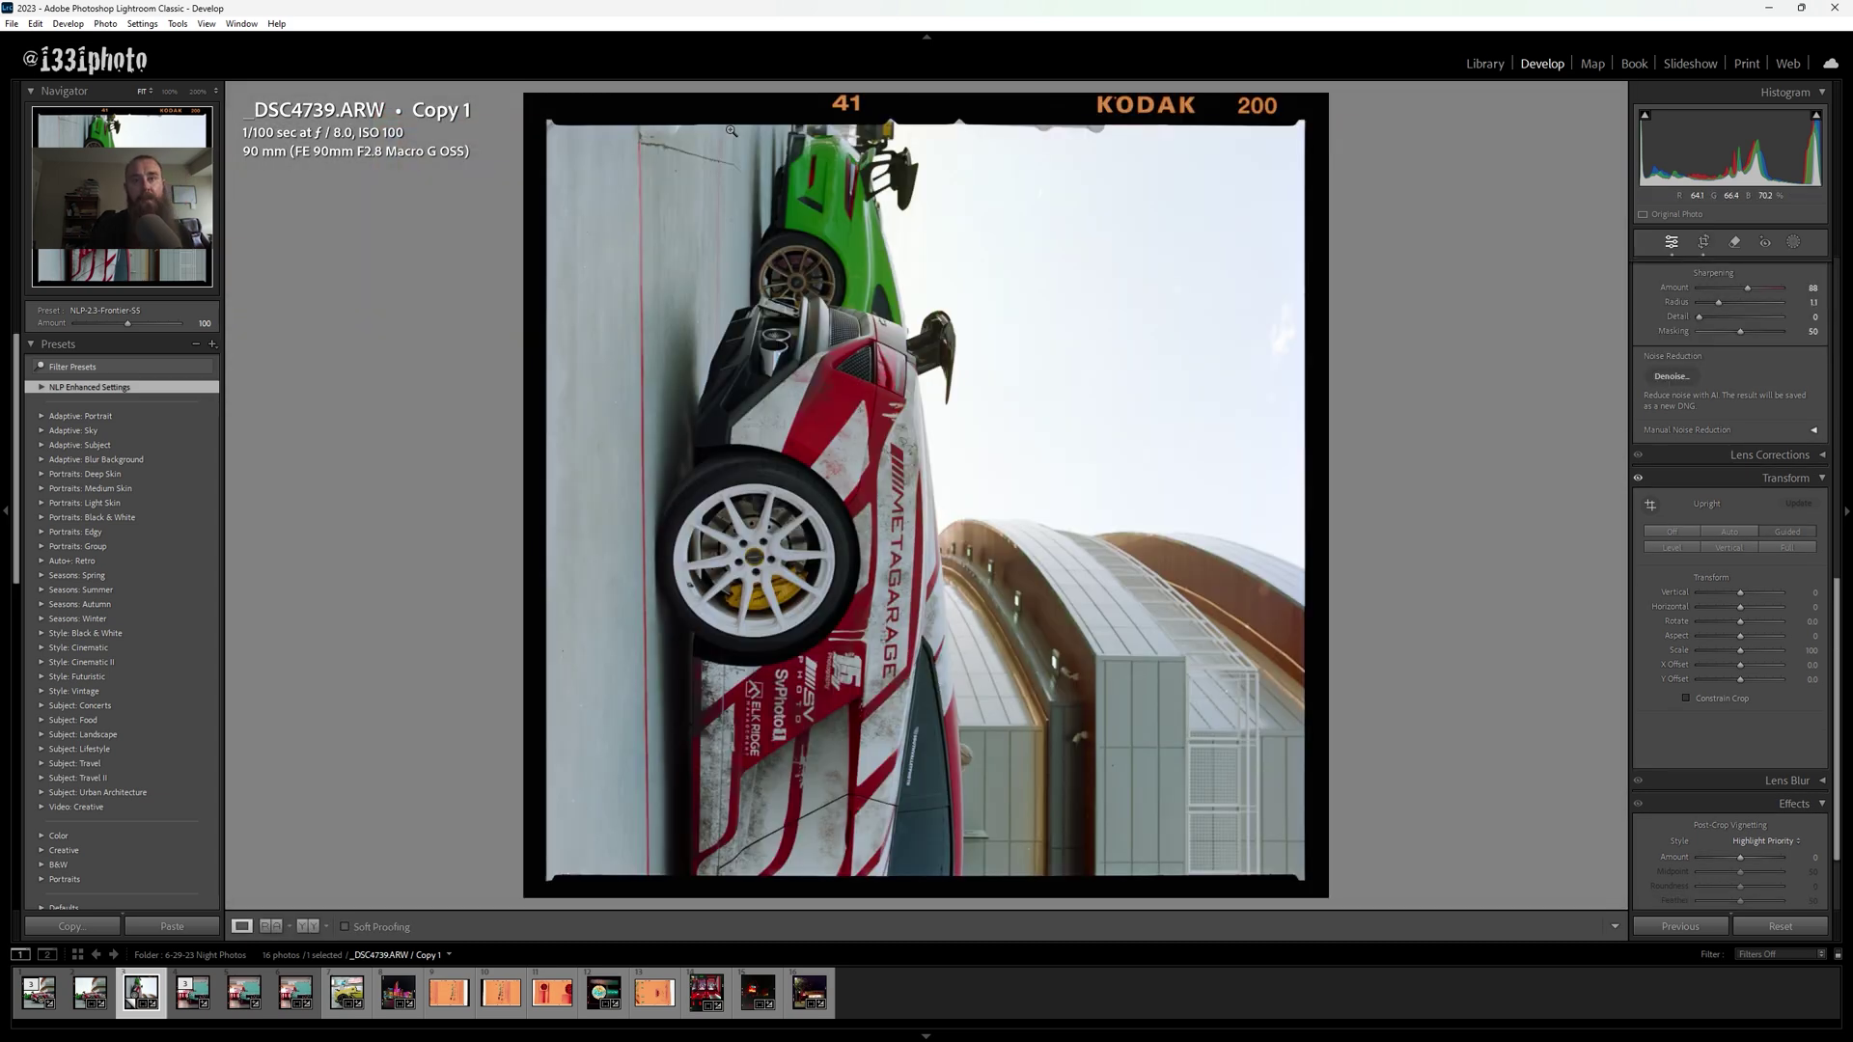
key("ctrl+bracketleft")
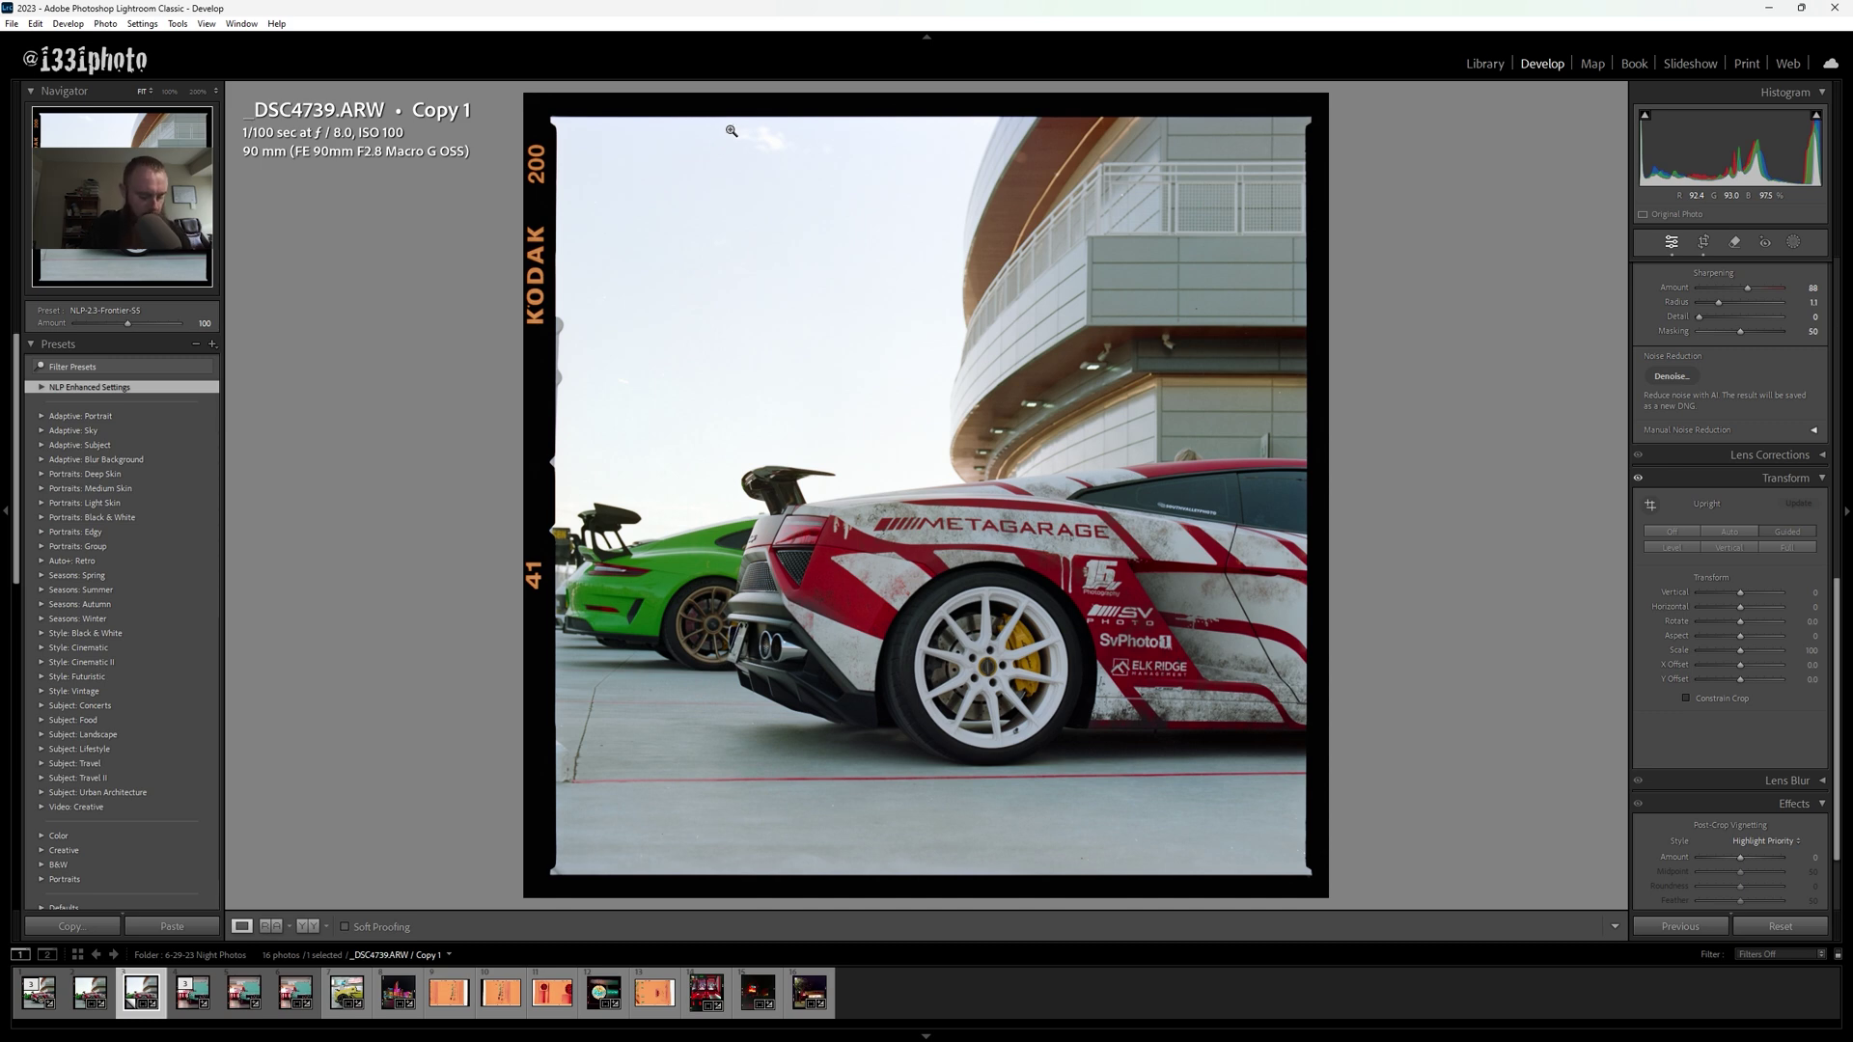
key("r")
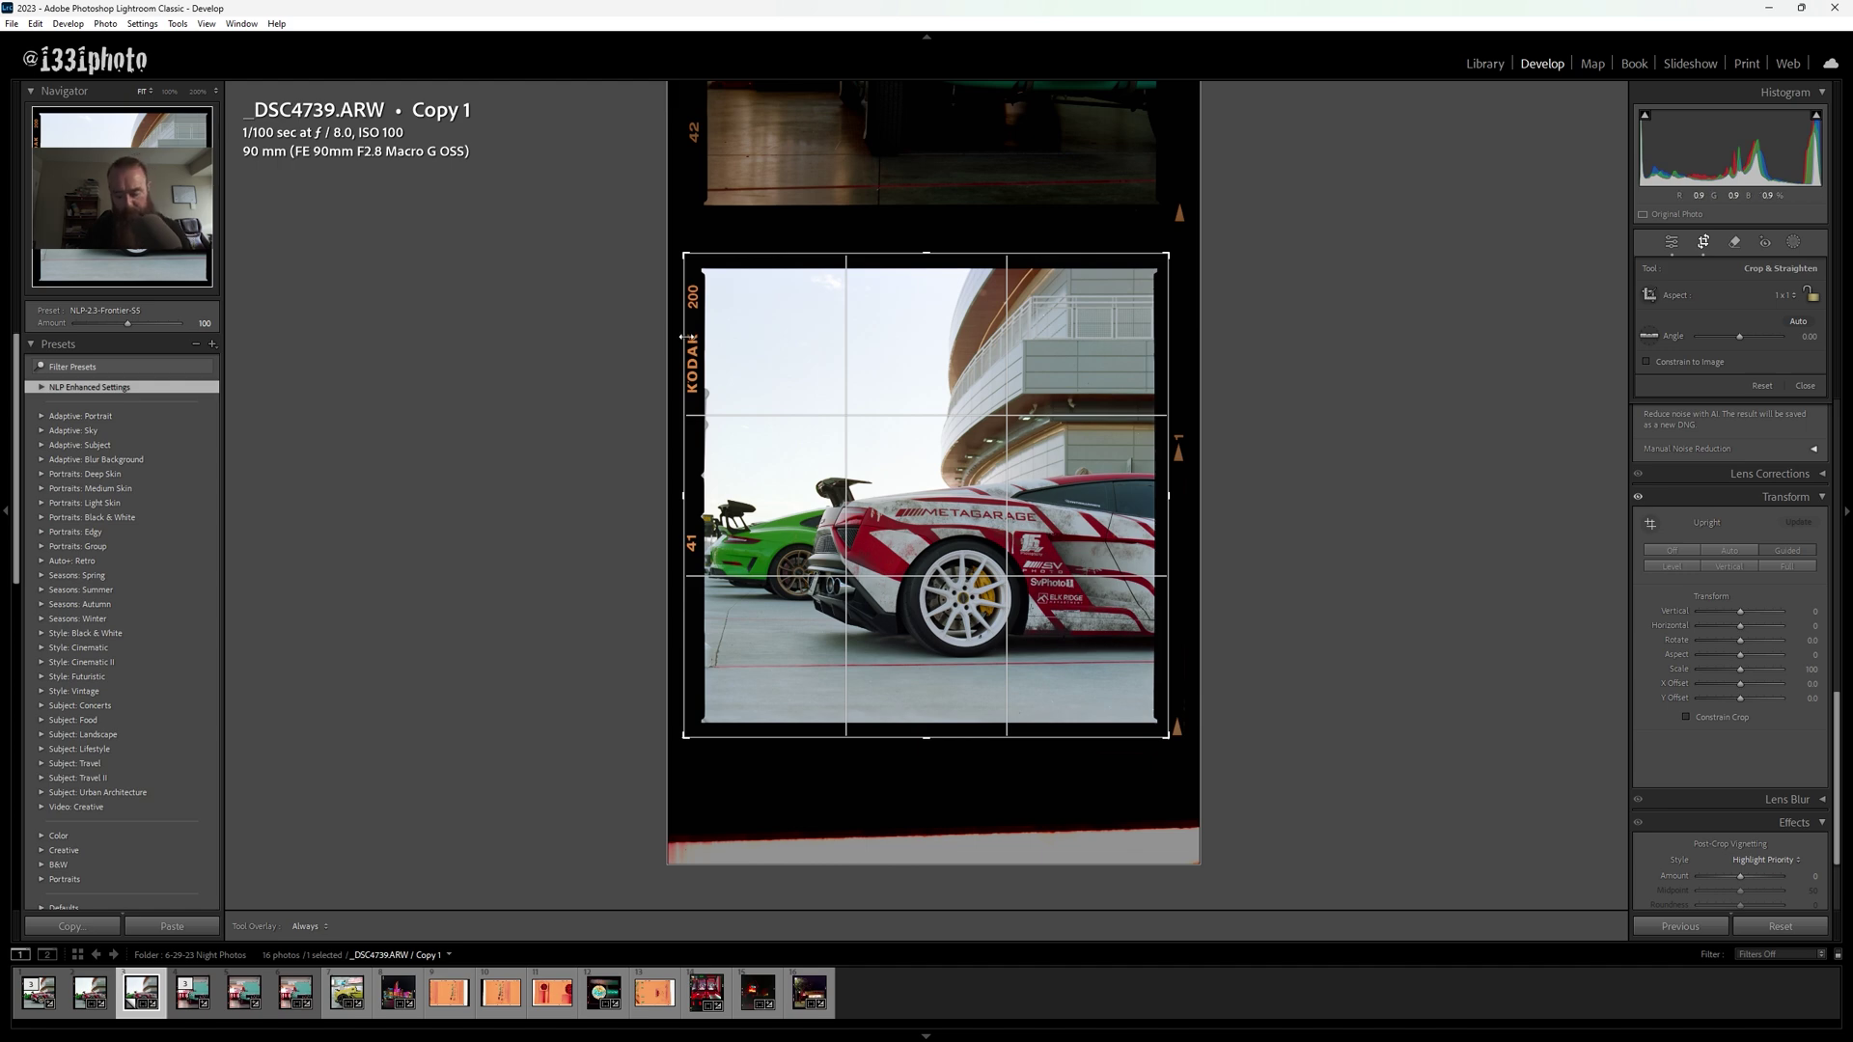
left_click_drag(687, 338, 685, 338)
key("Return")
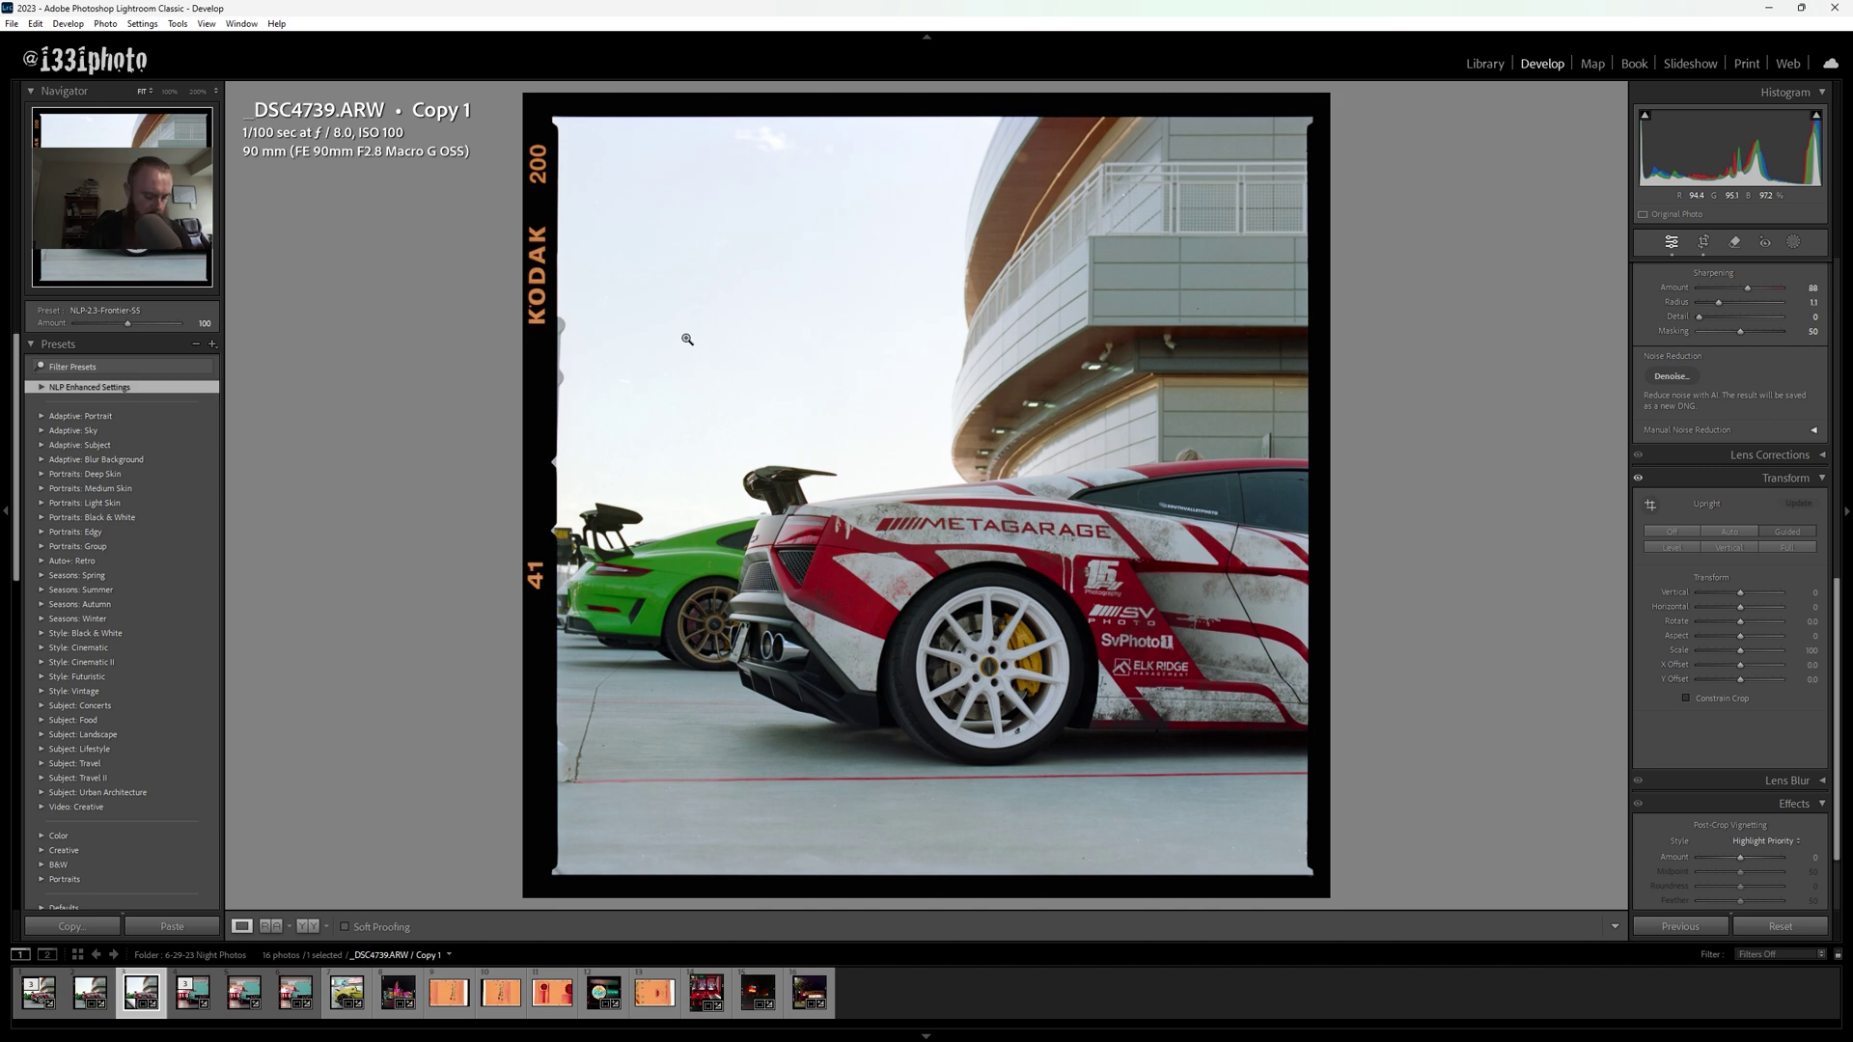
key("r")
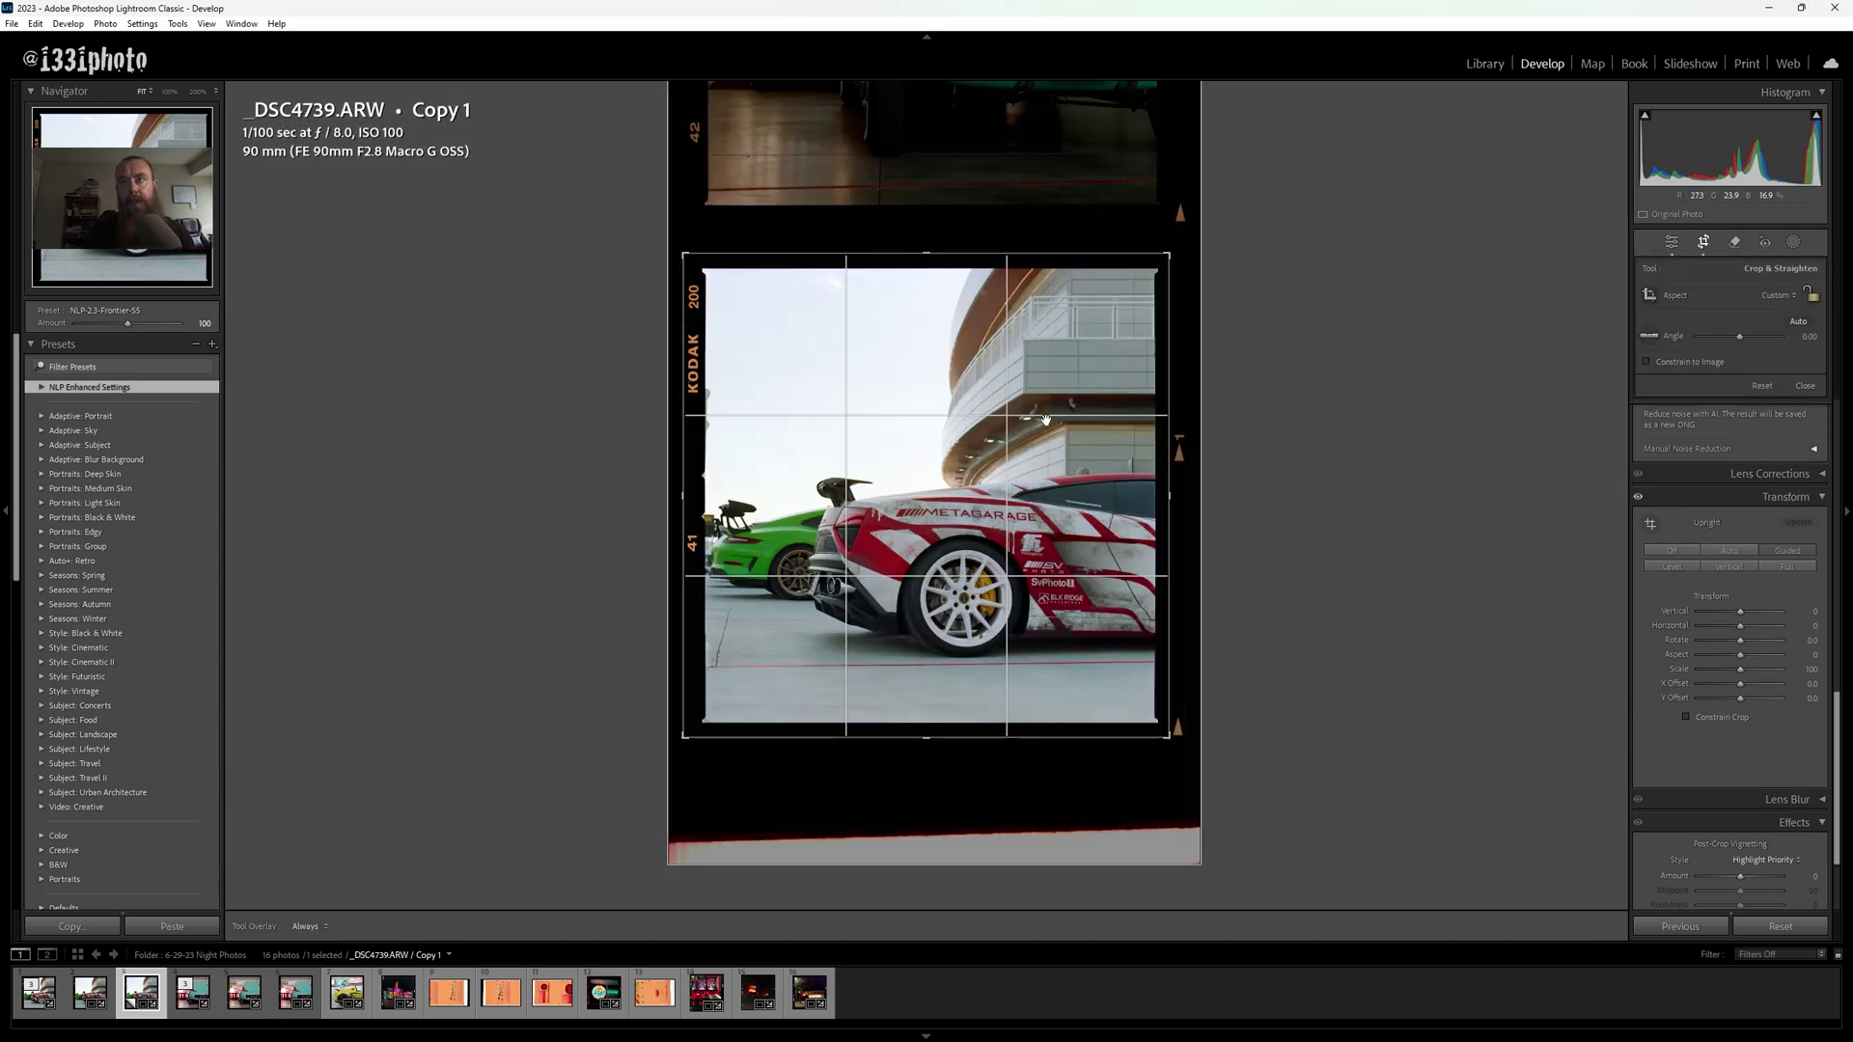
key("Return")
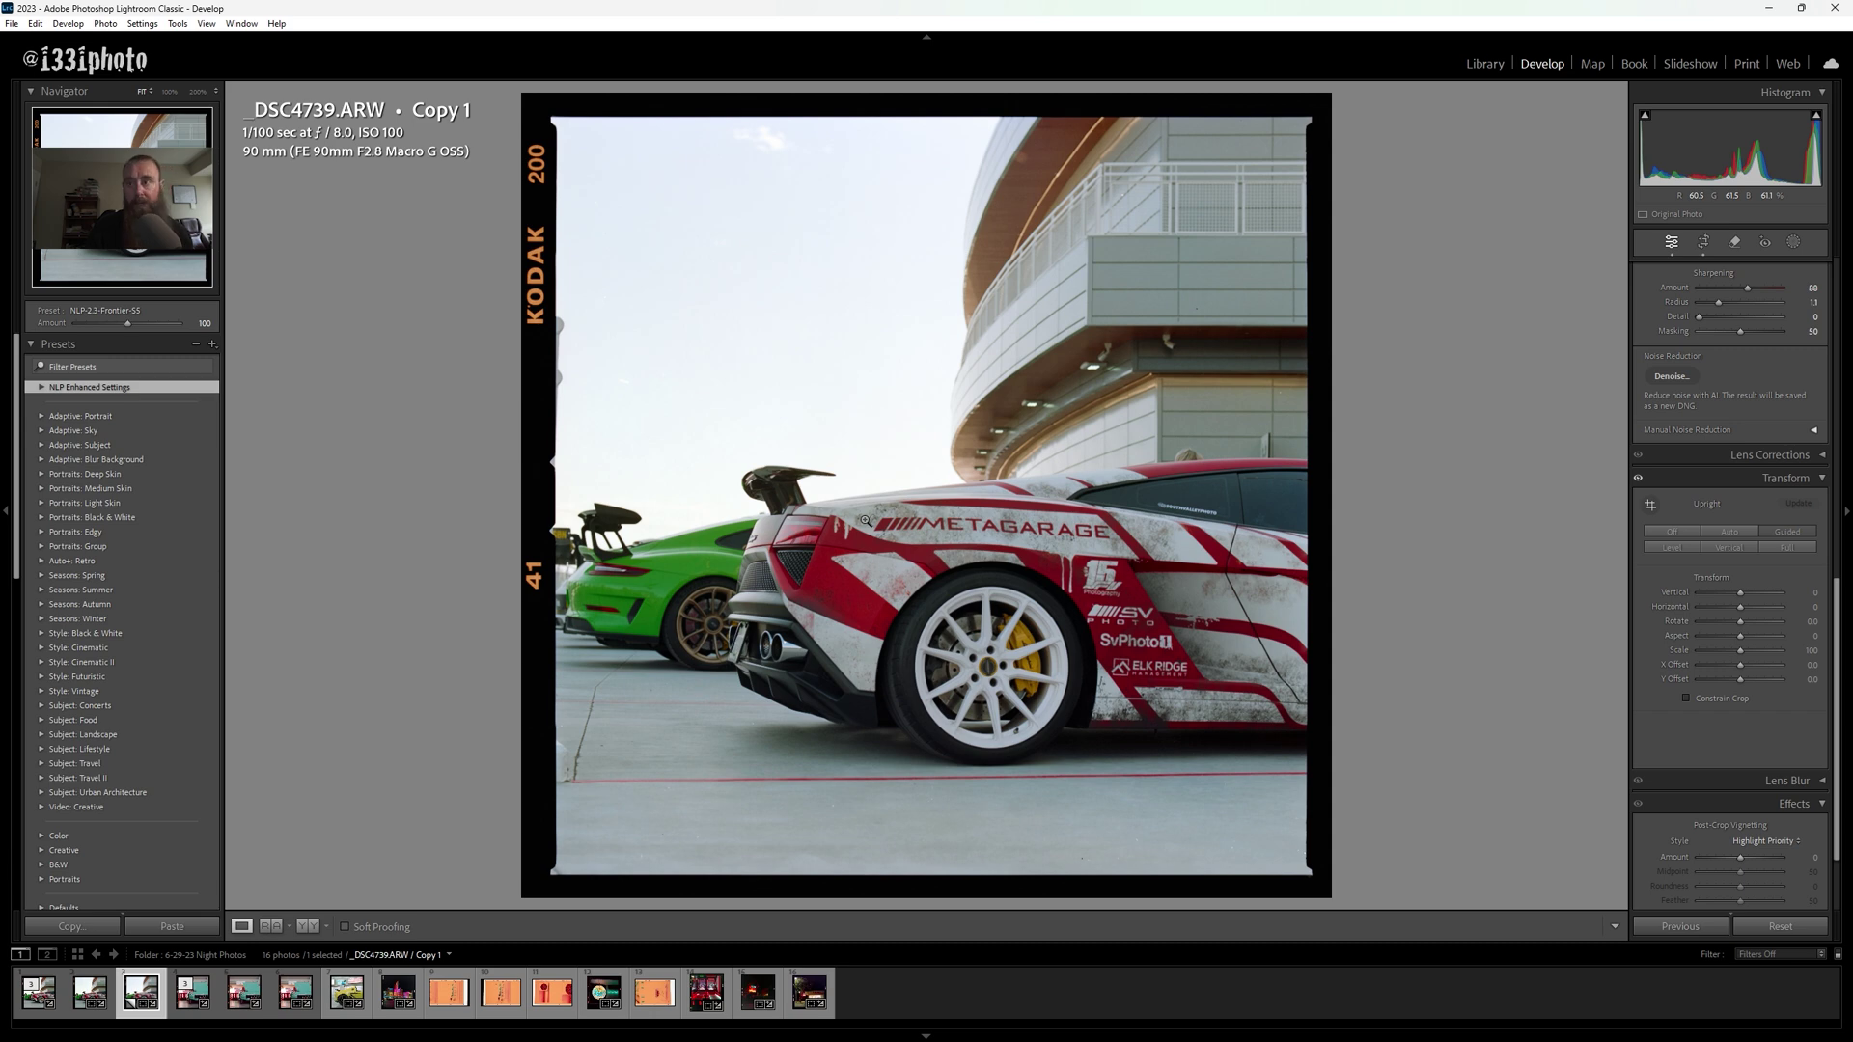
Step: In Negative Lab Pro's Advanced settings, try Precise and Manual curve points, keeping Smooth
key("ctrl+n")
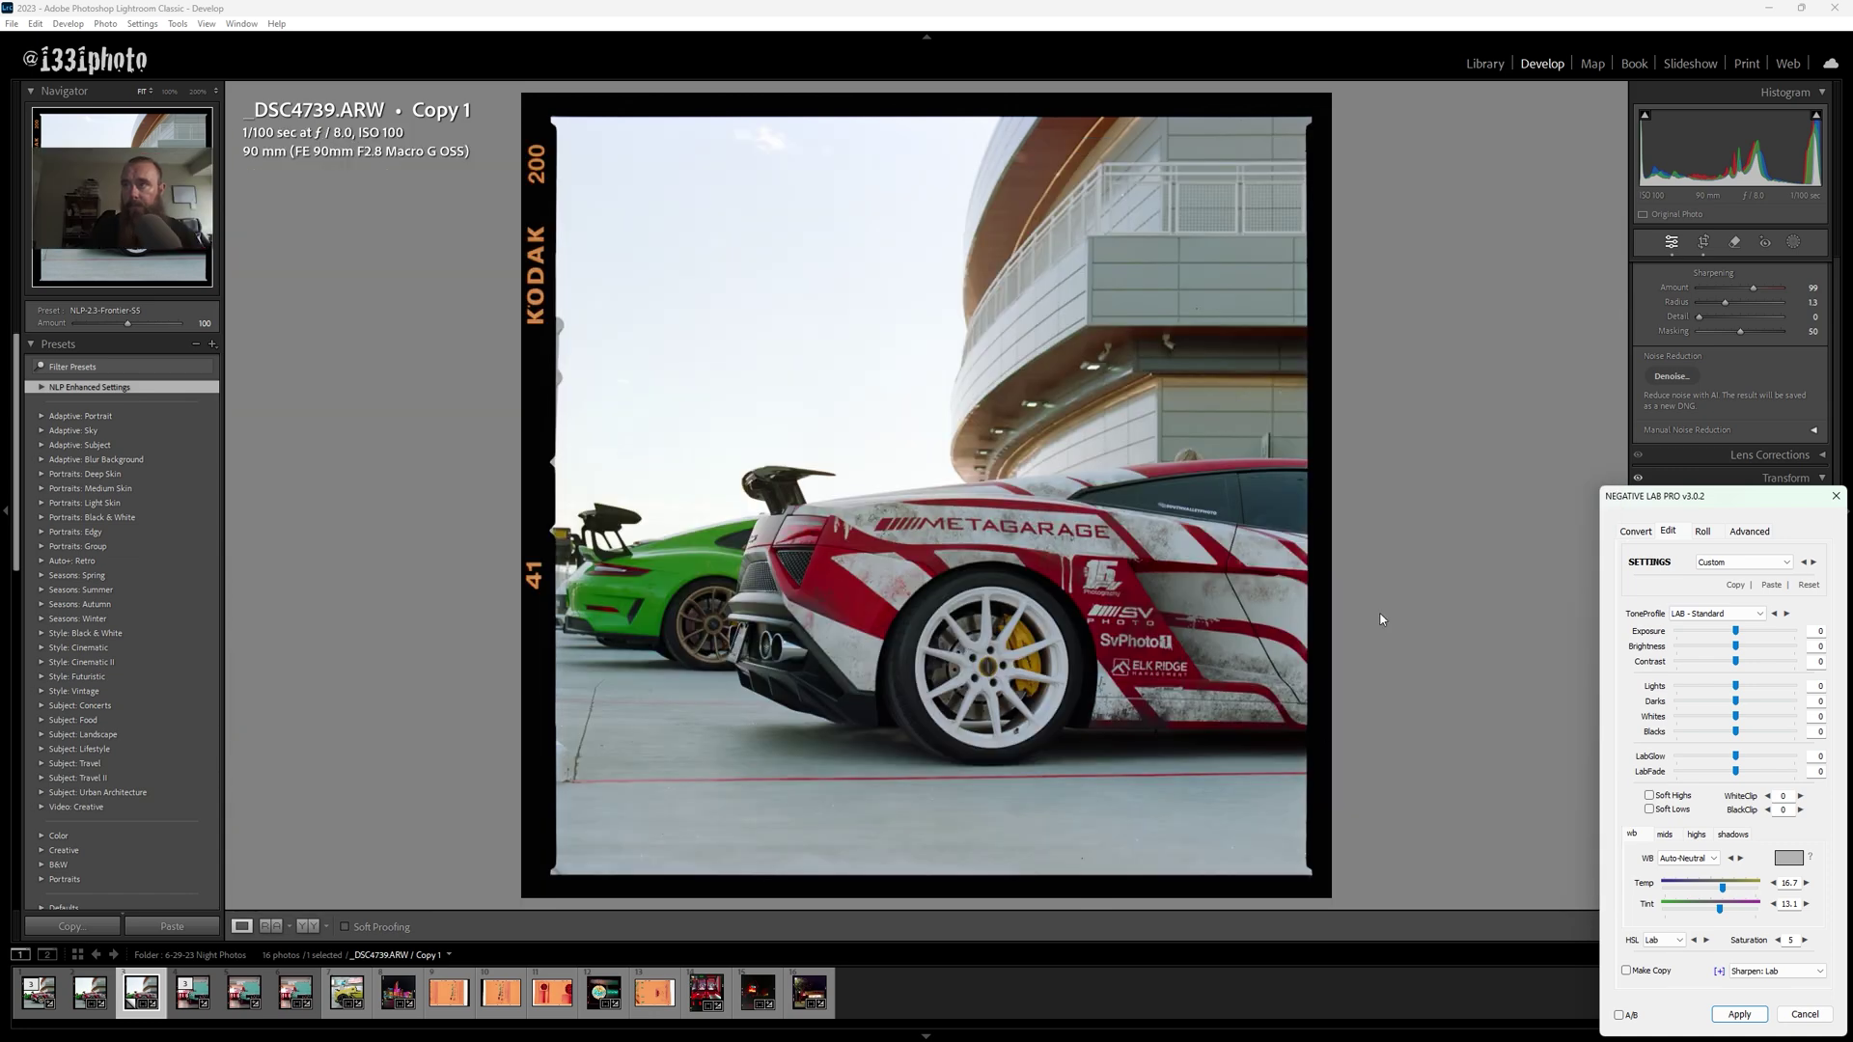
left_click(1759, 532)
left_click(1726, 591)
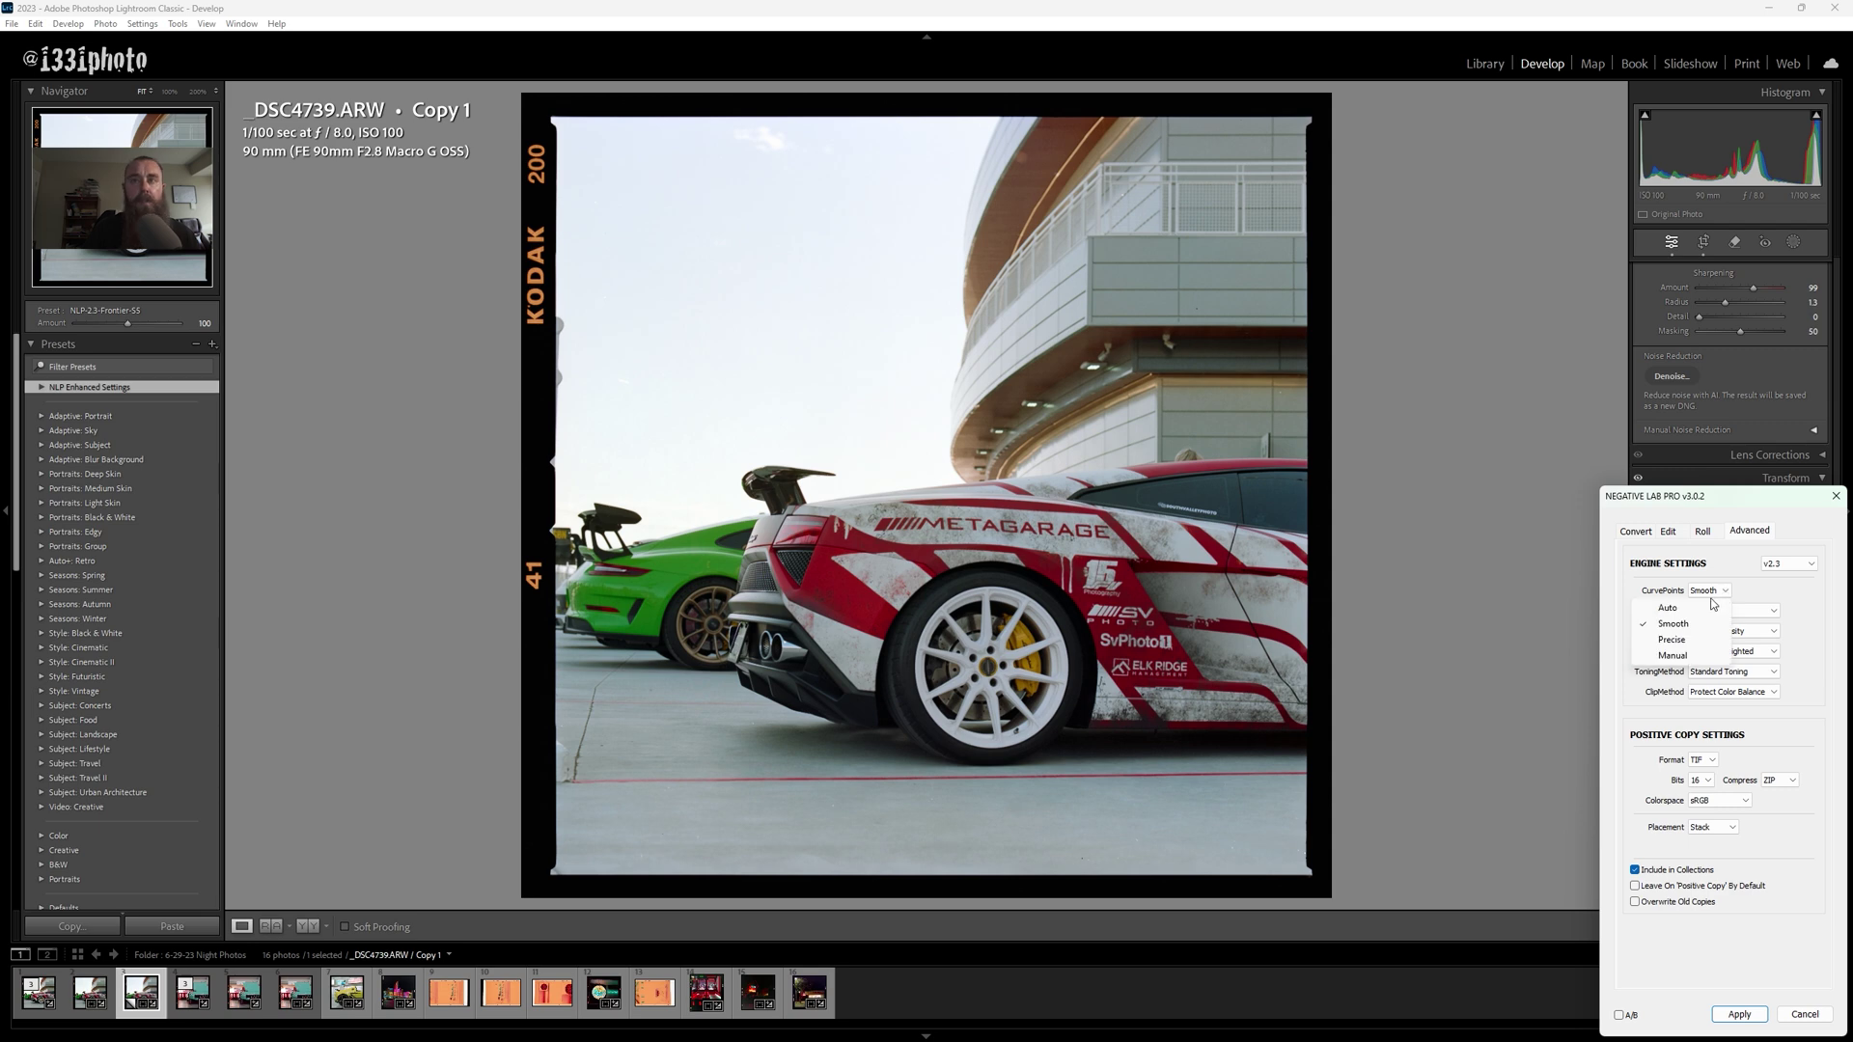
left_click(1690, 642)
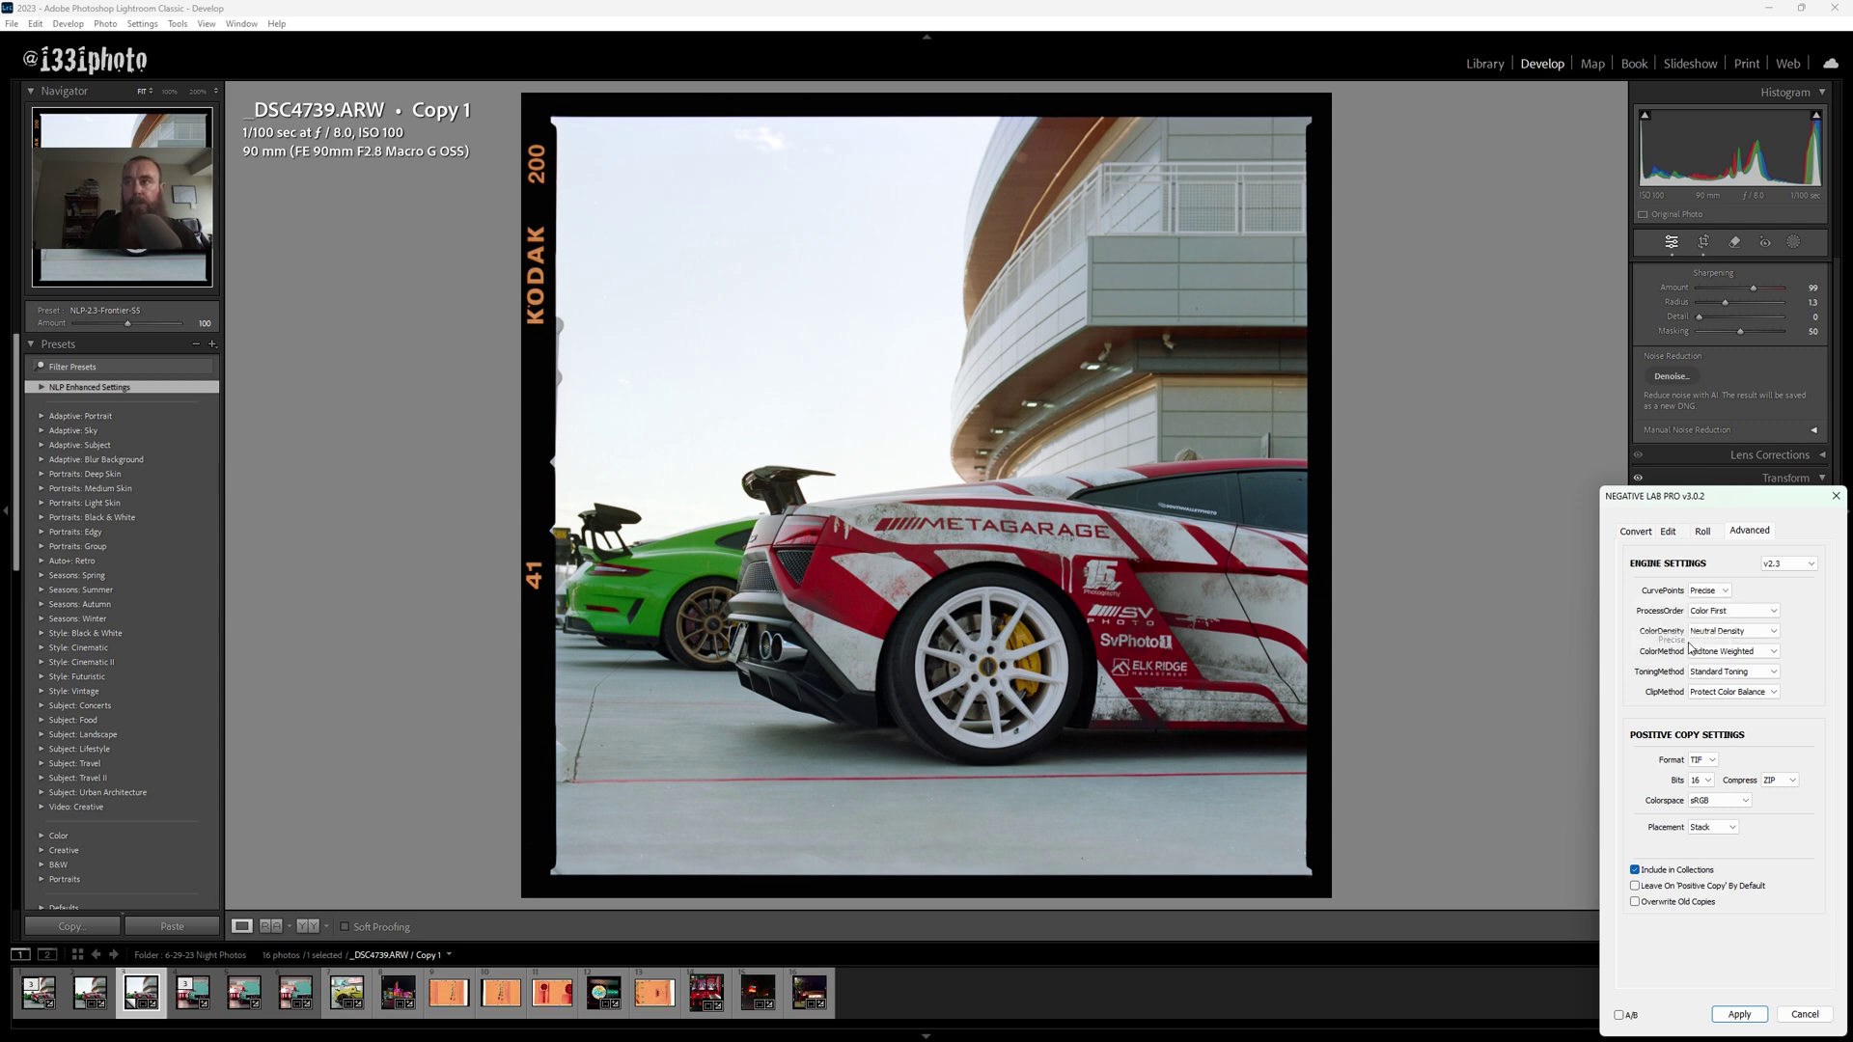
left_click(1724, 593)
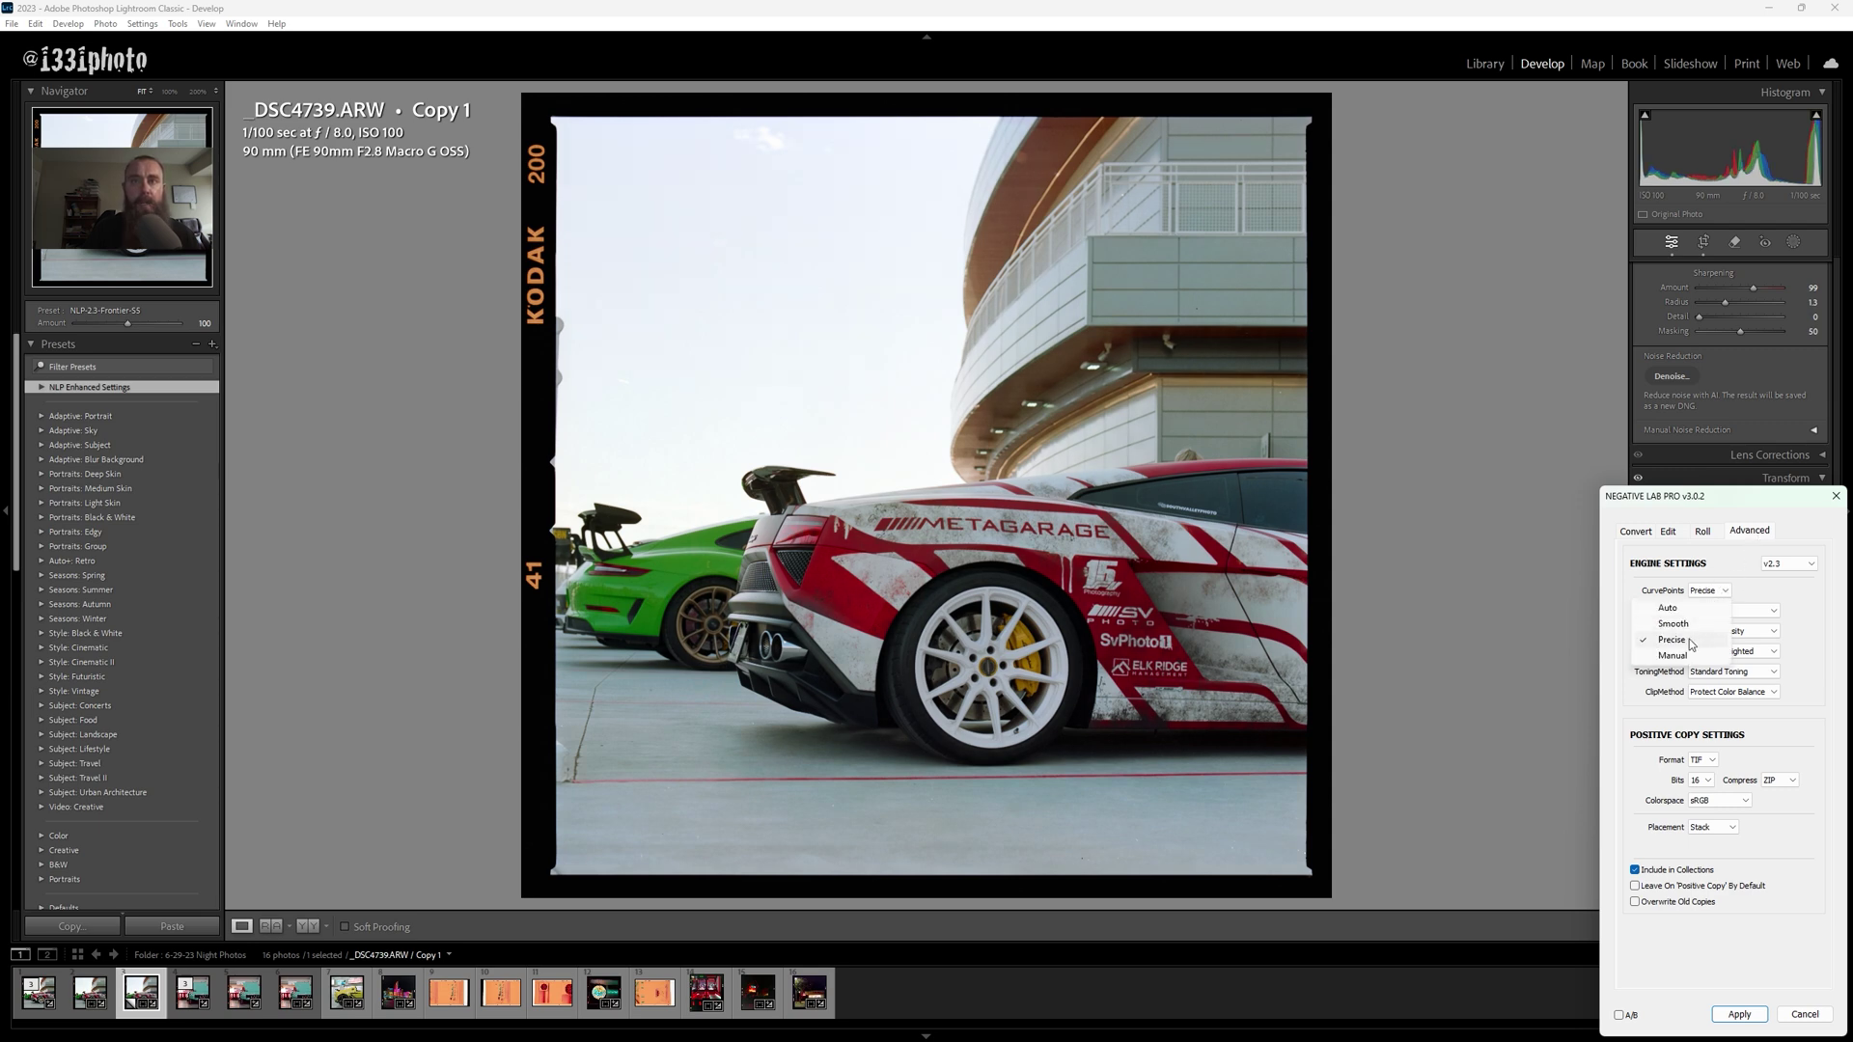
left_click(1685, 656)
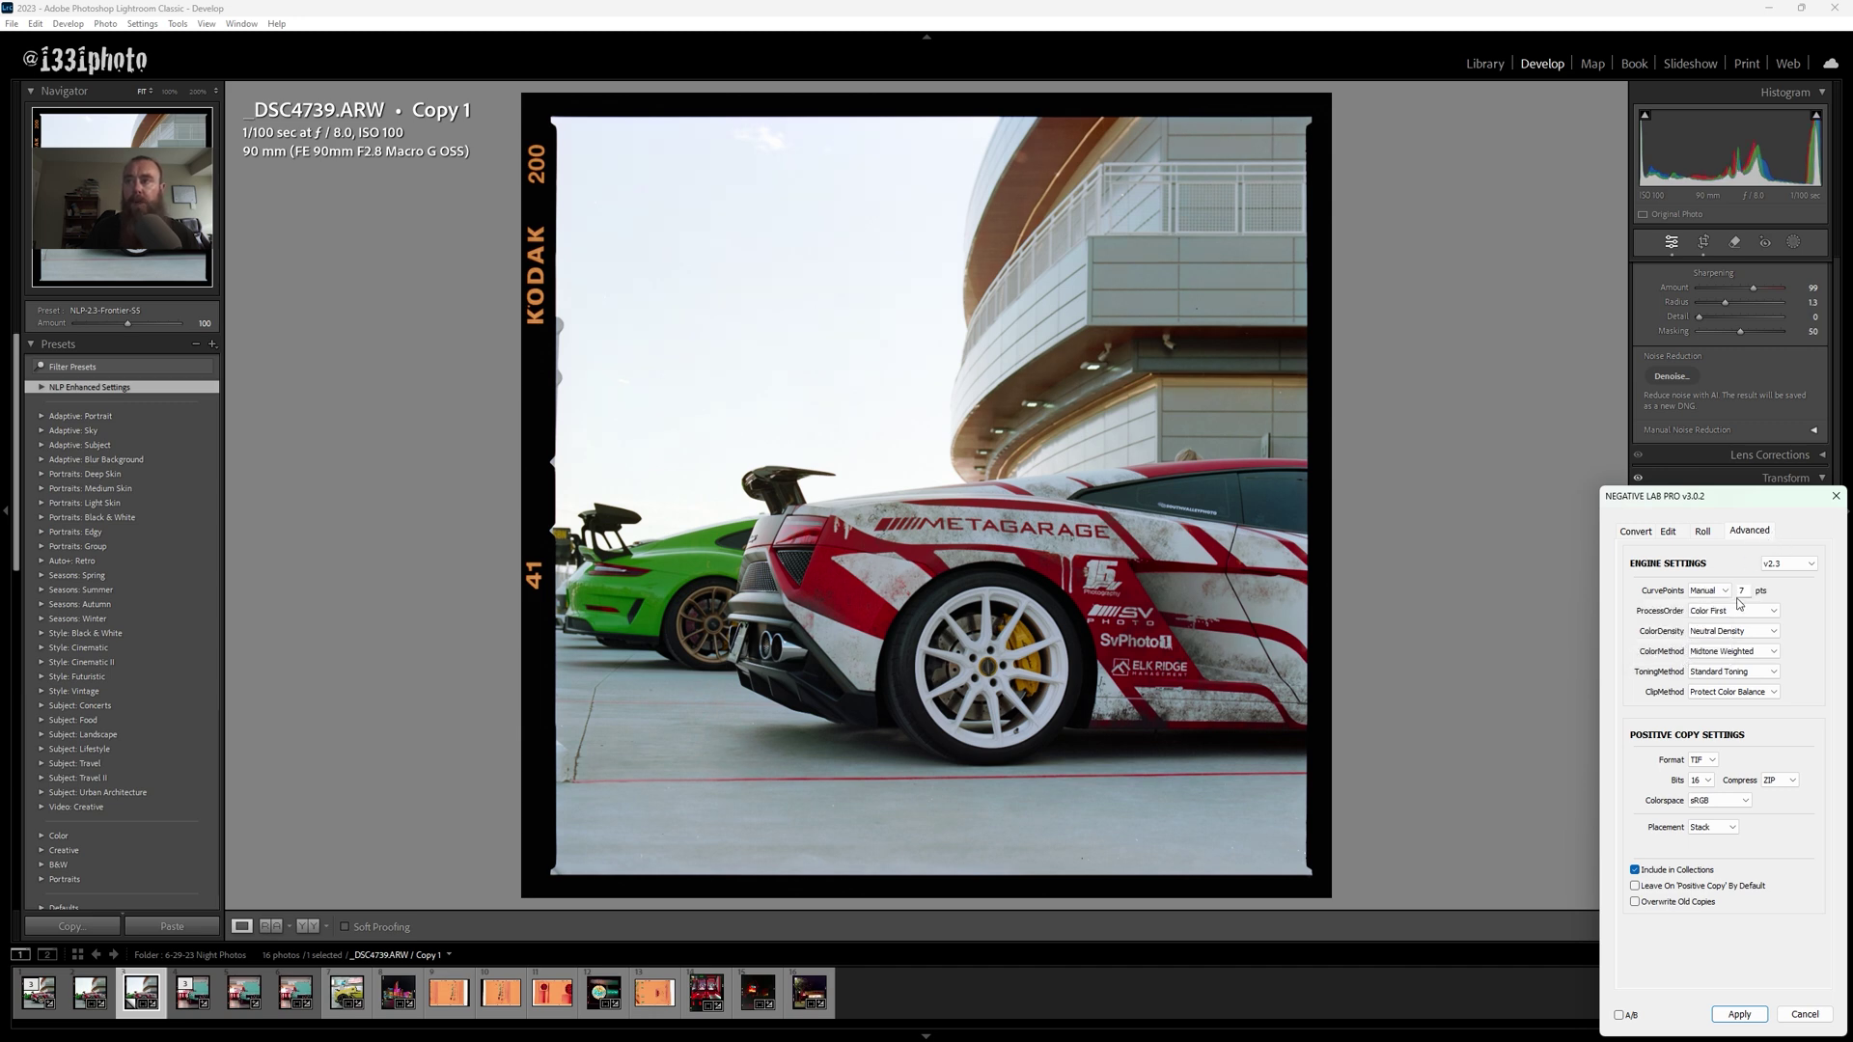
left_click(1719, 598)
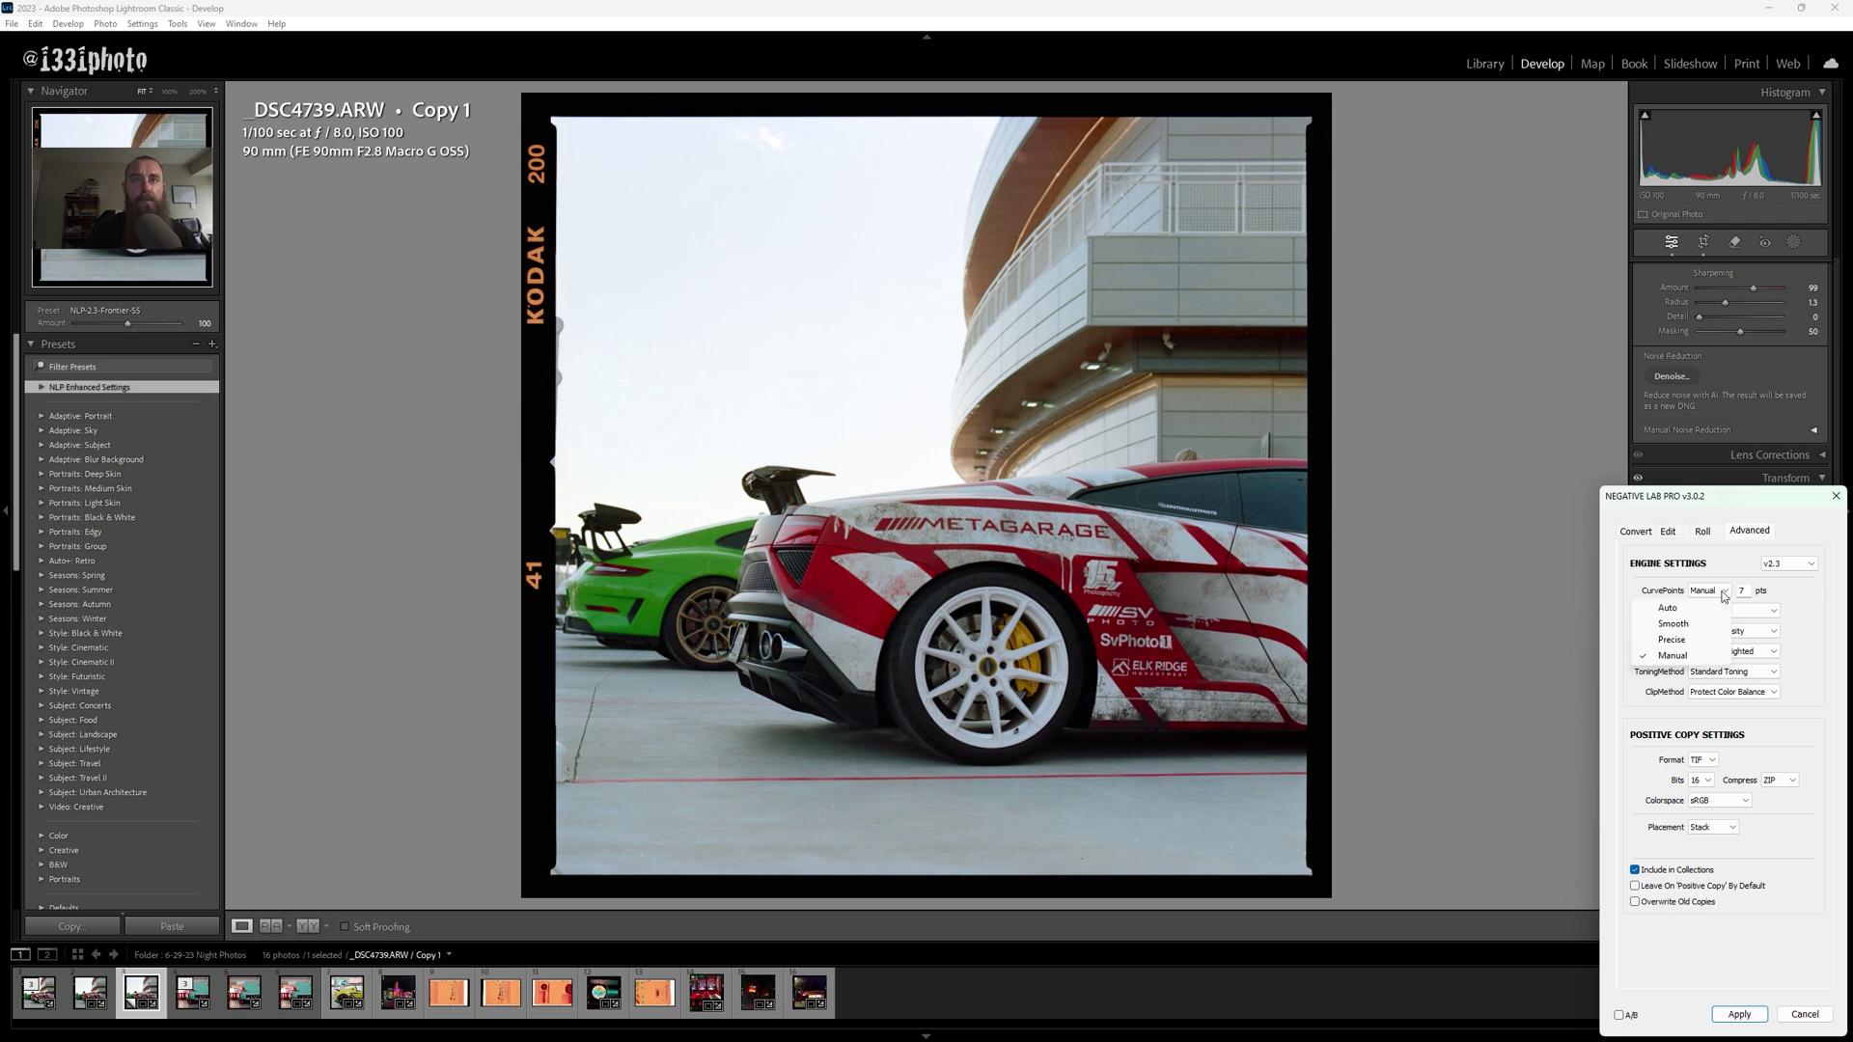
left_click(1692, 632)
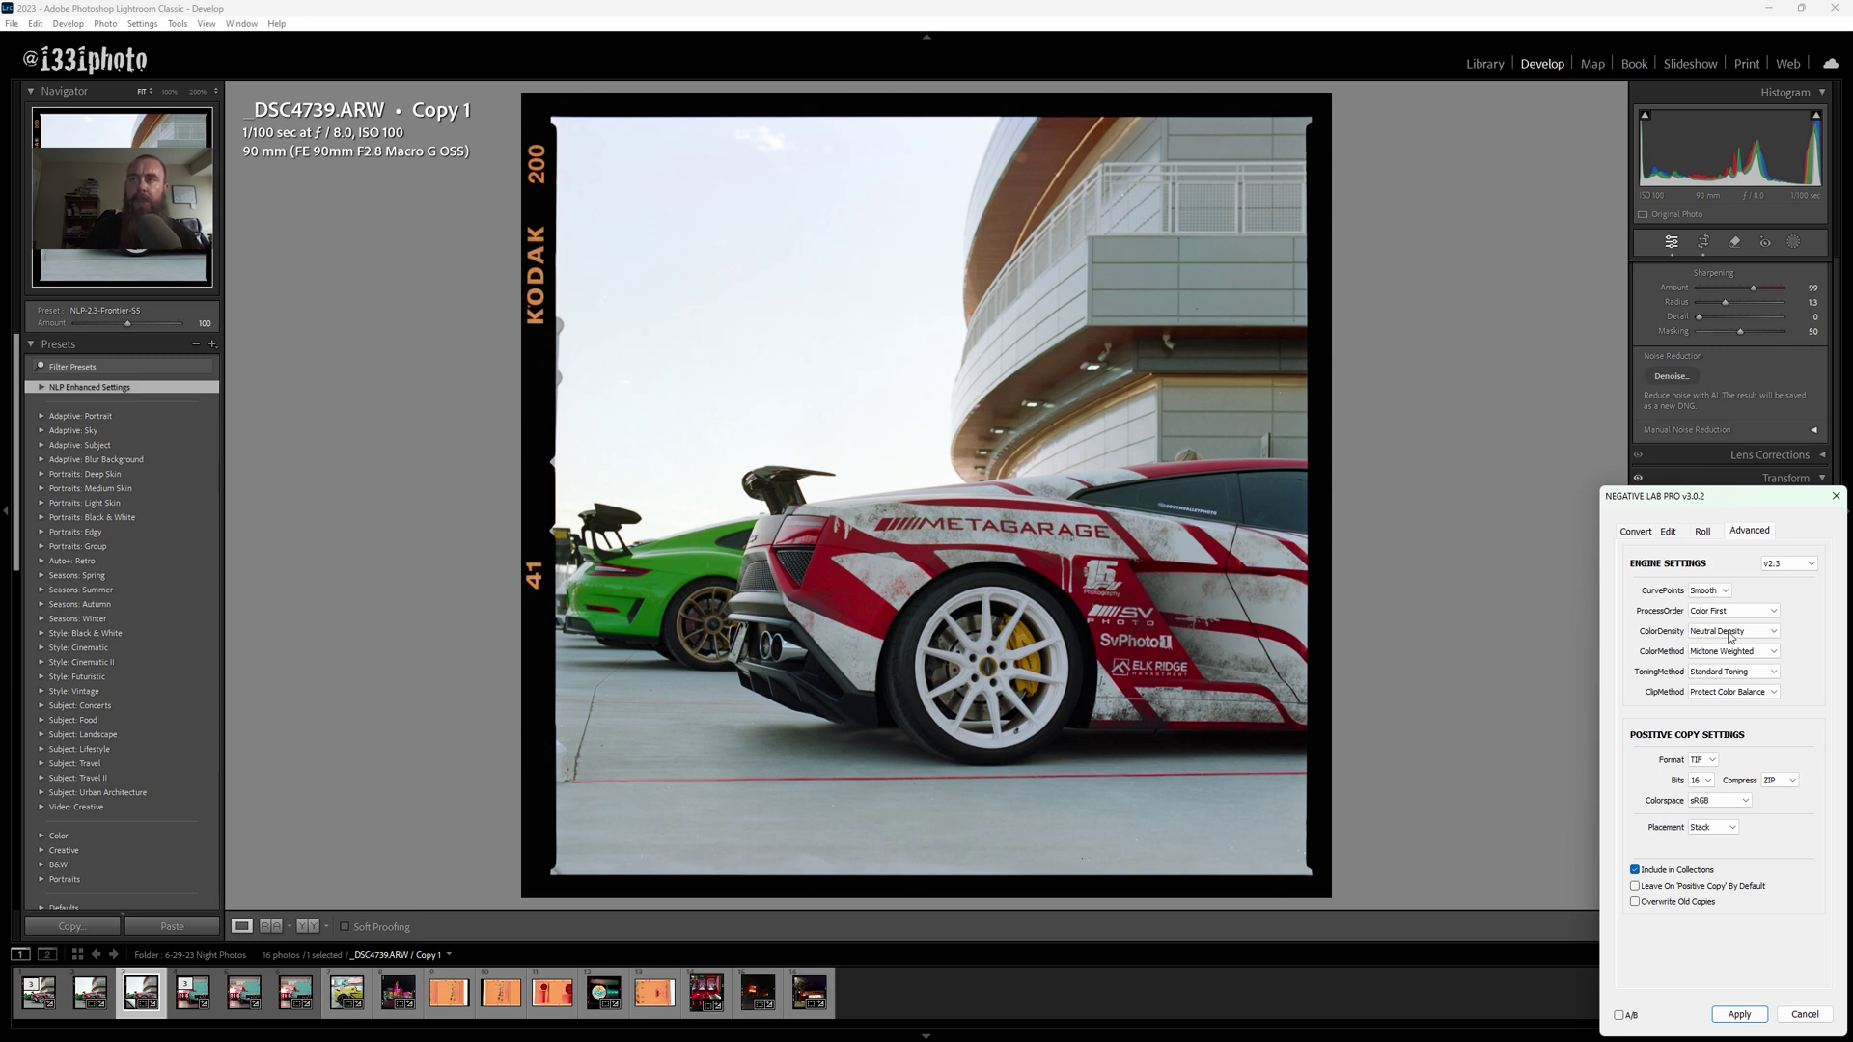
Step: Test Add and Subtract colour density, leaving it on Neutral Density
left_click(1728, 634)
left_click(1716, 653)
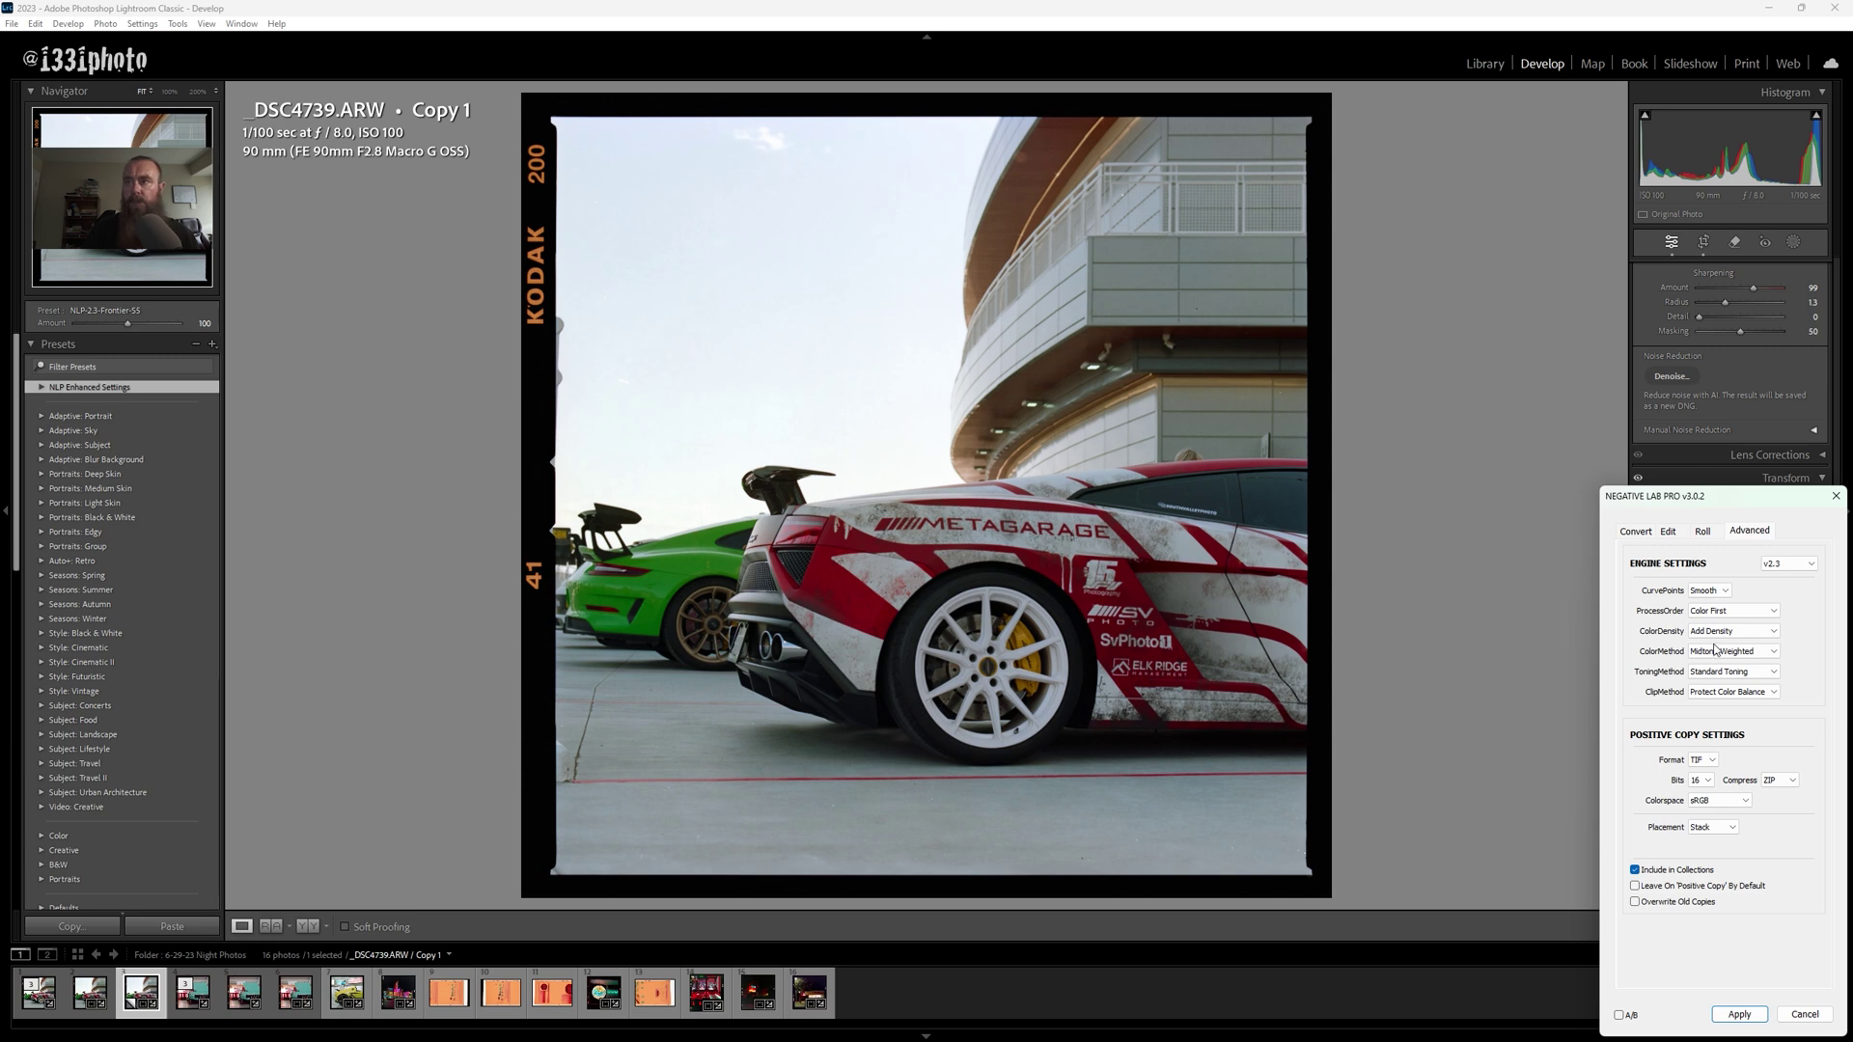
left_click(1722, 633)
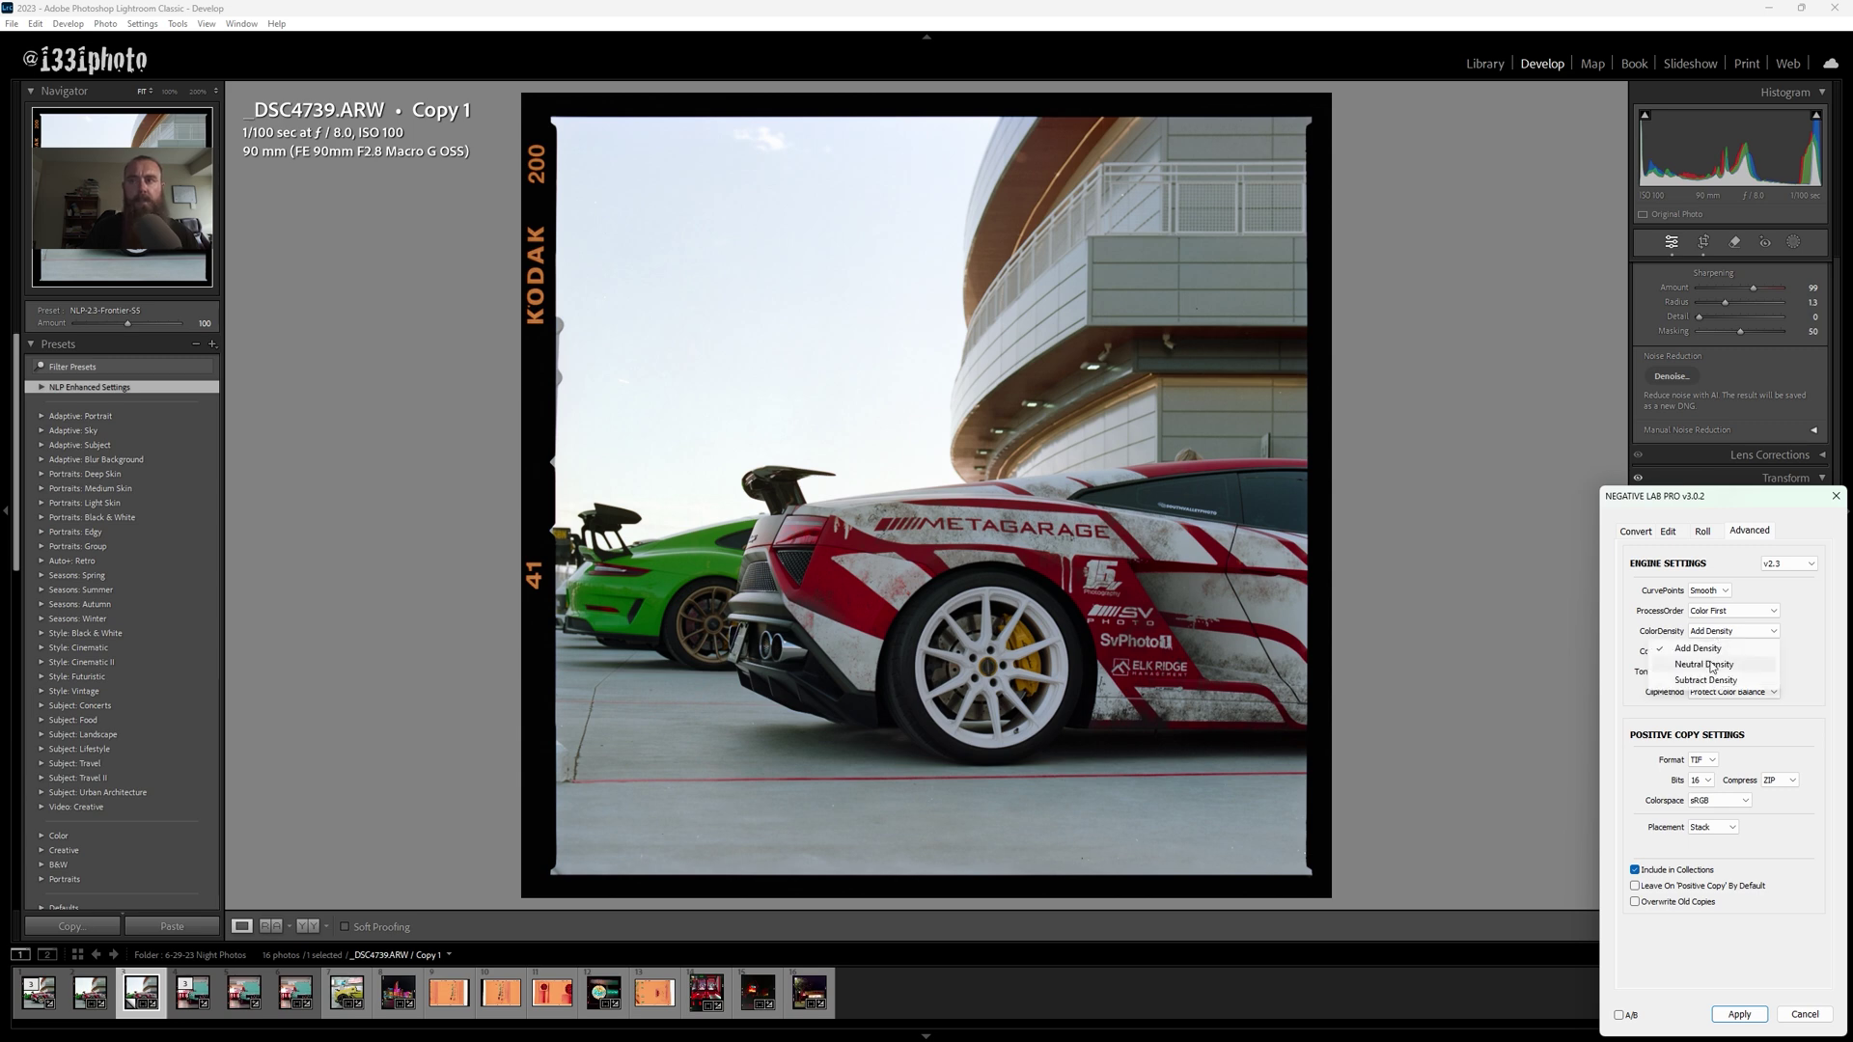
left_click(1711, 666)
left_click(1722, 632)
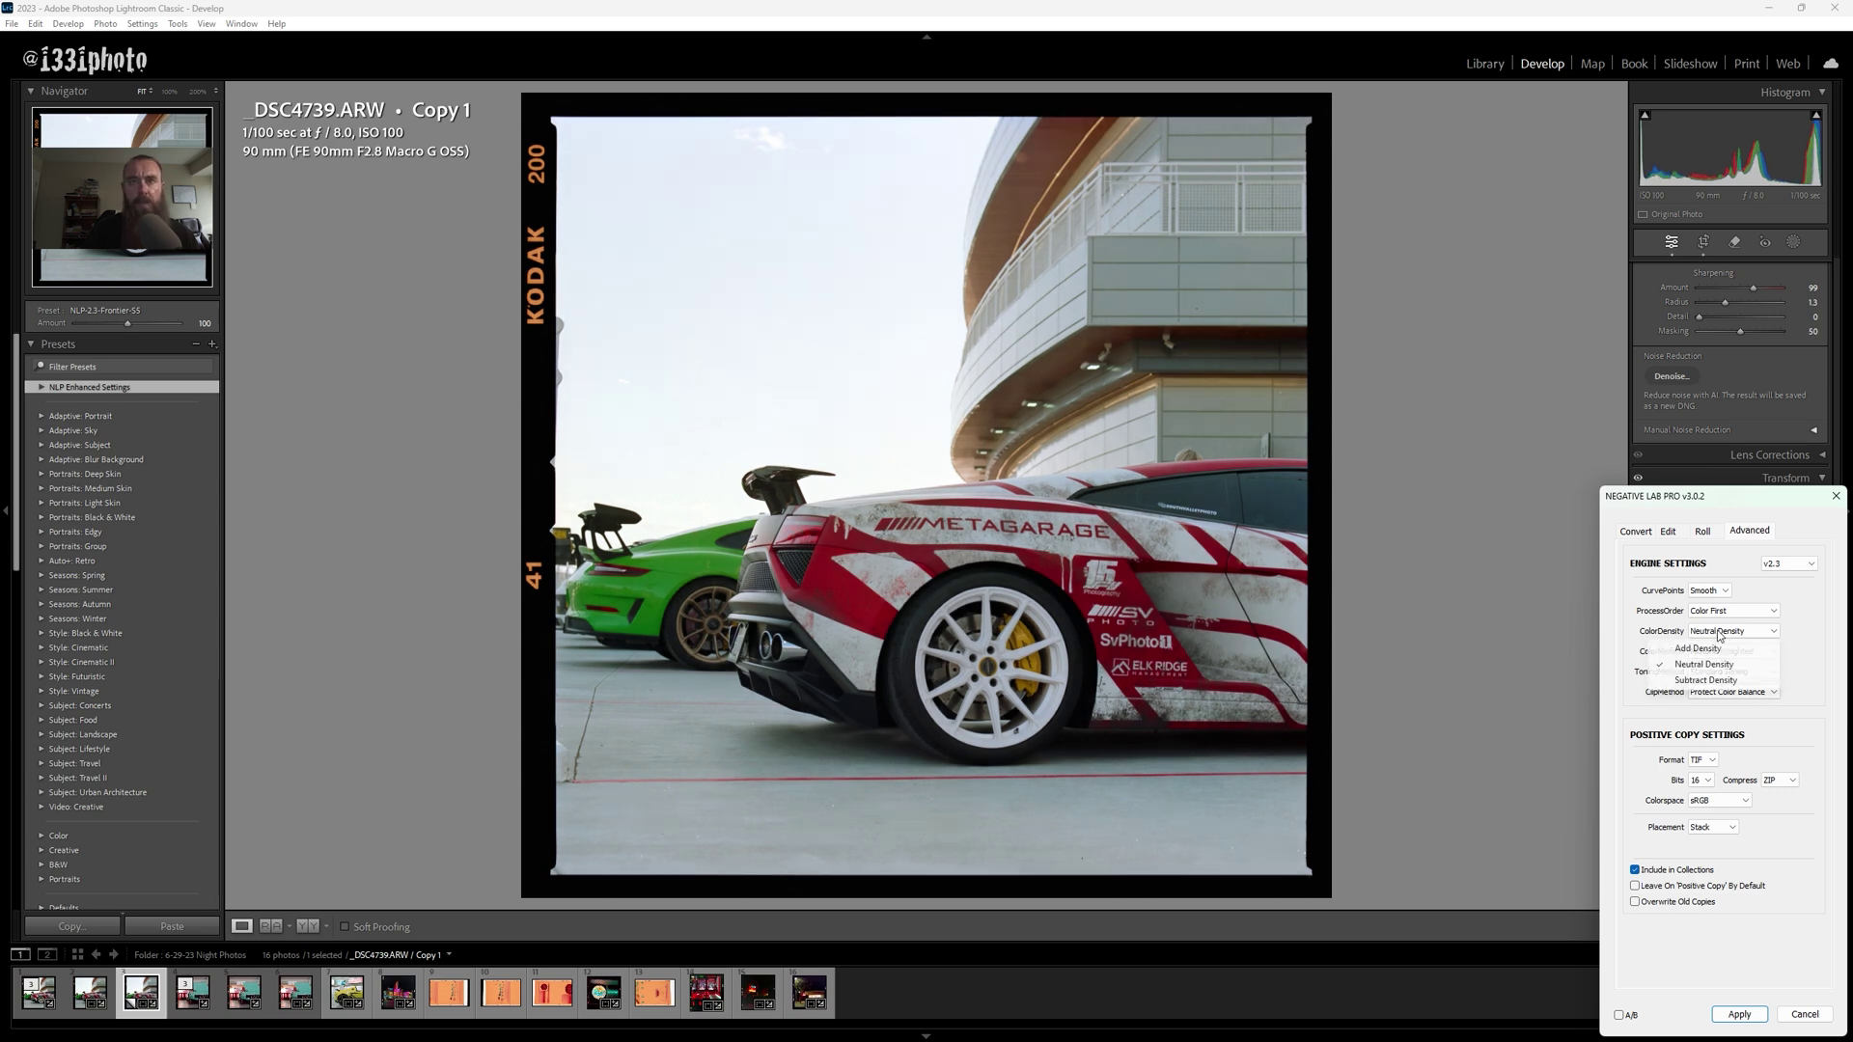
left_click(1704, 680)
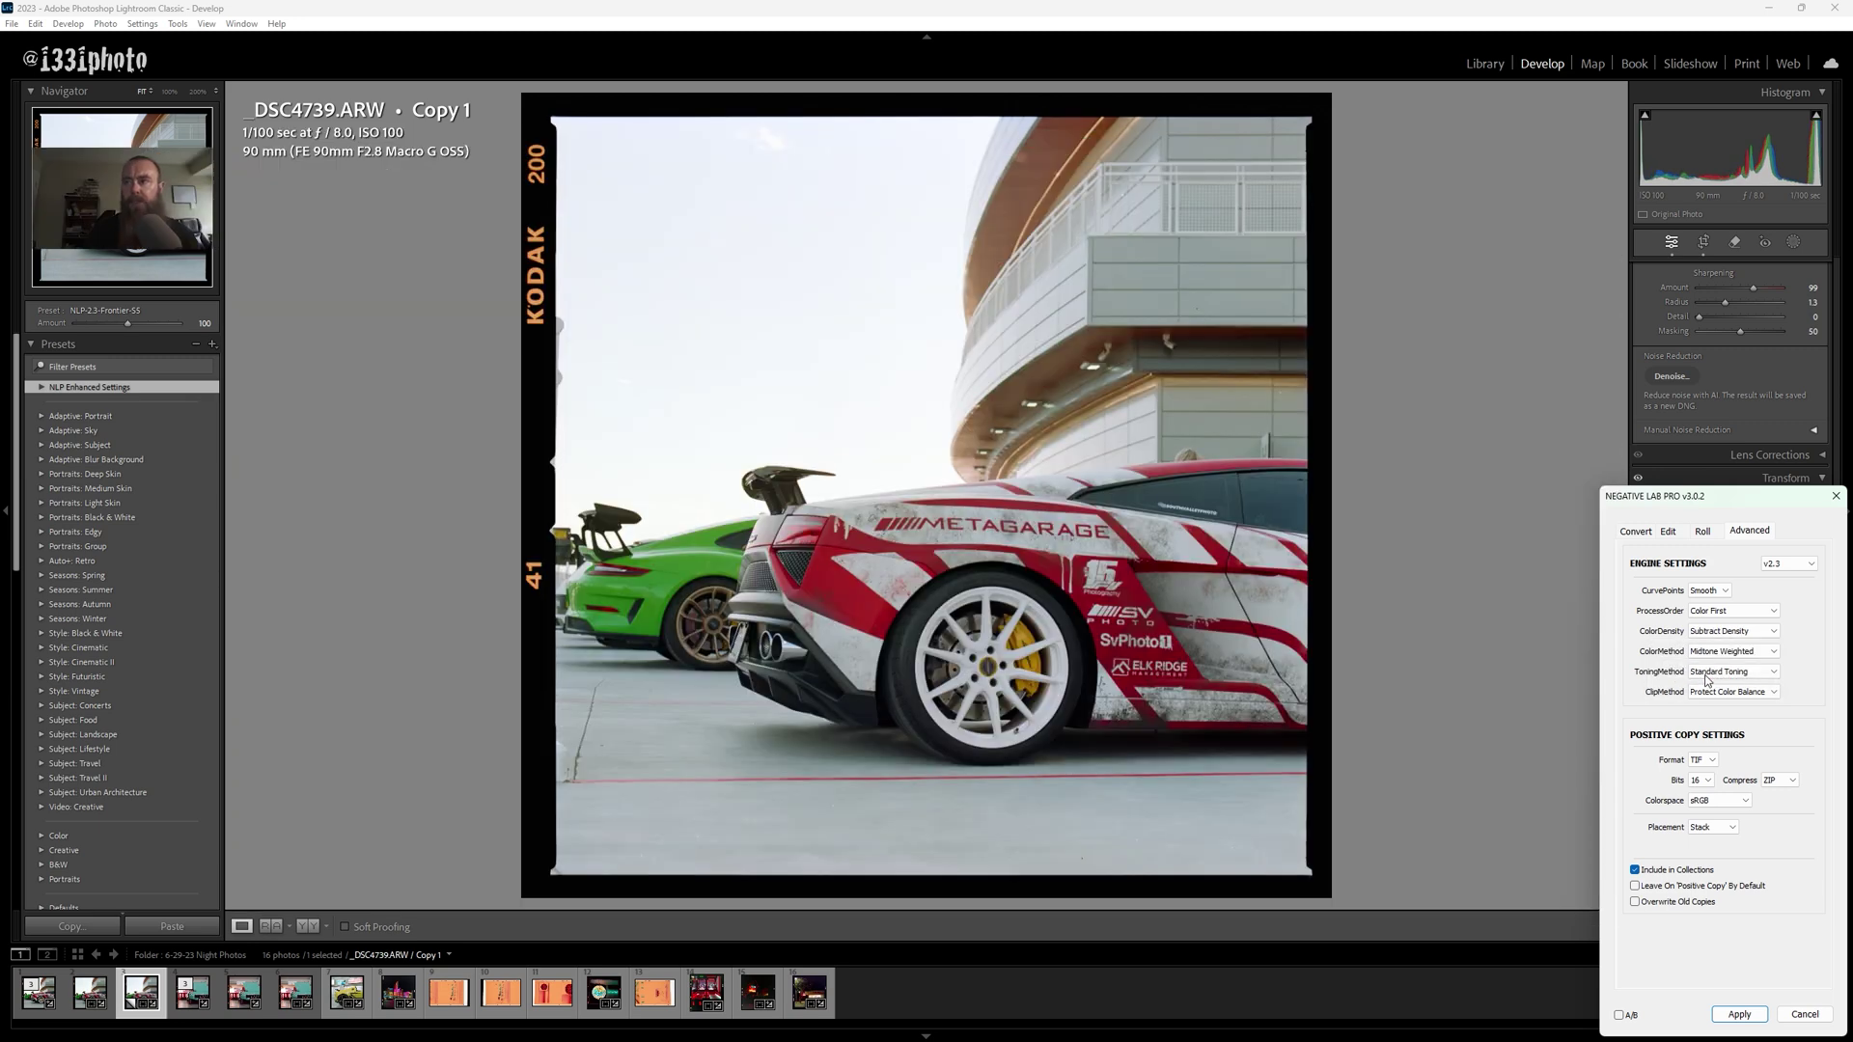
left_click(1714, 630)
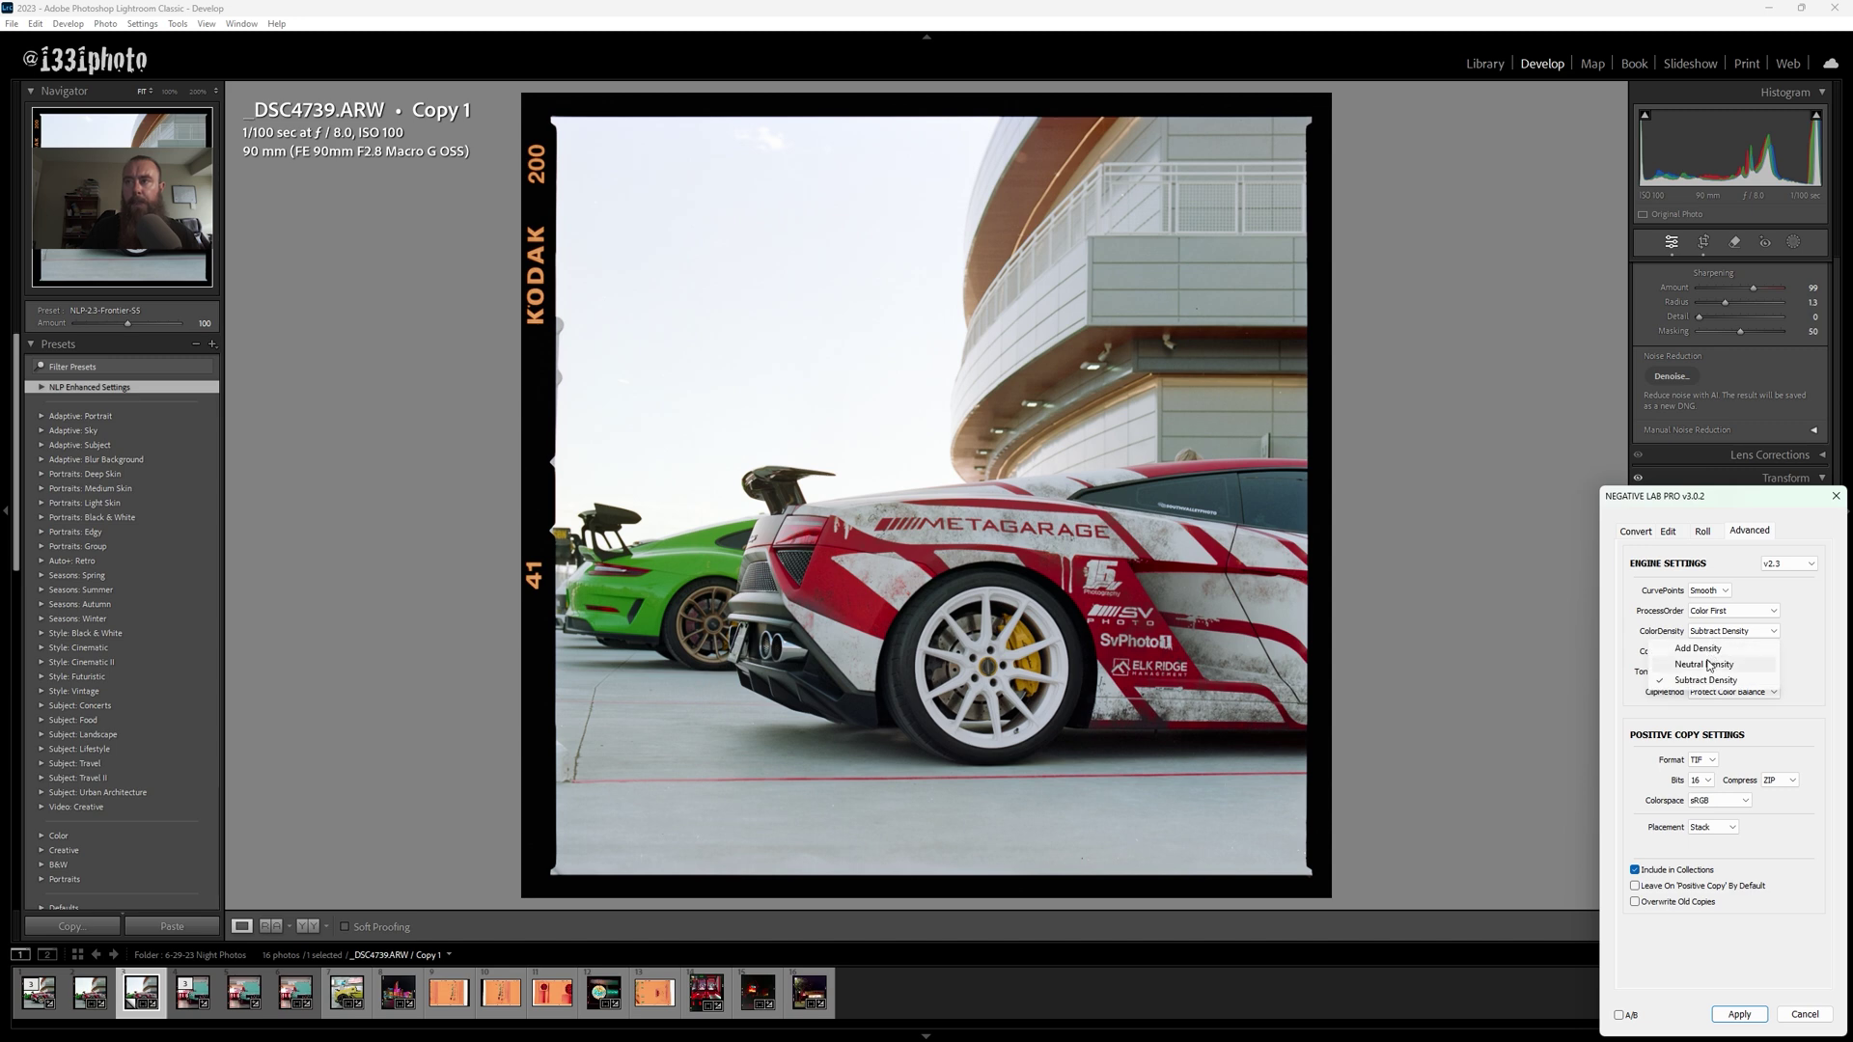
left_click(1722, 649)
Step: Try the Linear Fixed and Linear Dynamic colour methods, then return to Midtone Weighted
left_click(1713, 654)
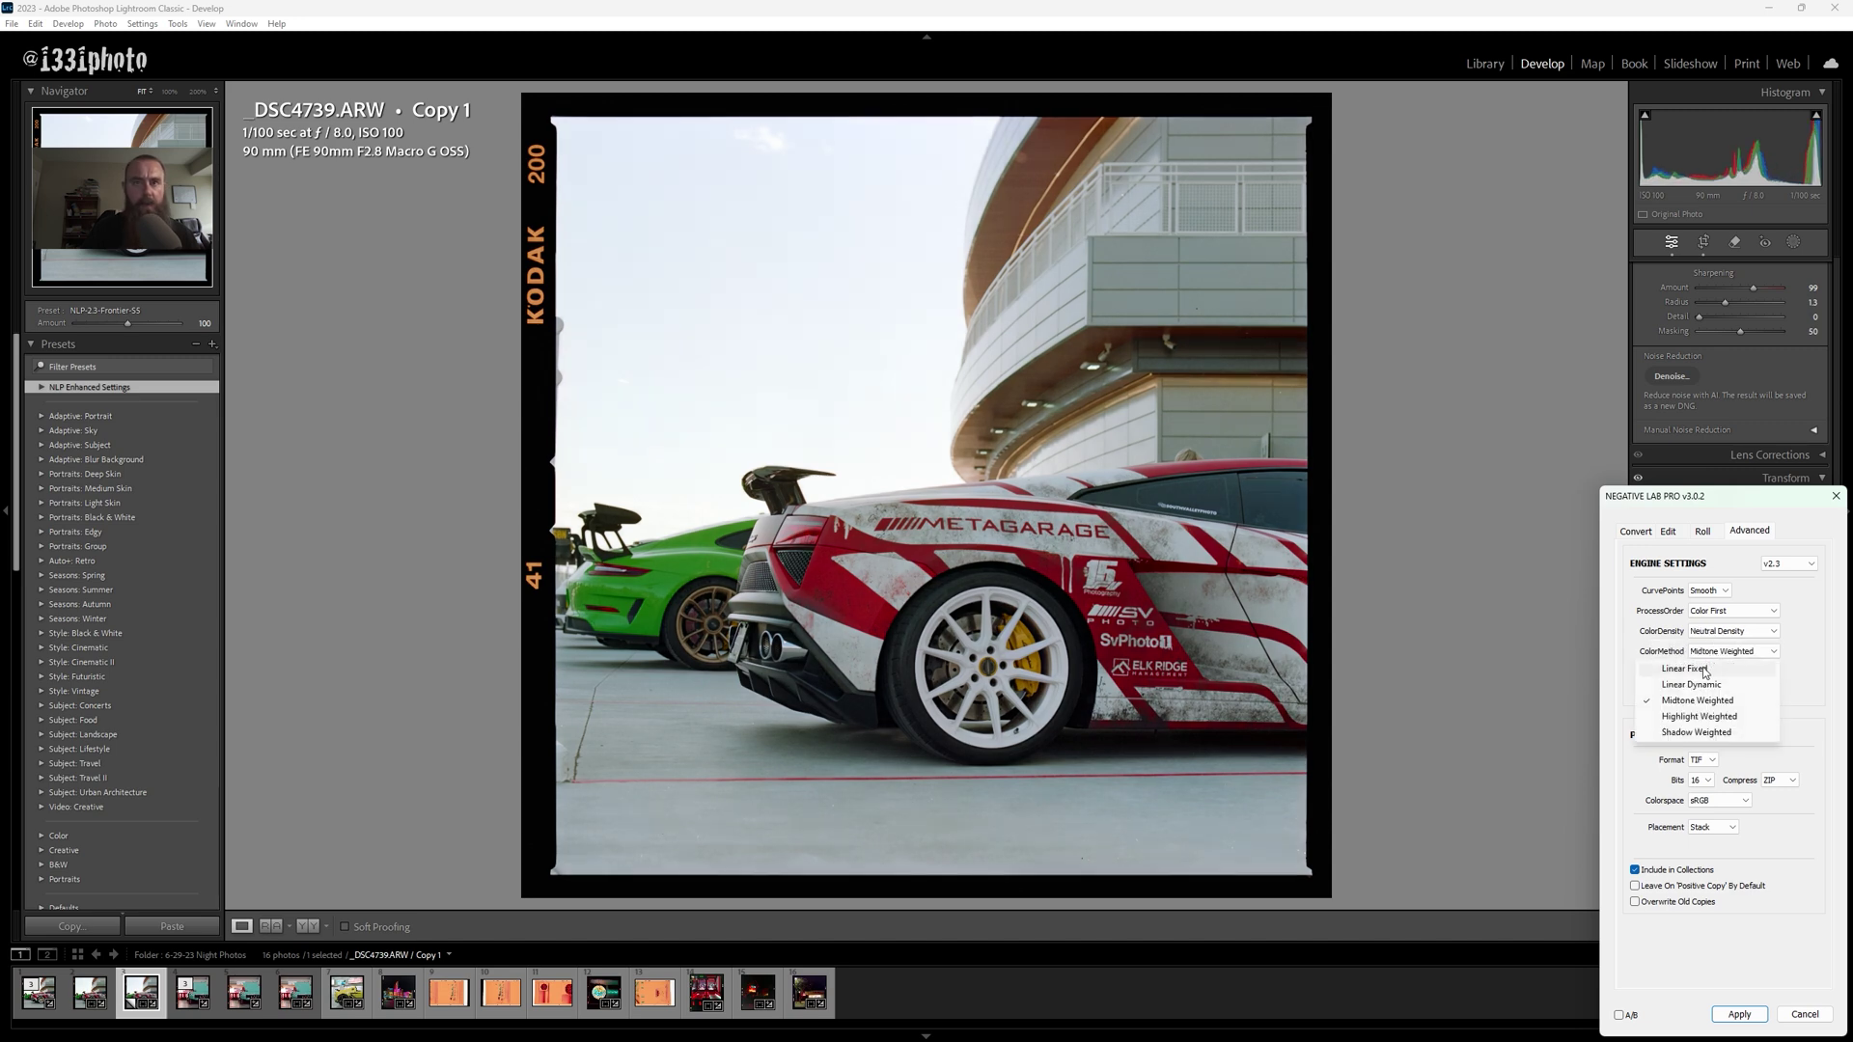
left_click(1704, 670)
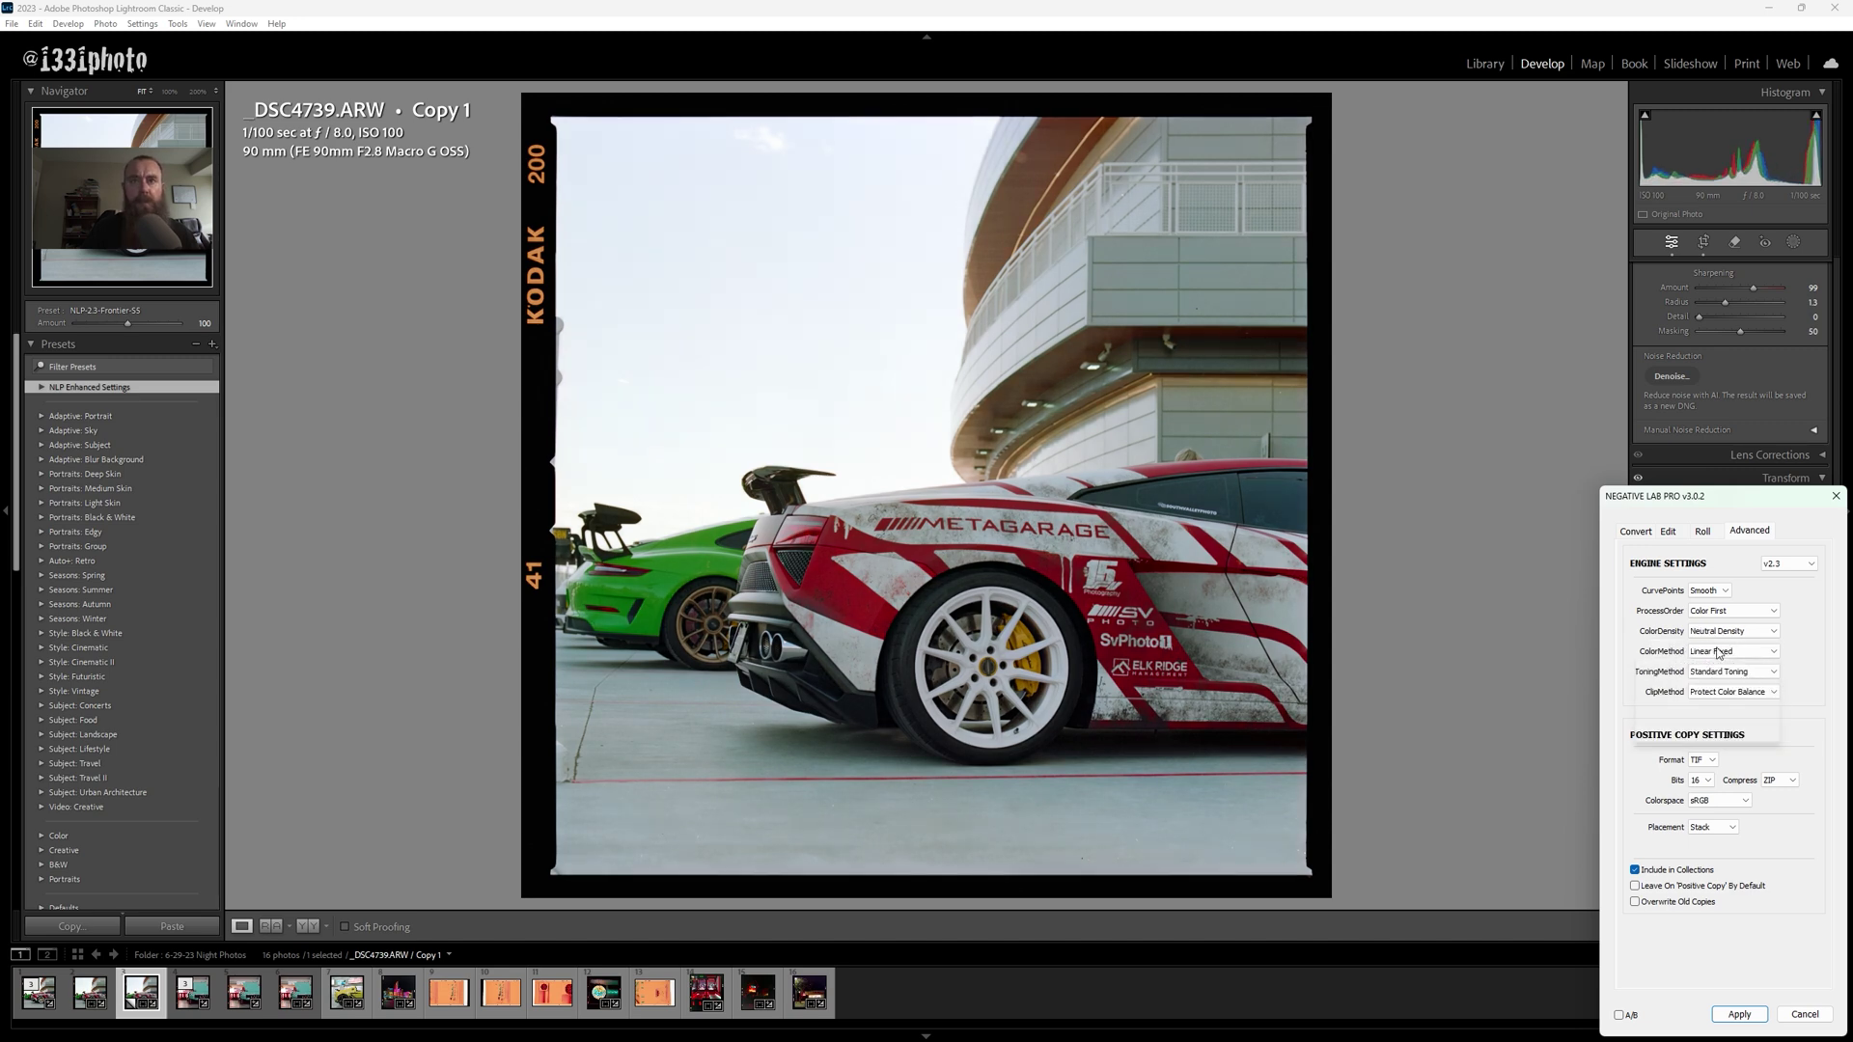
left_click(1713, 652)
left_click(1701, 685)
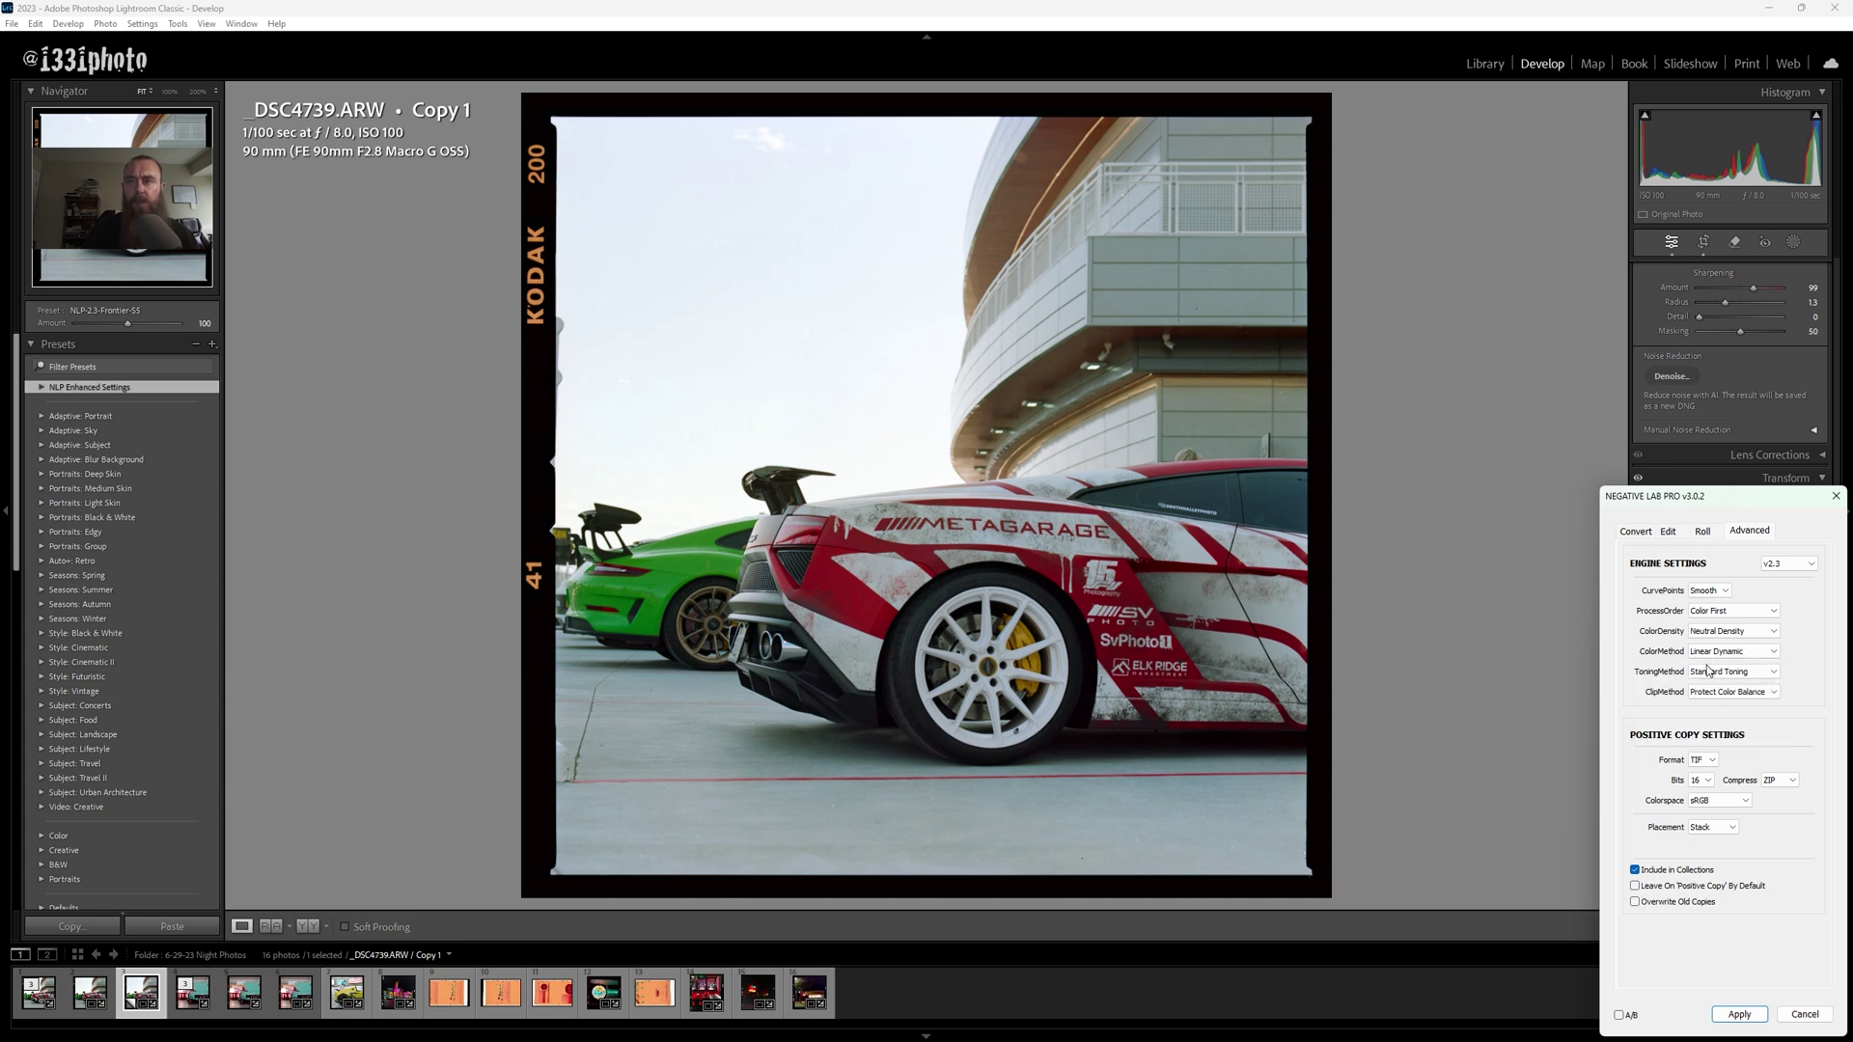
left_click(1713, 653)
left_click(1698, 702)
Step: Compare the Highlight Weighted and Shadow Weighted colour methods, settling on Highlight Weighted
left_click(1718, 653)
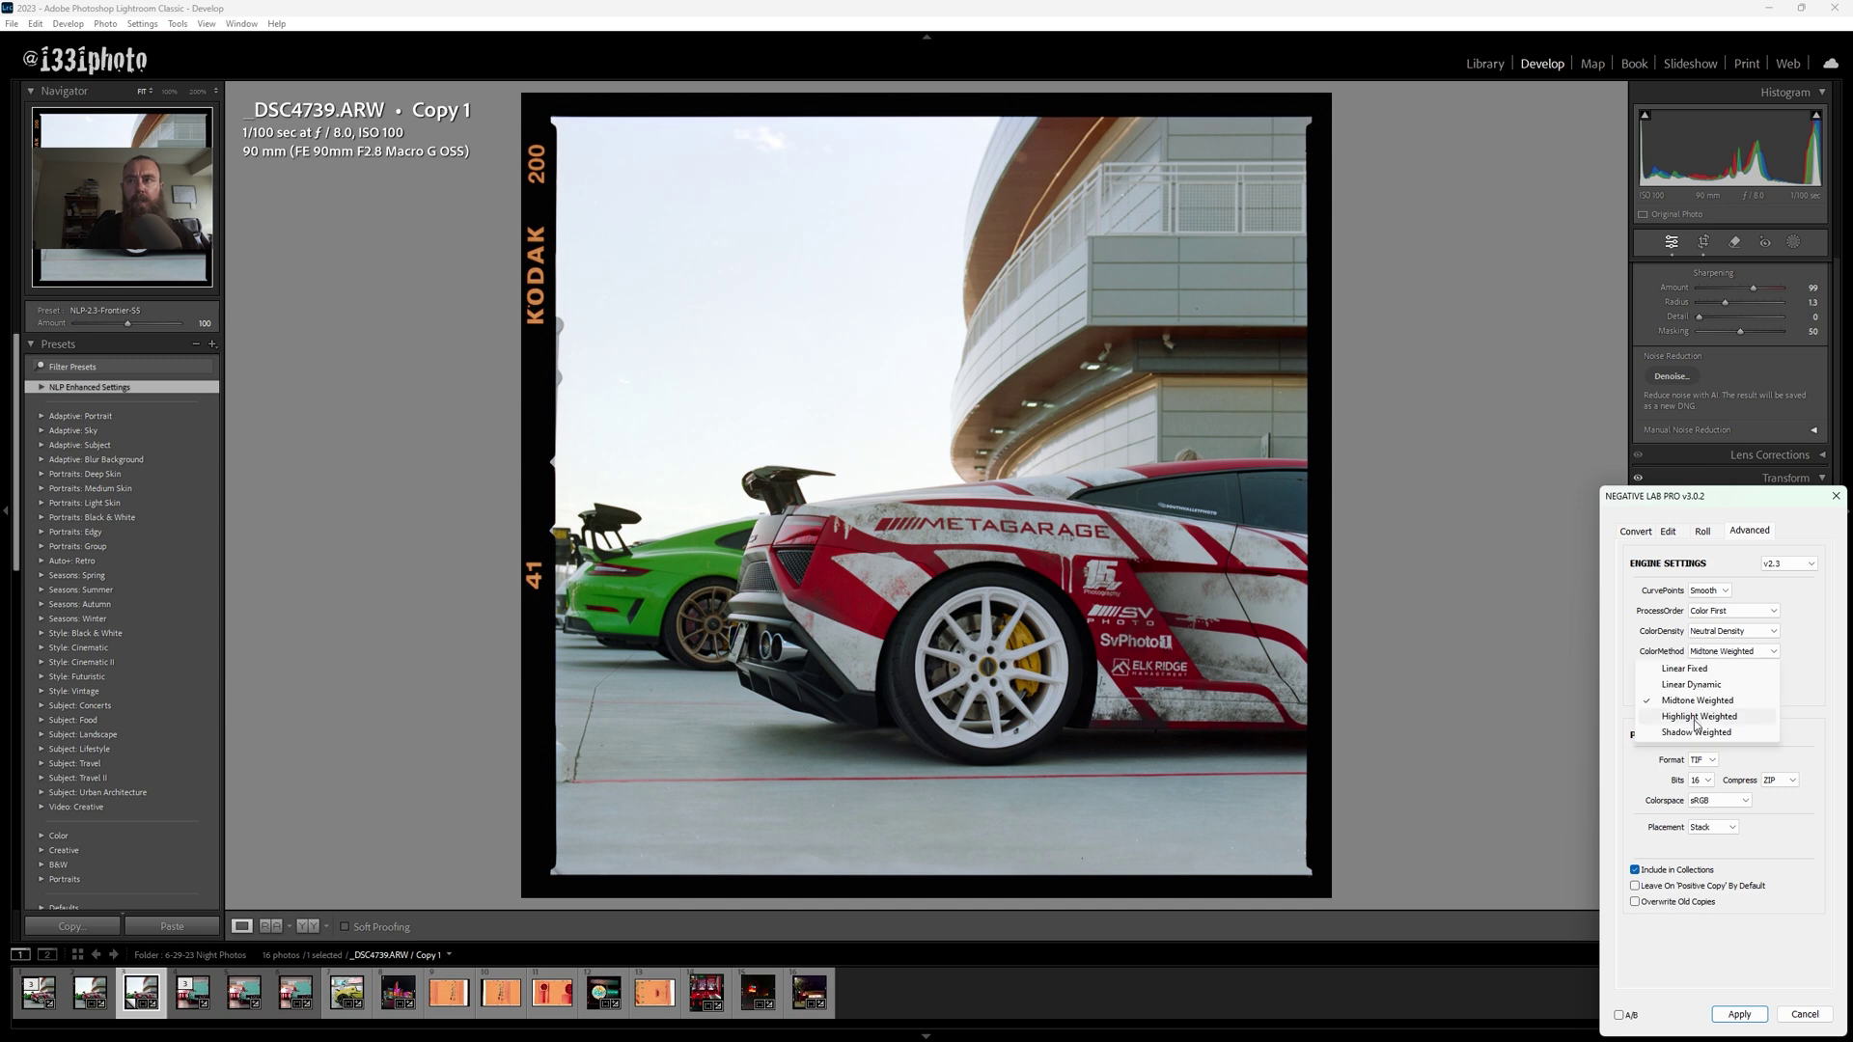
left_click(1697, 721)
left_click(1714, 652)
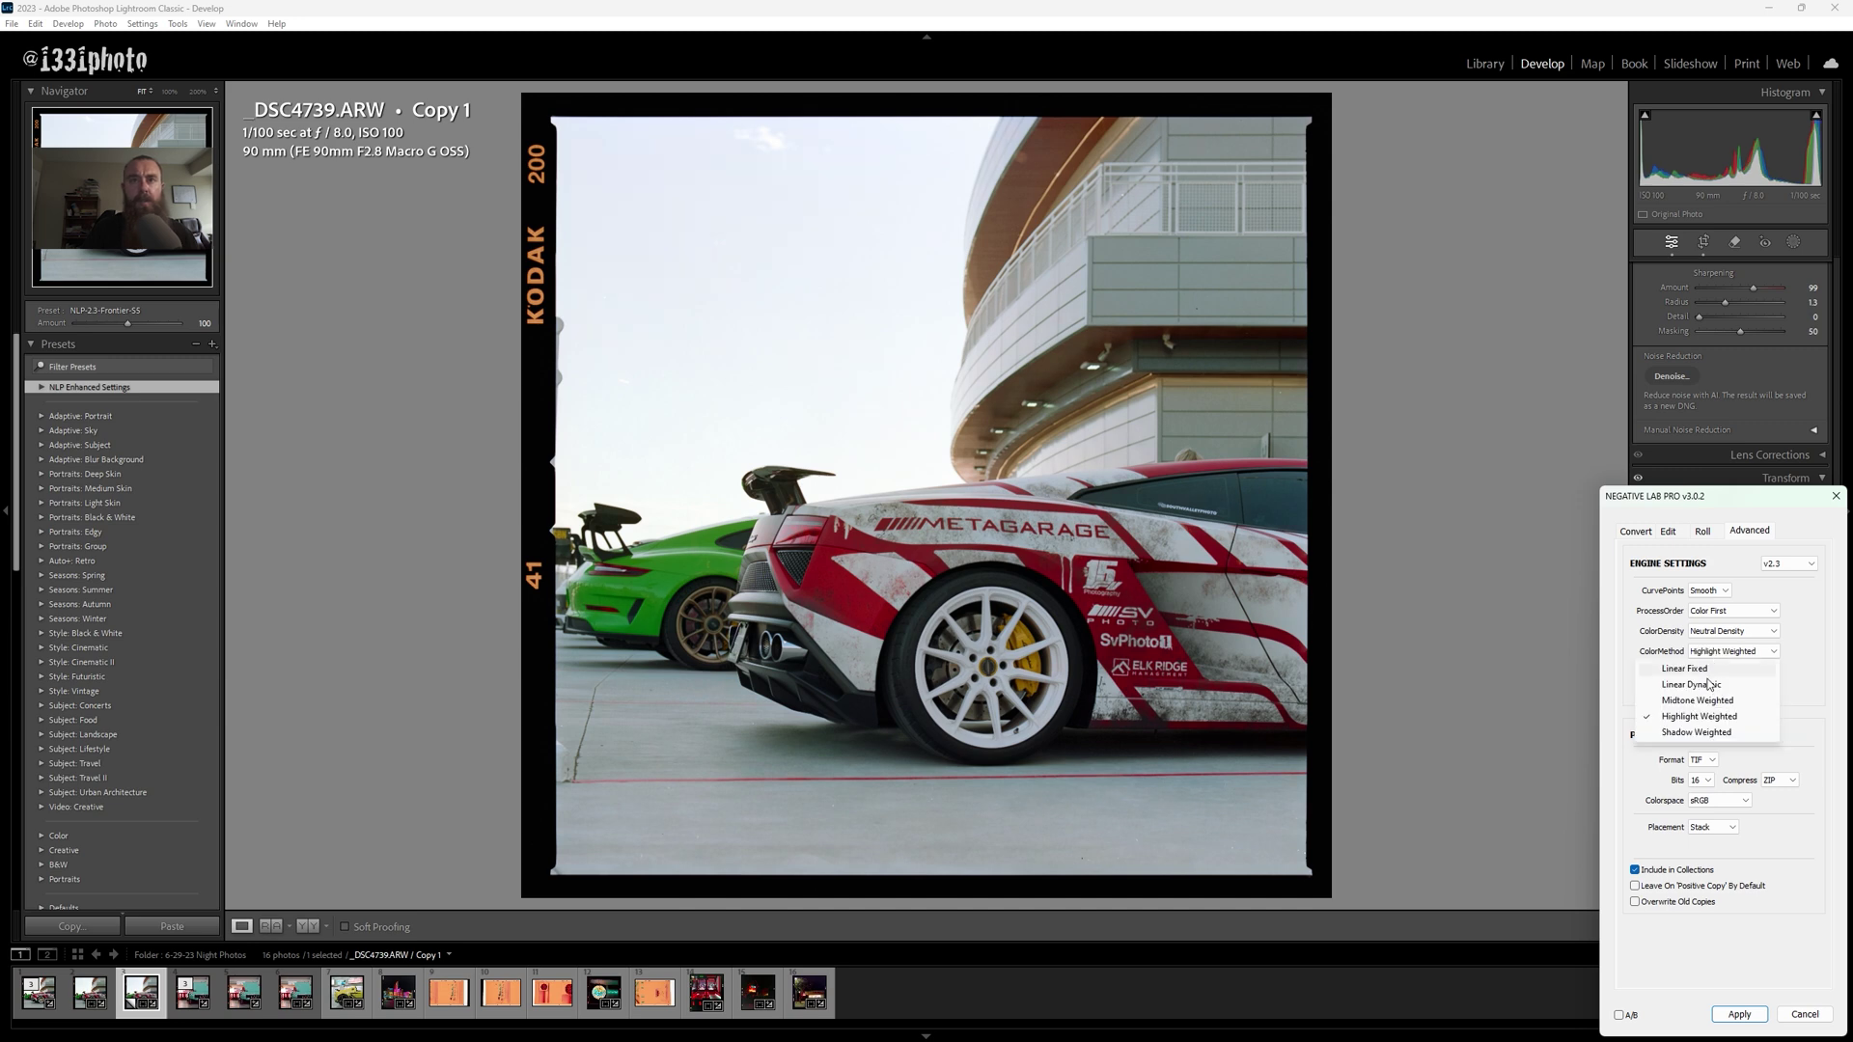
left_click(1695, 736)
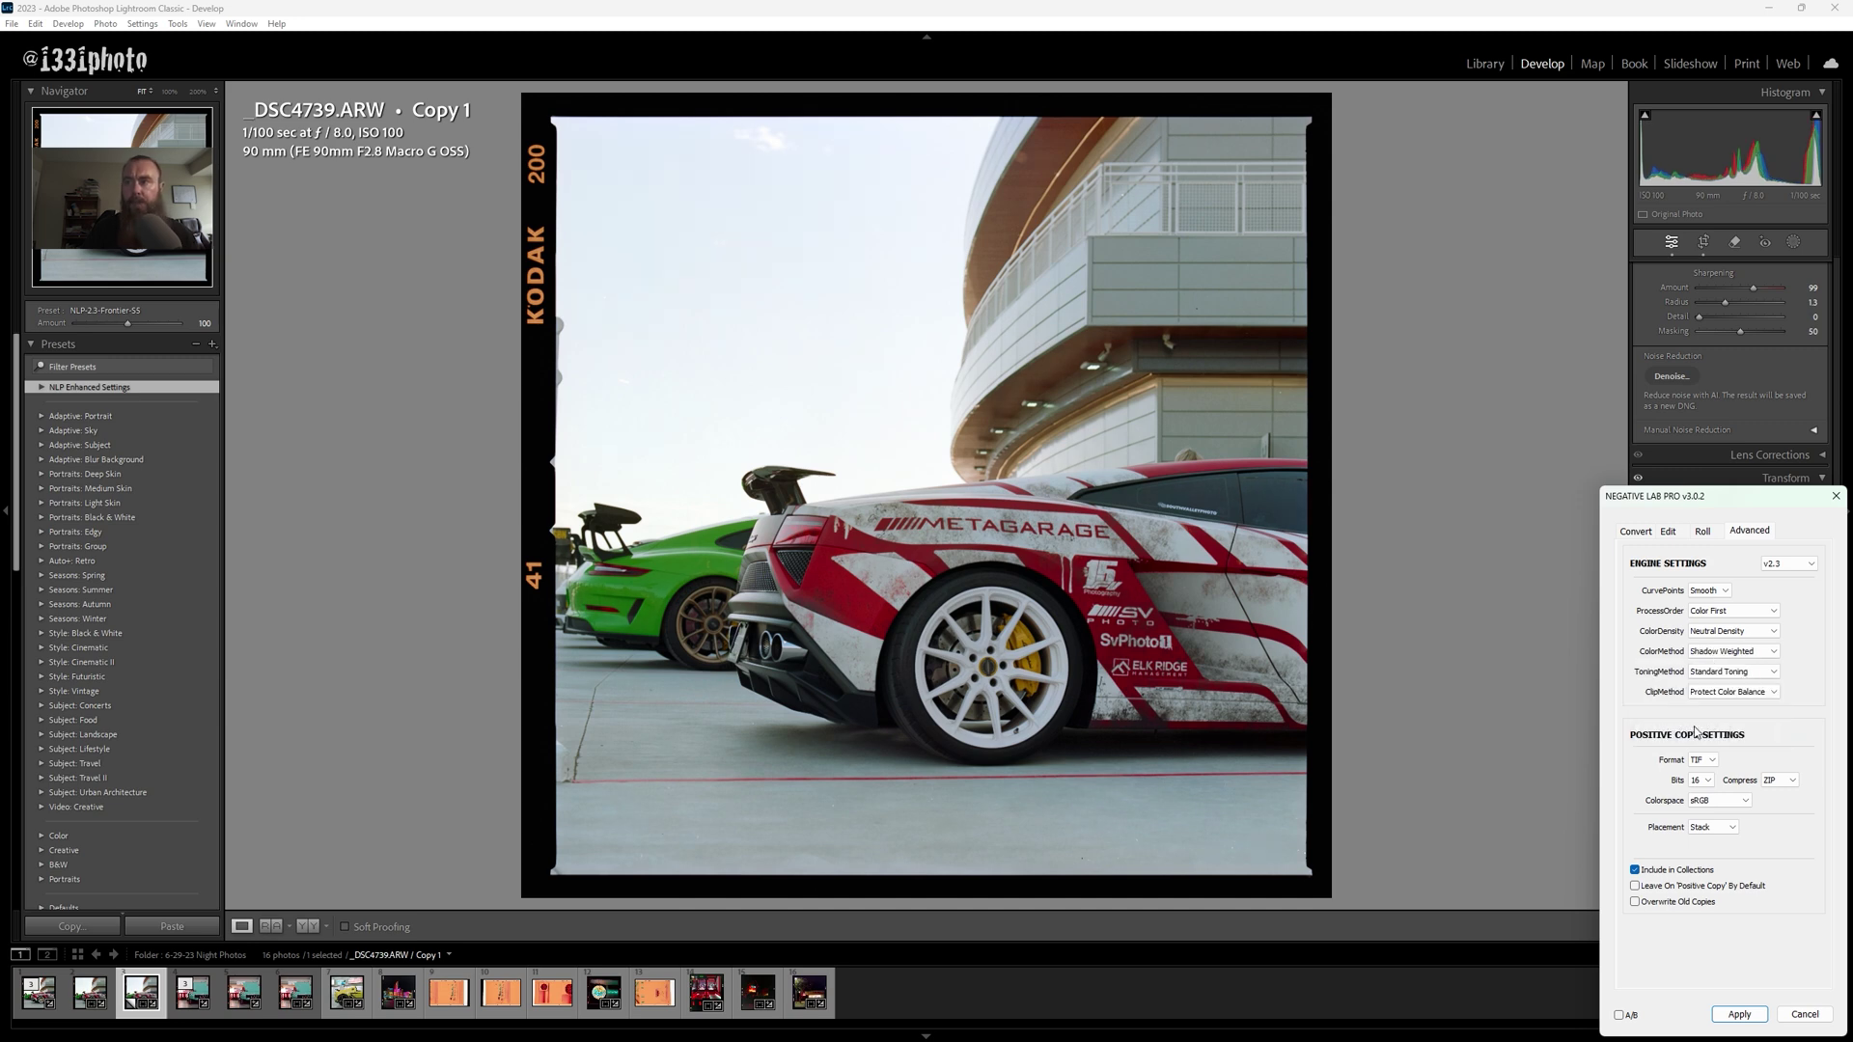
left_click(1722, 654)
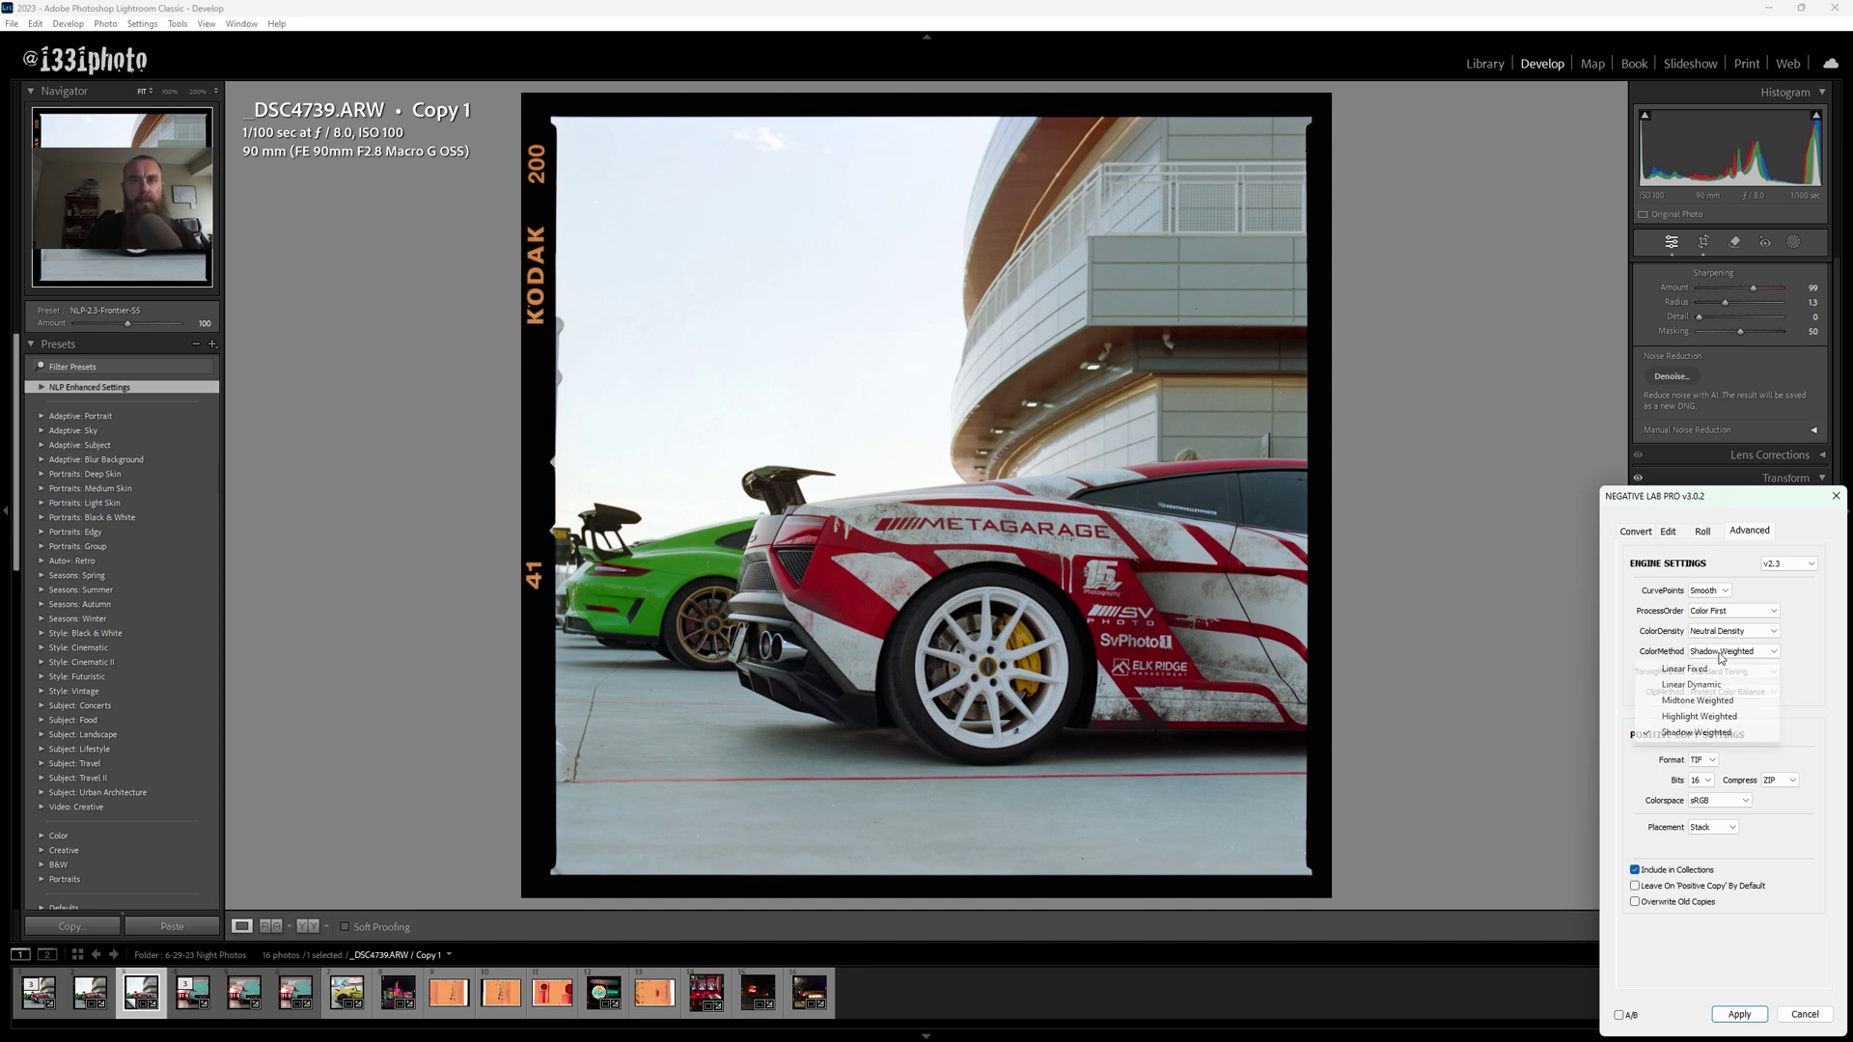
left_click(1702, 716)
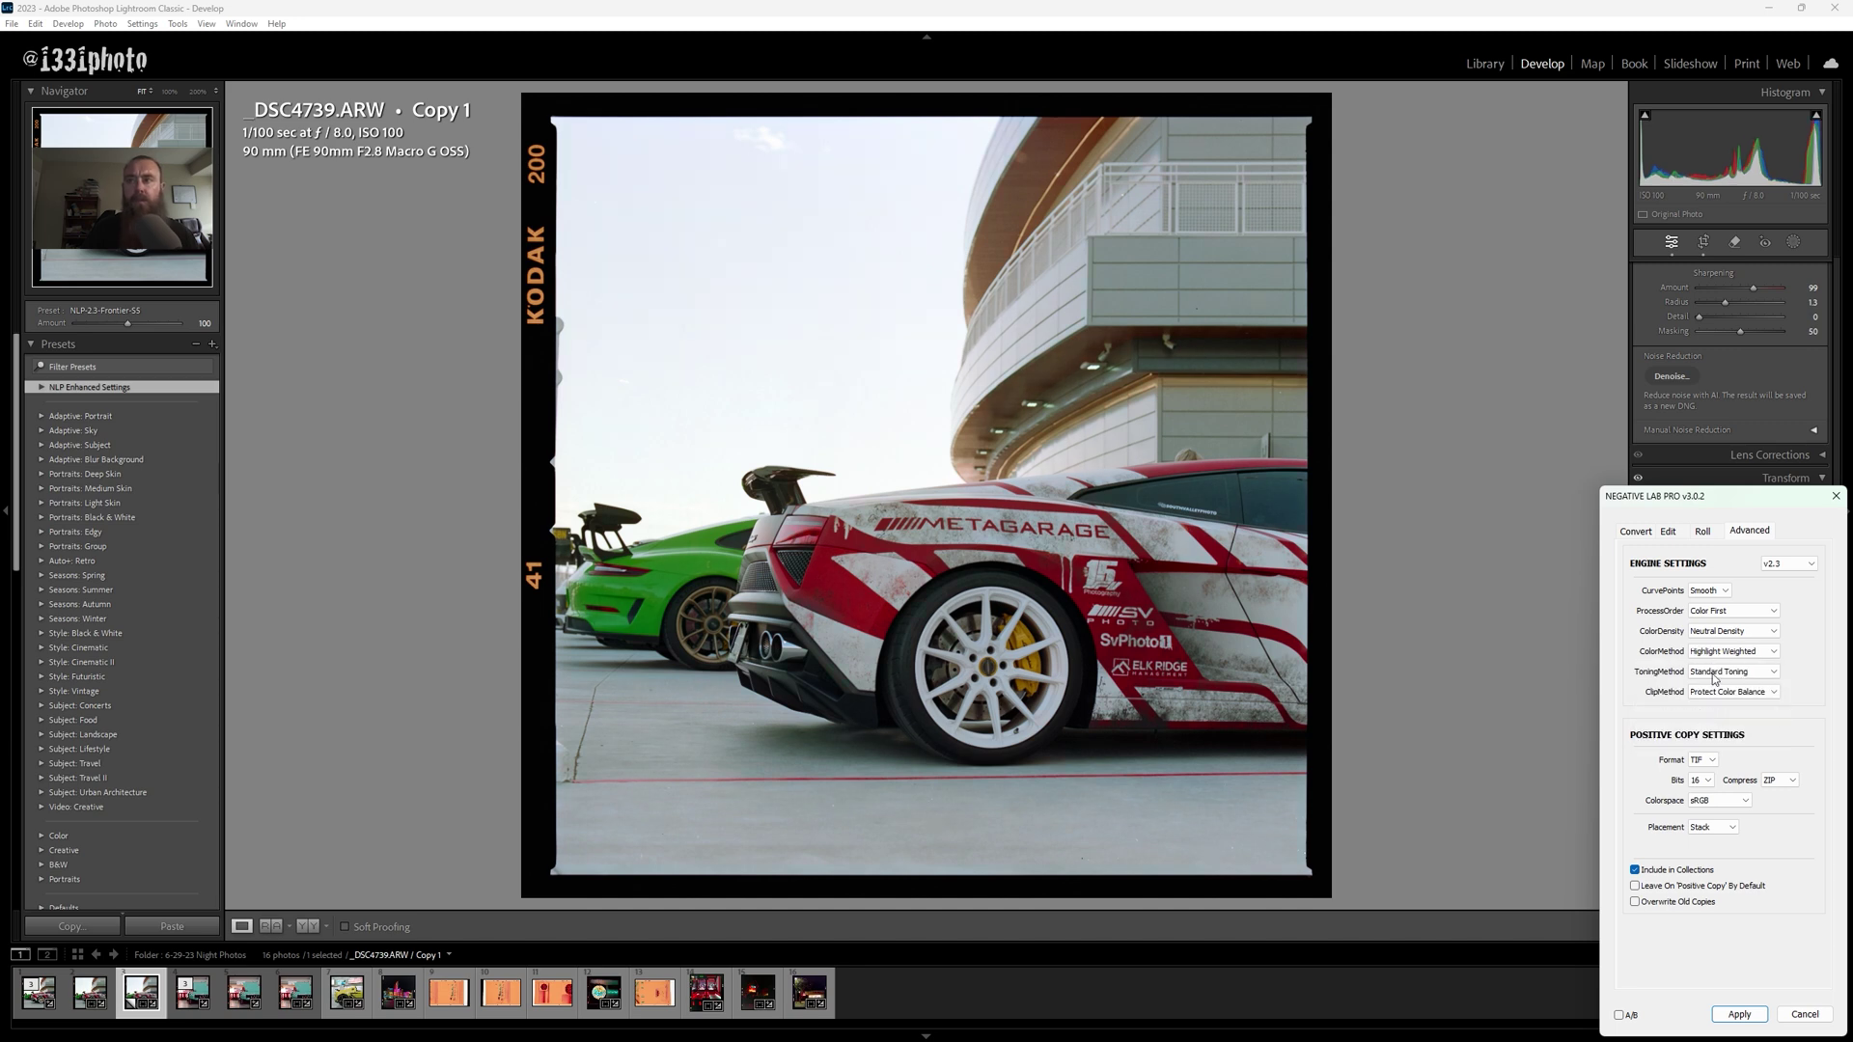
left_click(1718, 652)
left_click(1696, 732)
left_click(1718, 652)
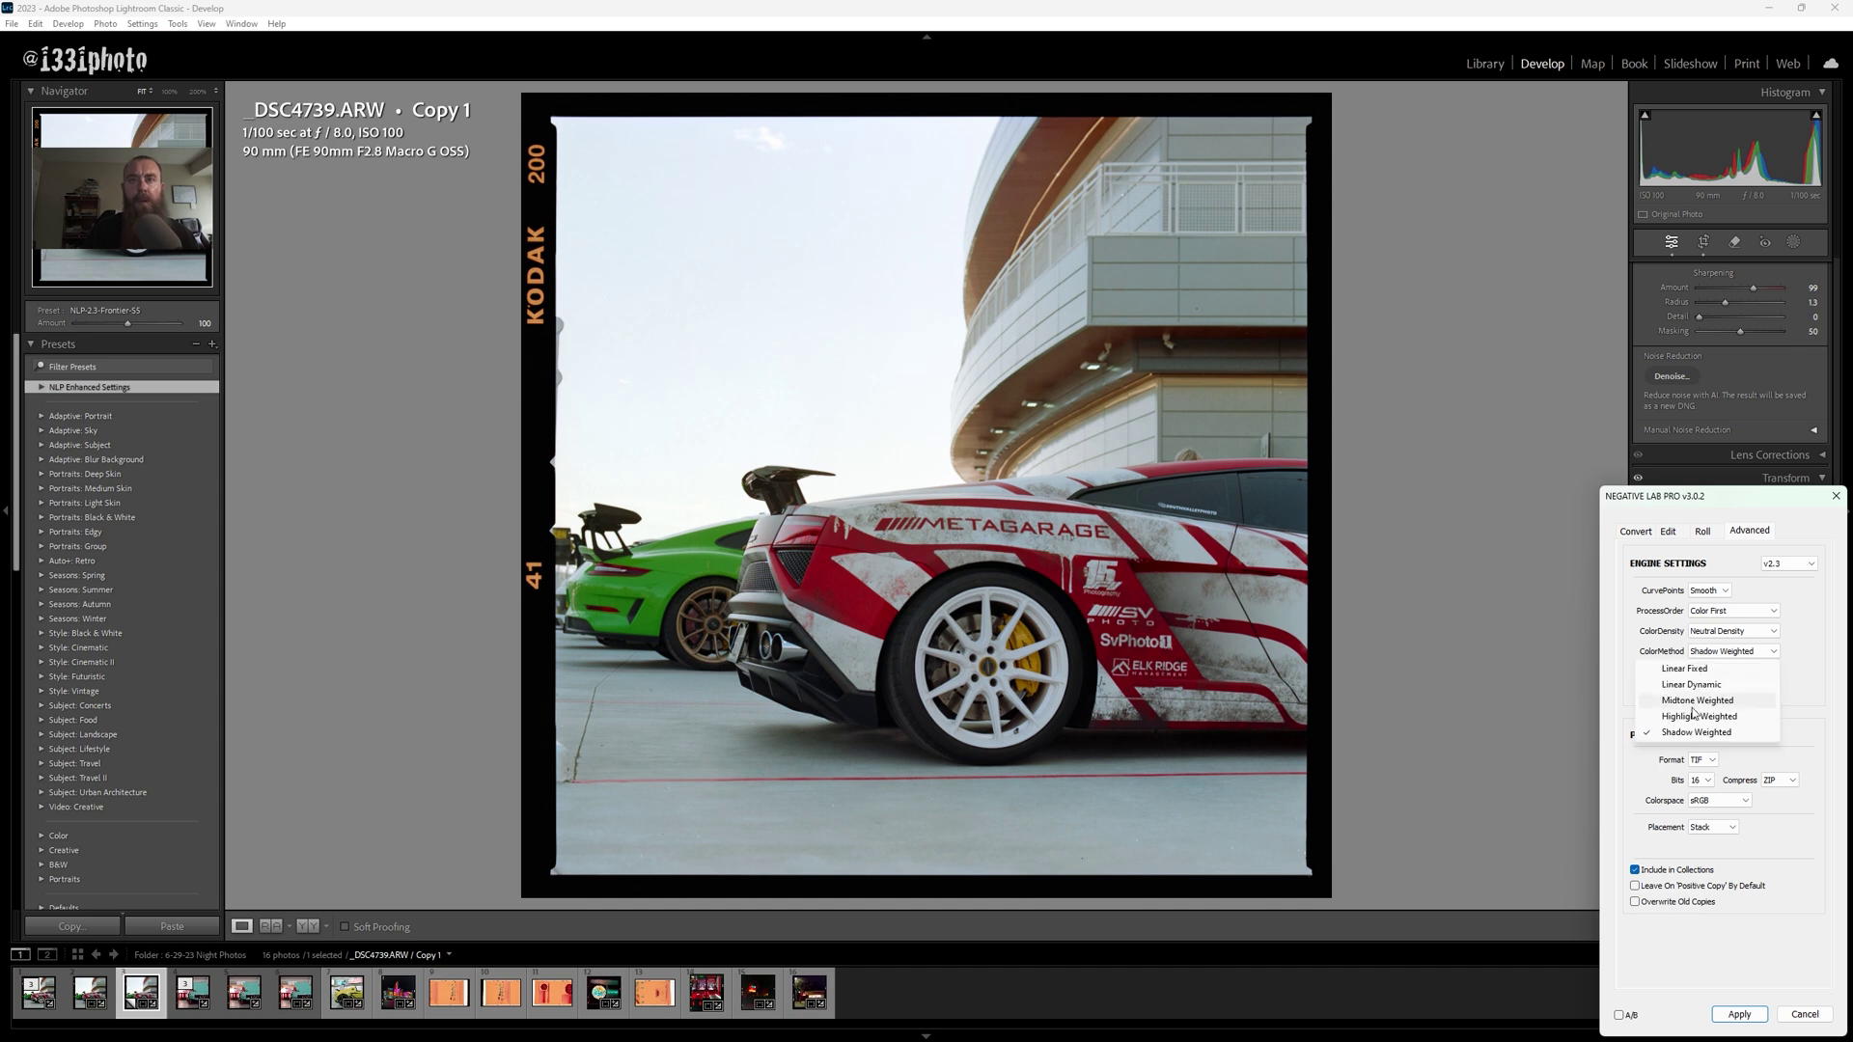
left_click(1696, 717)
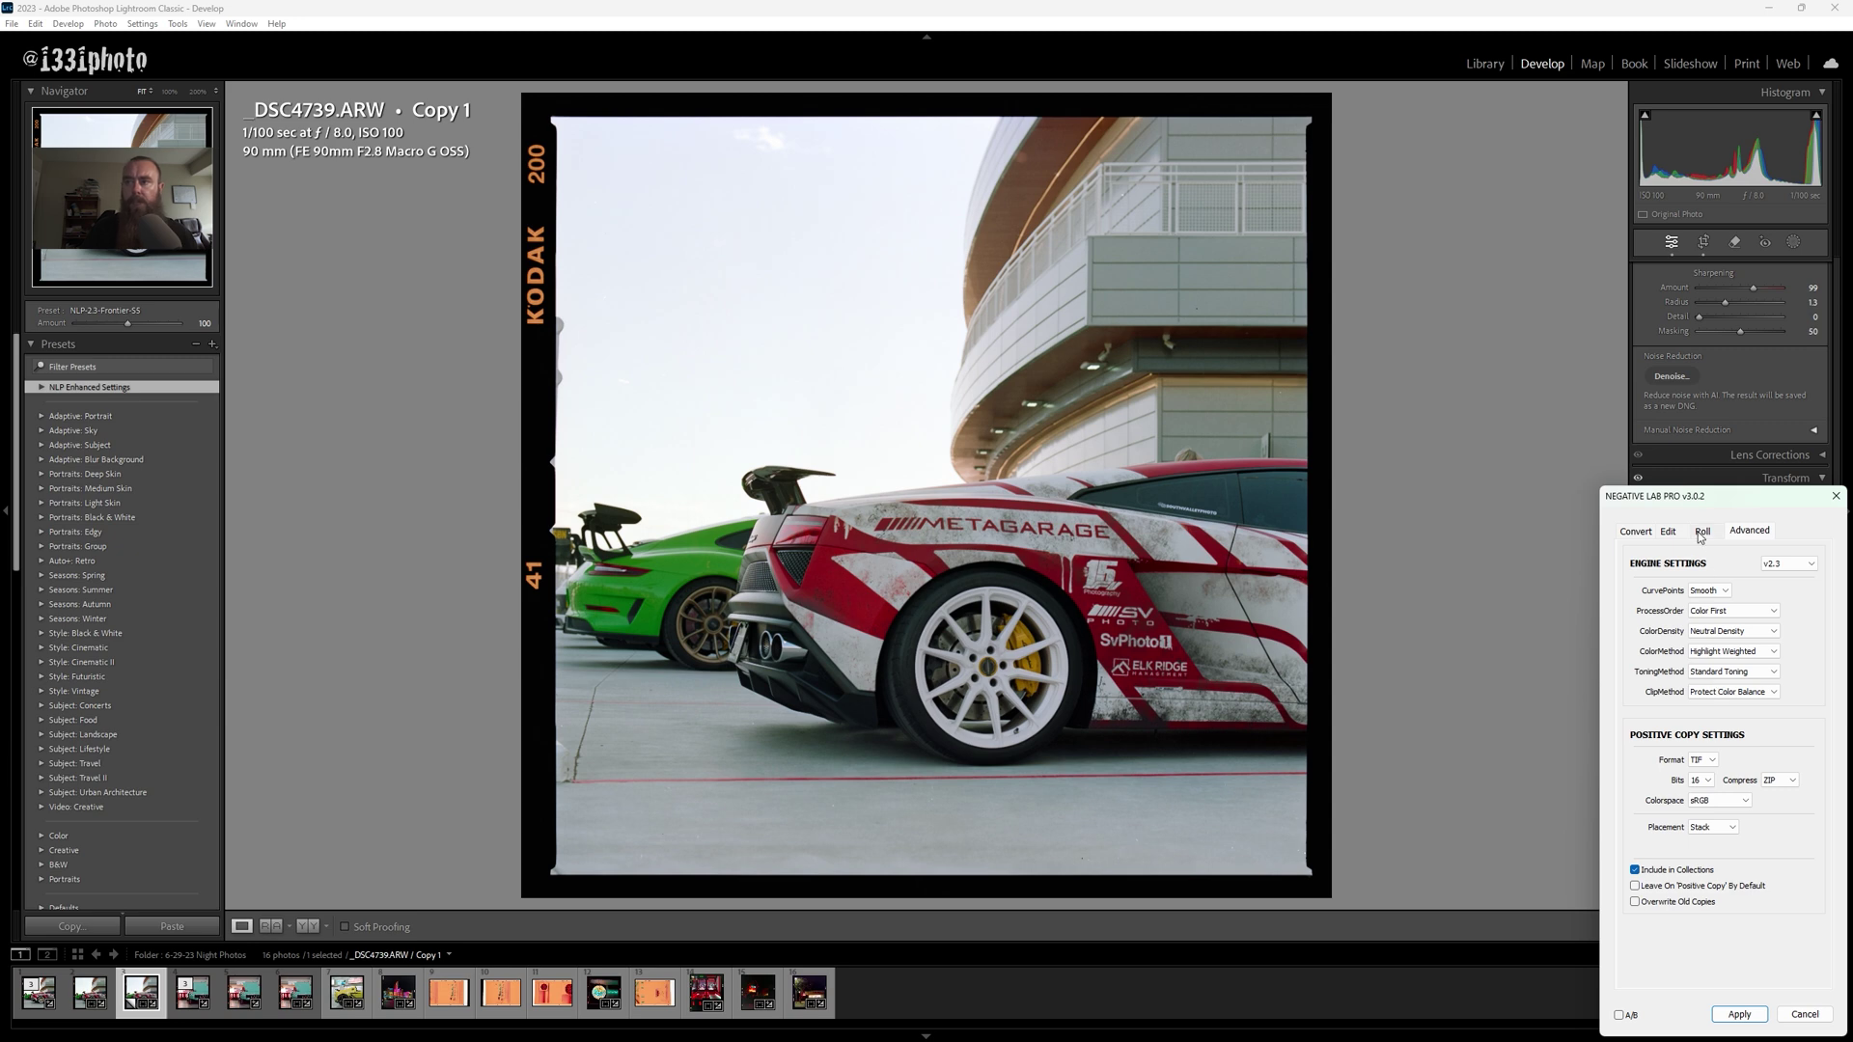
Step: On the Edit tab, keep the LAB - Standard tone profile after trying LAB - Soft, and set BlackClip to -2
left_click(1667, 532)
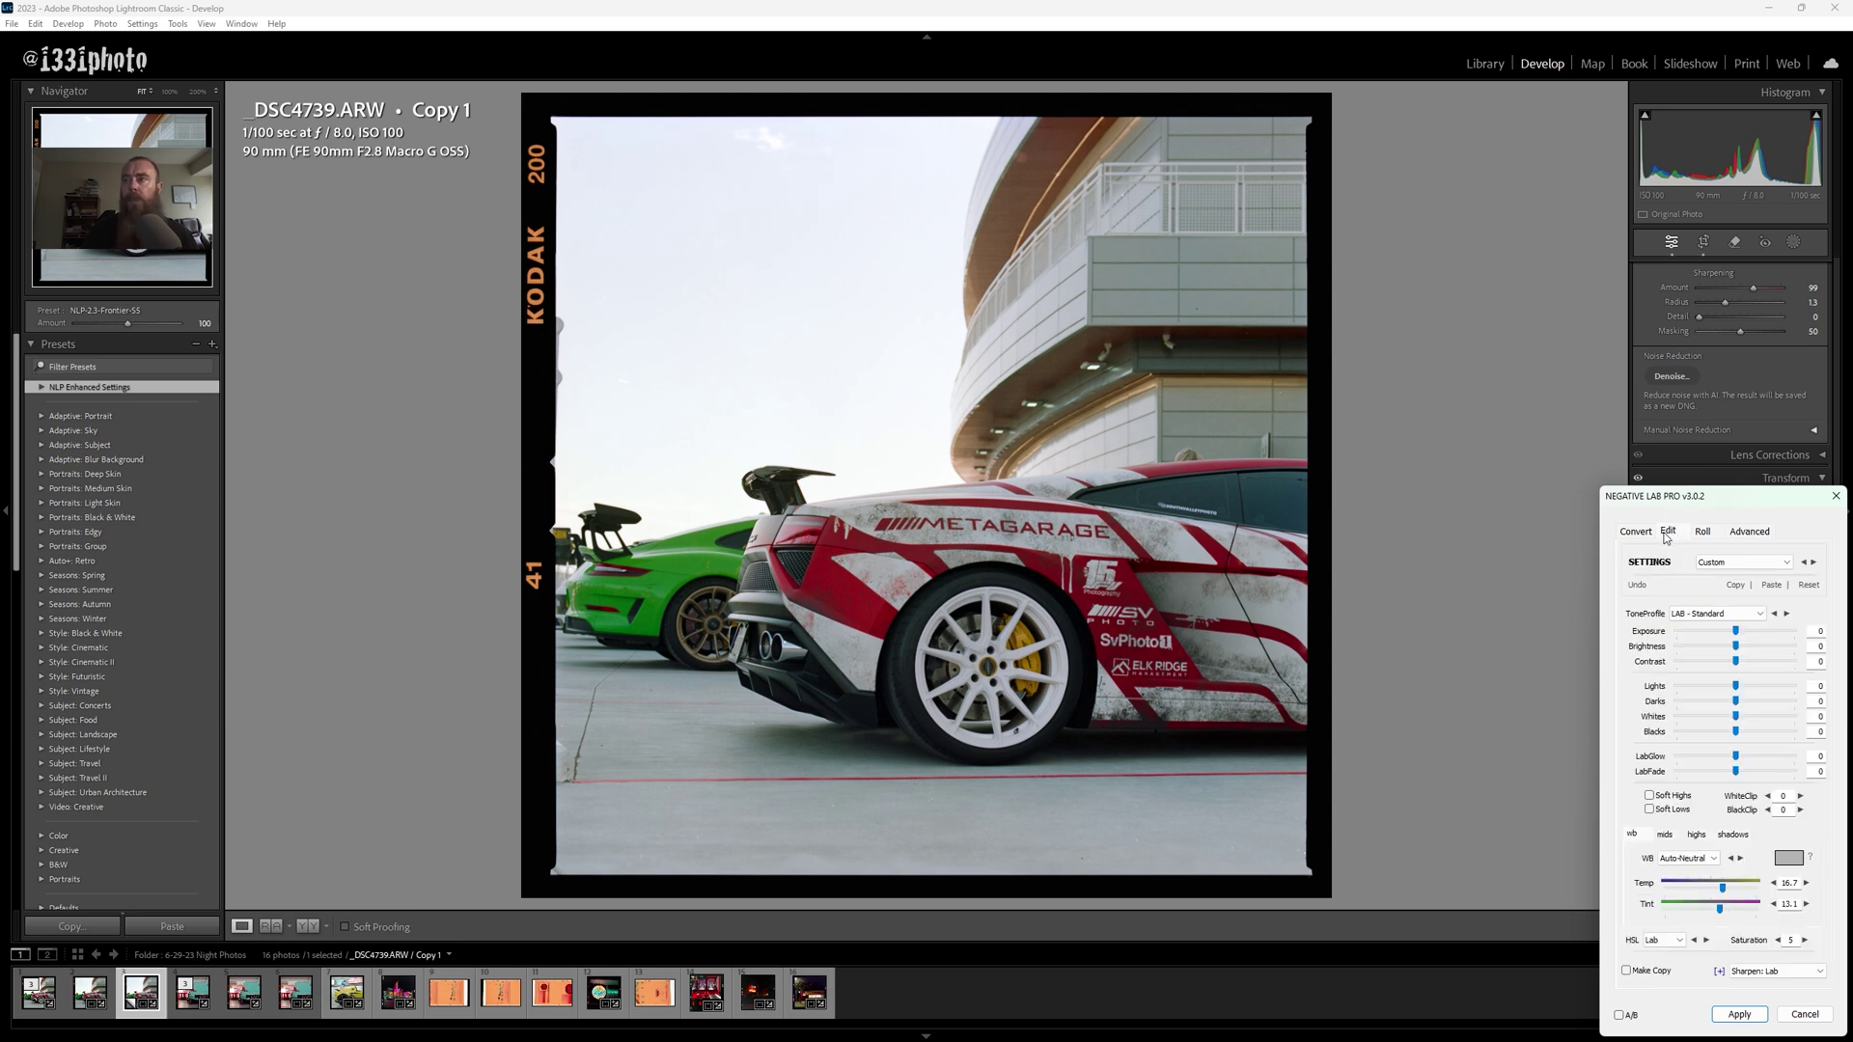
left_click(1757, 616)
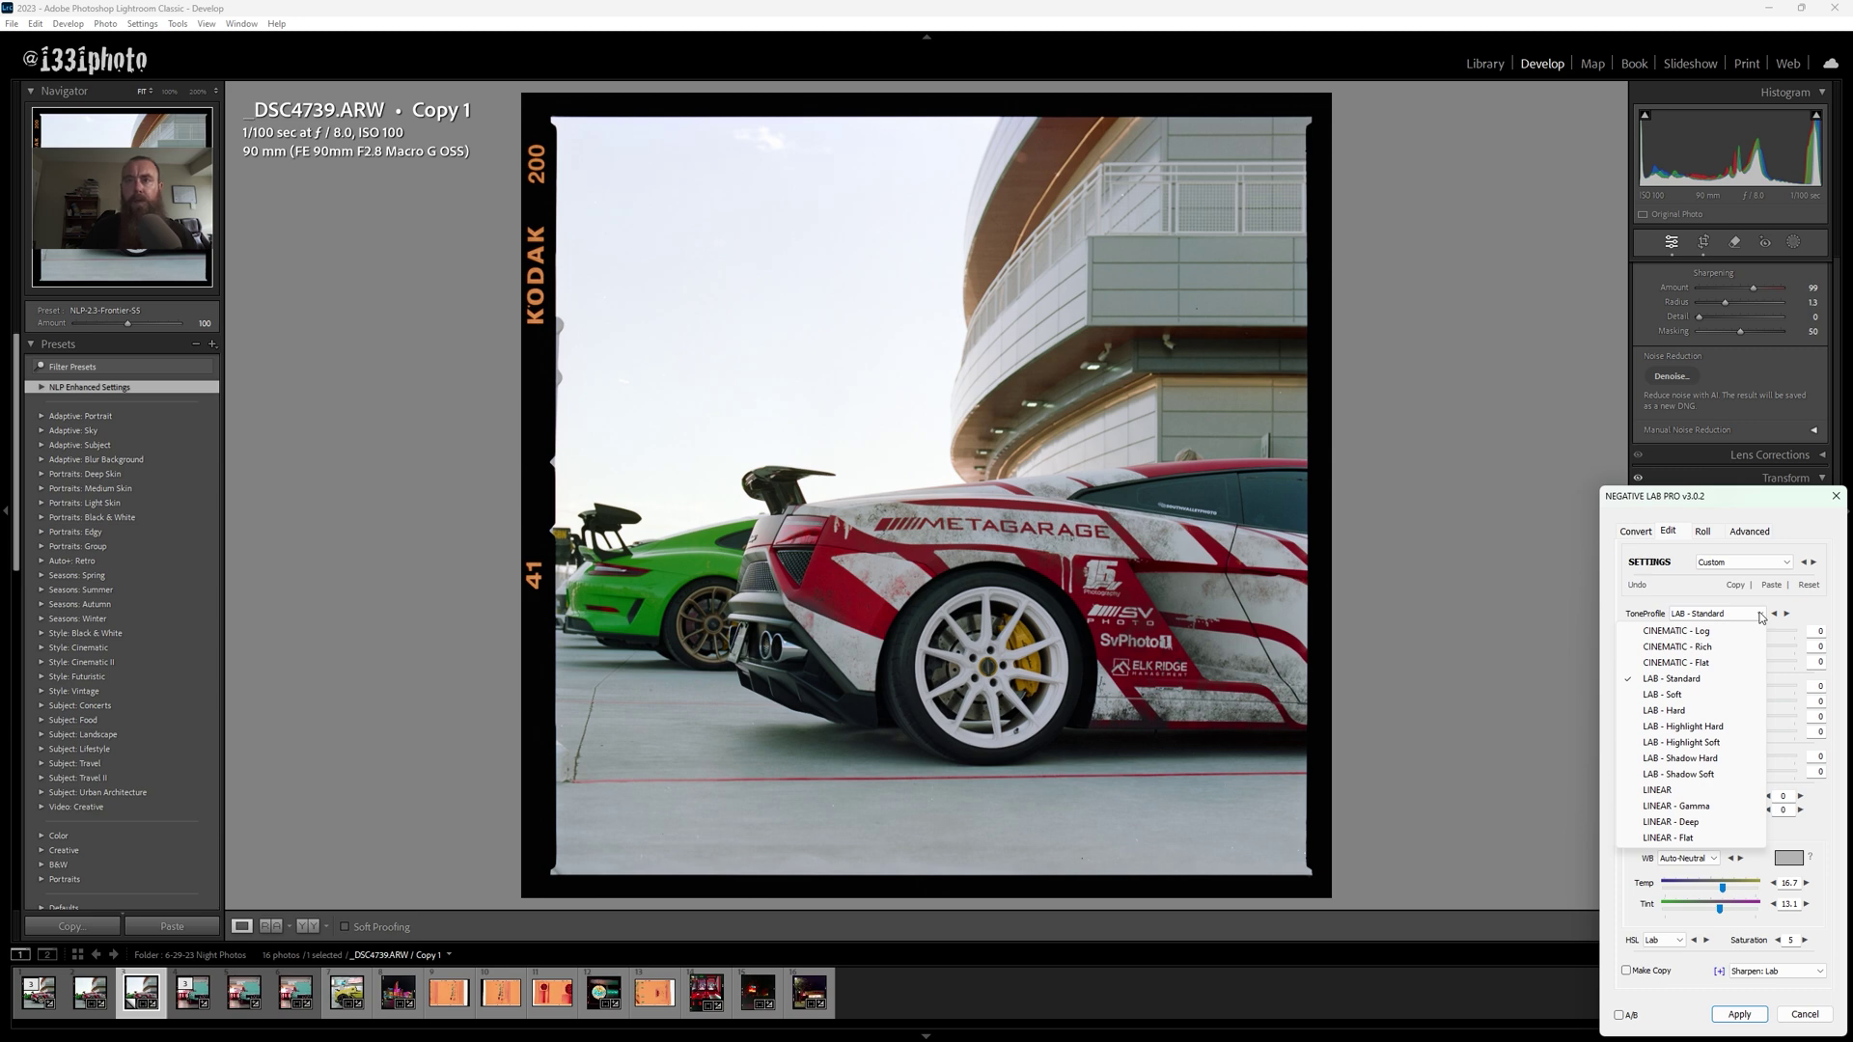
left_click(1691, 695)
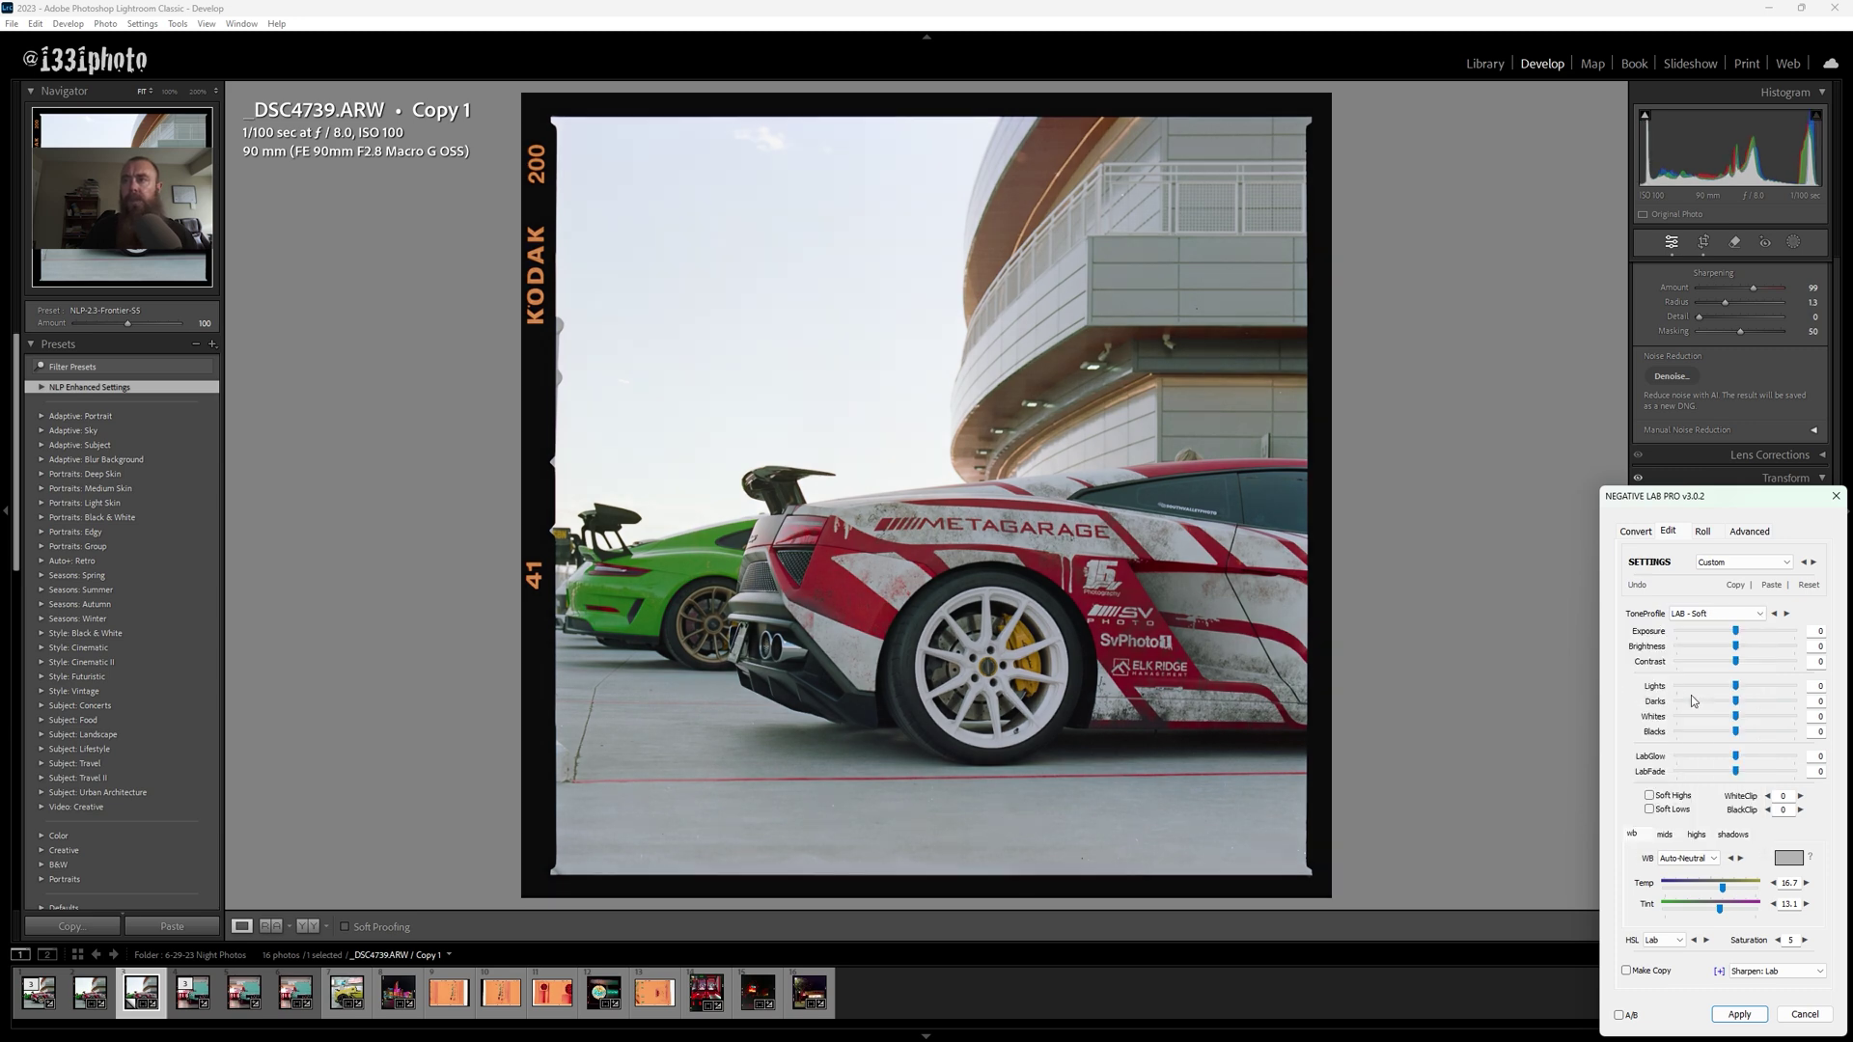
left_click(1742, 615)
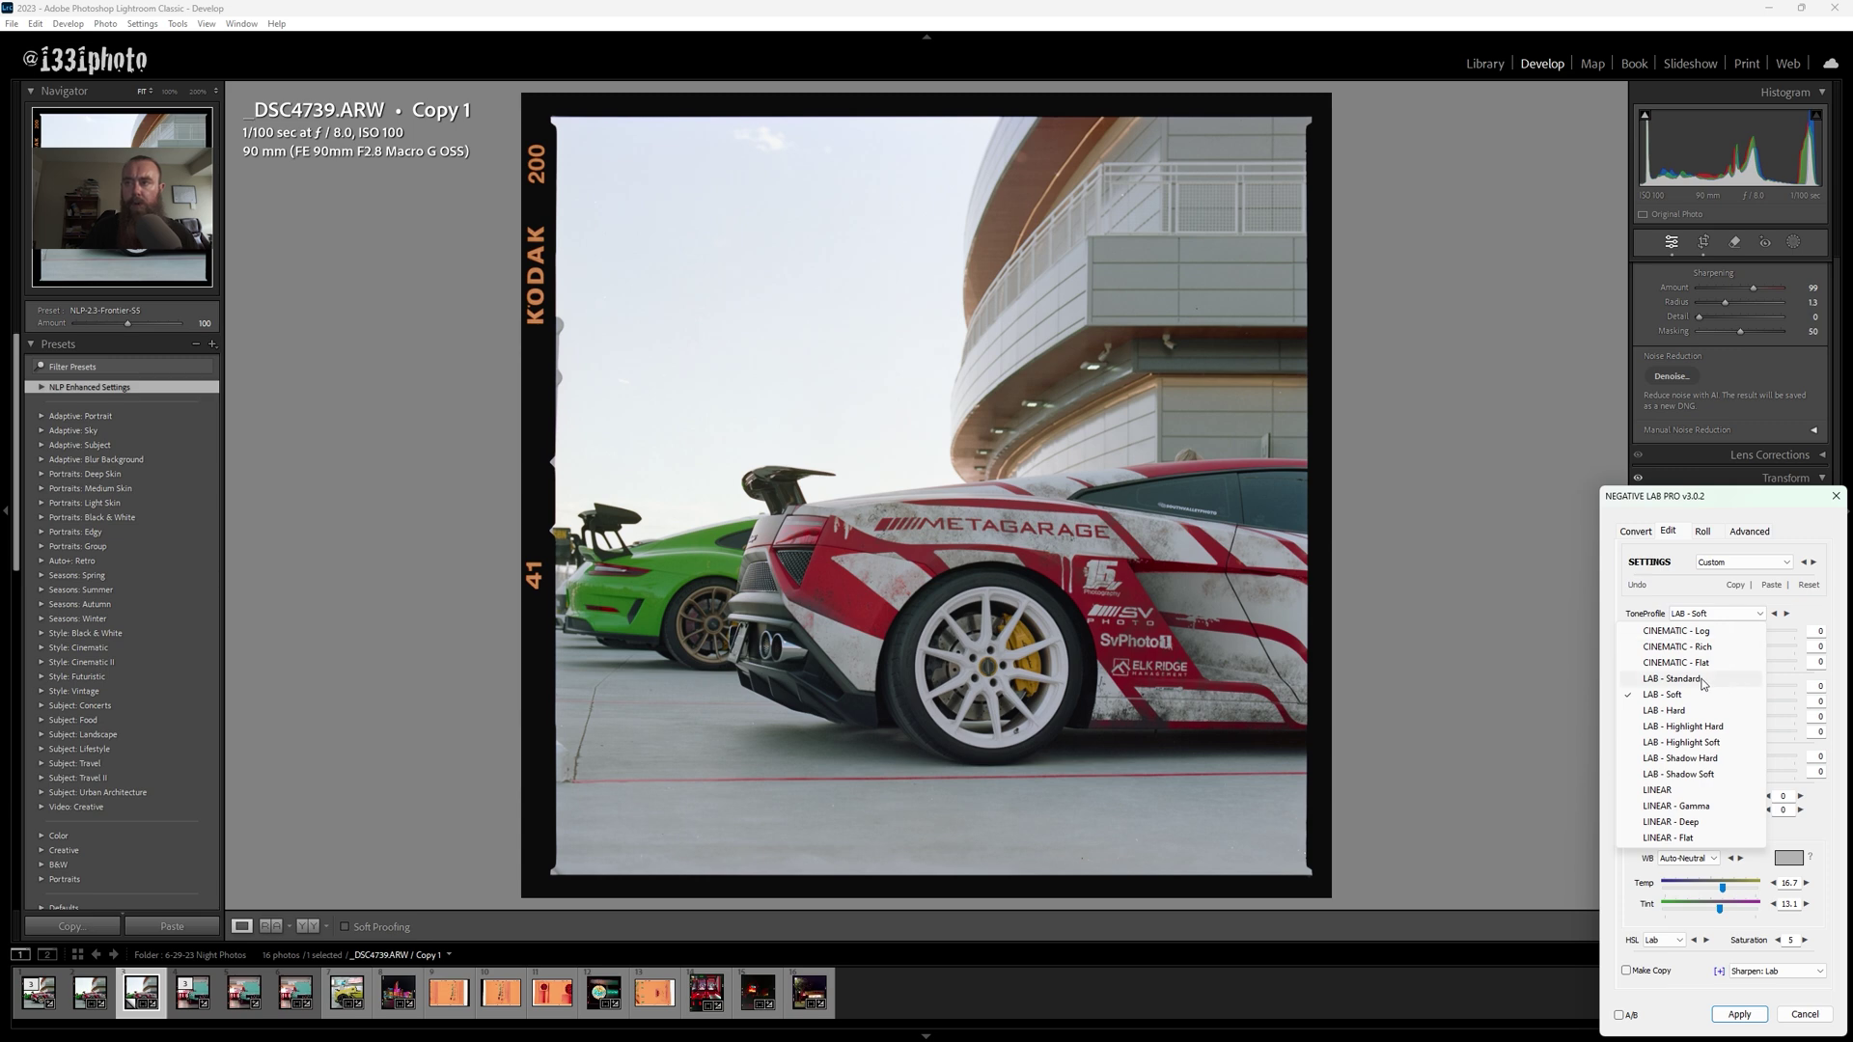
left_click(1703, 681)
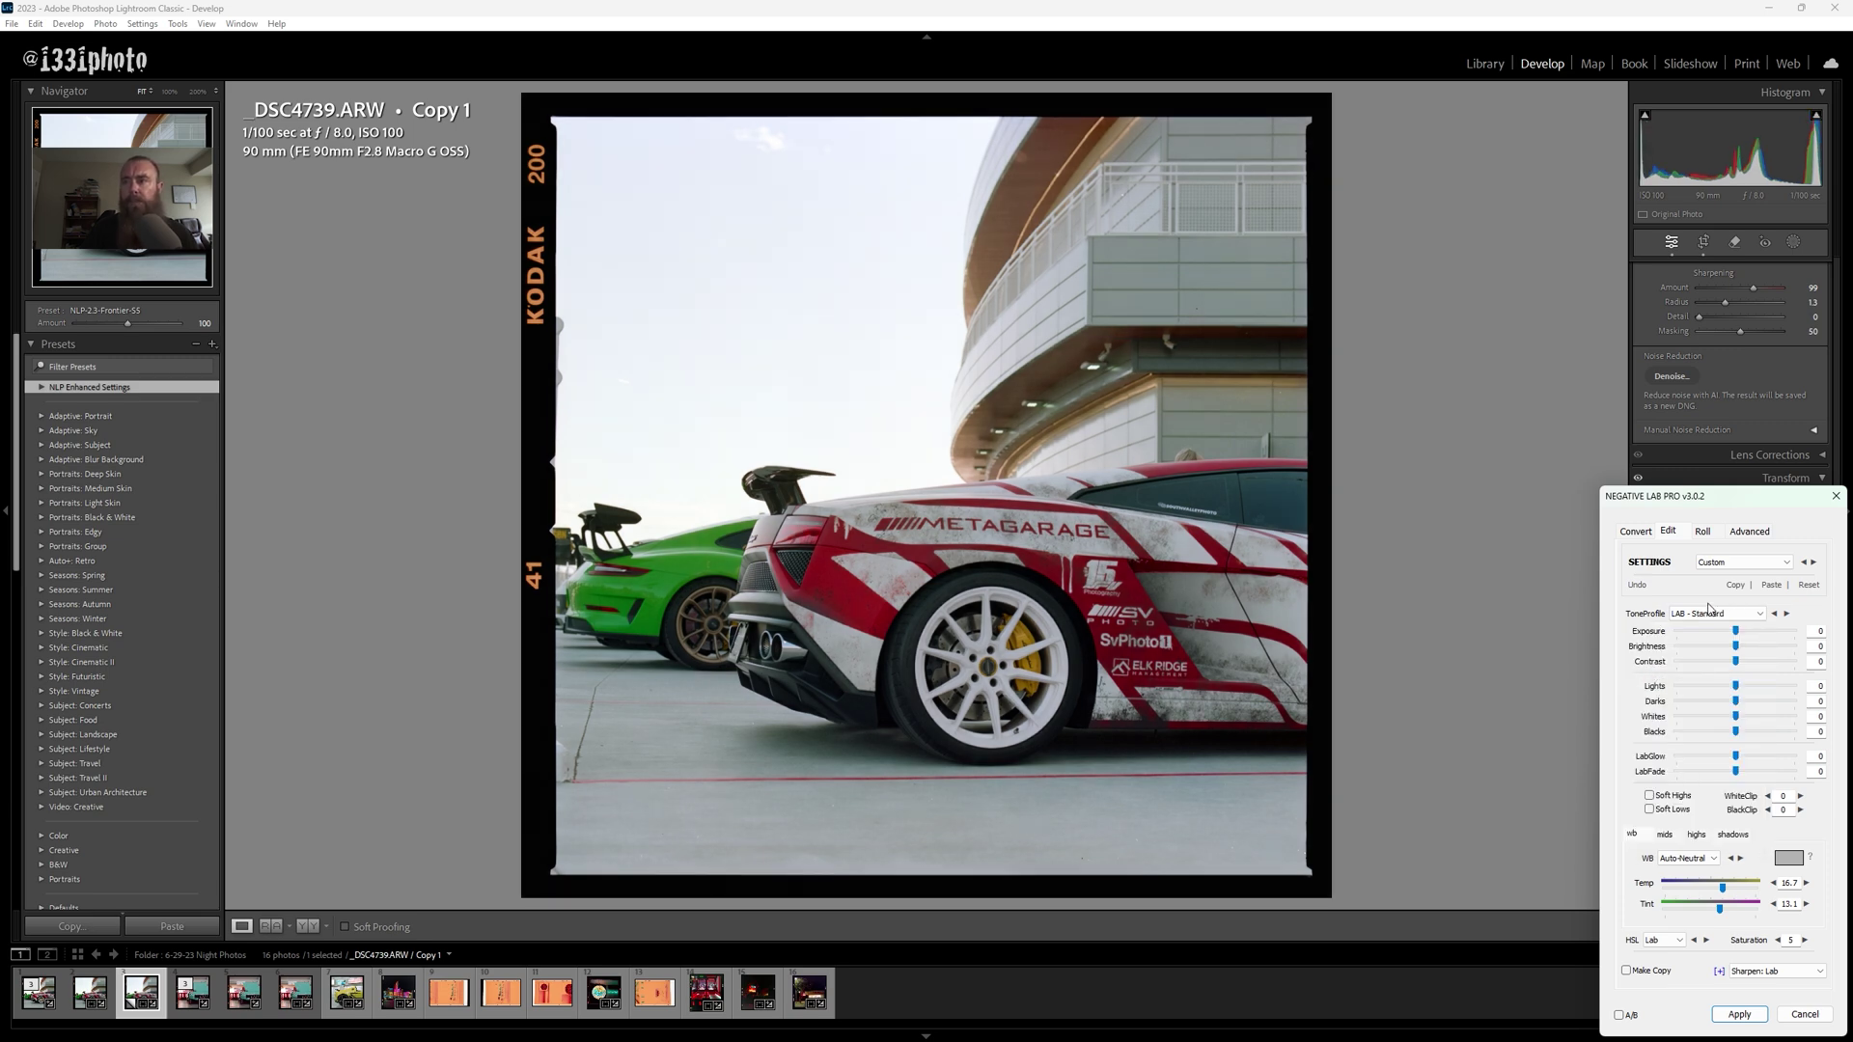
left_click(1769, 811)
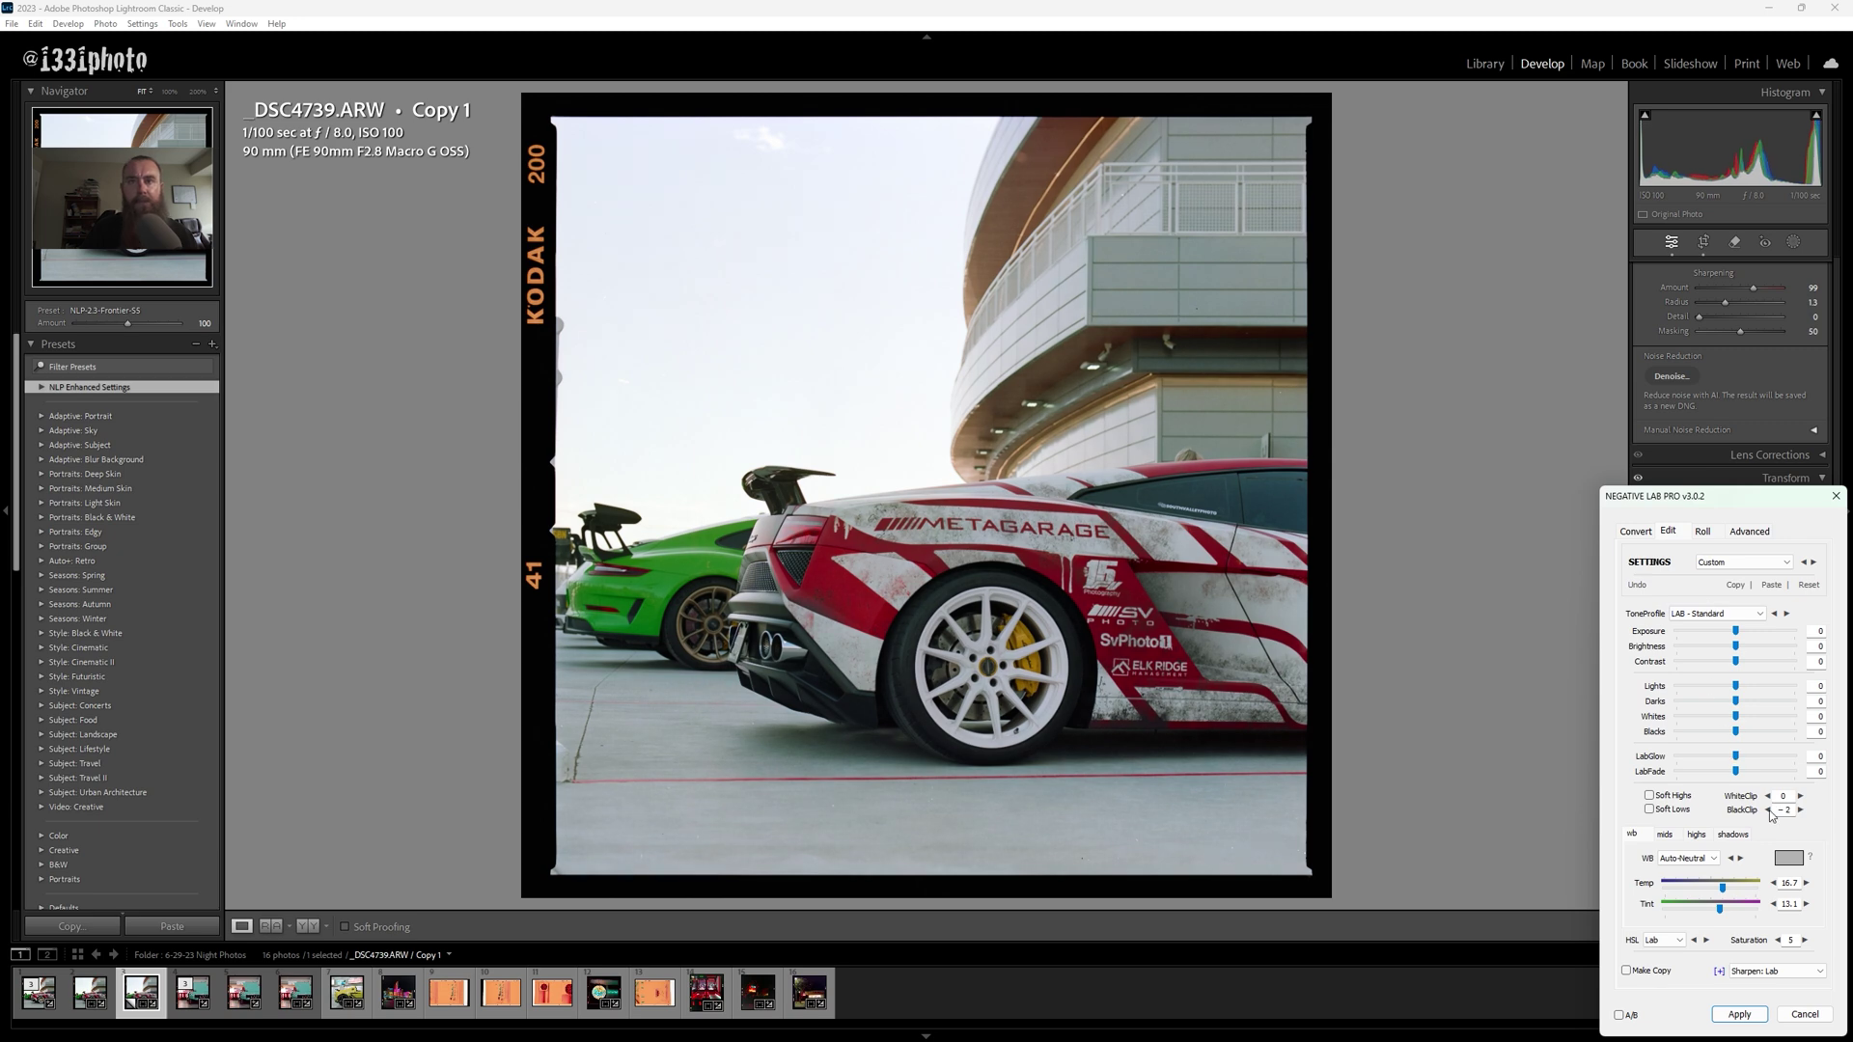
left_click(1769, 811)
left_click(1715, 863)
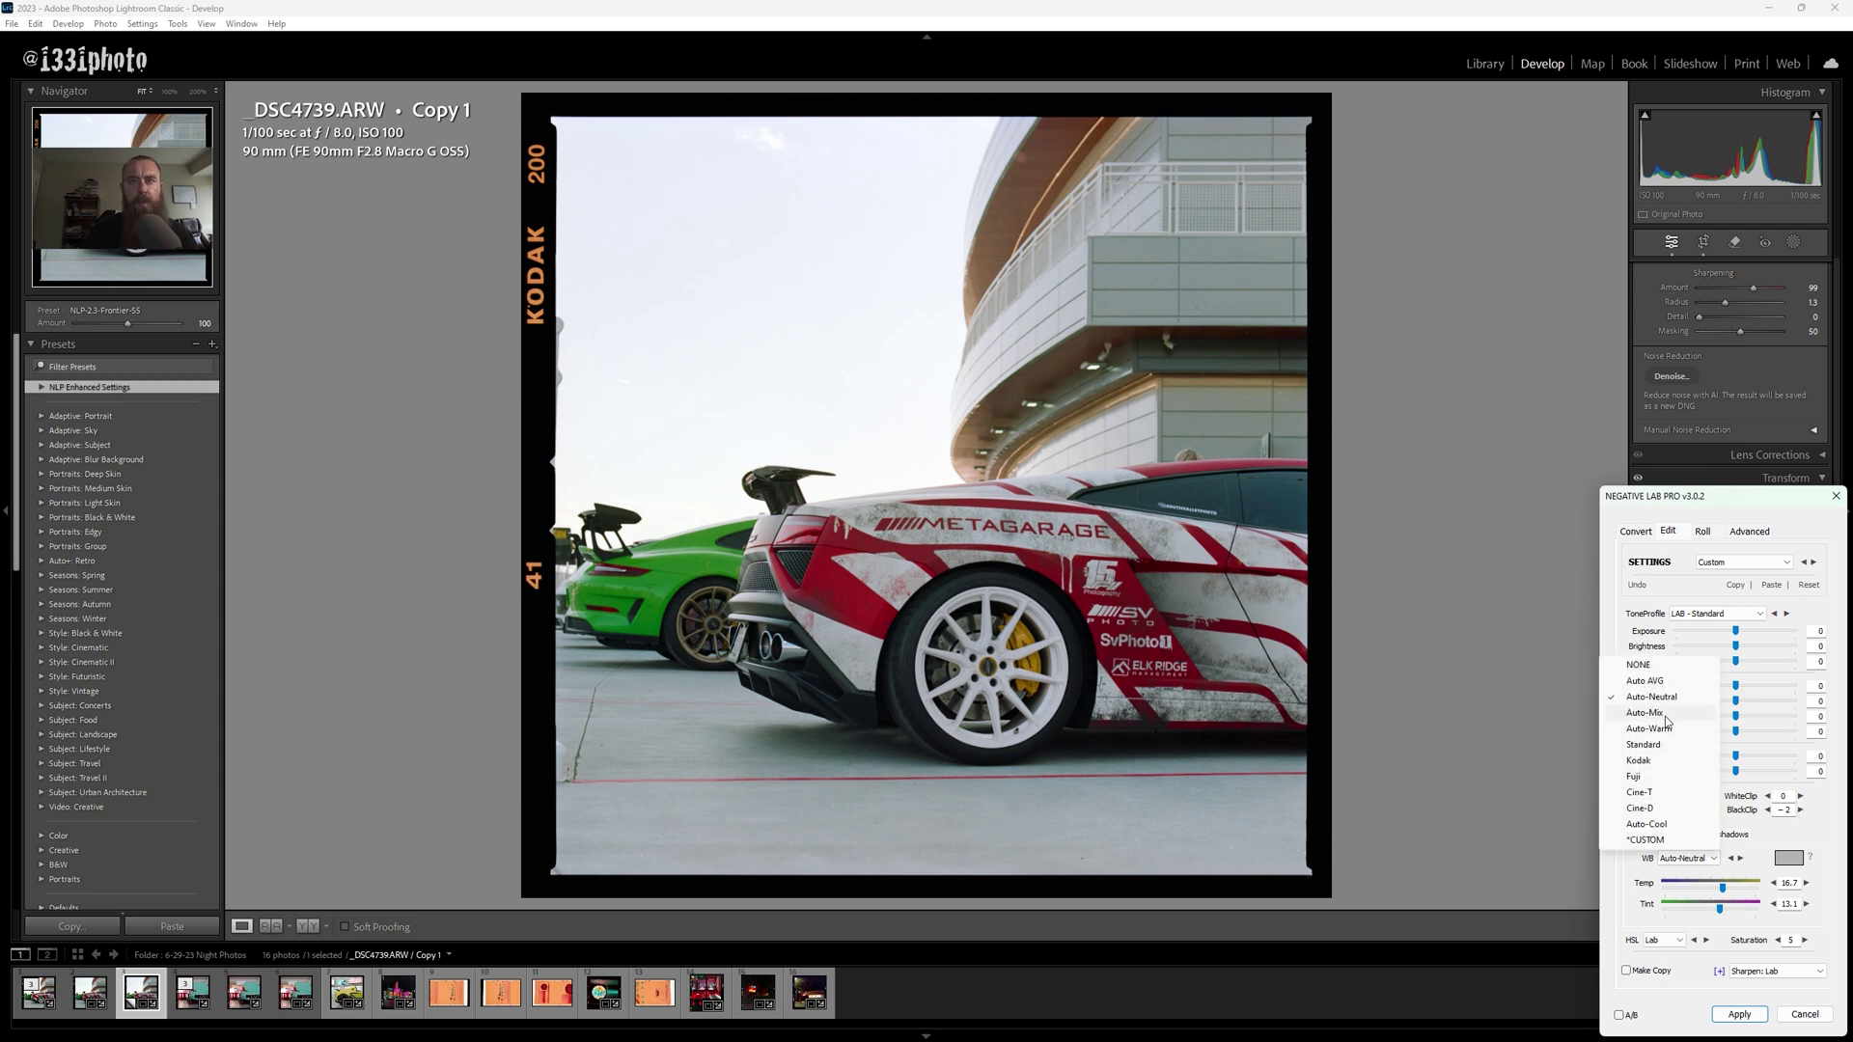
left_click(1651, 682)
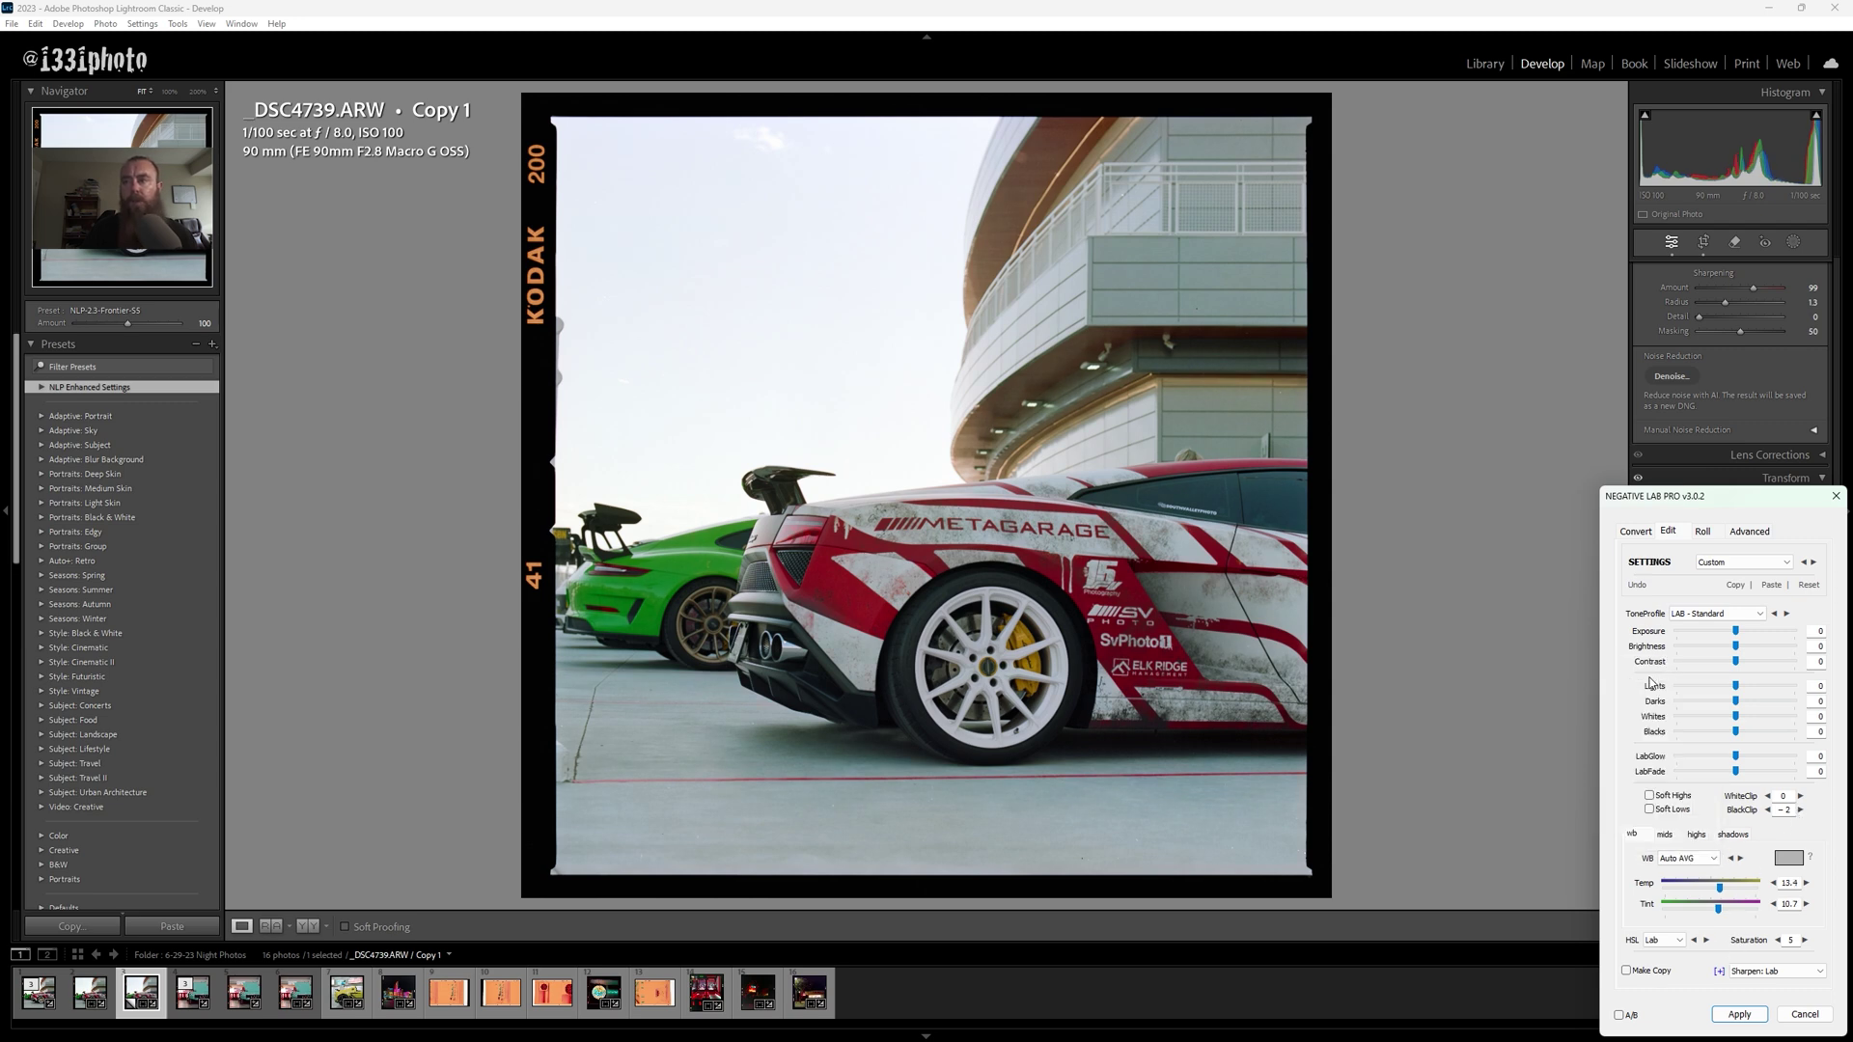
left_click(1689, 858)
left_click(1651, 669)
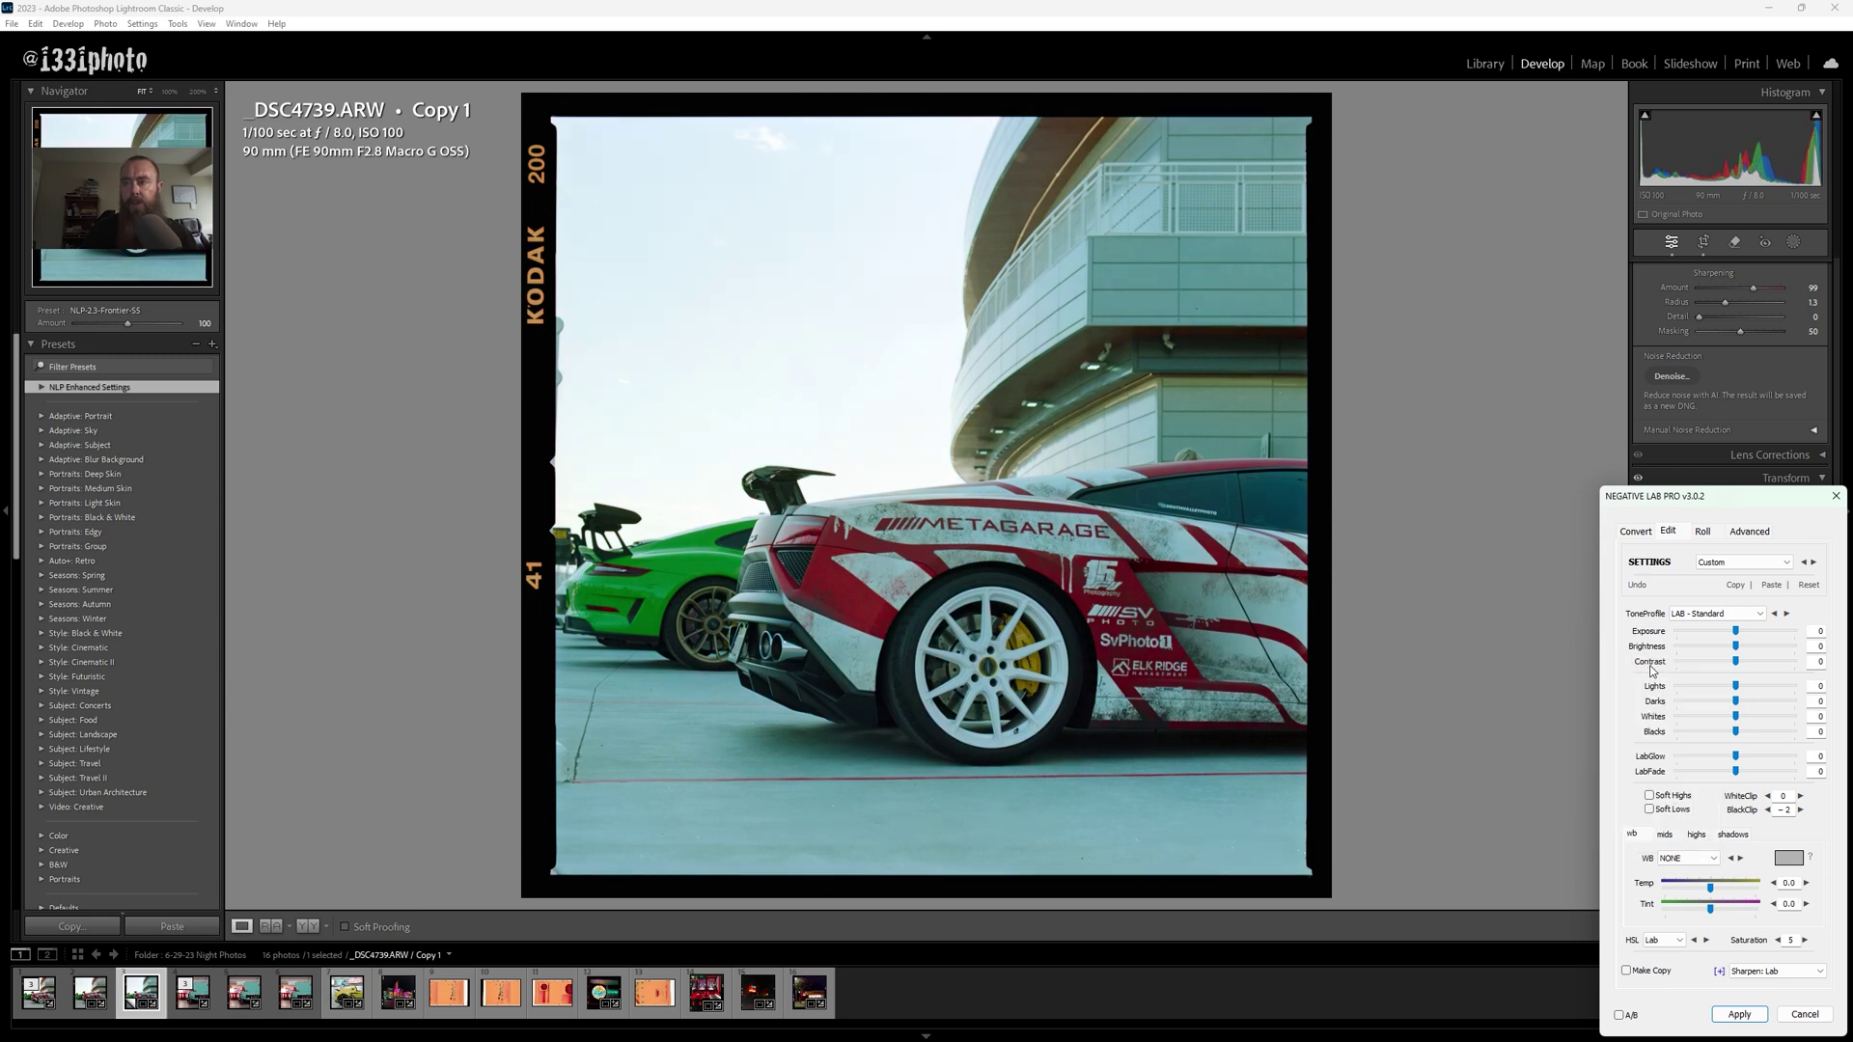
left_click(1715, 858)
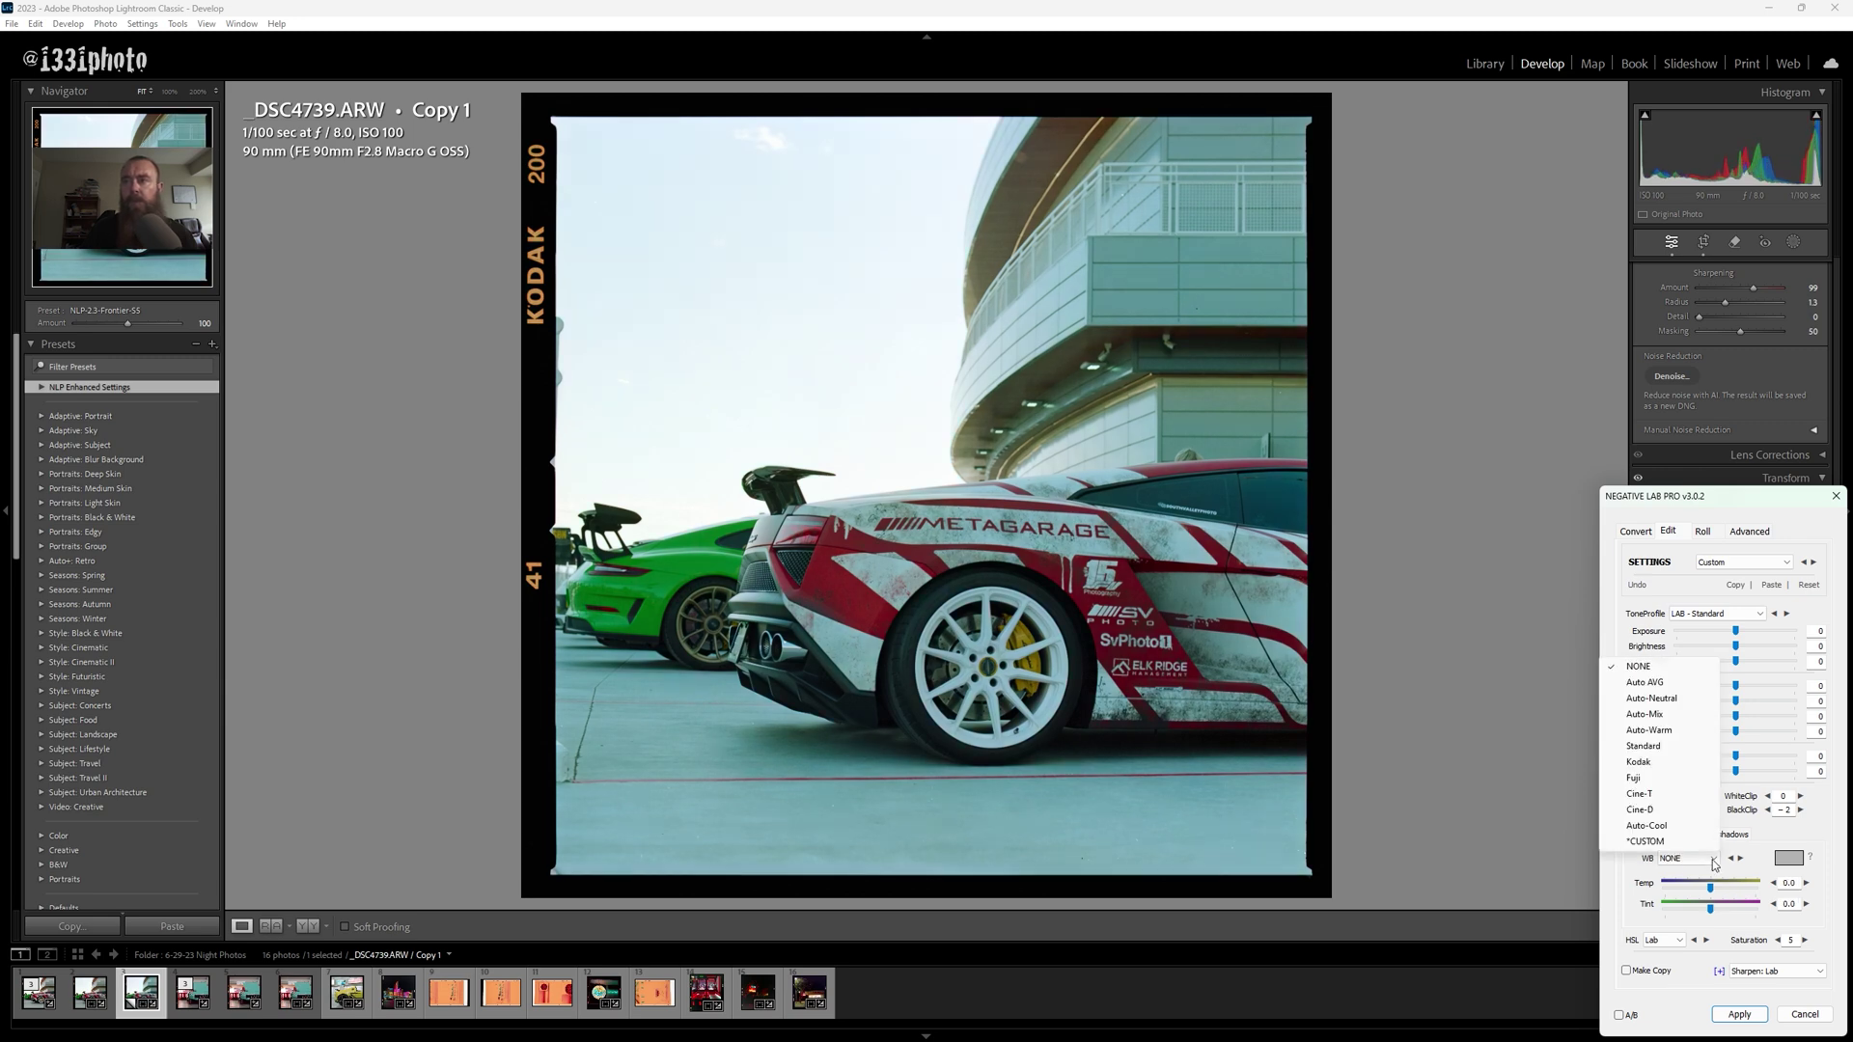
left_click(1676, 715)
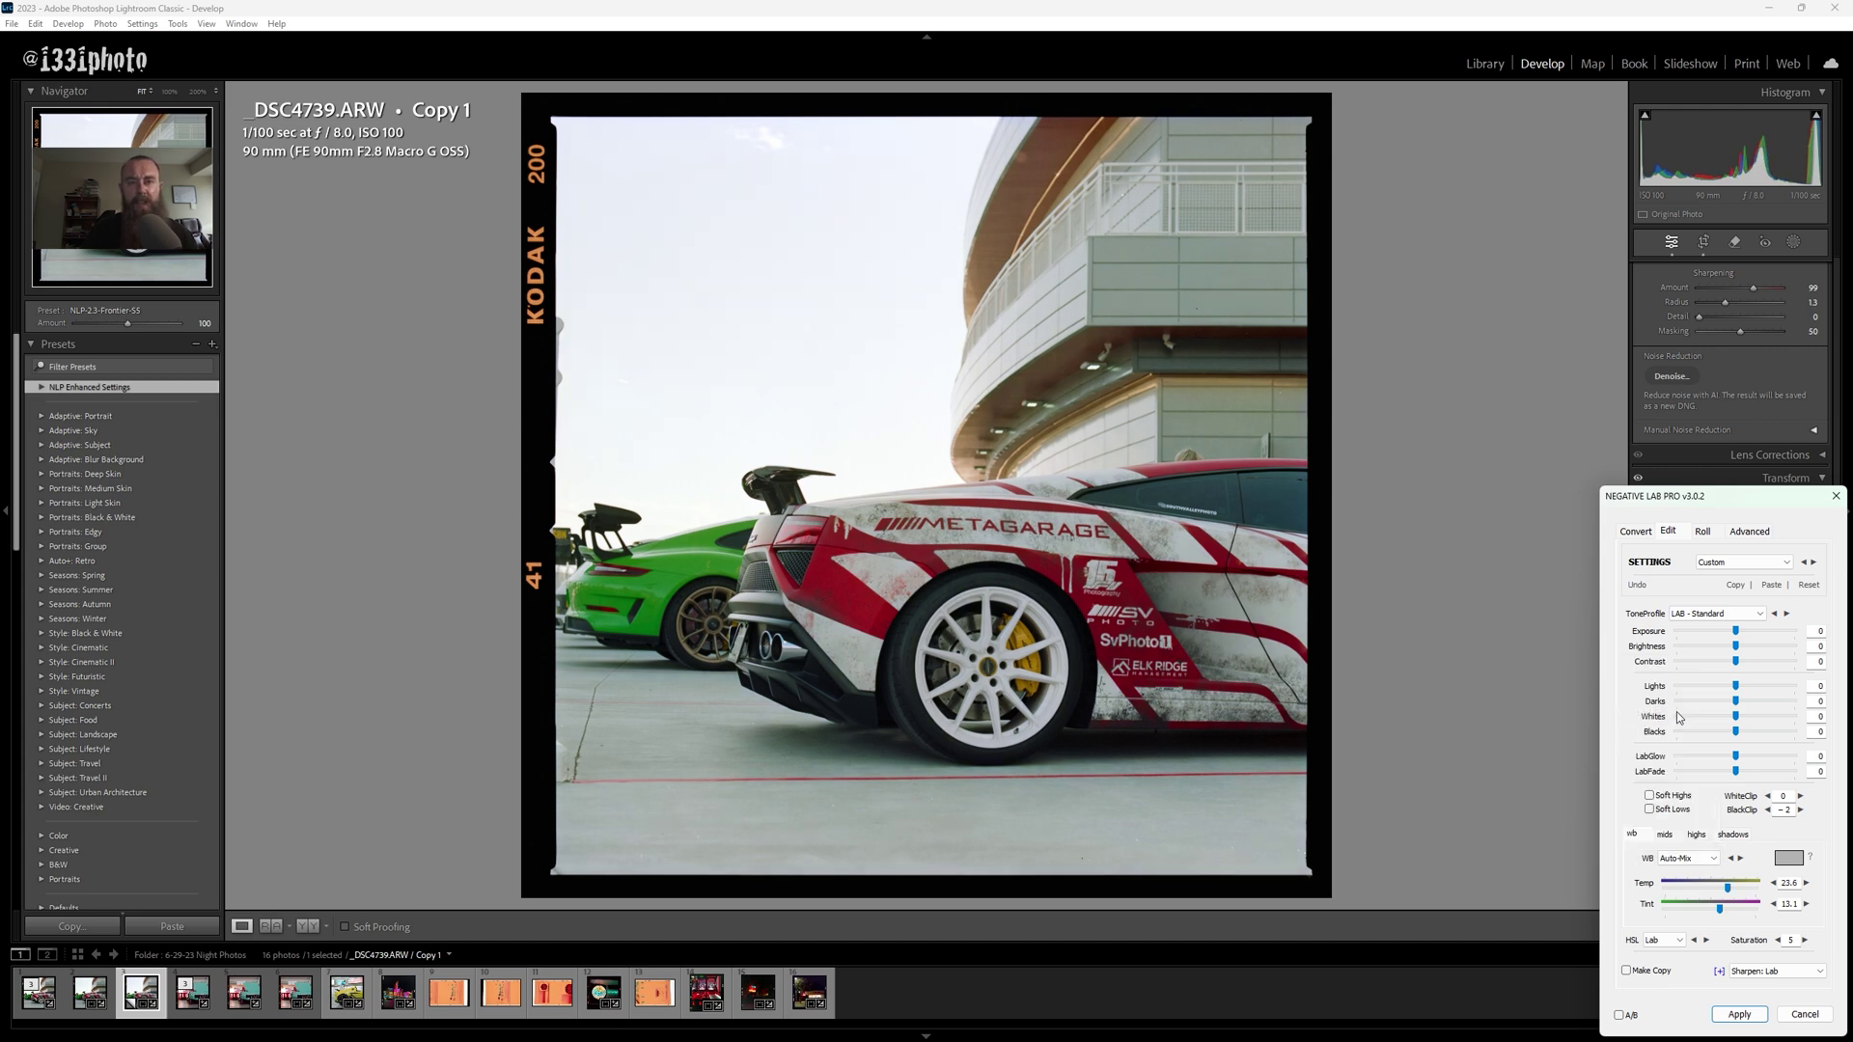
left_click(1708, 859)
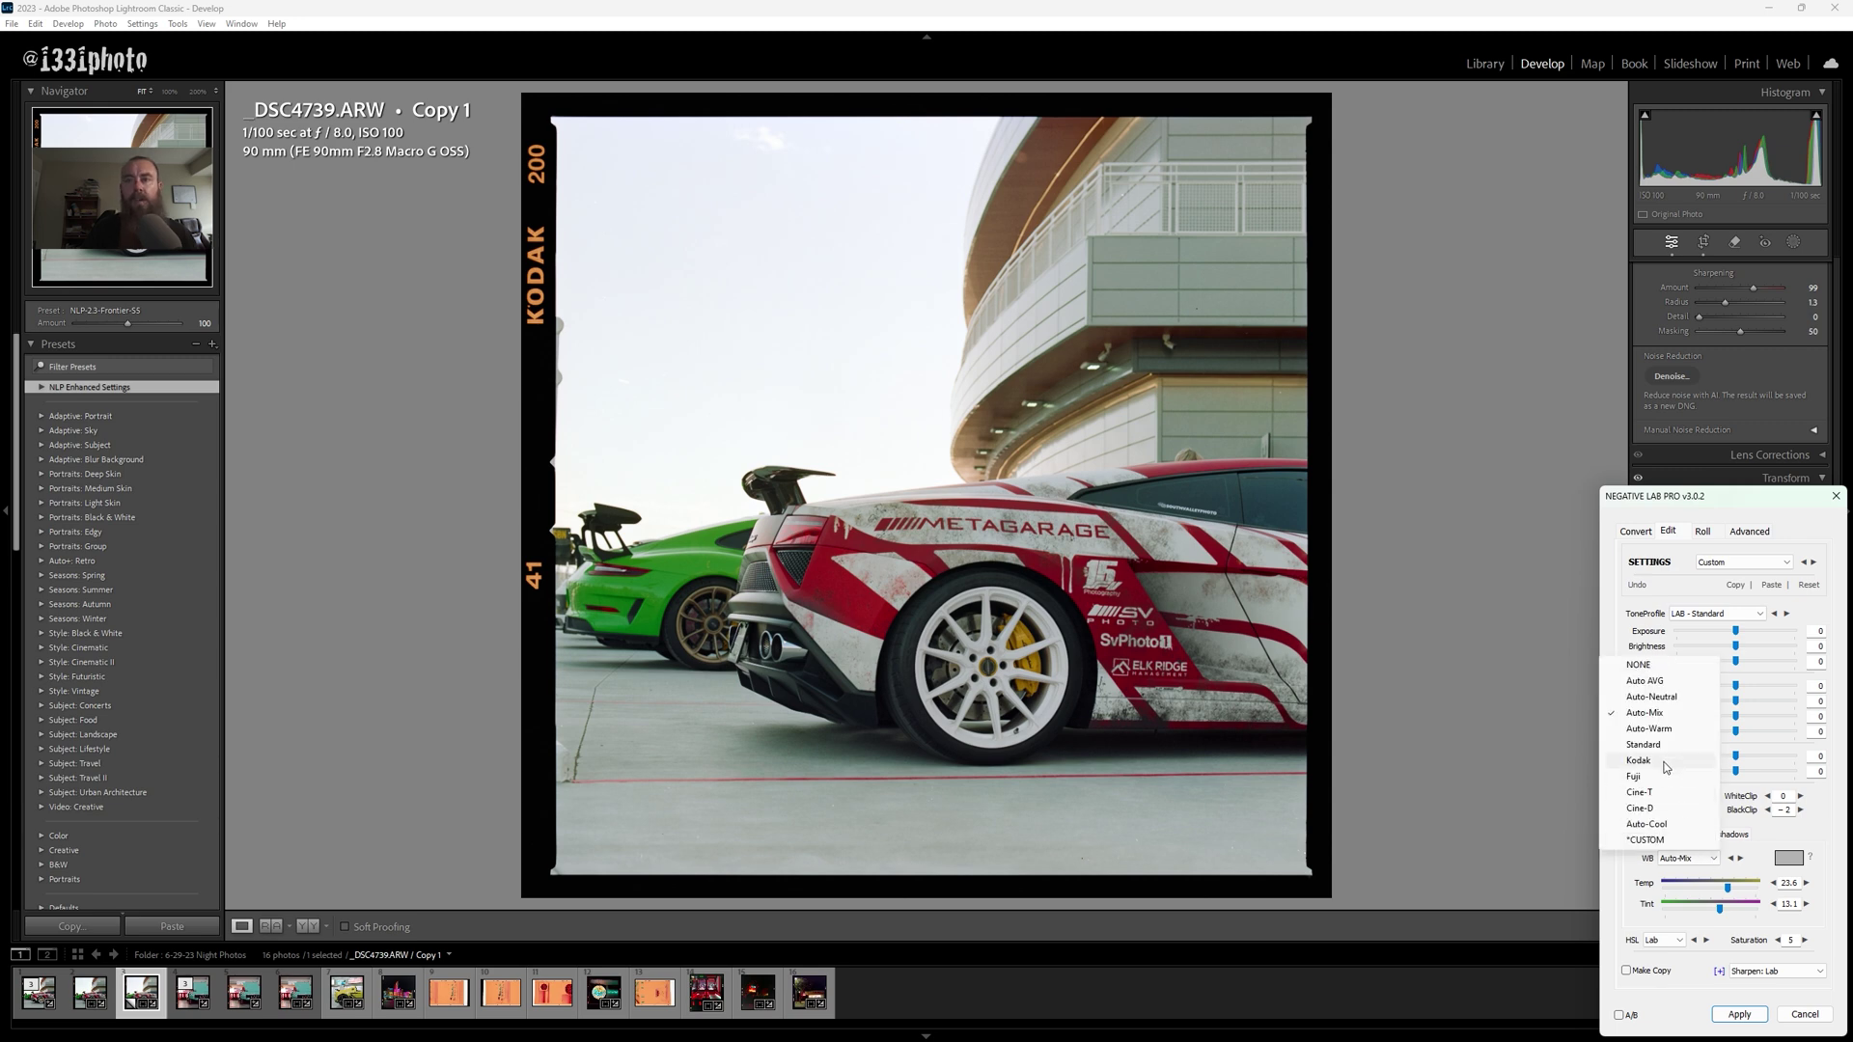
left_click(1656, 731)
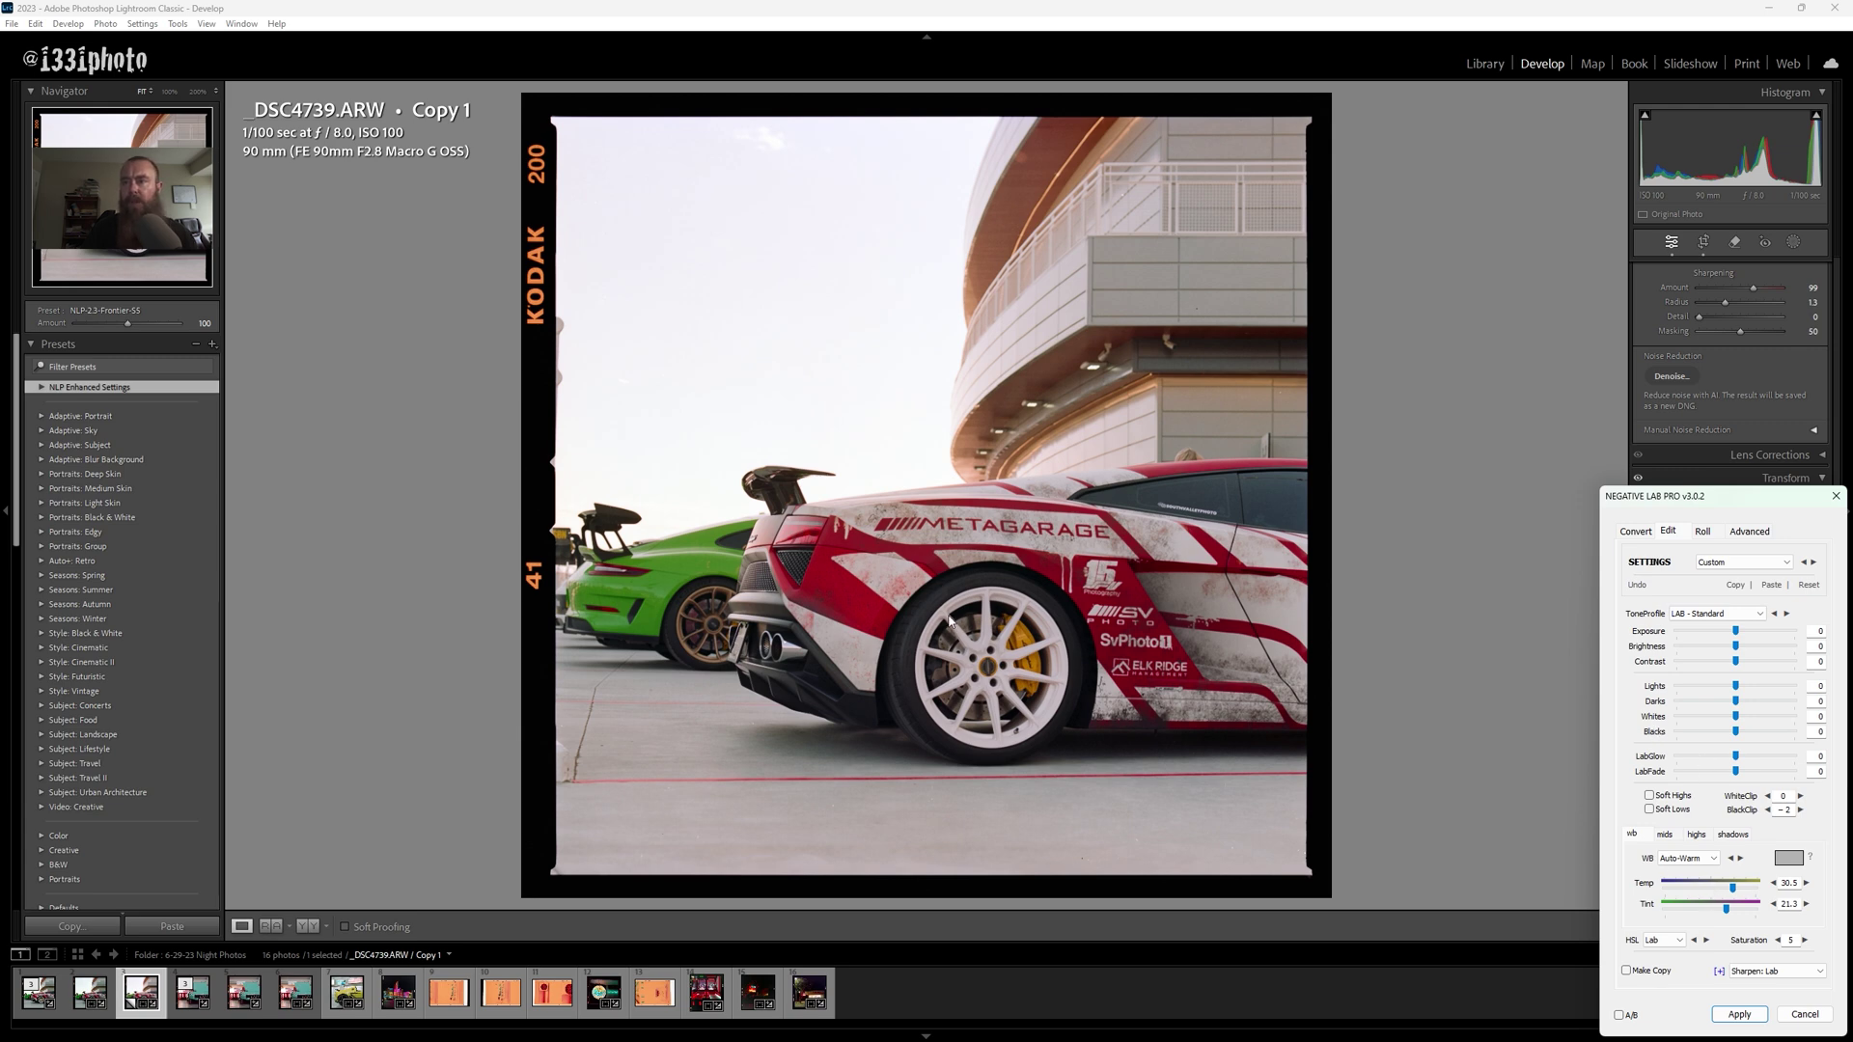
left_click(1713, 859)
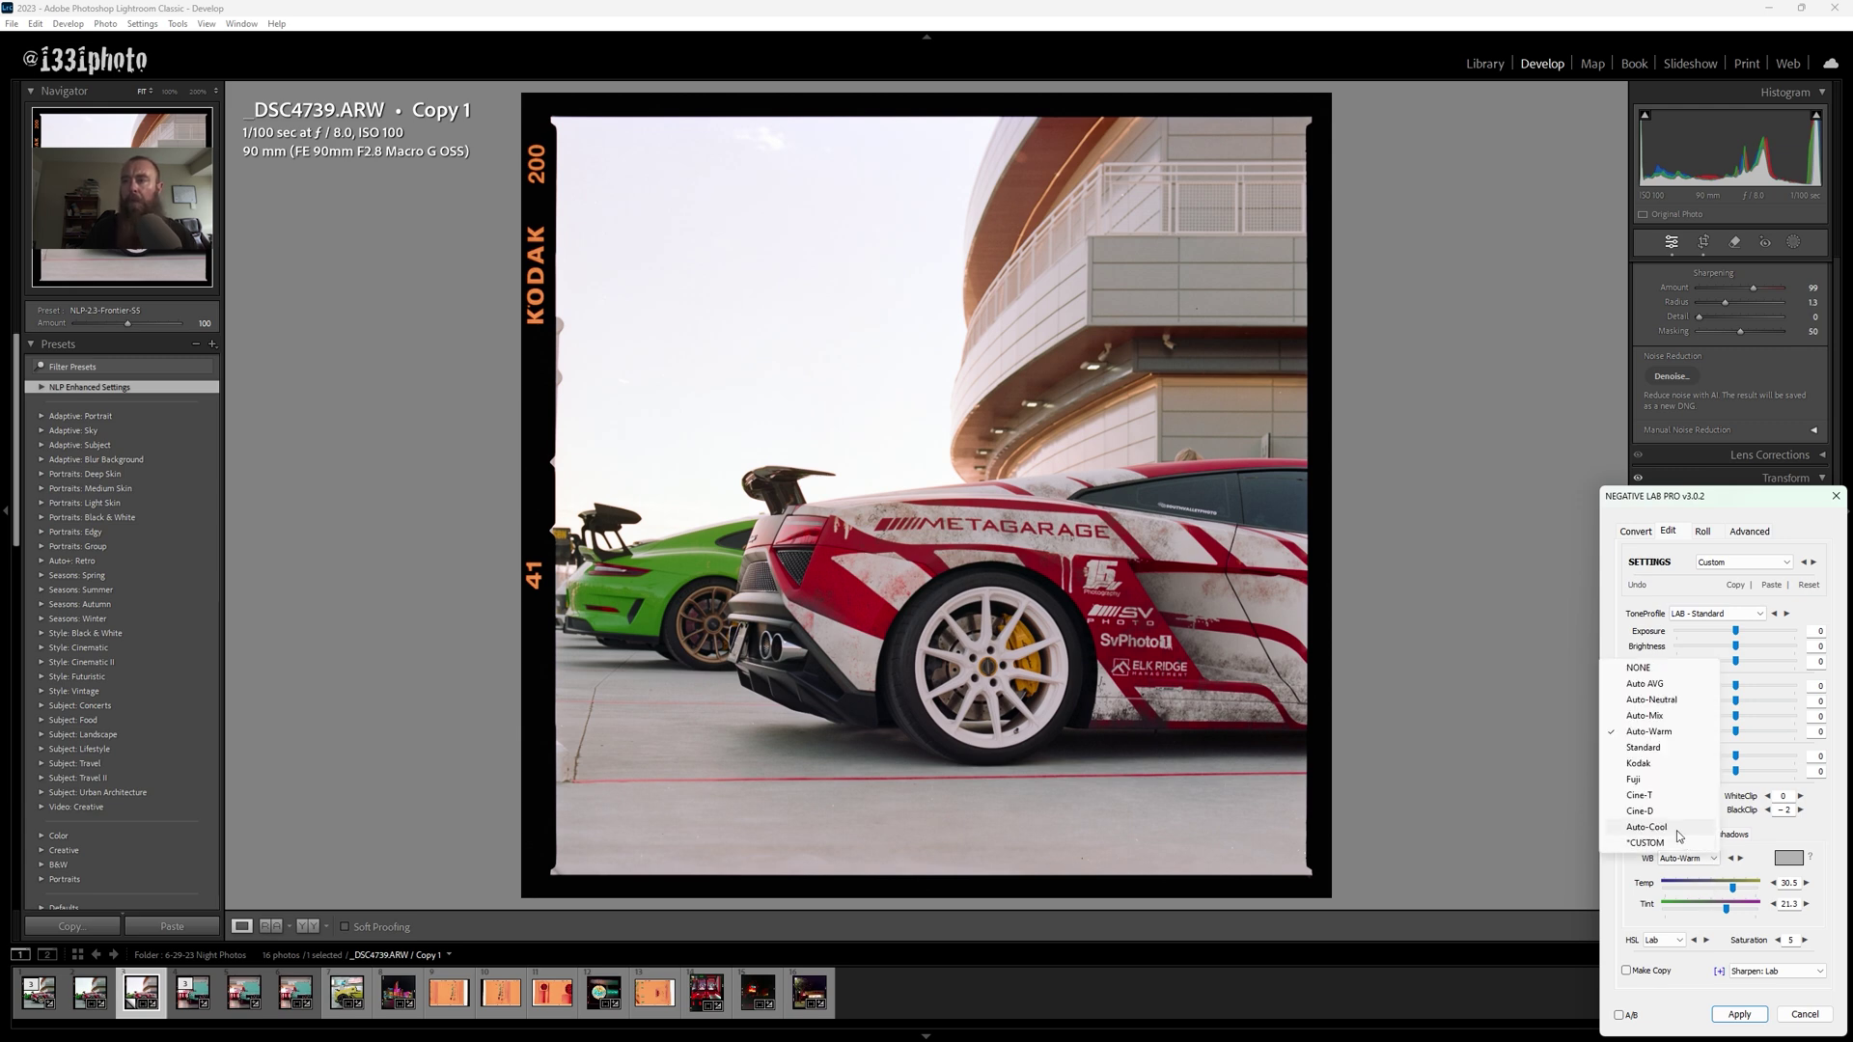
left_click(1689, 828)
left_click(1709, 860)
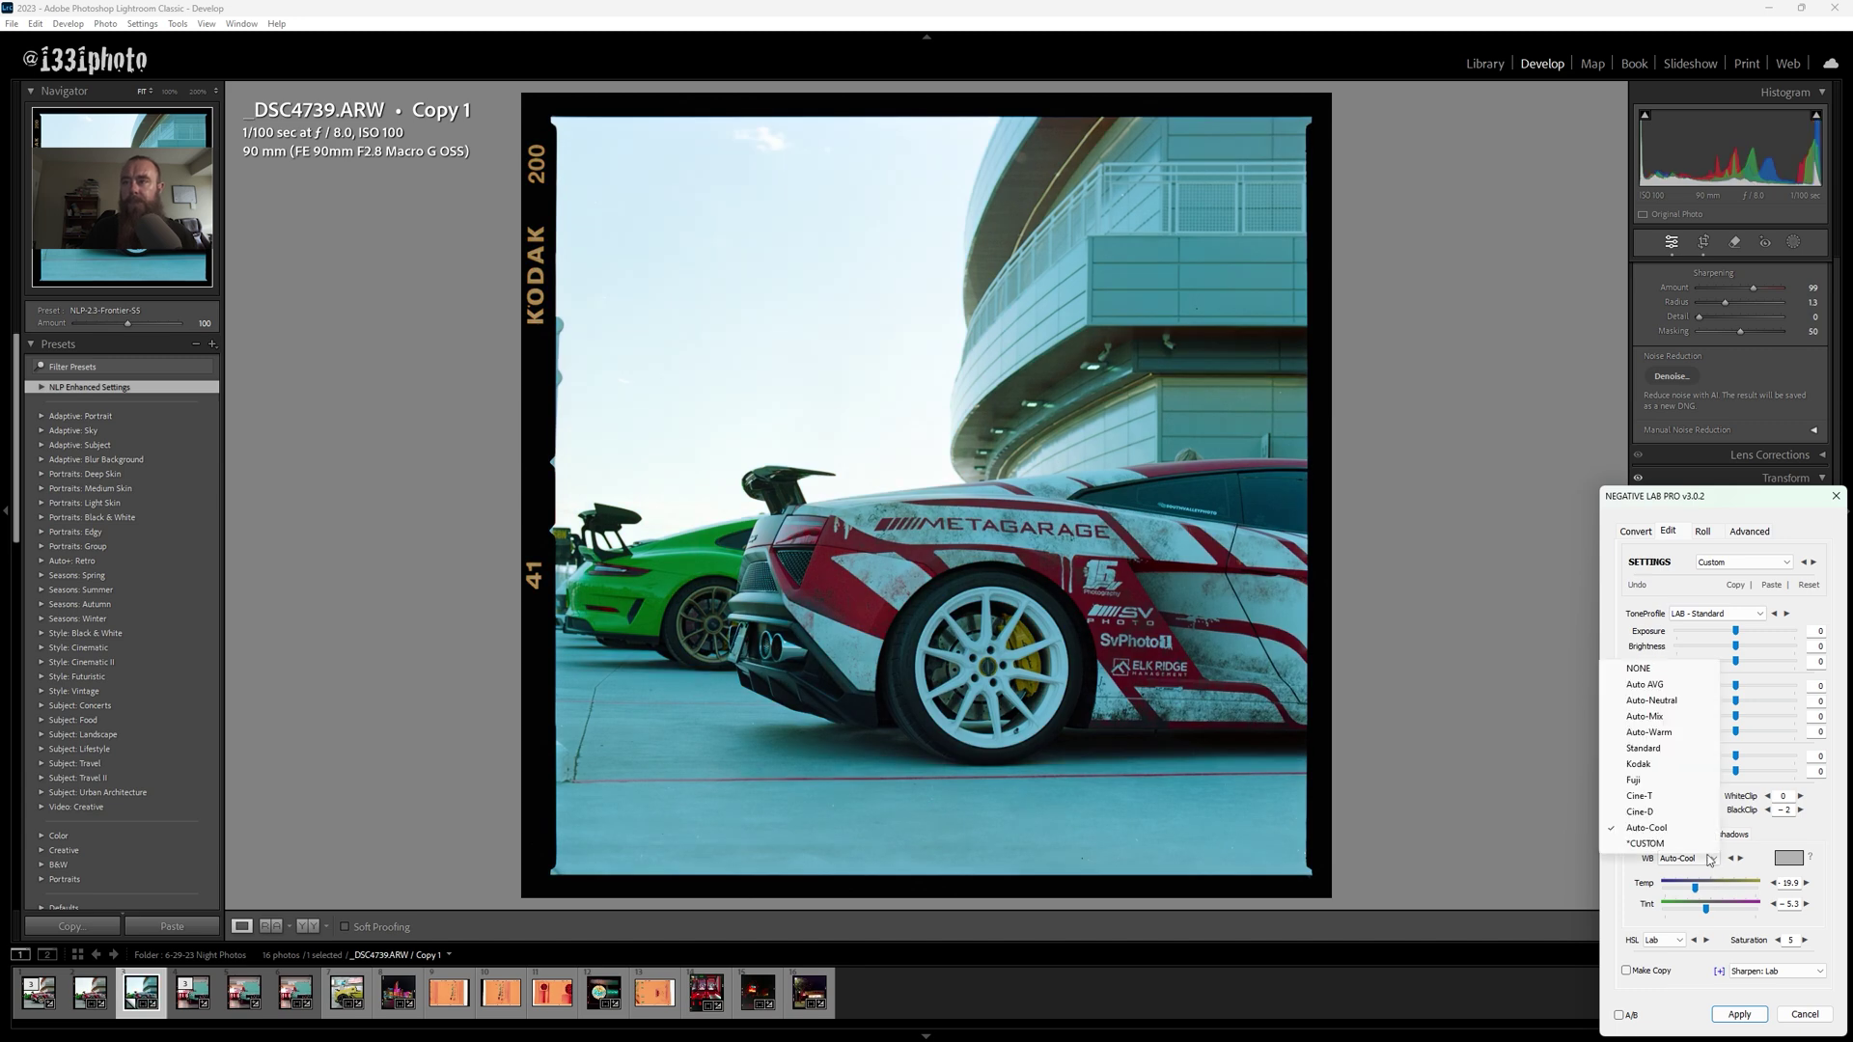
left_click(1656, 702)
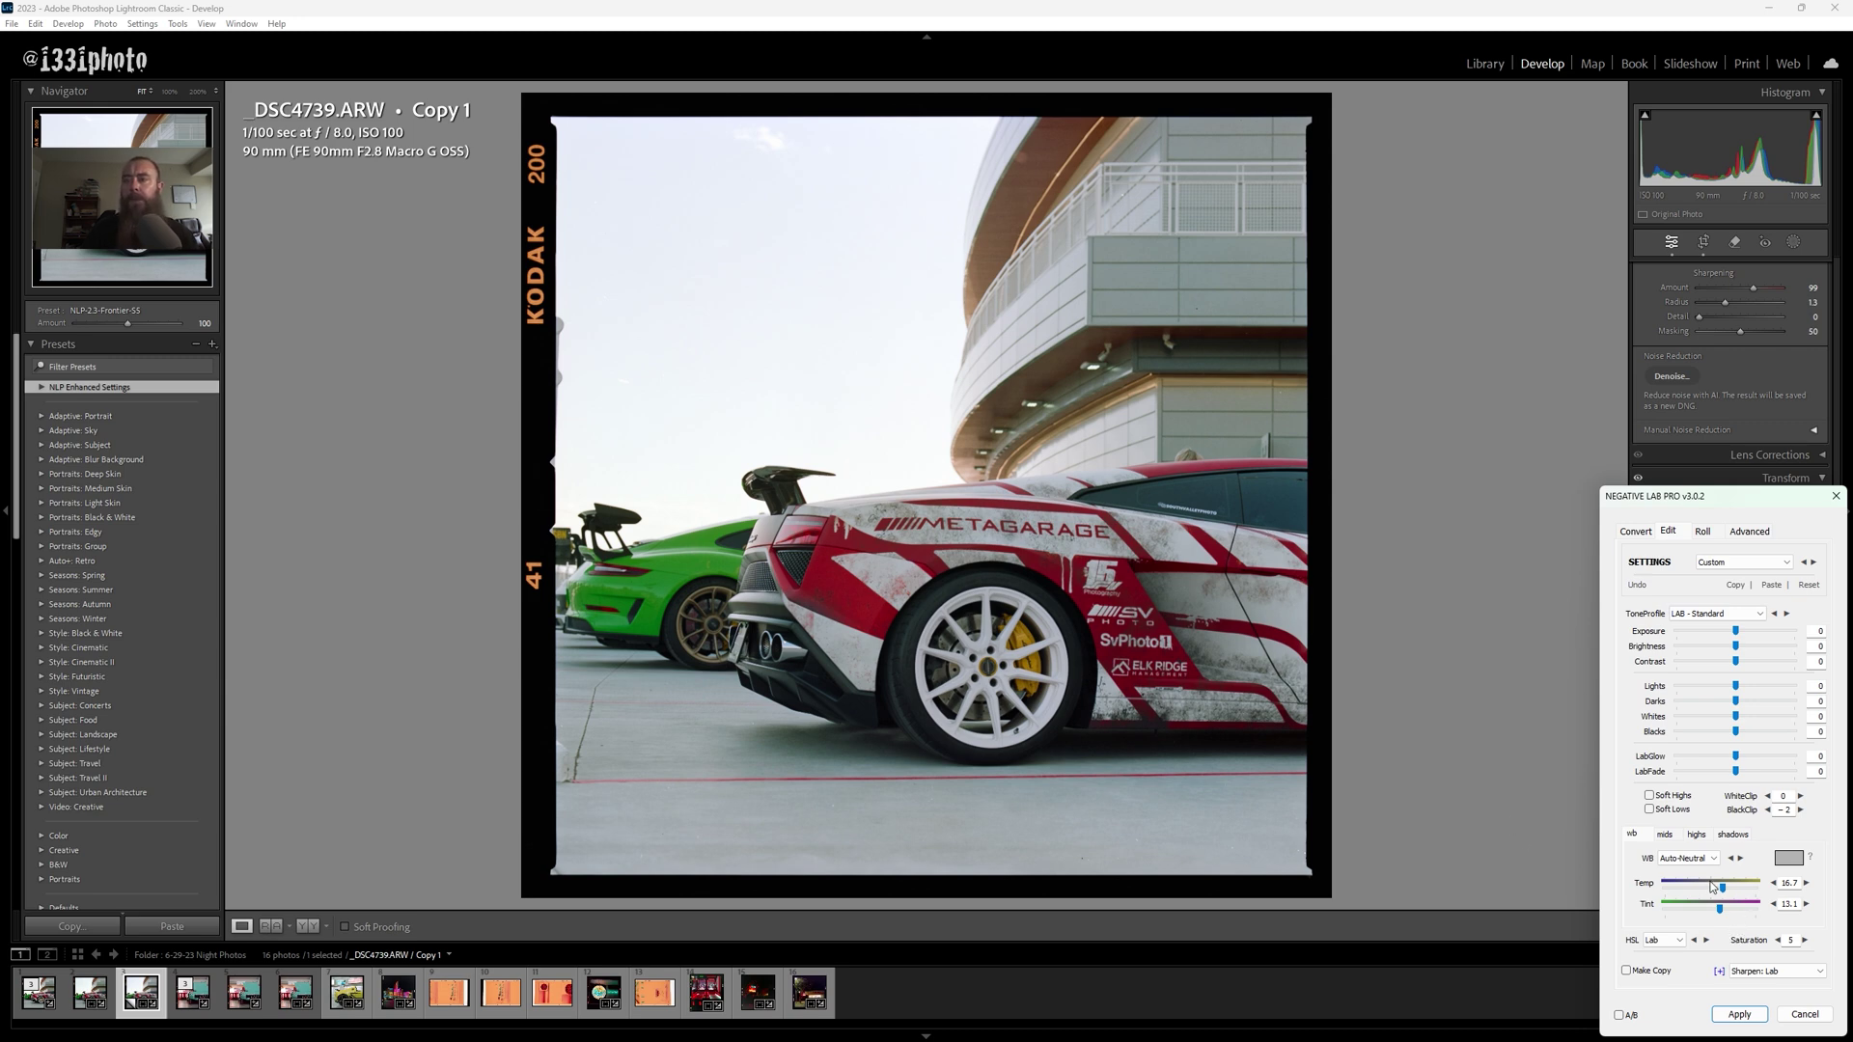
Step: Try the Lab, None and Crystal HSL models, settling on Natural
left_click(1681, 942)
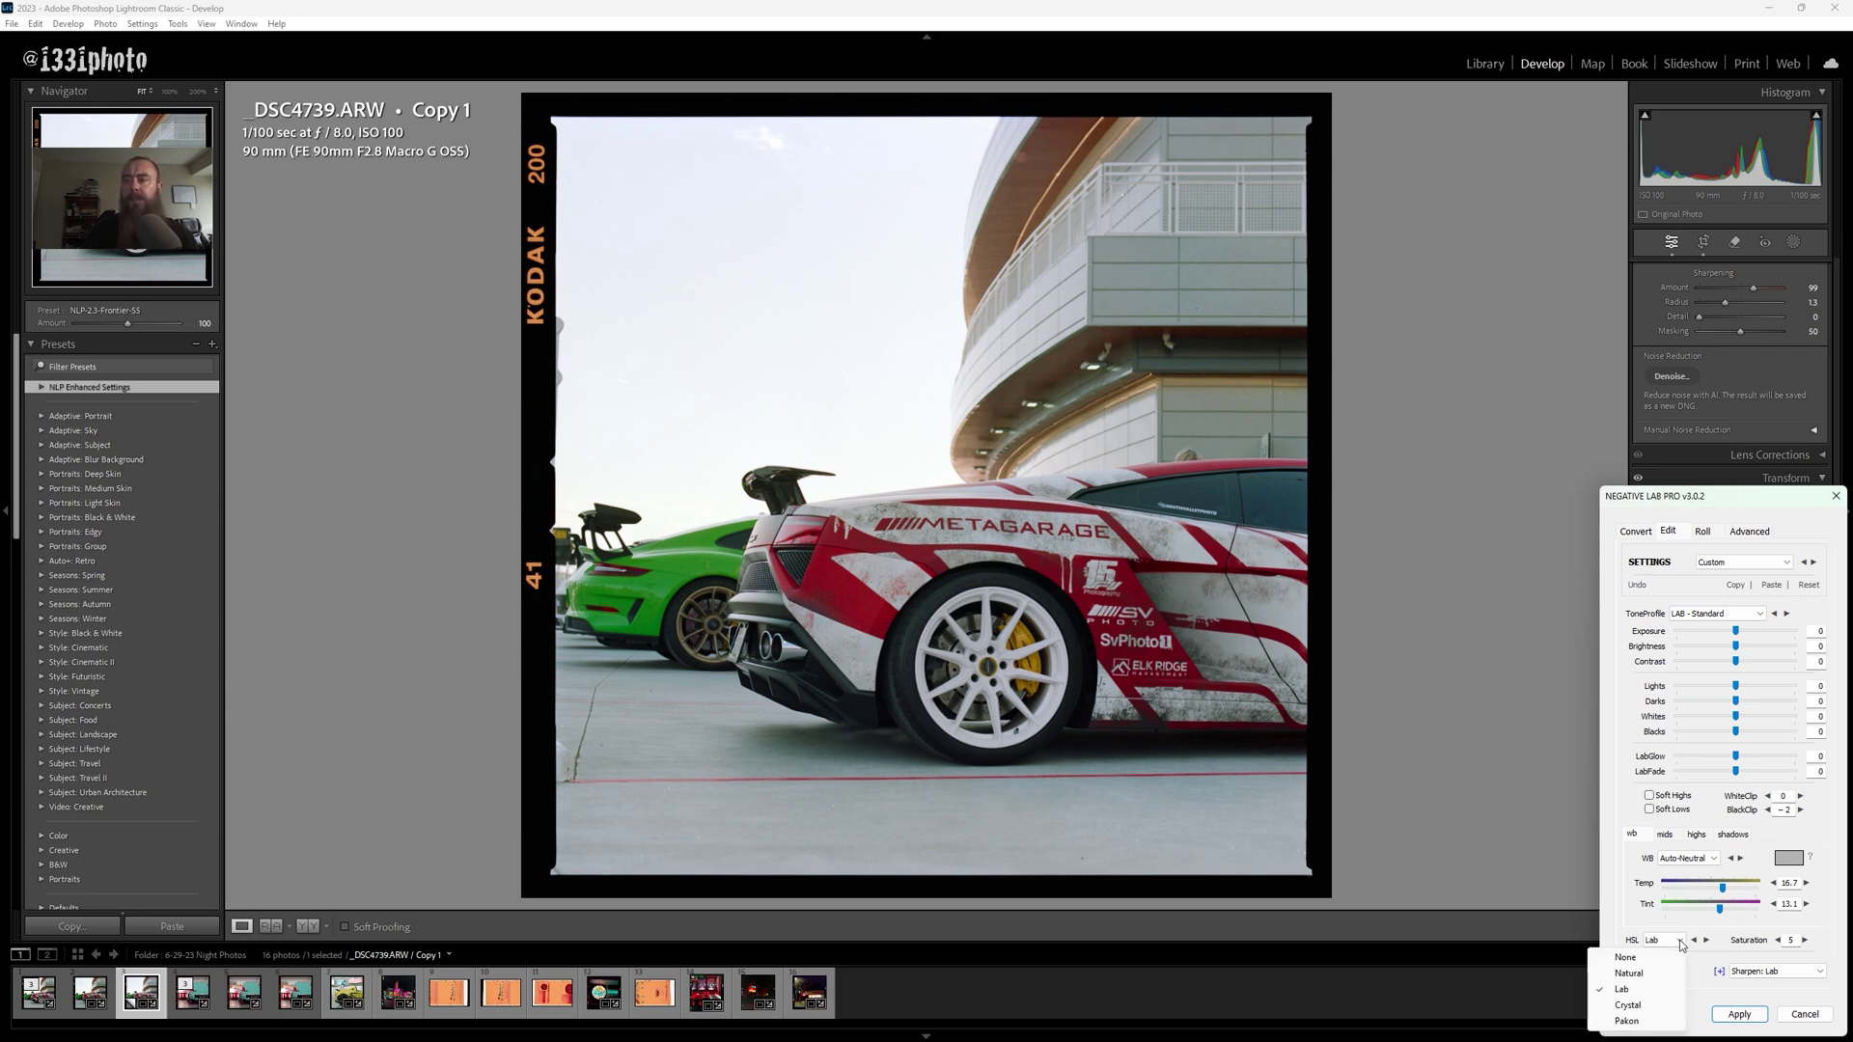
left_click(1641, 973)
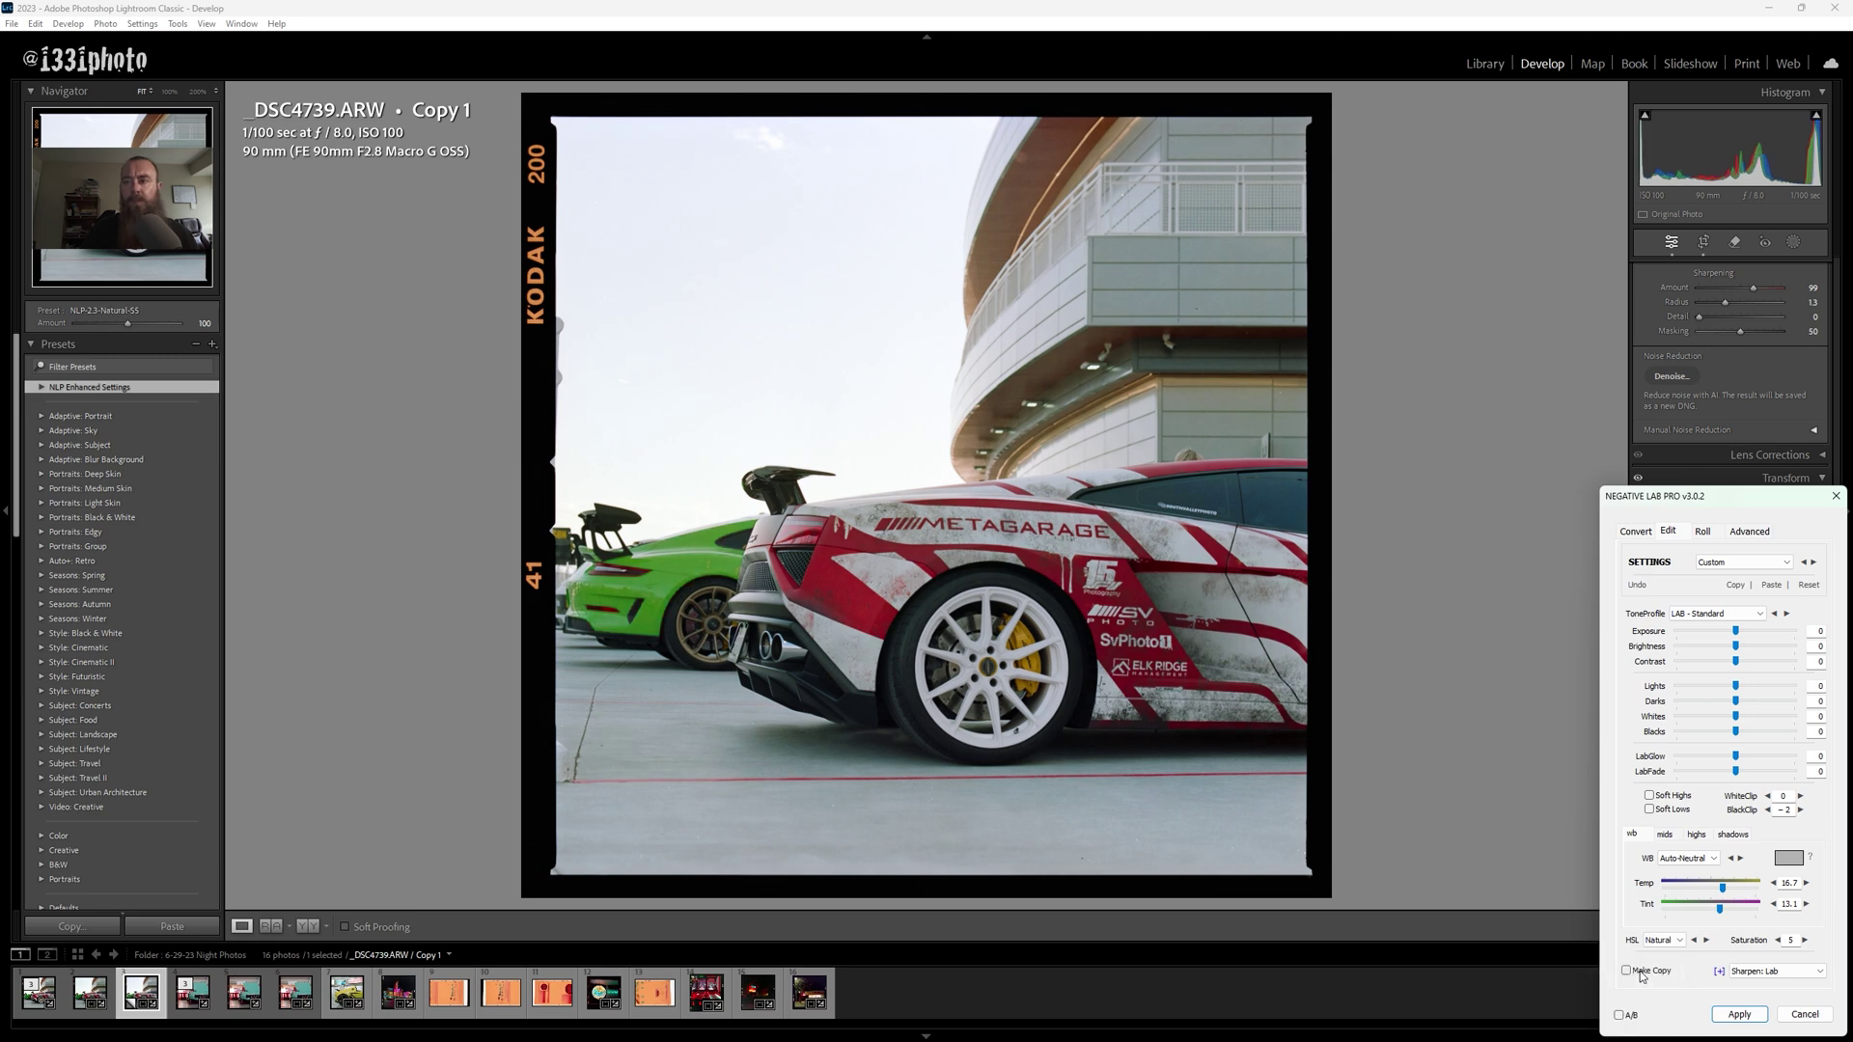
left_click(1668, 949)
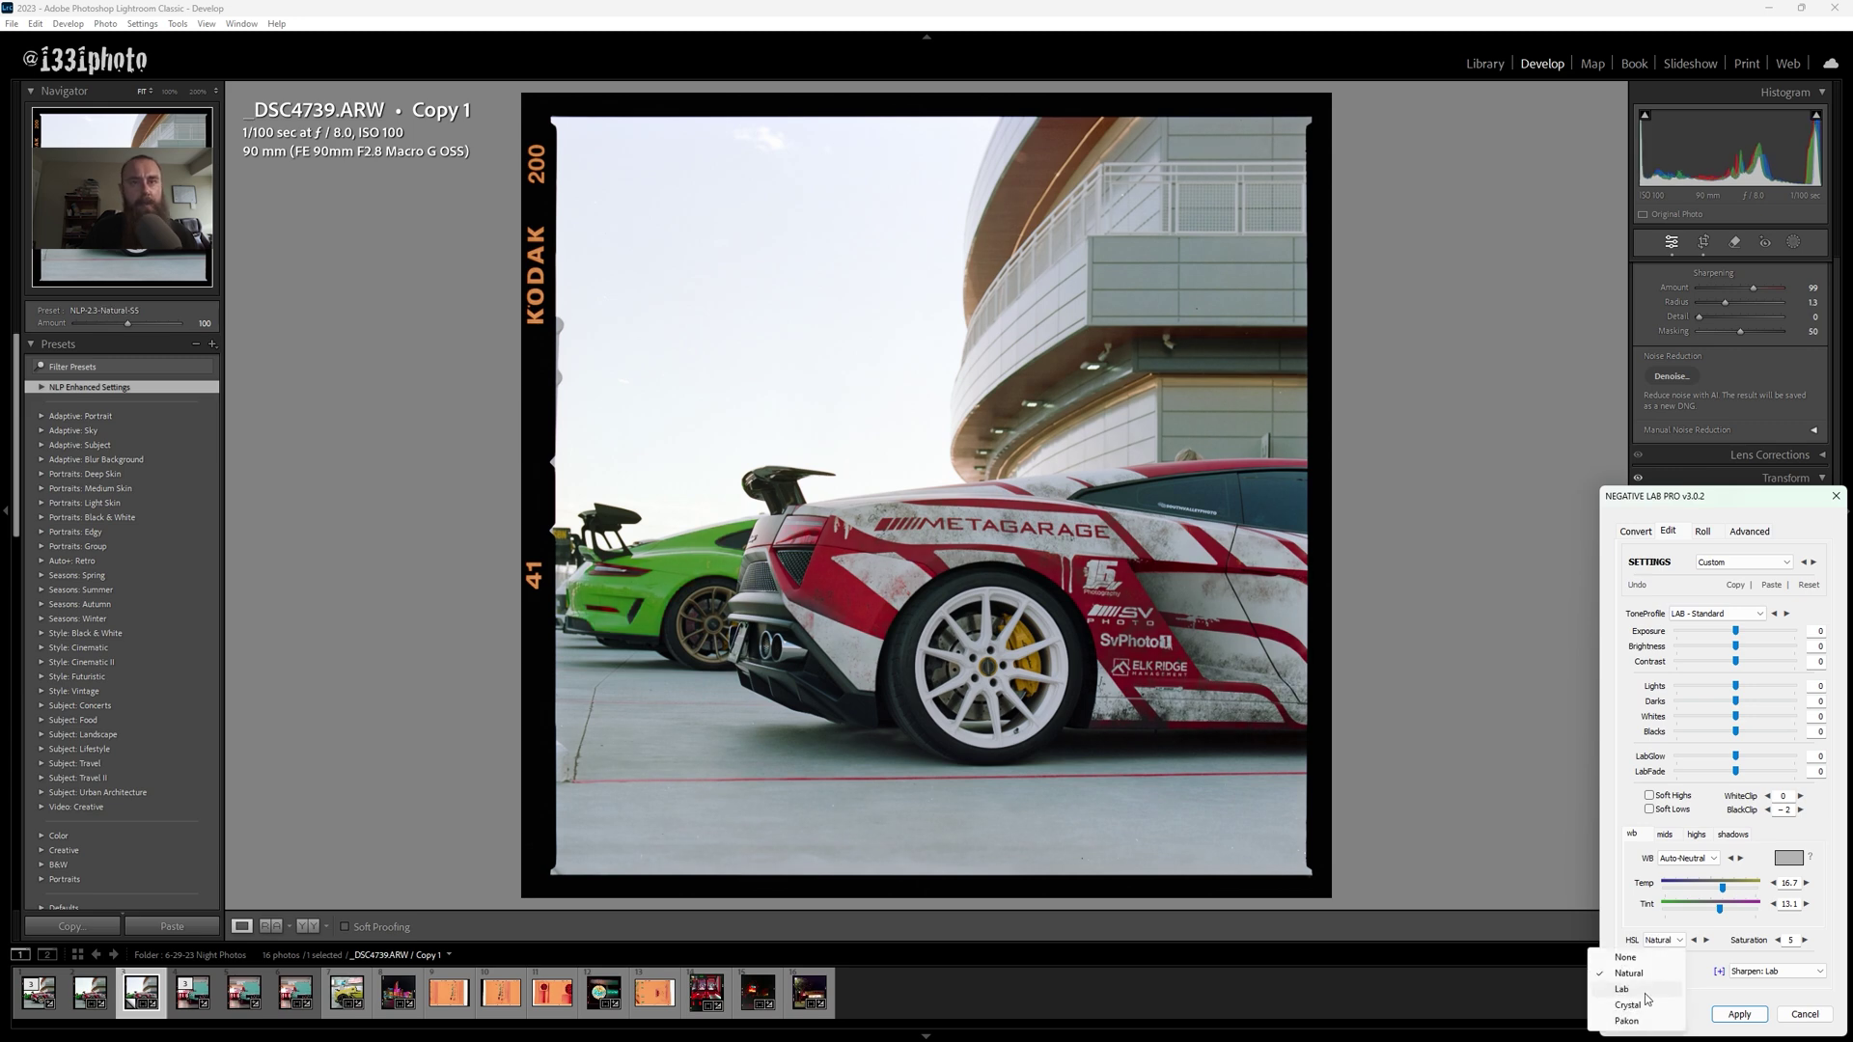
left_click(1648, 992)
left_click(1666, 941)
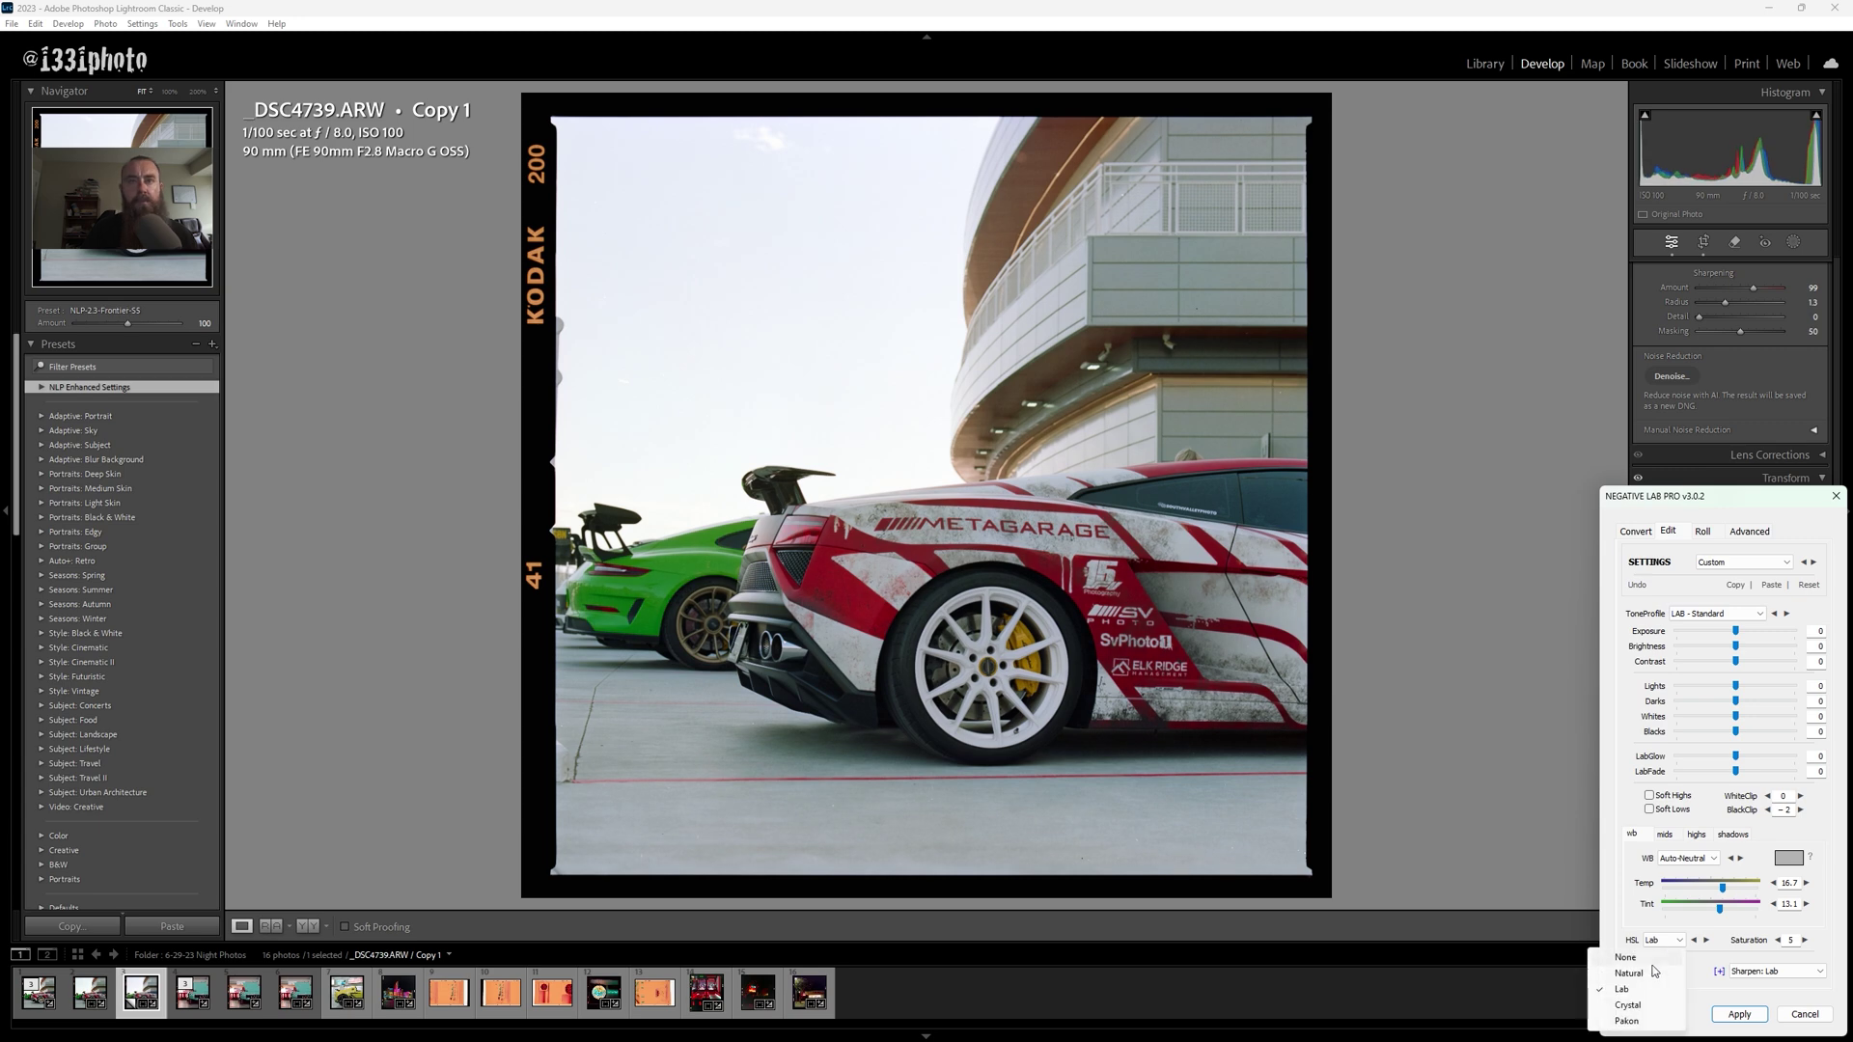
left_click(1629, 957)
left_click(1667, 941)
left_click(1659, 975)
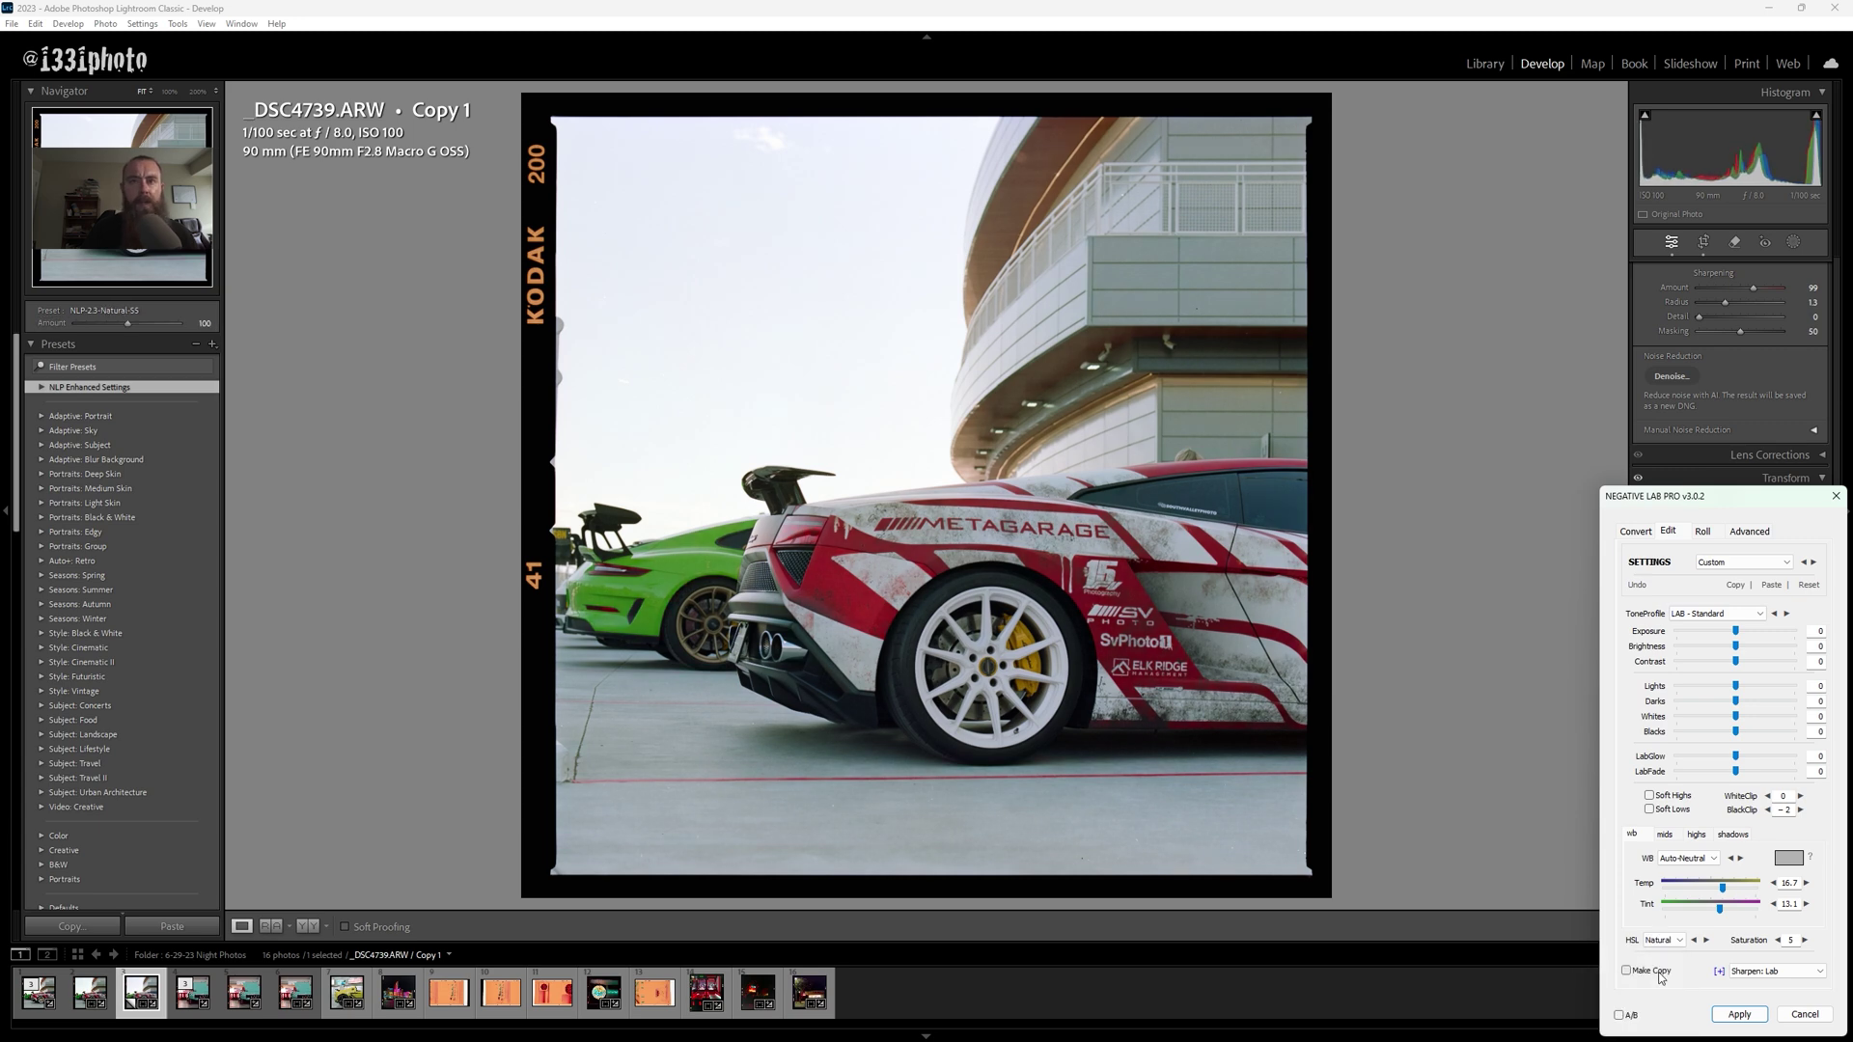
left_click(1666, 941)
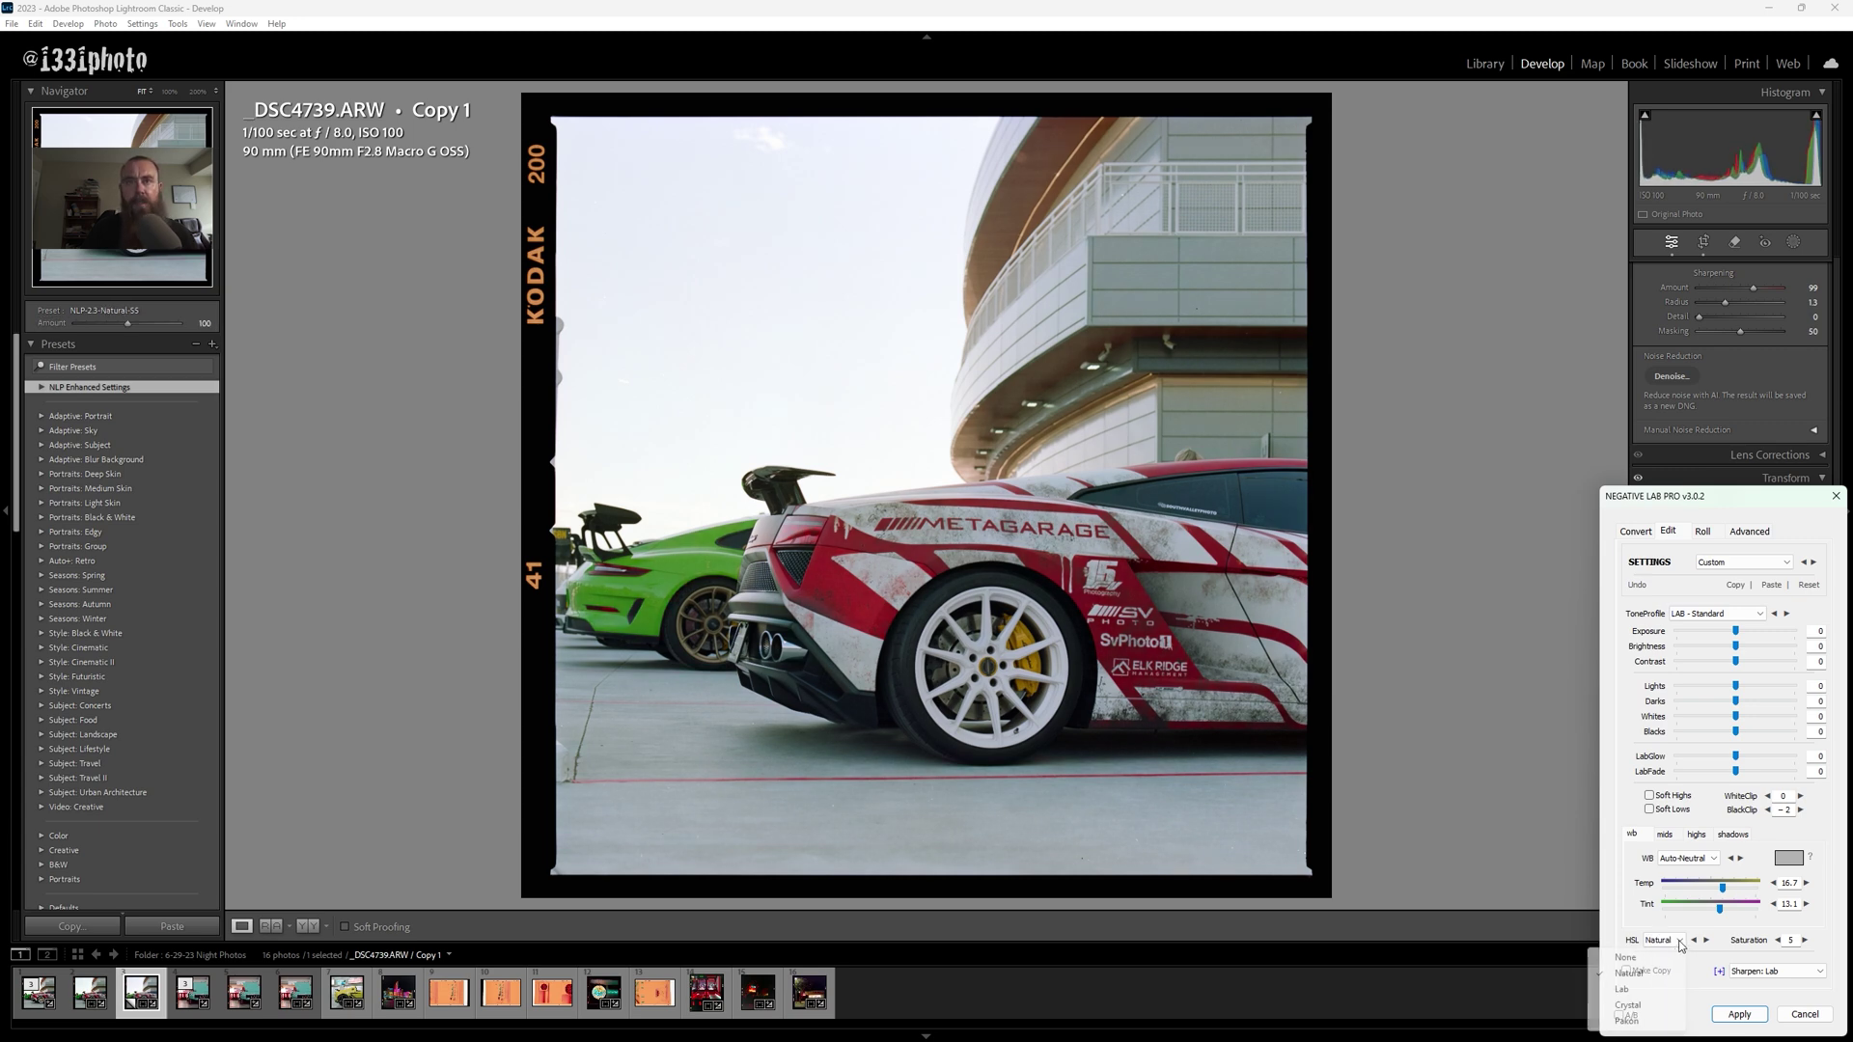
left_click(1653, 1009)
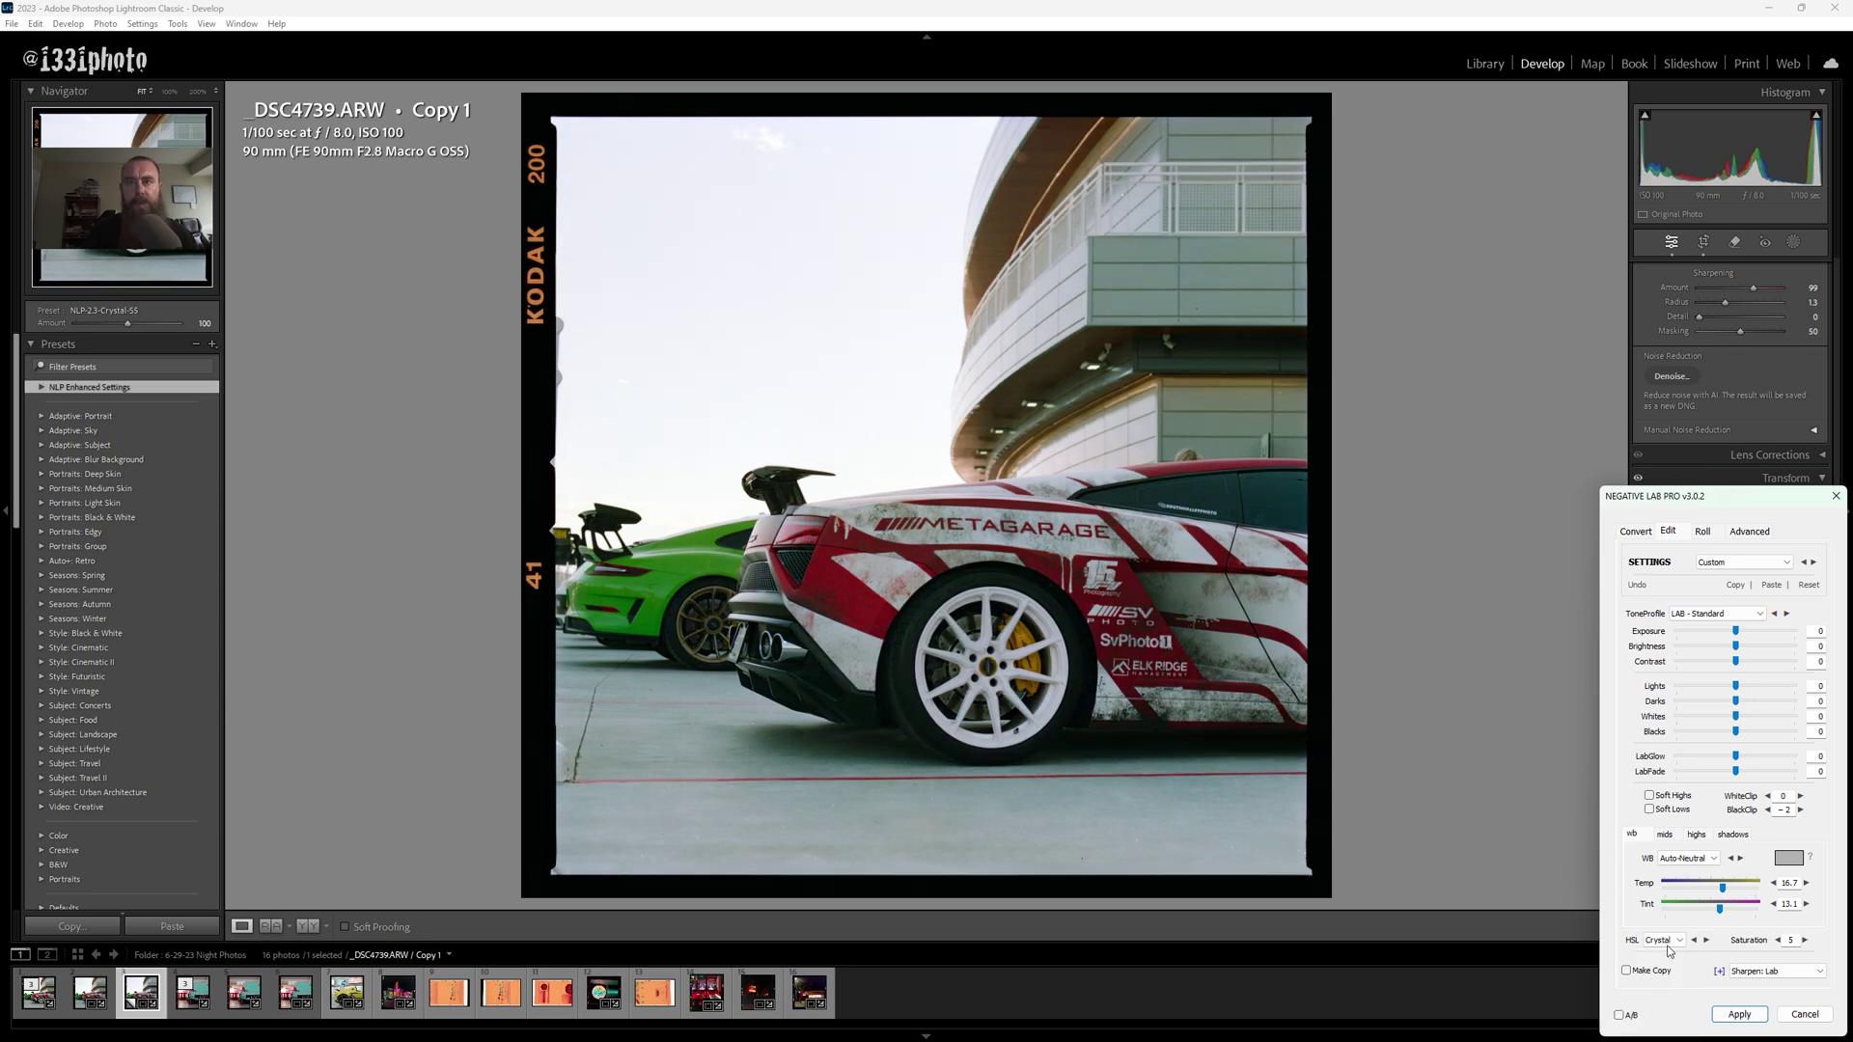
left_click(1667, 941)
left_click(1657, 977)
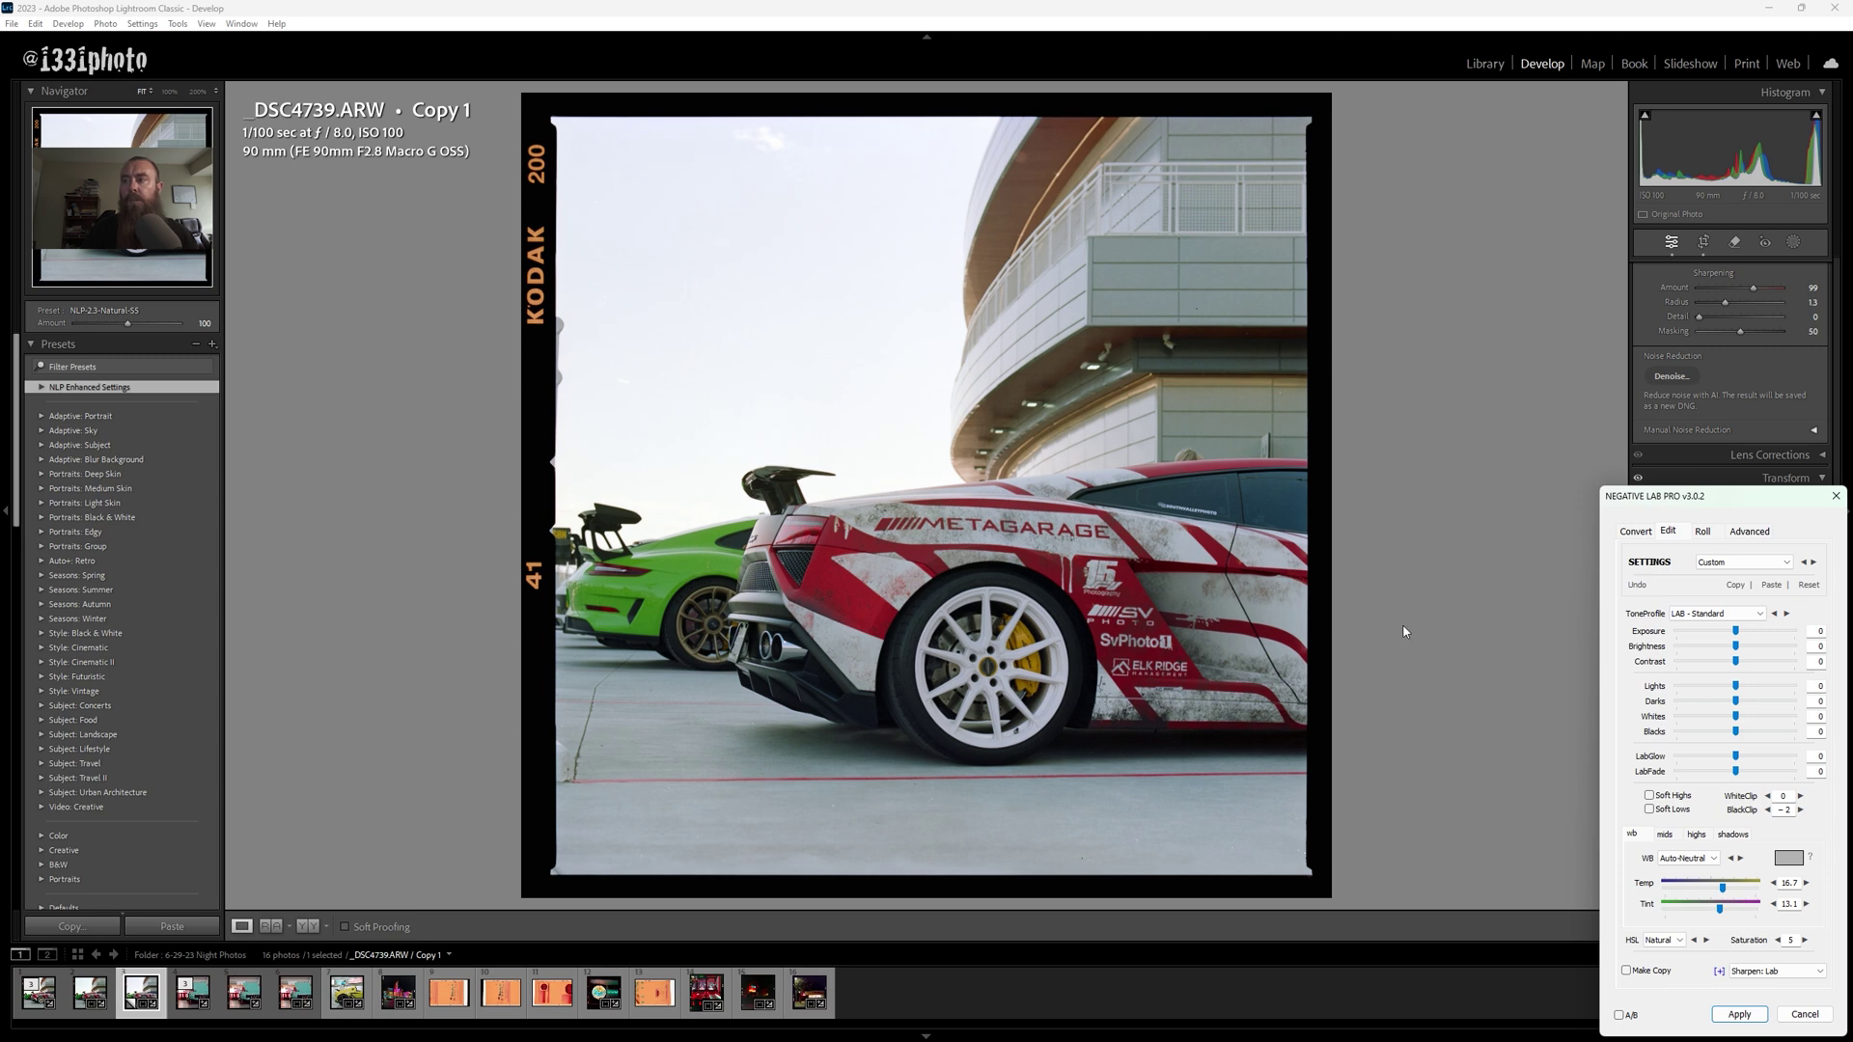
Step: Keep Lab sharpening, lower BlackClip to -3, and apply the conversion
left_click(1793, 972)
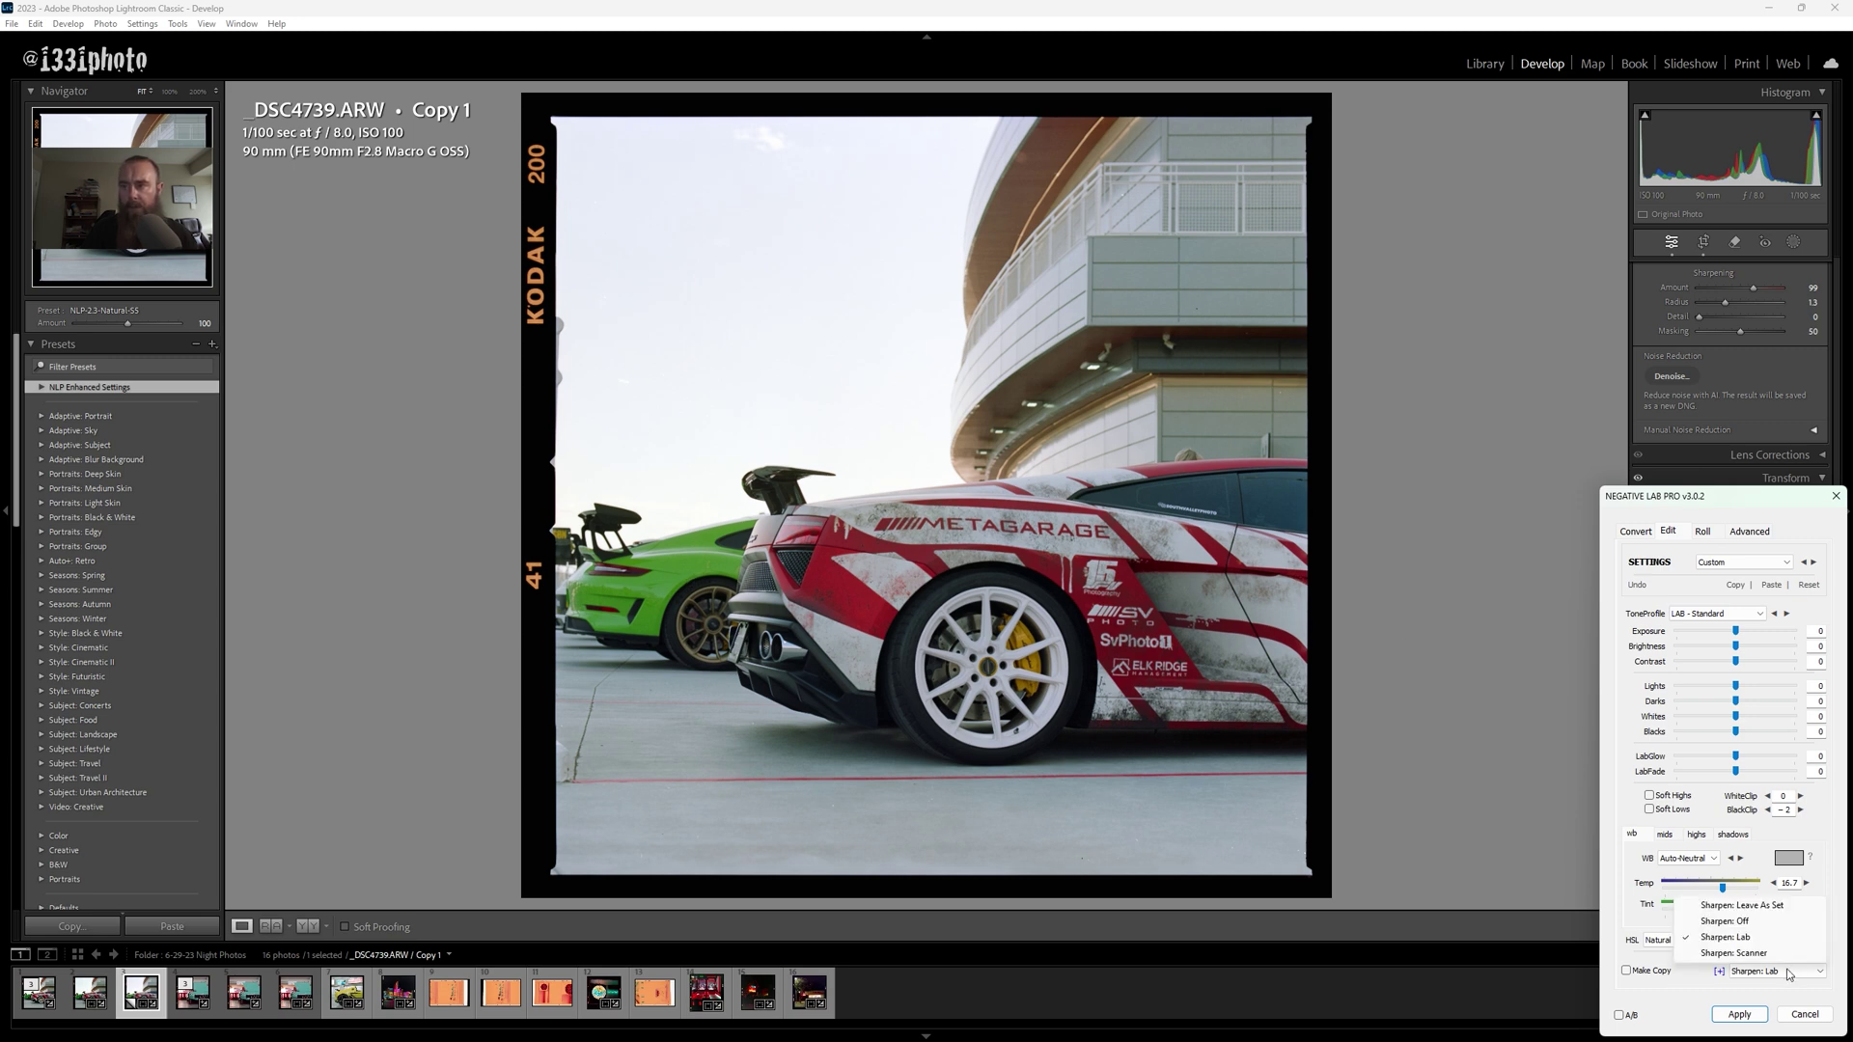
left_click(1742, 937)
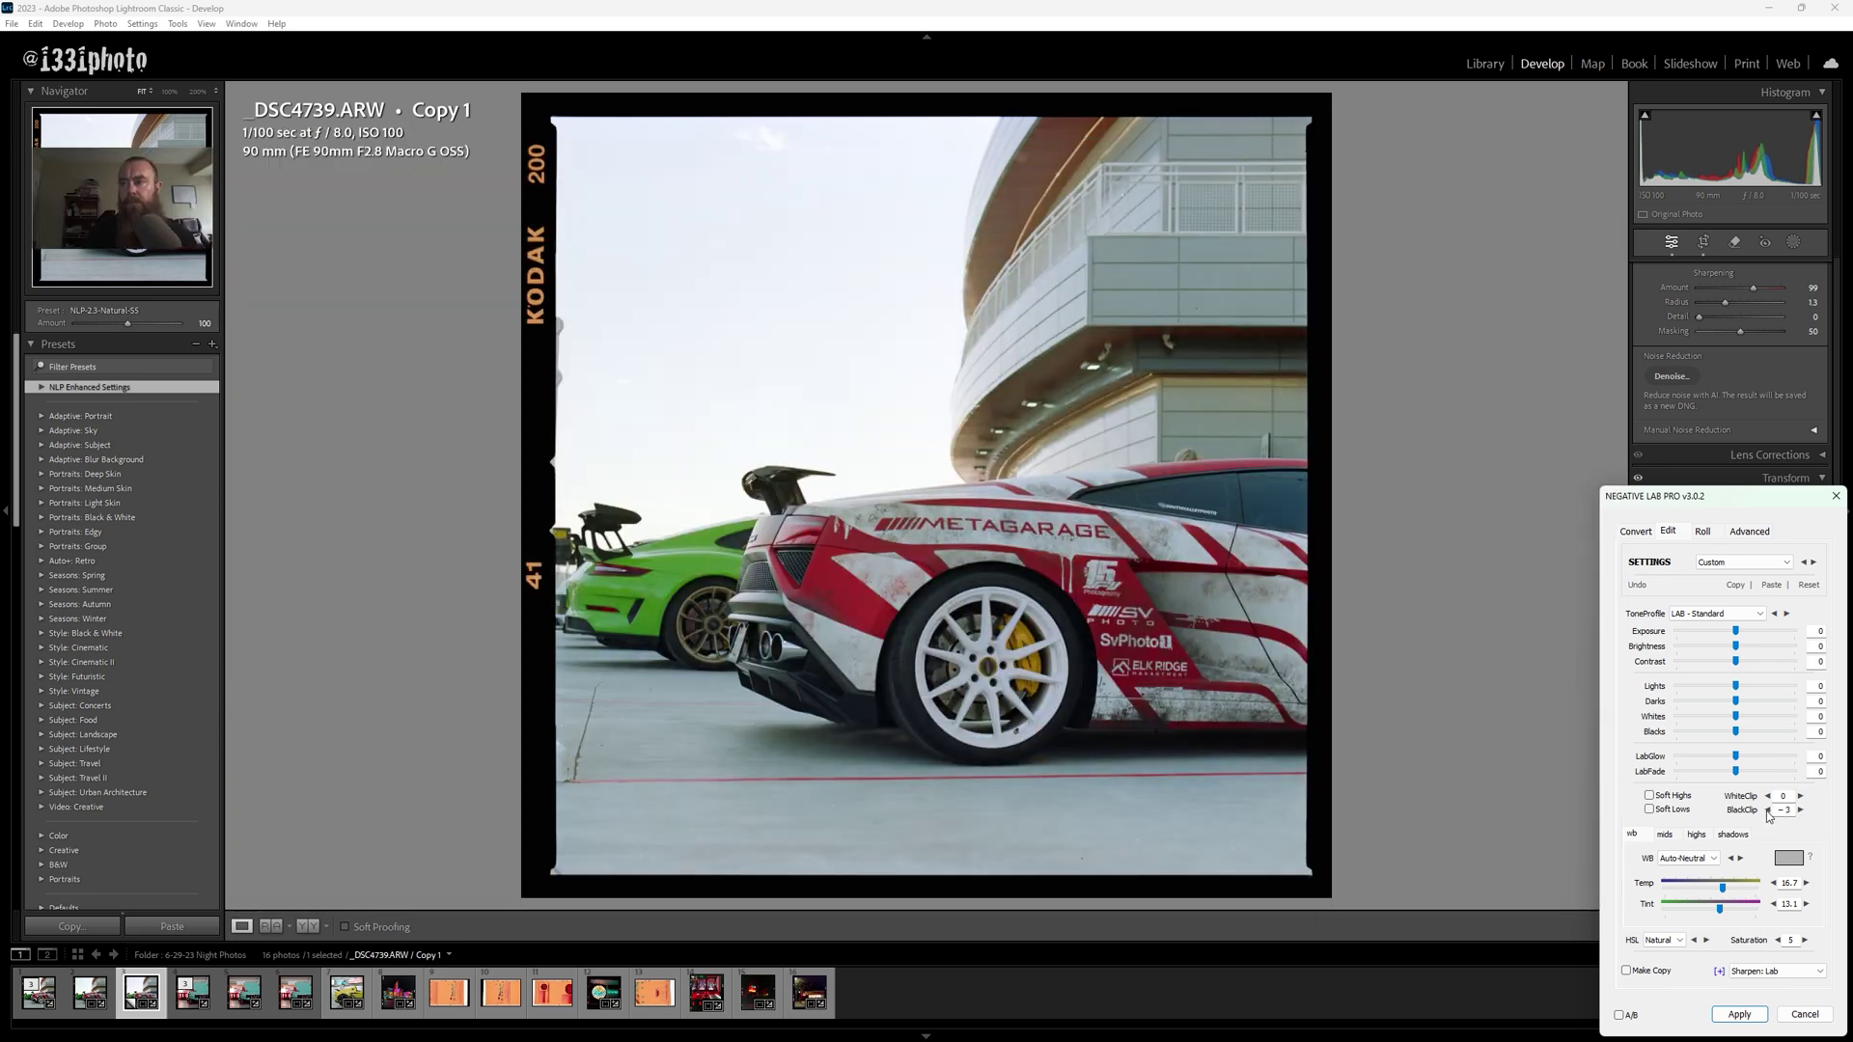
left_click(1769, 811)
left_click(1769, 811)
left_click(1751, 1018)
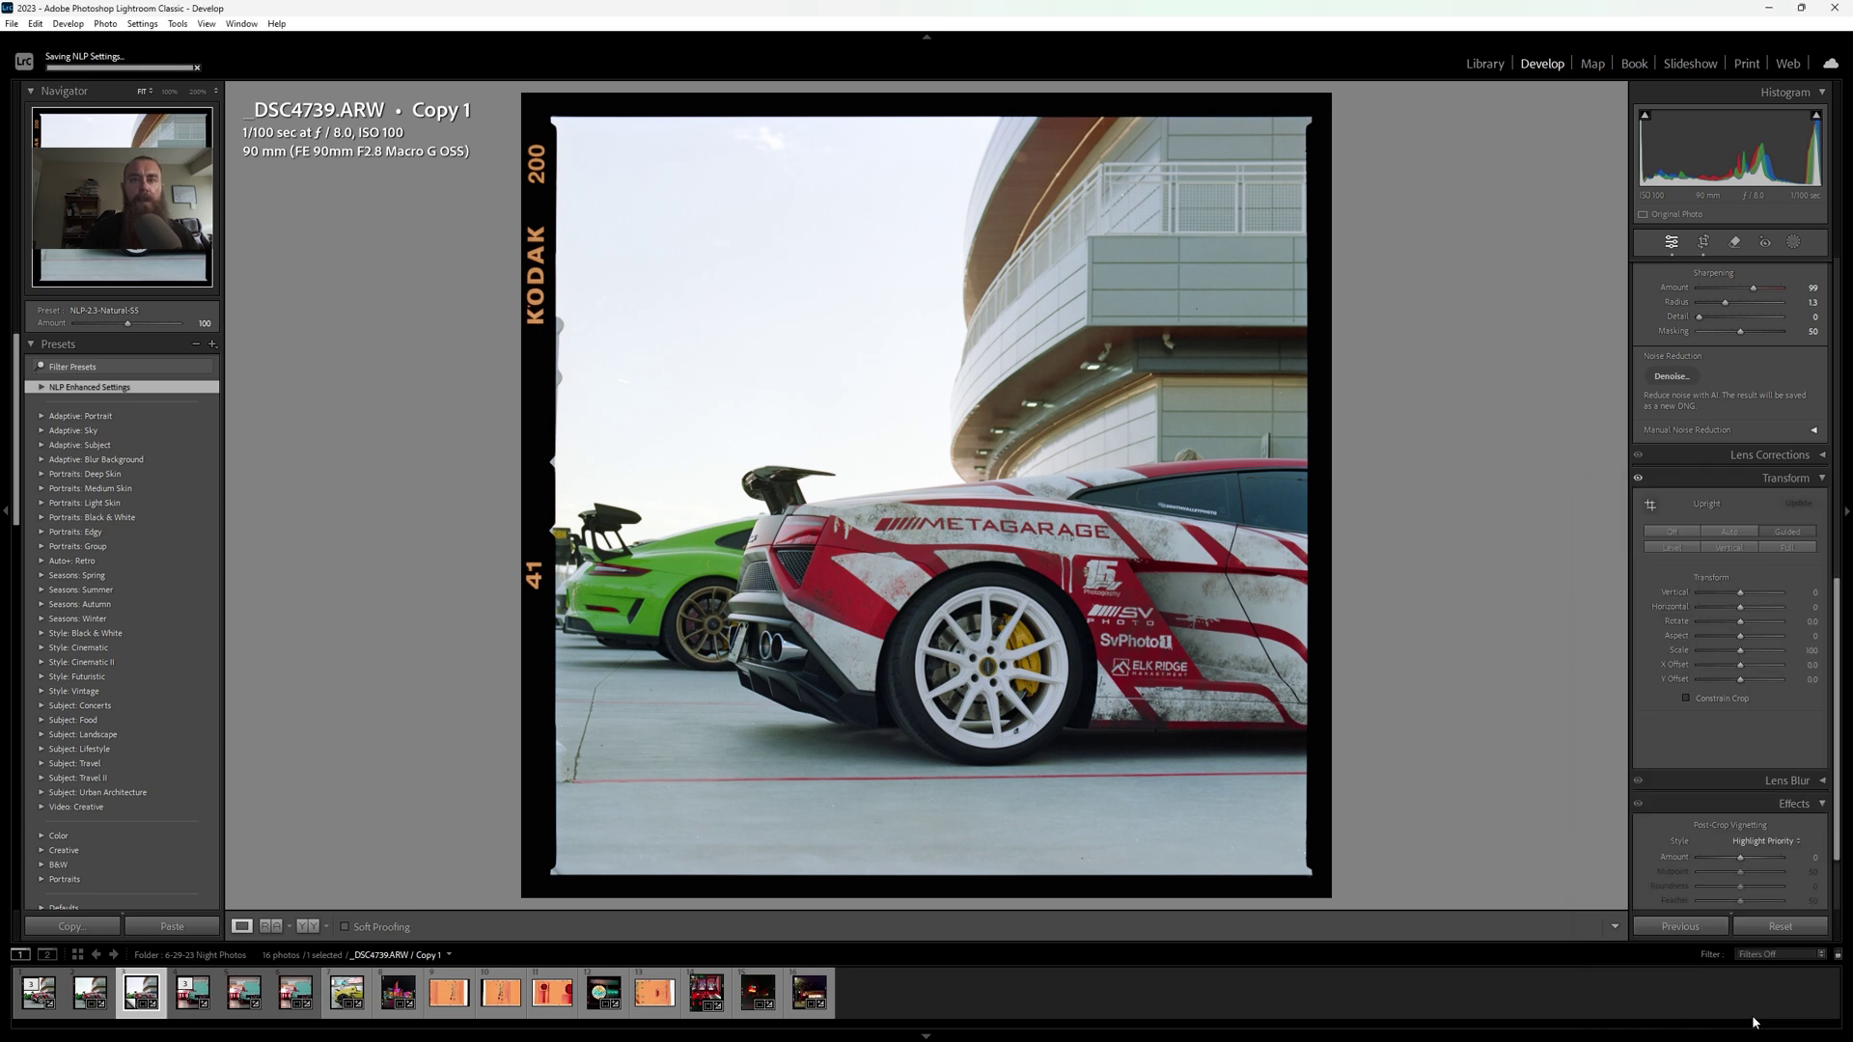
Step: Open DSC4739.ARW in Adobe Photoshop 2024 from the photo's Edit In menu
right_click(879, 642)
mouse_move(990, 303)
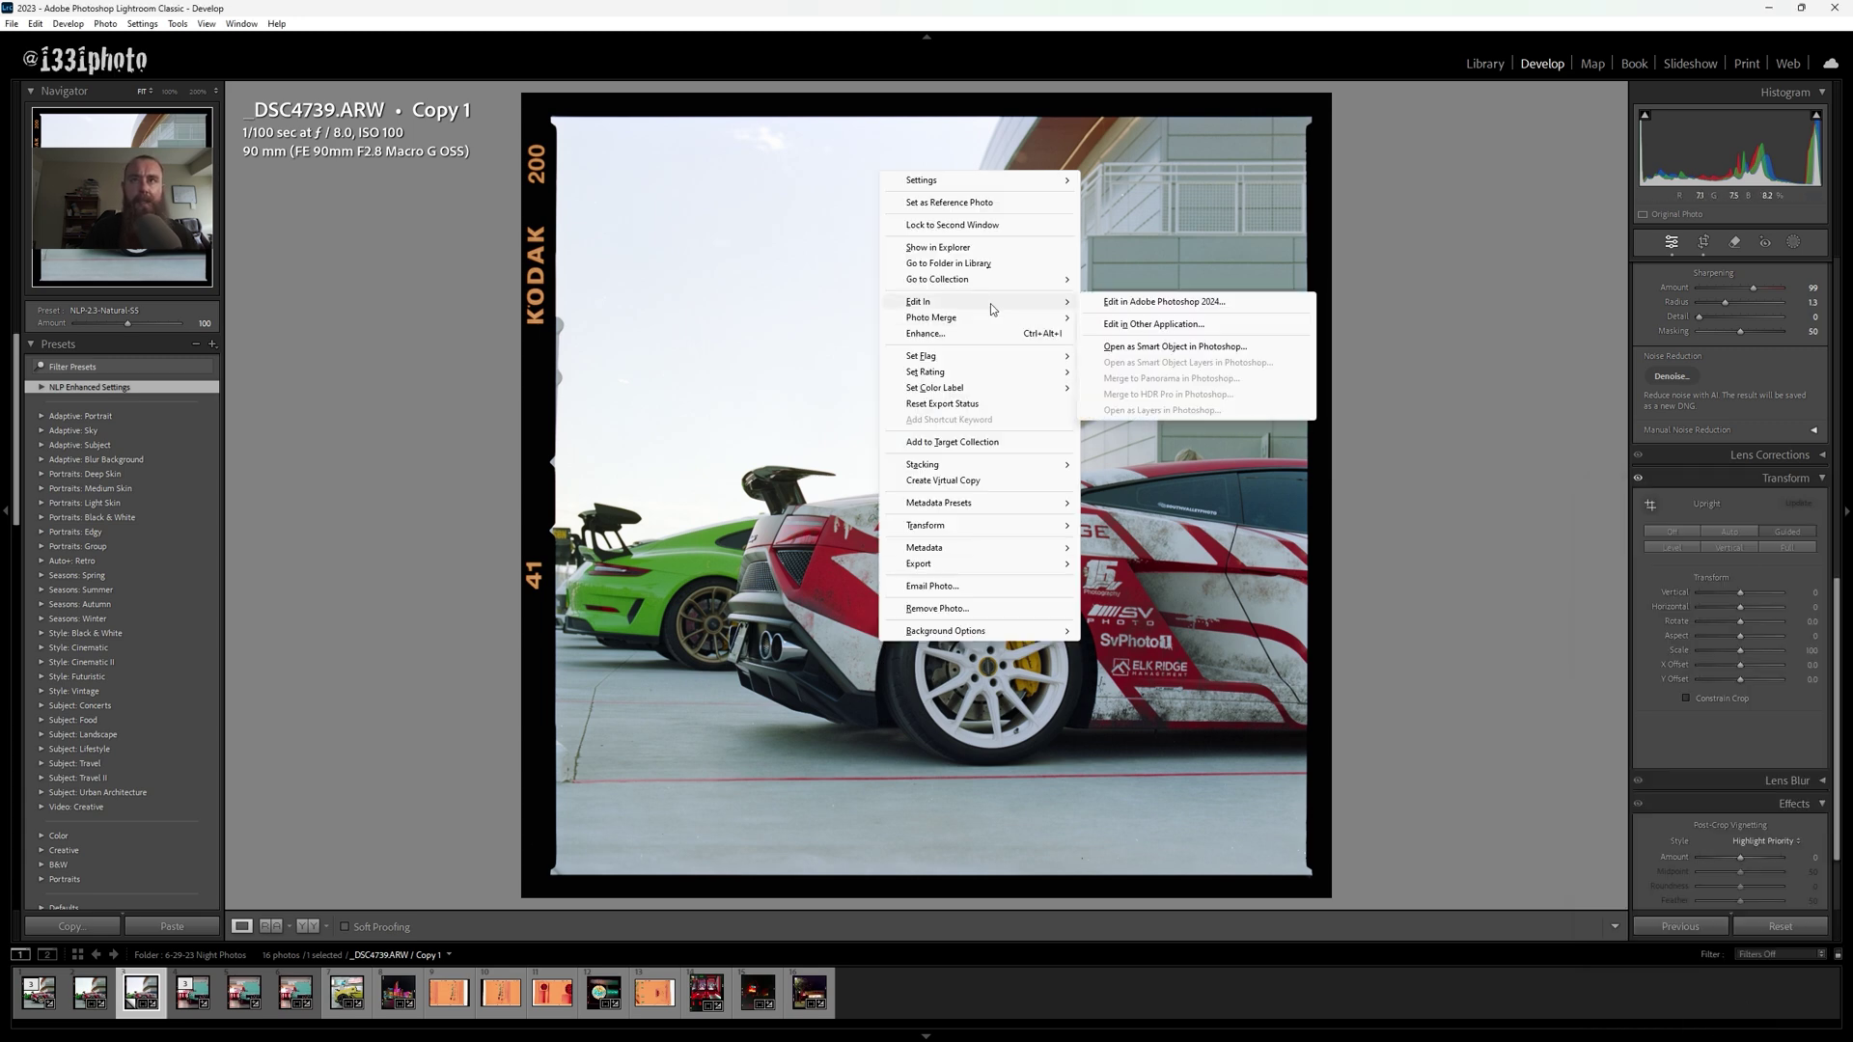
left_click(1129, 302)
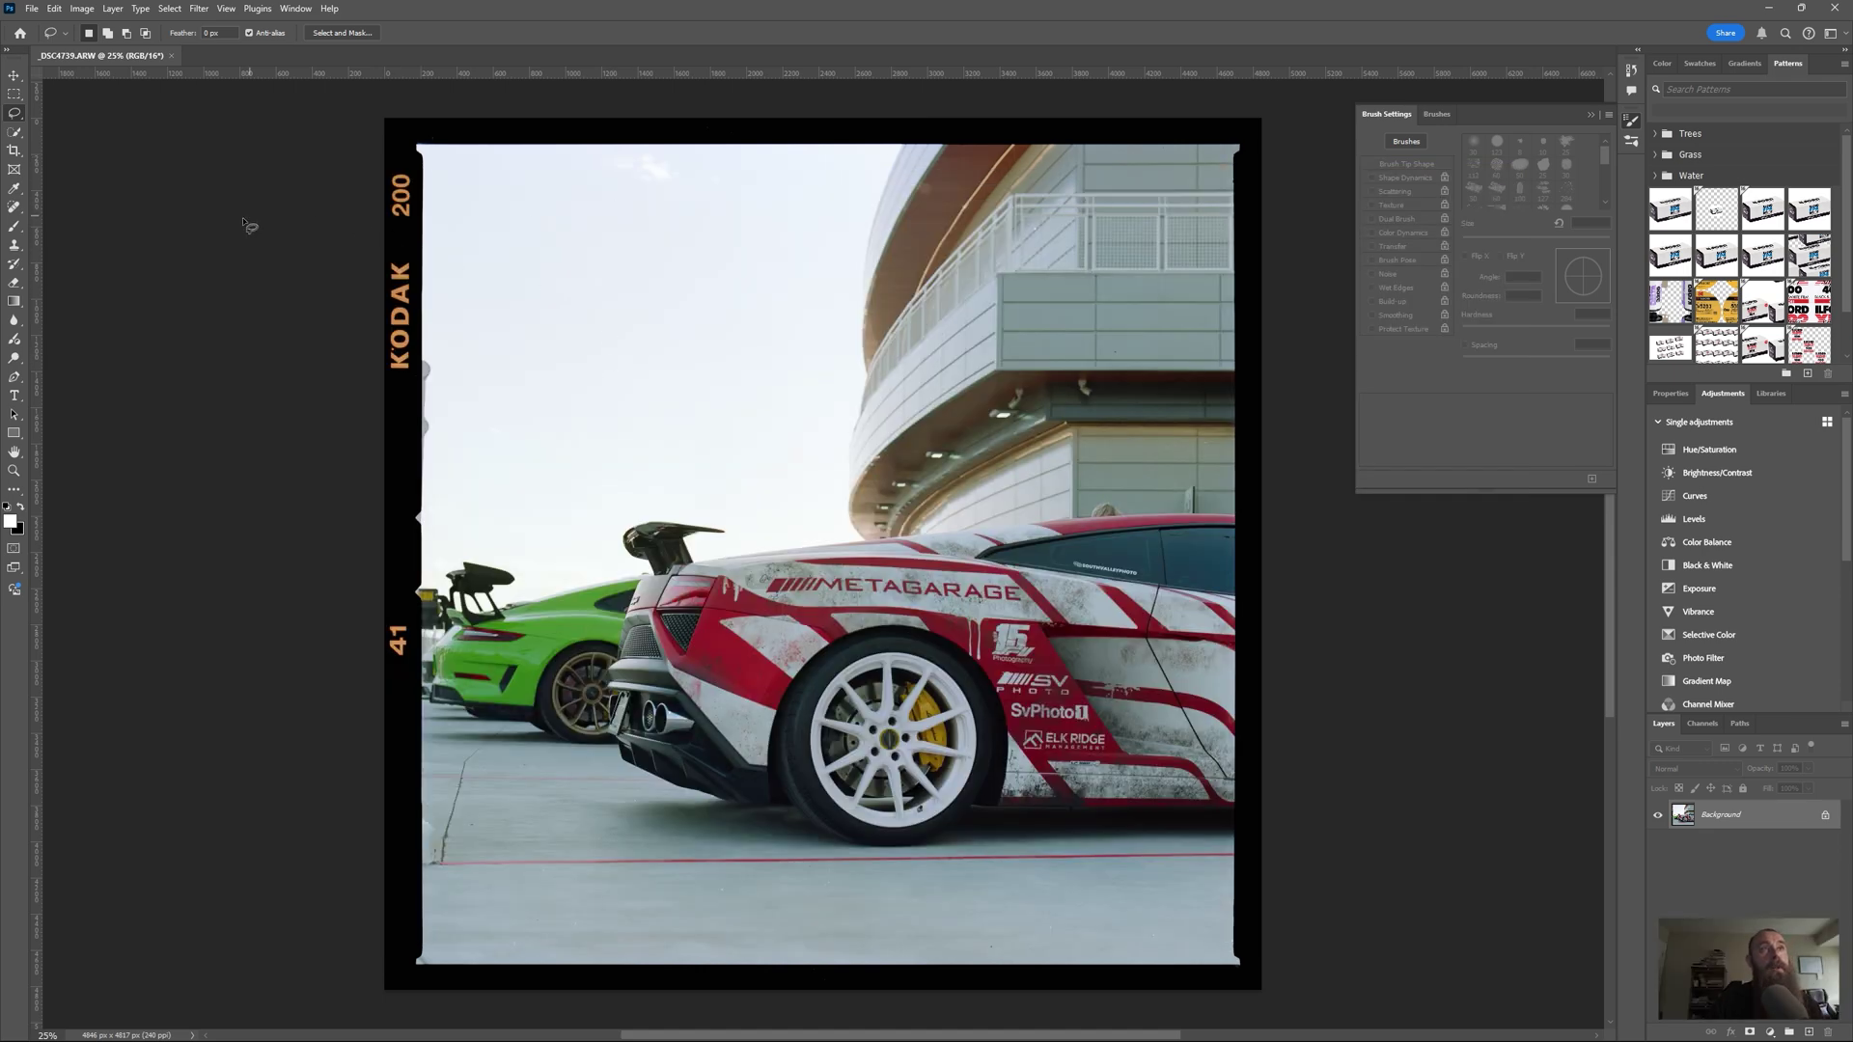
Step: Quick-select the sky, green car, ground, building's top band and the car's side
left_click(11, 133)
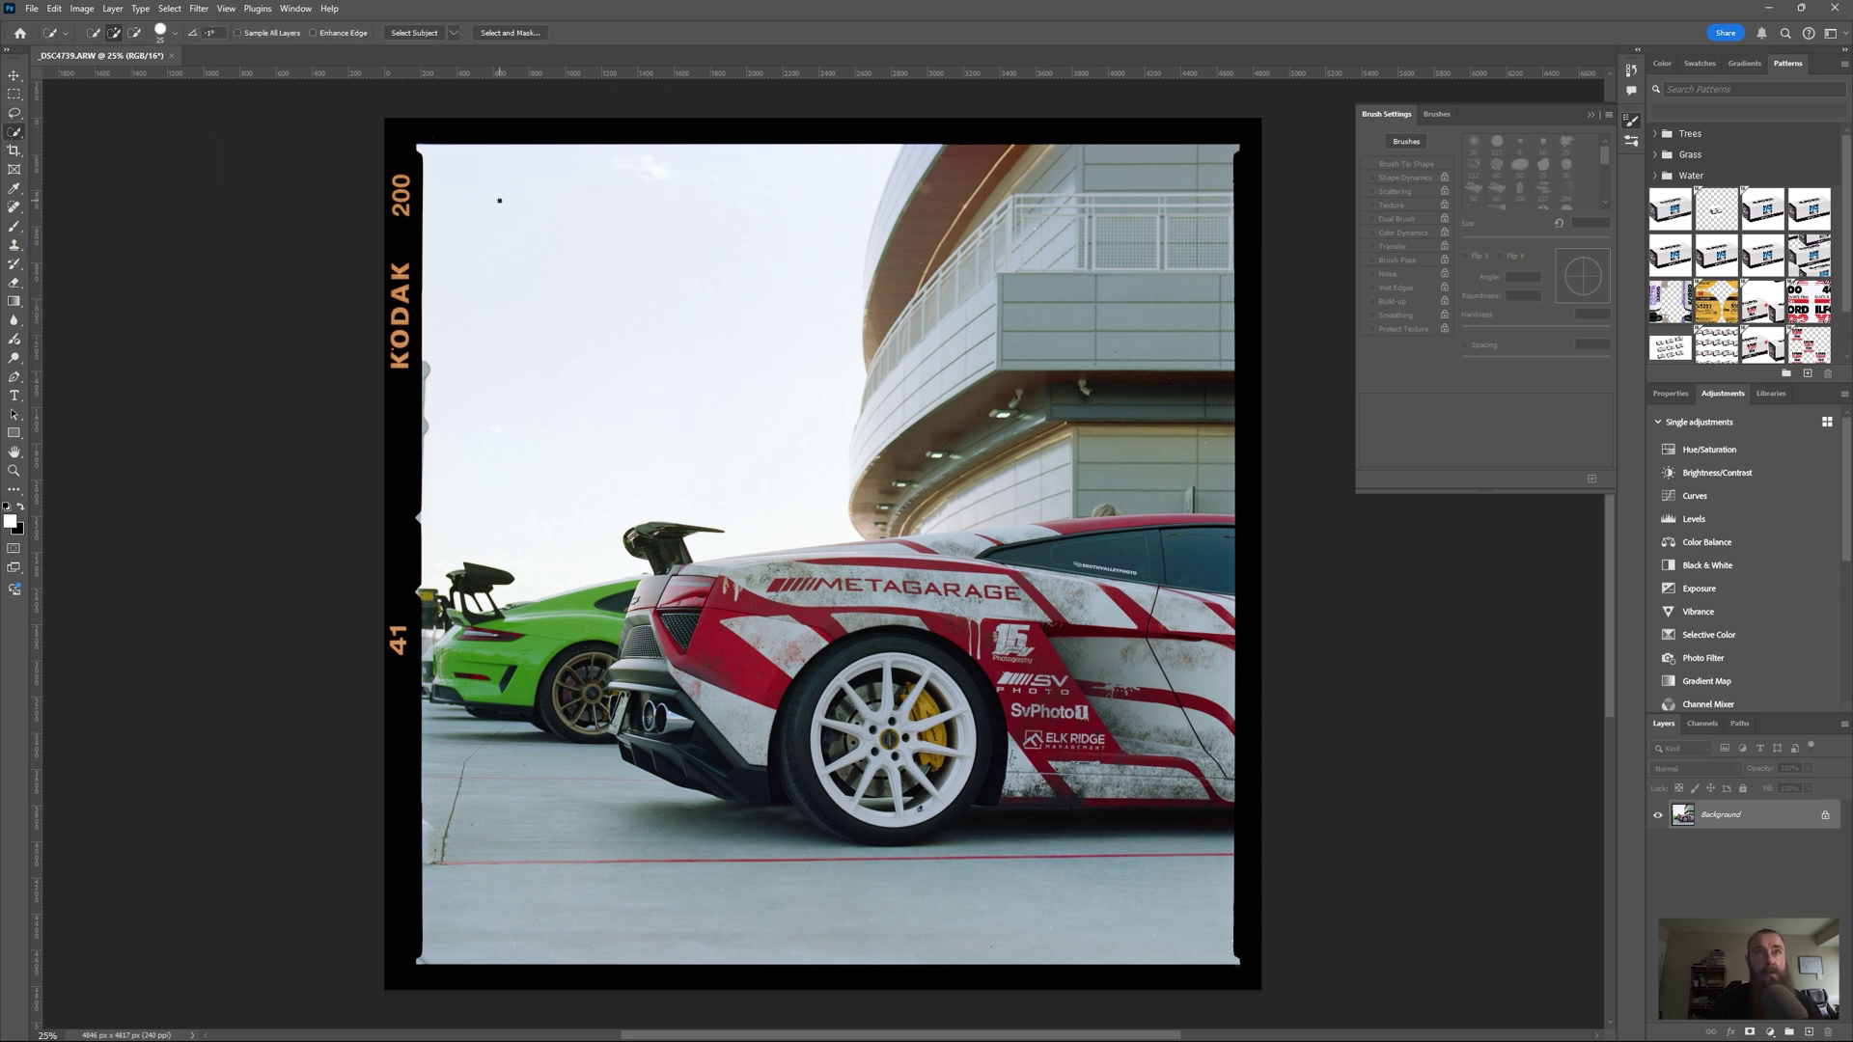
mouse_move(500, 201)
left_mouse_down()
mouse_move(457, 180)
mouse_move(584, 192)
mouse_move(469, 442)
left_mouse_up()
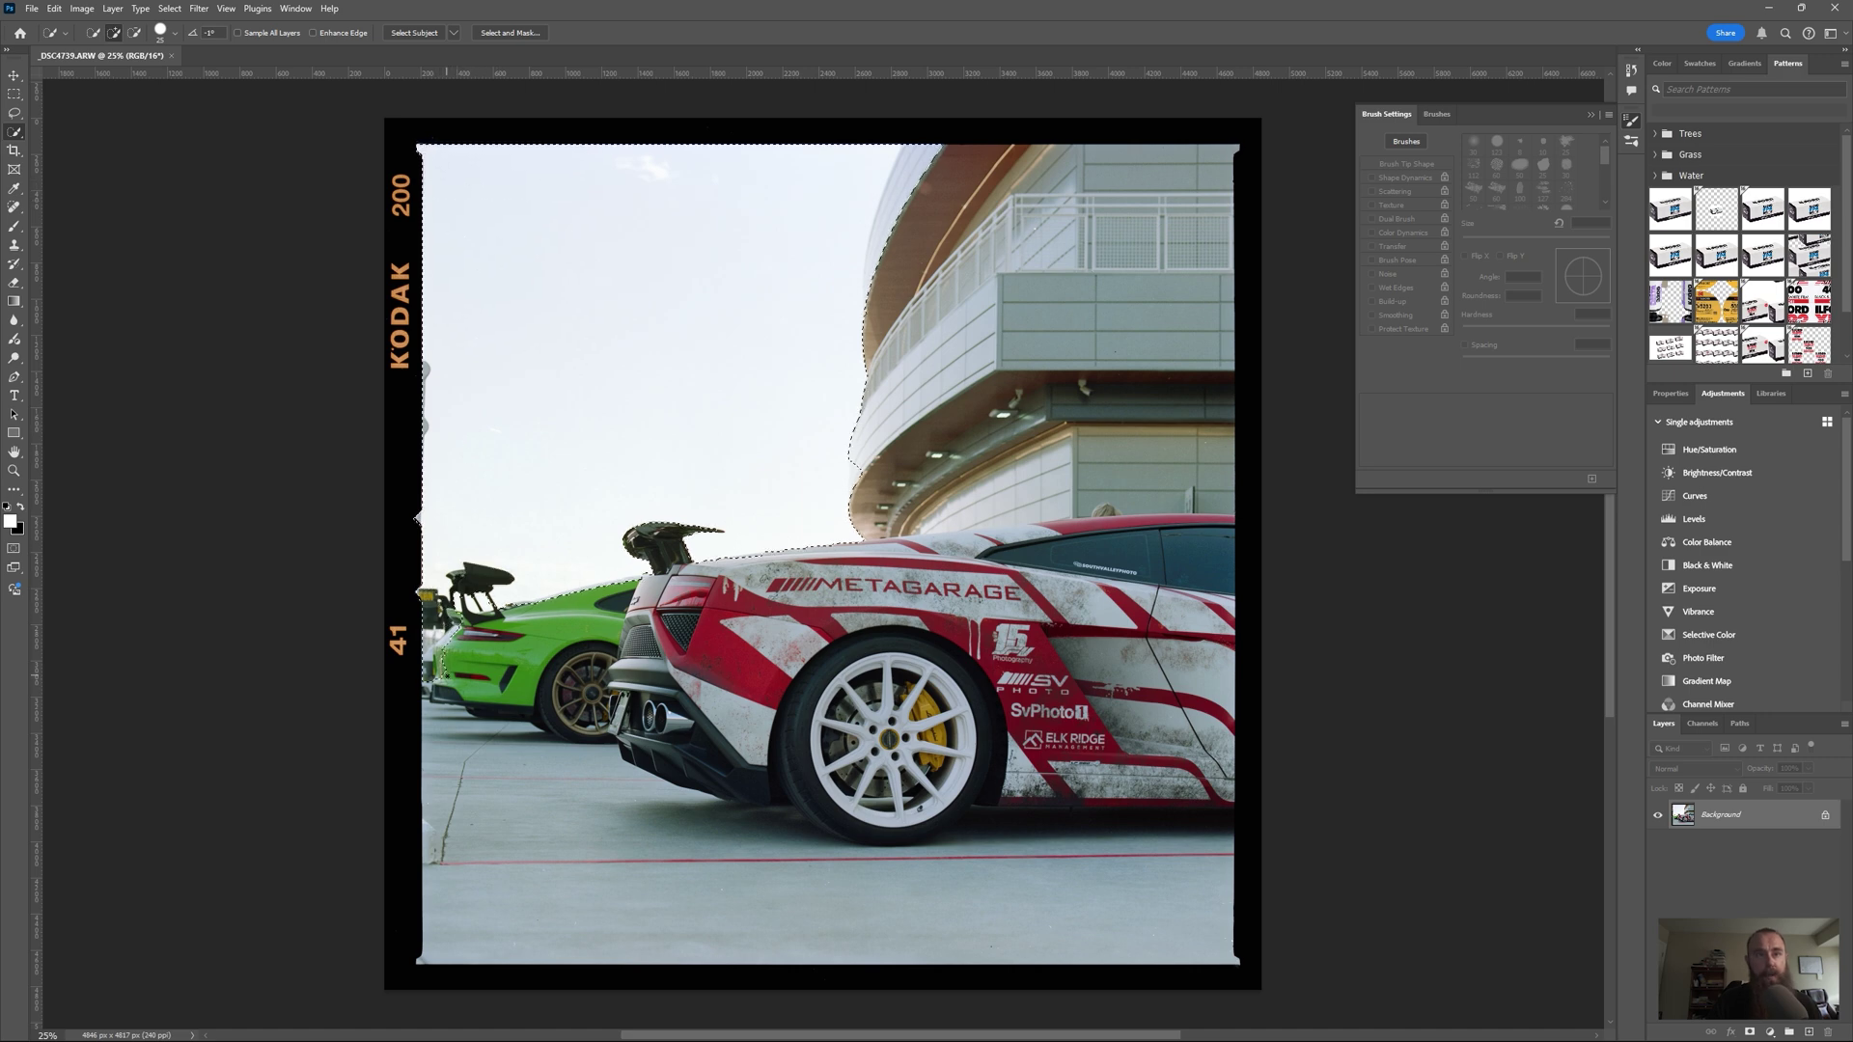
mouse_move(461, 603)
left_mouse_down()
mouse_move(487, 716)
mouse_move(526, 735)
mouse_move(724, 690)
mouse_move(720, 739)
mouse_move(615, 788)
mouse_move(849, 850)
mouse_move(498, 895)
mouse_move(1061, 856)
left_mouse_up()
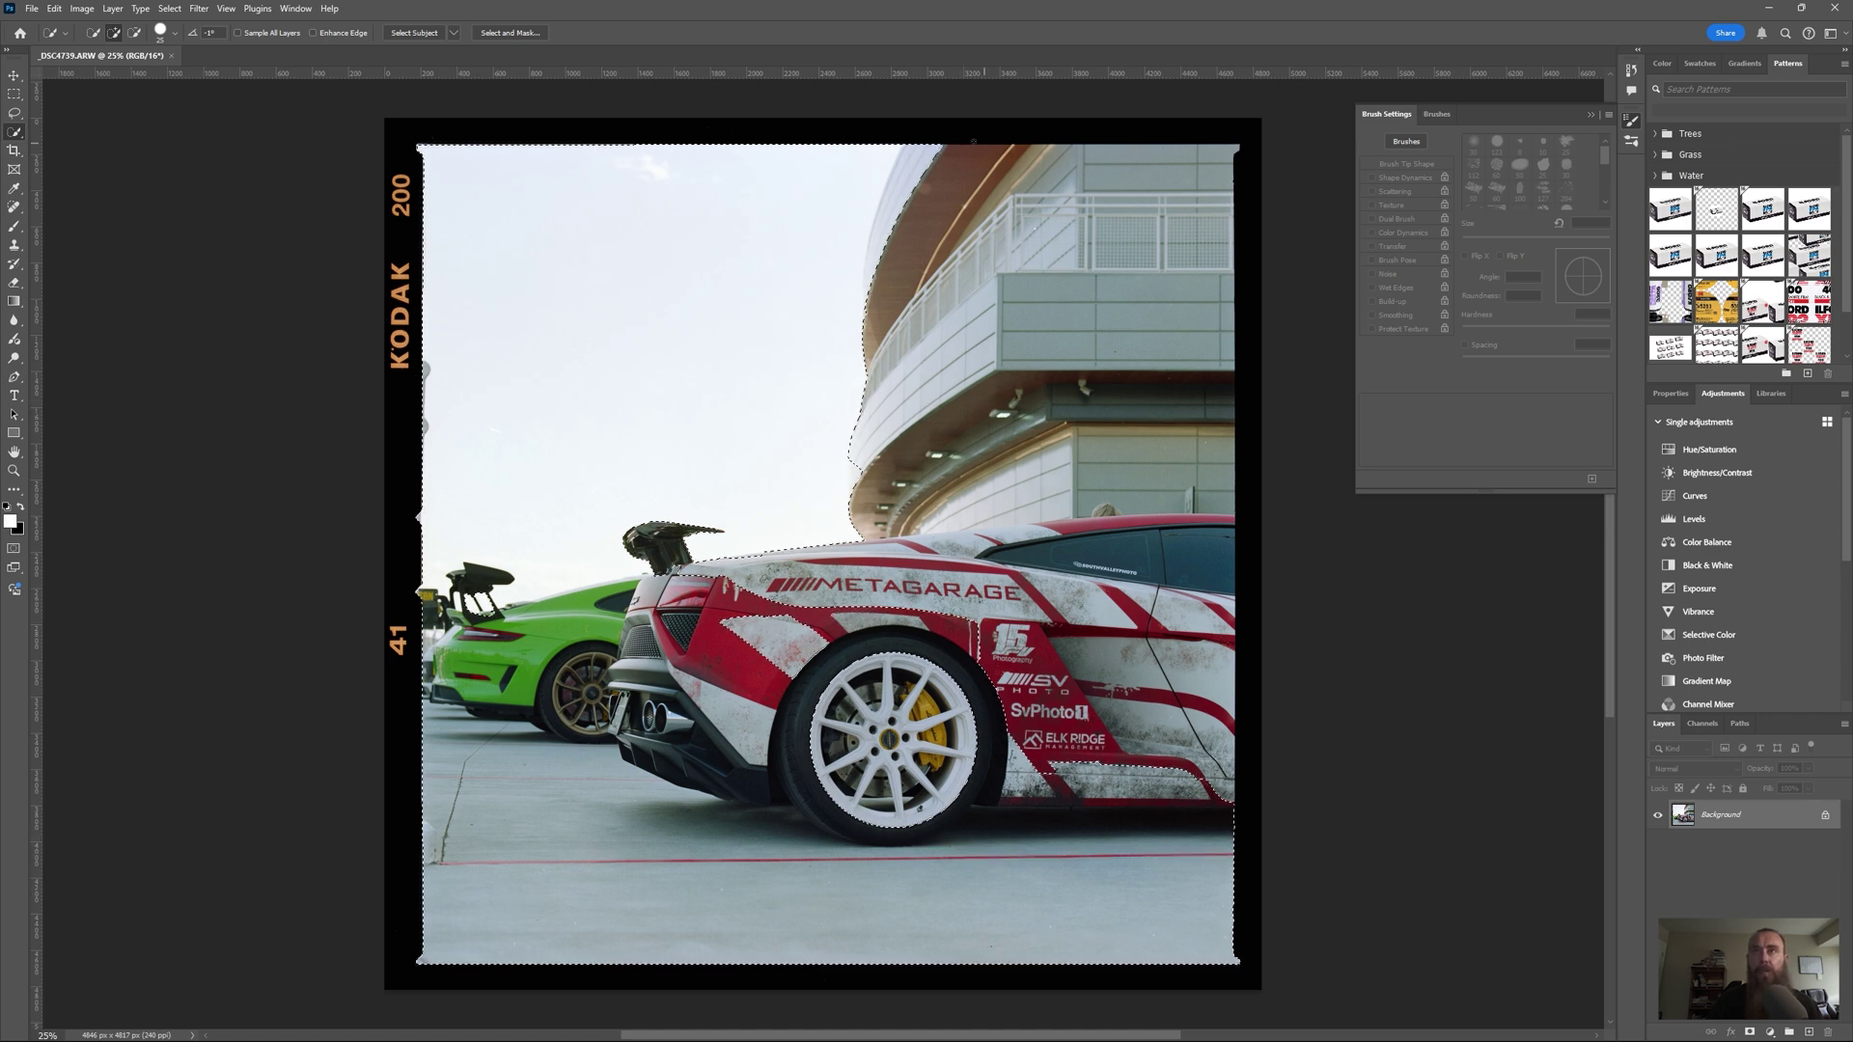
mouse_move(955, 178)
left_mouse_down()
mouse_move(1173, 182)
mouse_move(1197, 251)
mouse_move(1138, 381)
mouse_move(1162, 558)
left_mouse_up()
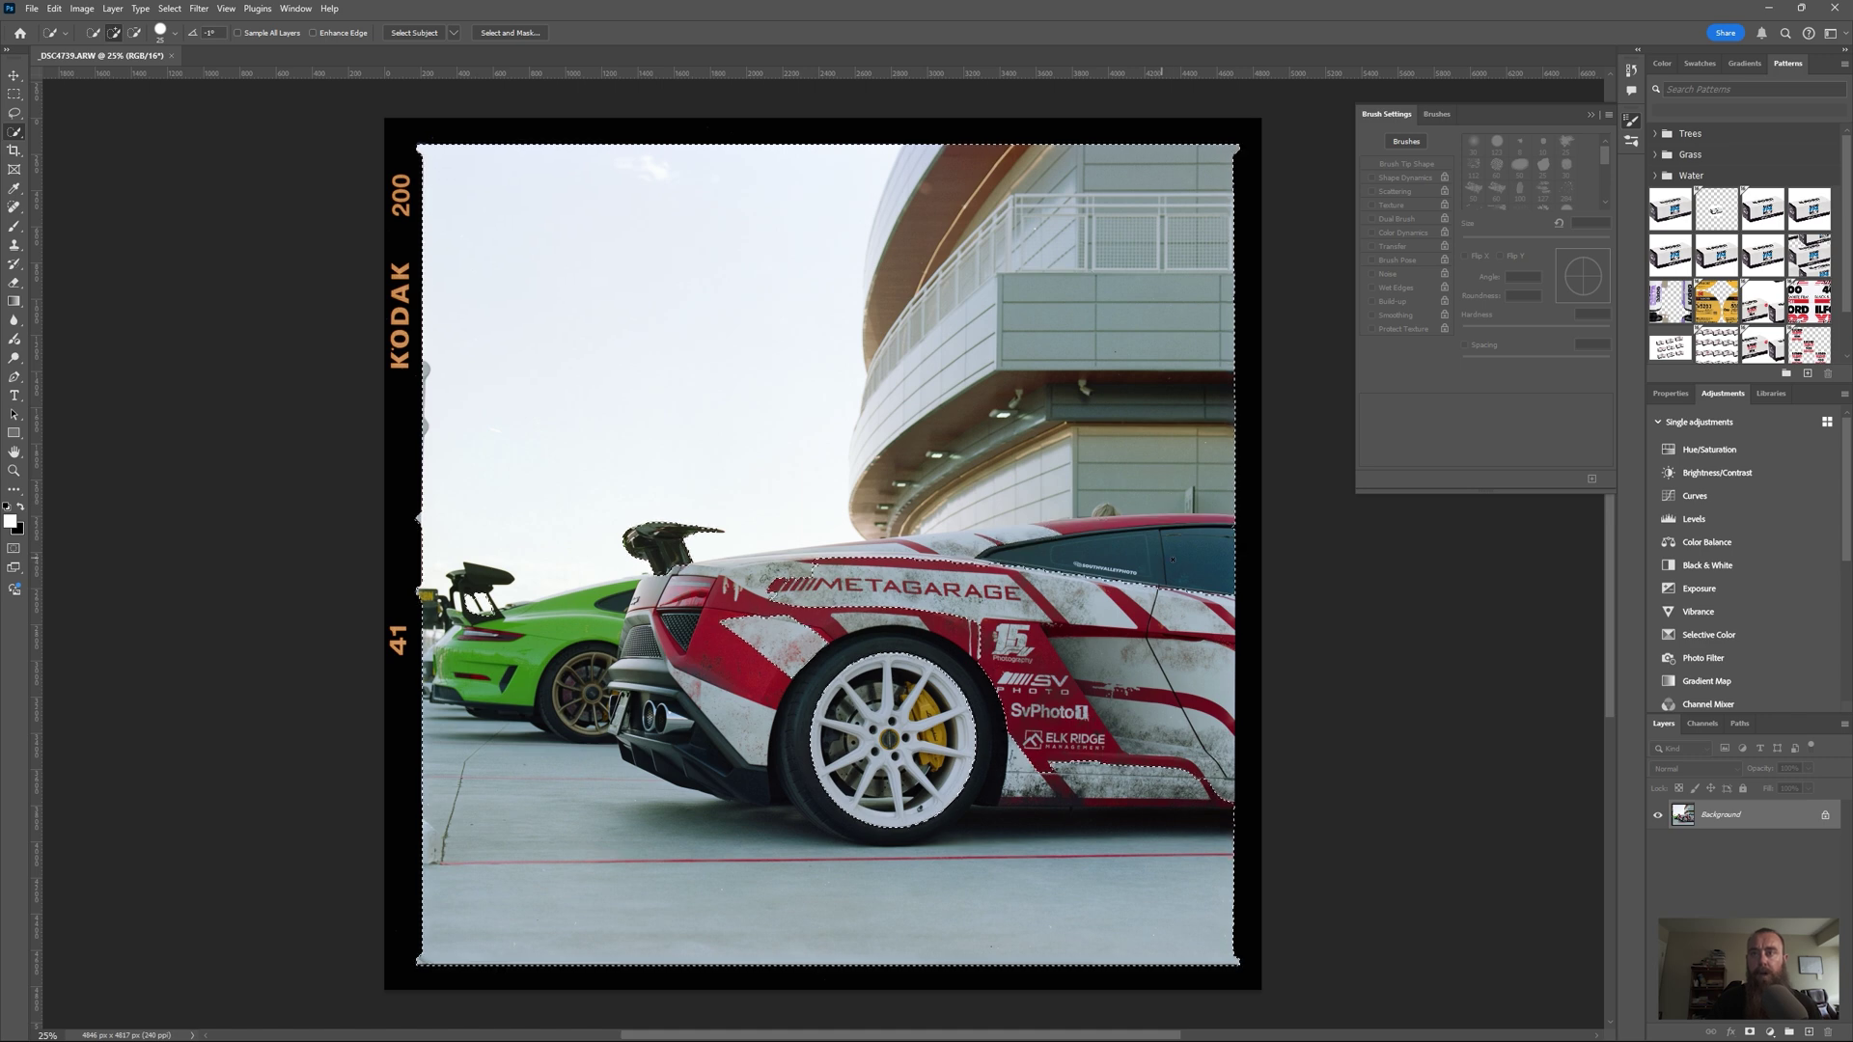
left_click_drag(1172, 560, 1179, 722)
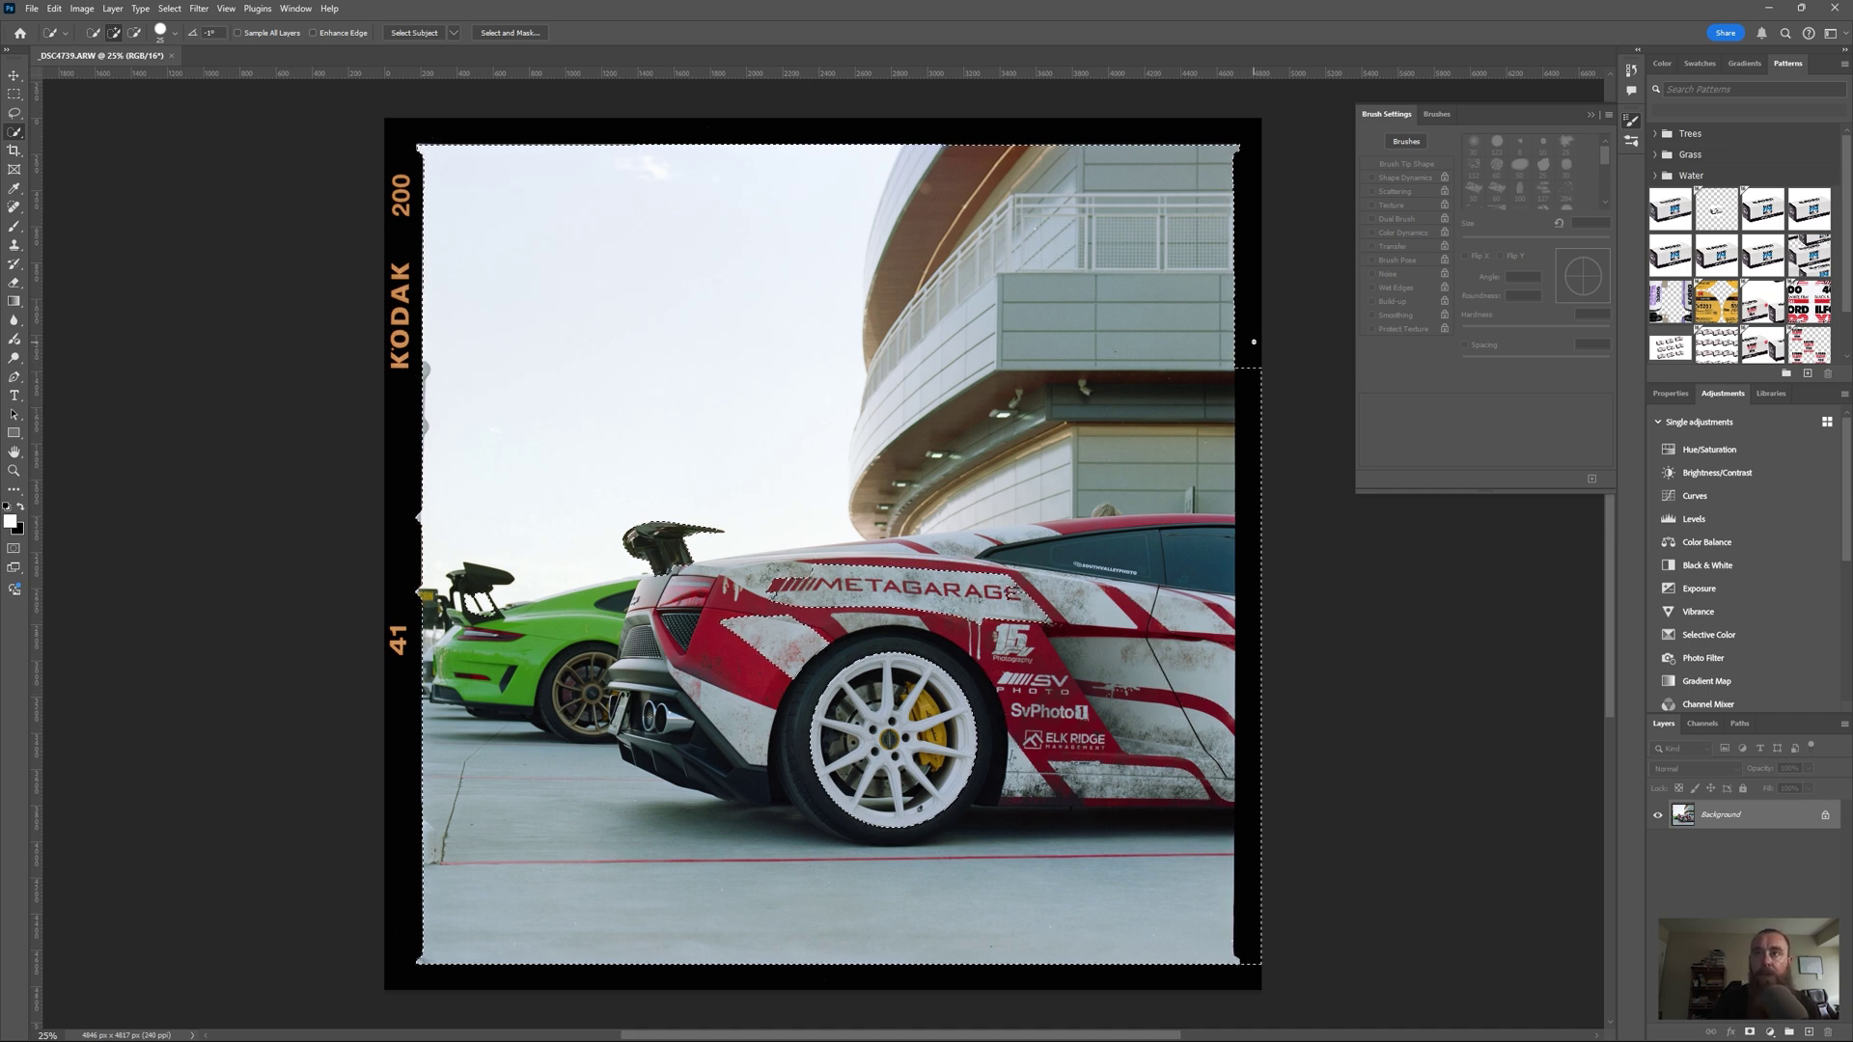
Step: Subtract the right film border from the selection, then add the METAGARAGE lettering and rear wheel
left_click(1256, 403, "alt")
left_click_drag(1256, 409, 1247, 961)
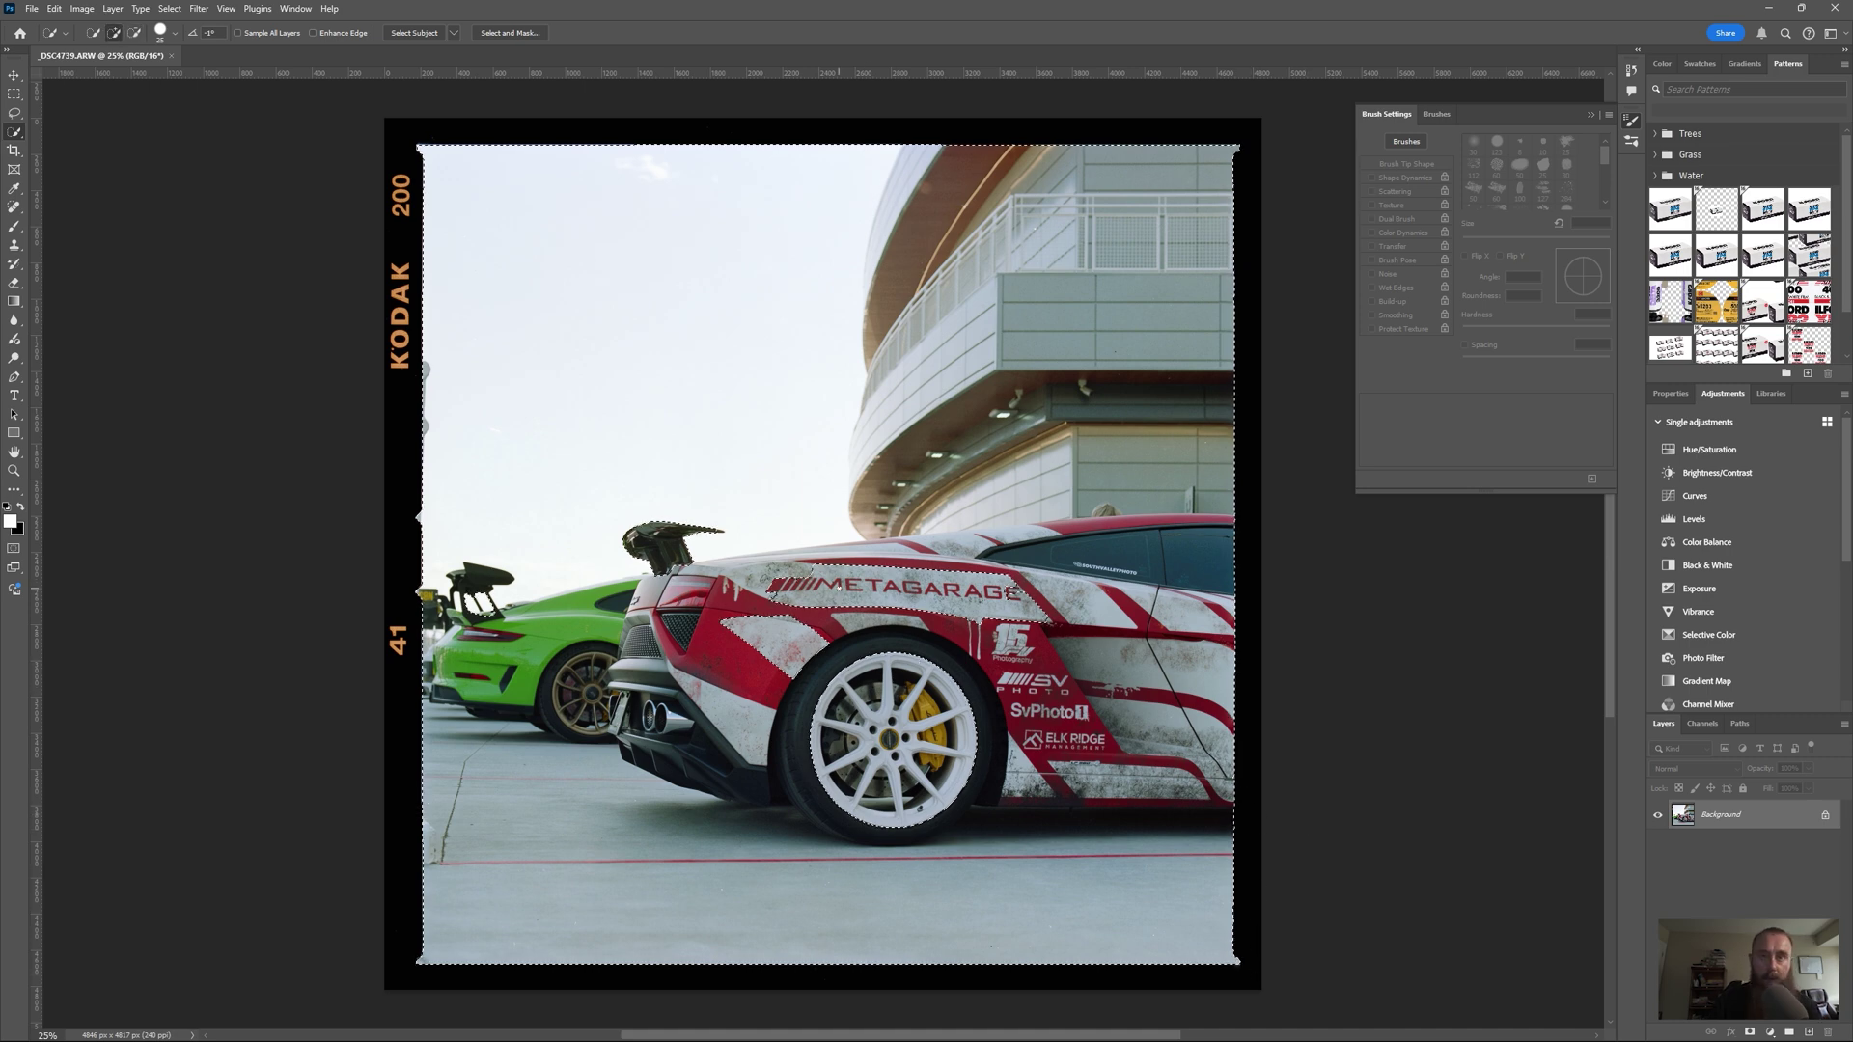
left_click_drag(883, 577, 858, 584)
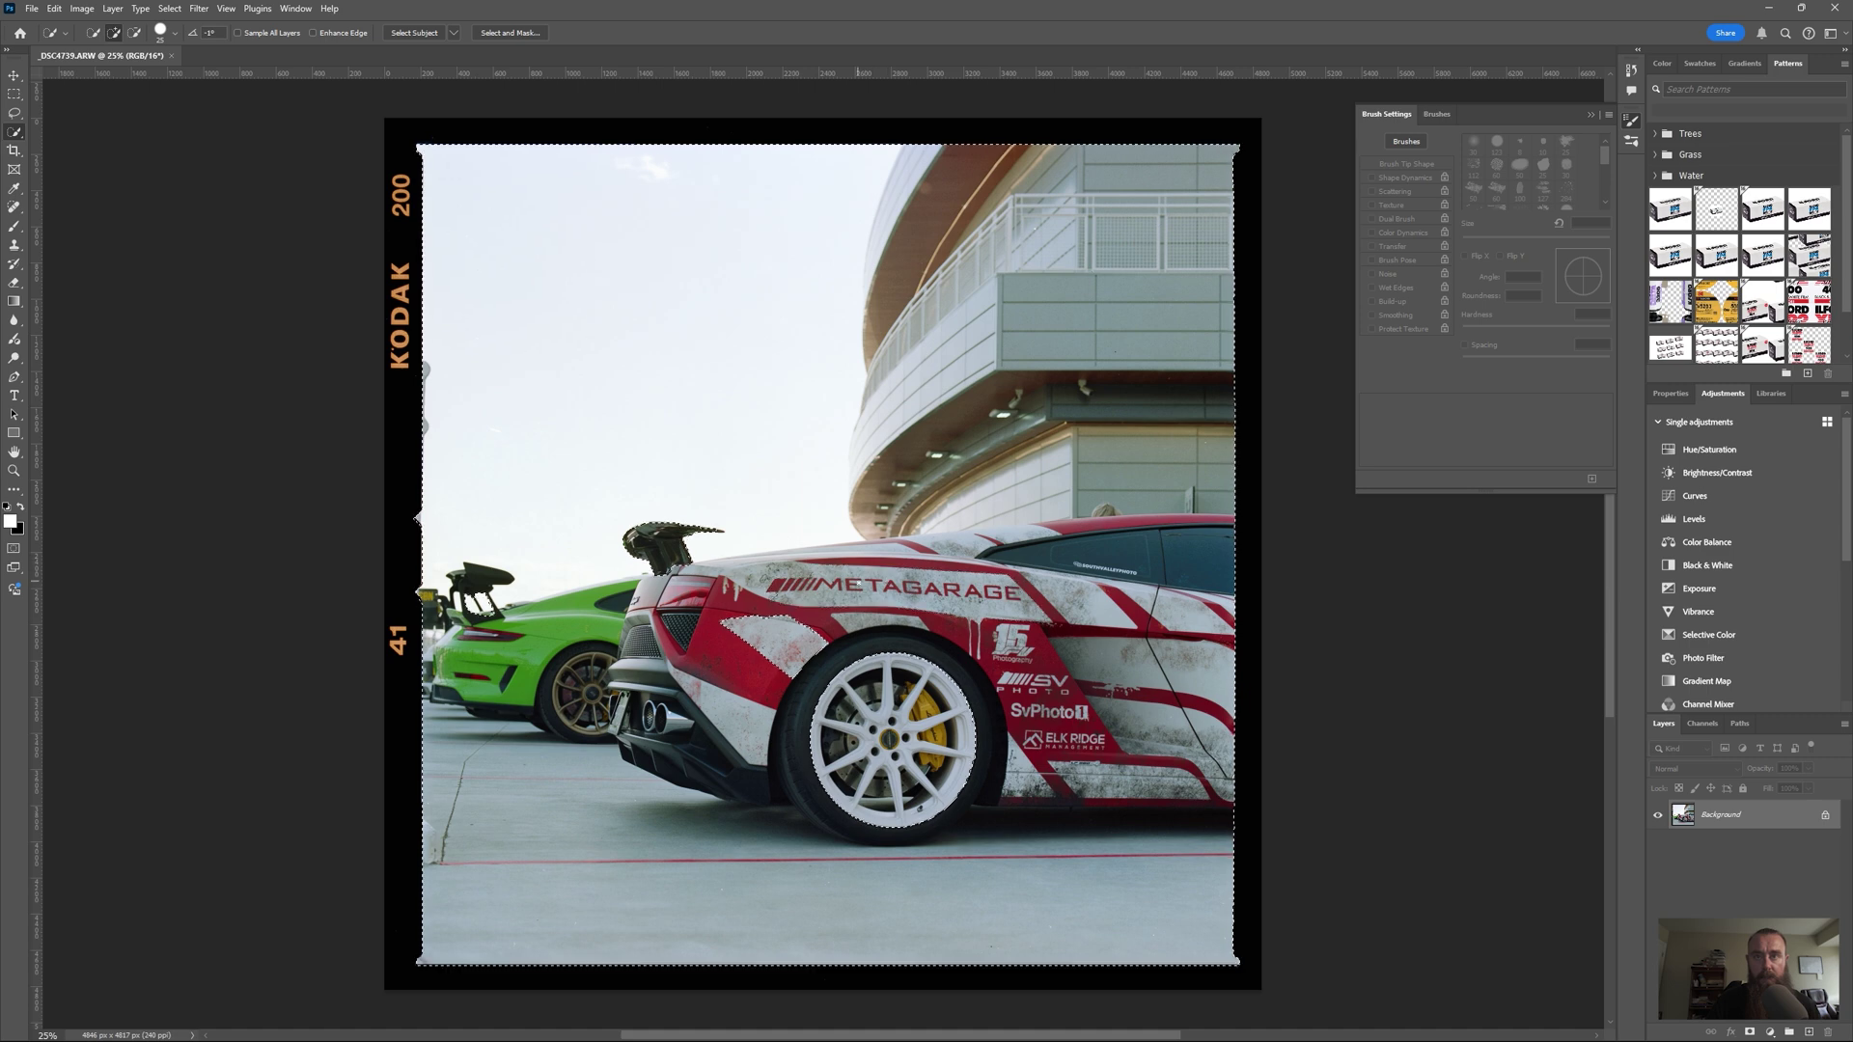
mouse_move(830, 695)
left_mouse_down()
mouse_move(912, 787)
mouse_move(864, 777)
left_mouse_up()
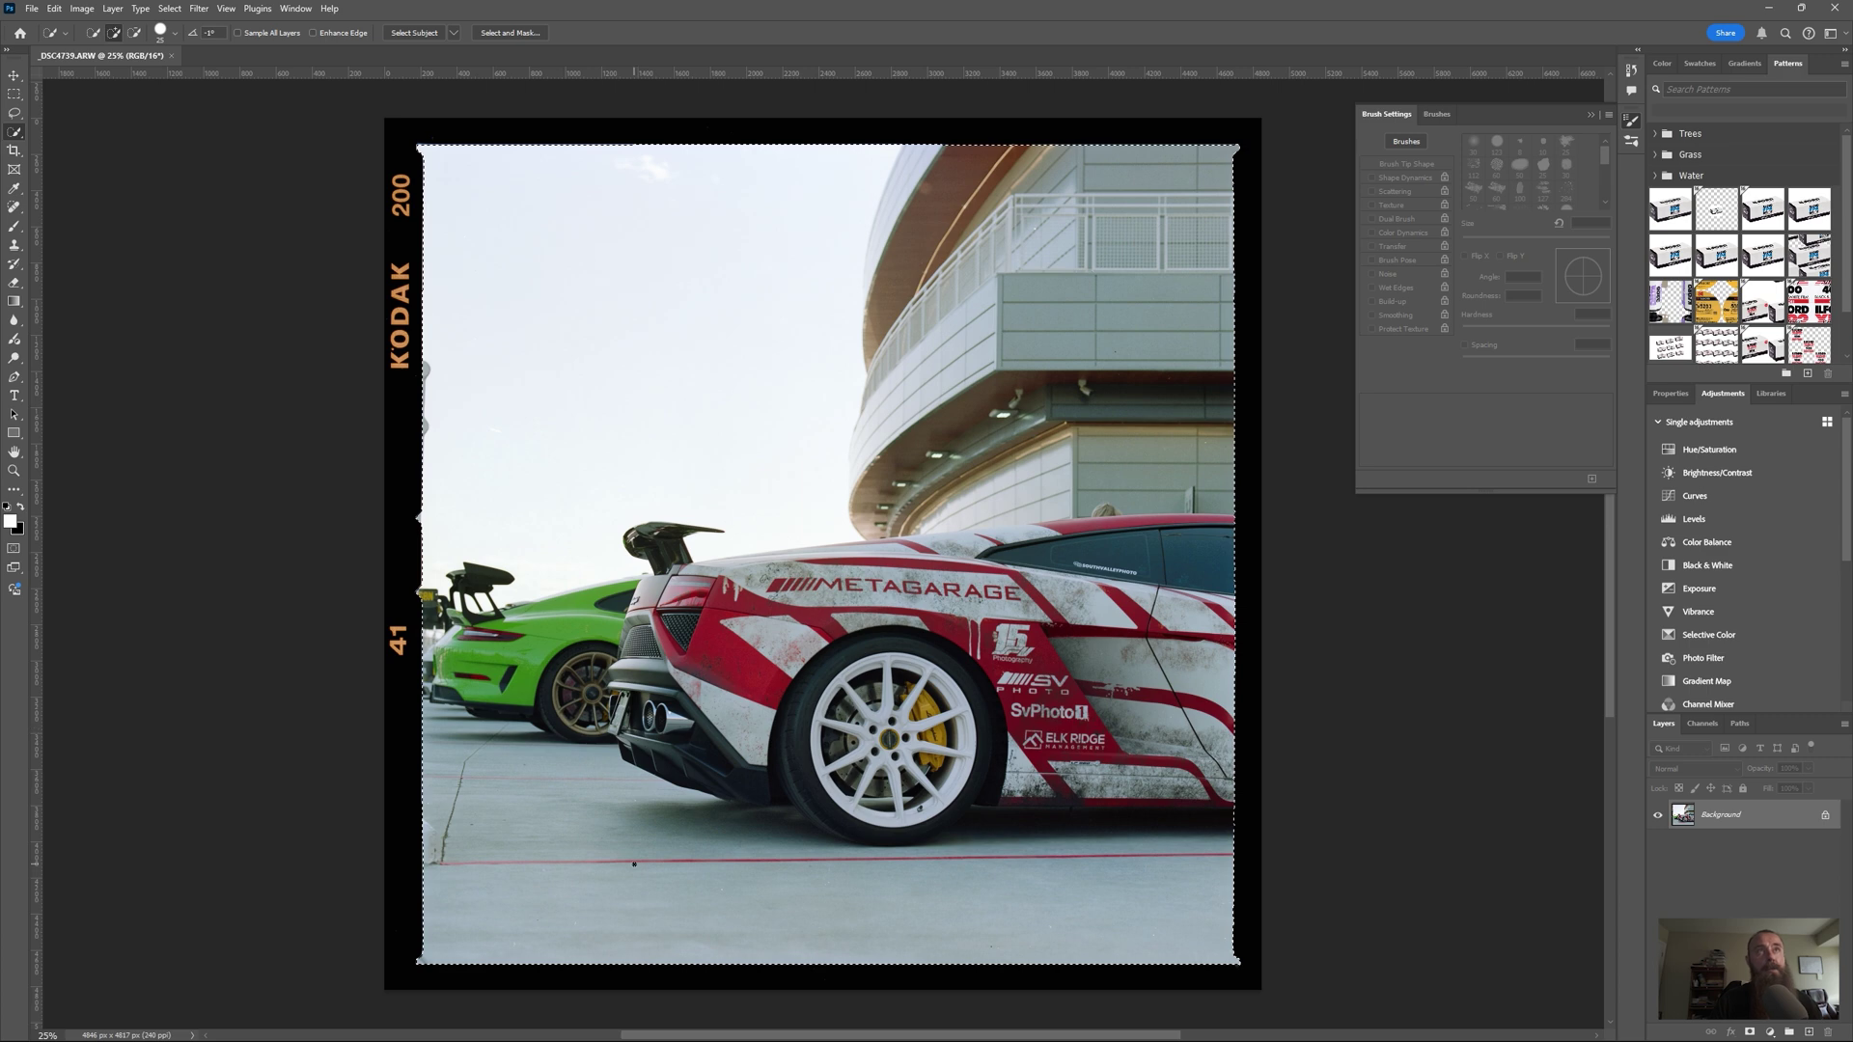
left_click(202, 8)
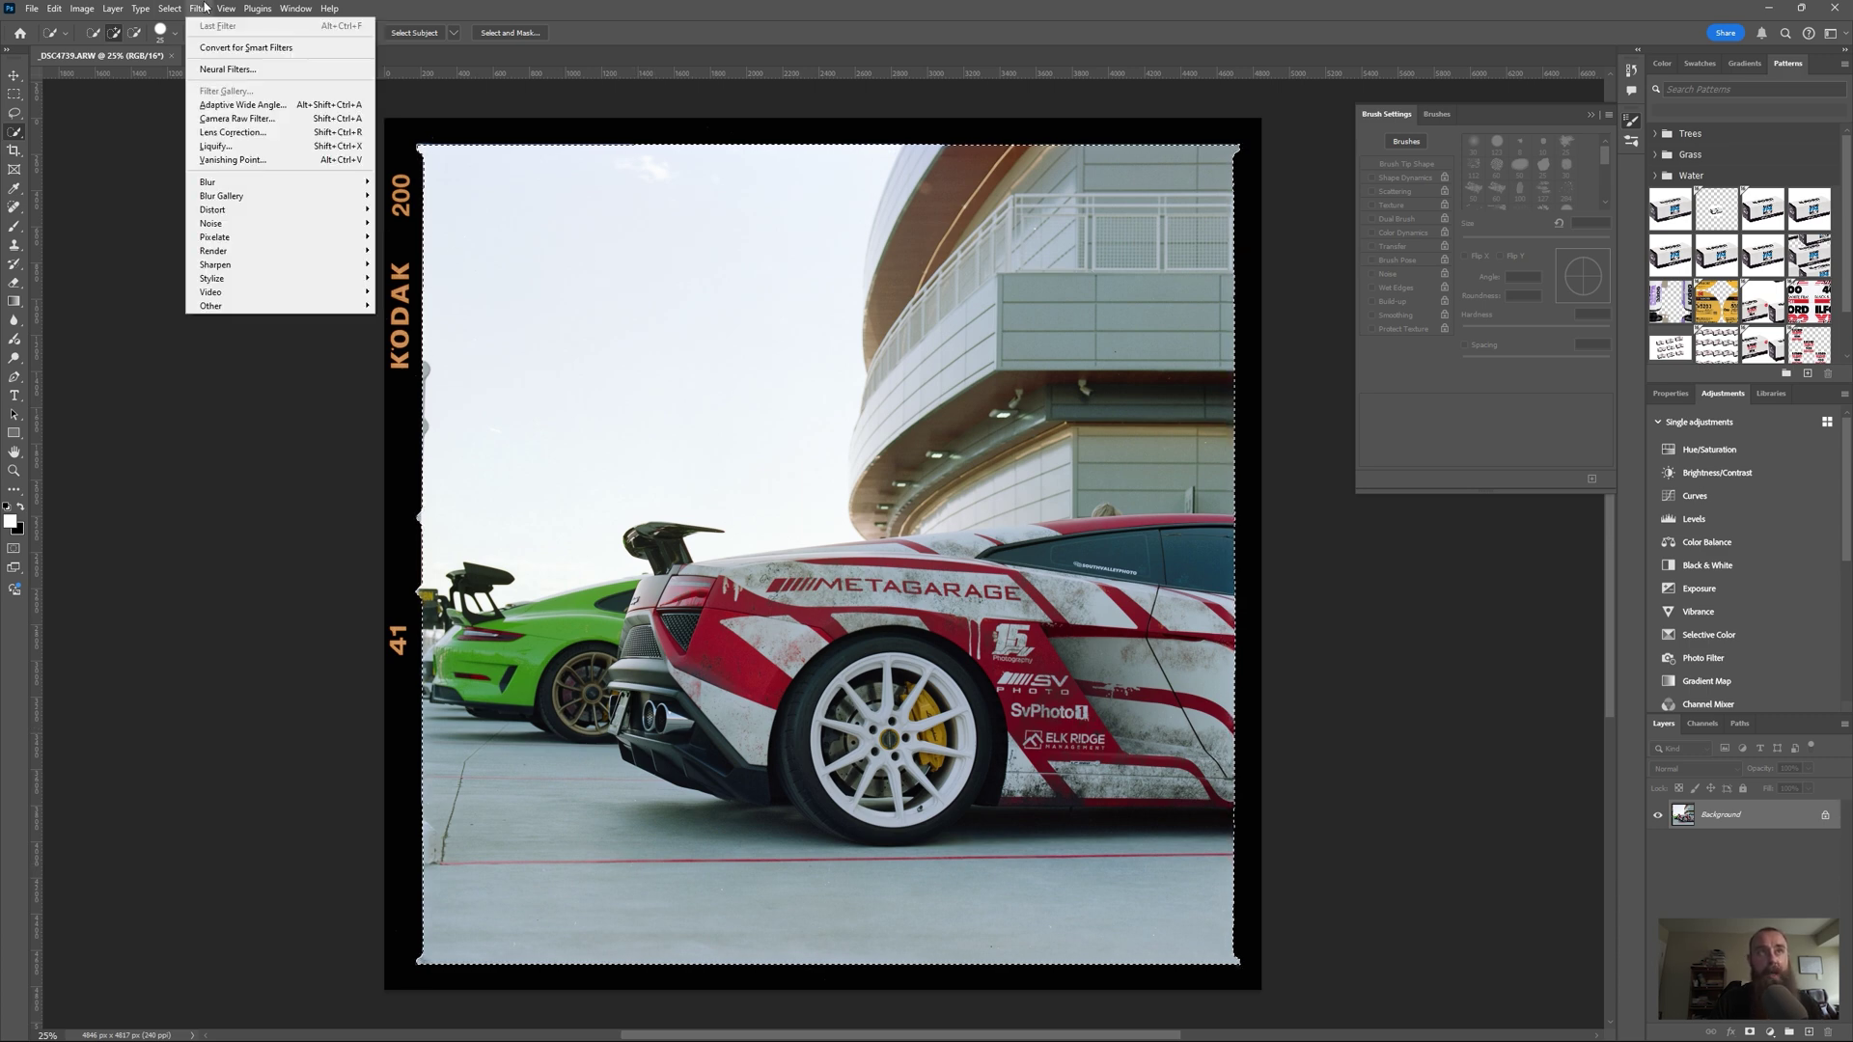
Step: In the Camera Raw Filter, set the curve to Highlights about -11, Lights slightly lower, Darks +6
left_click(228, 122)
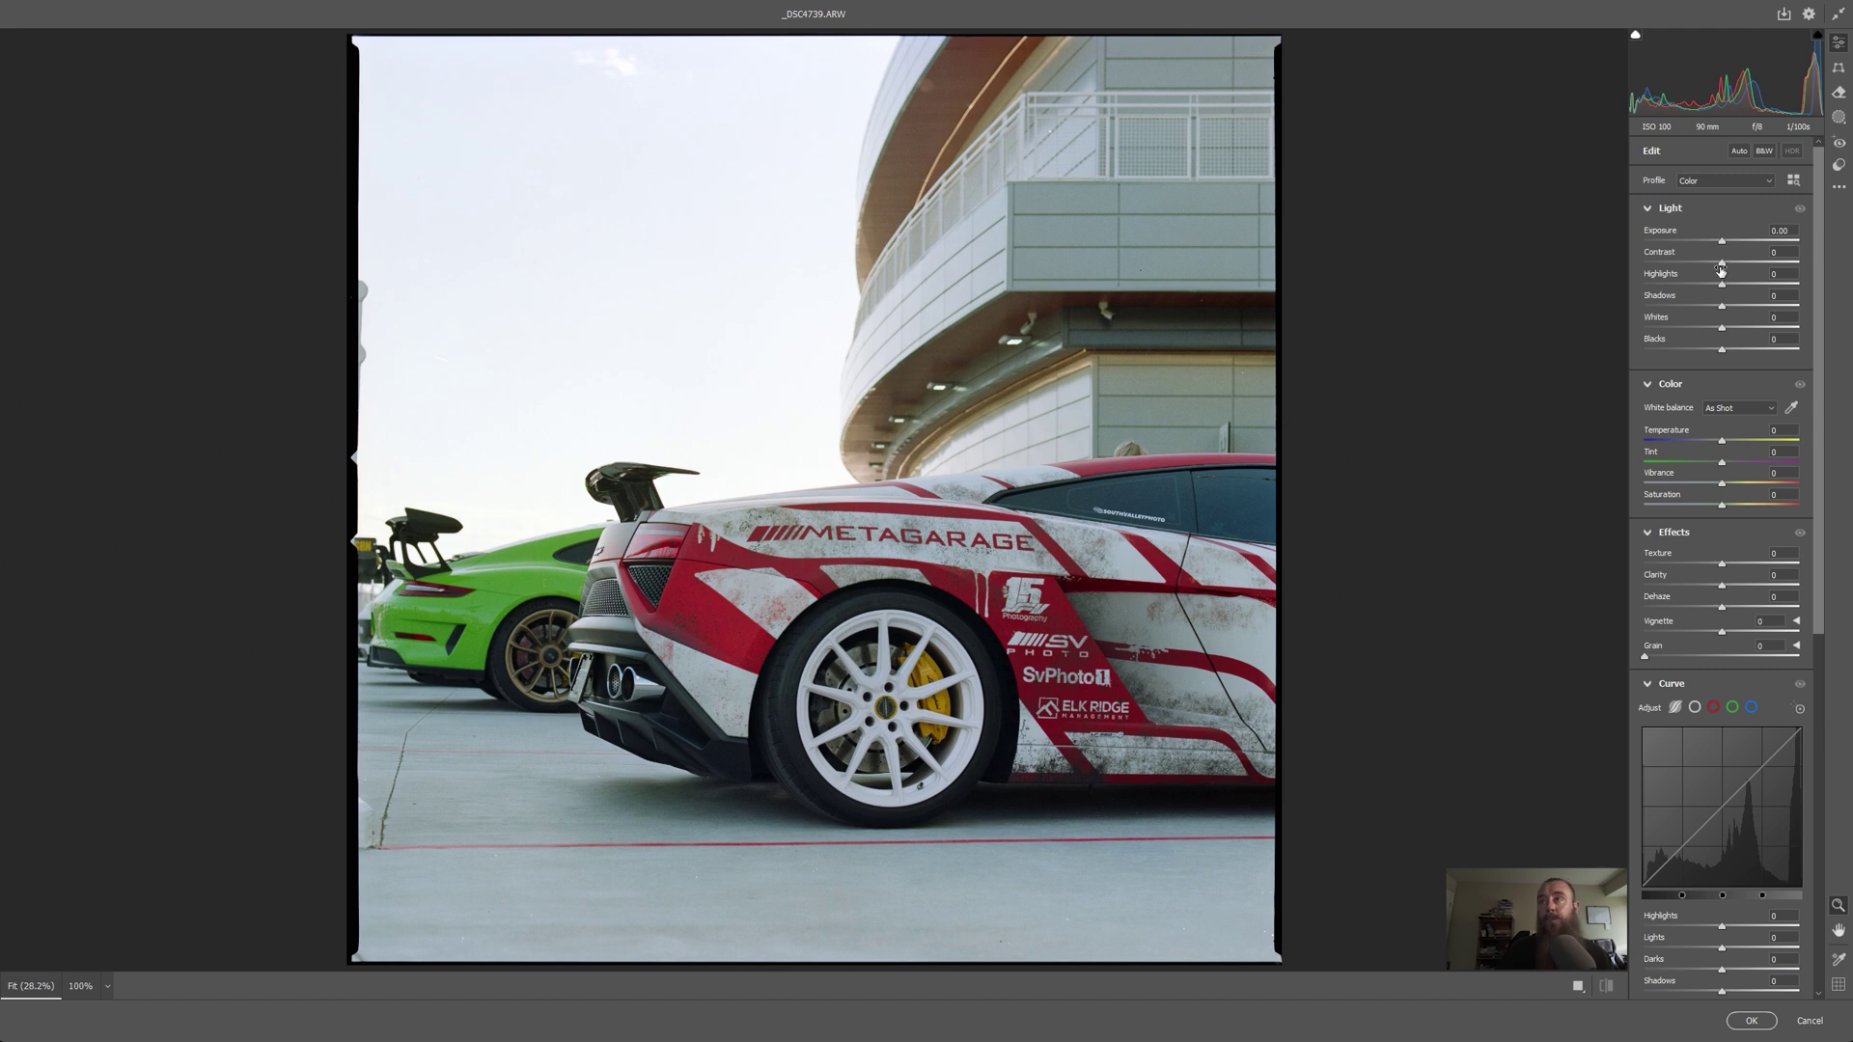
scroll(1726, 272, "down", 3)
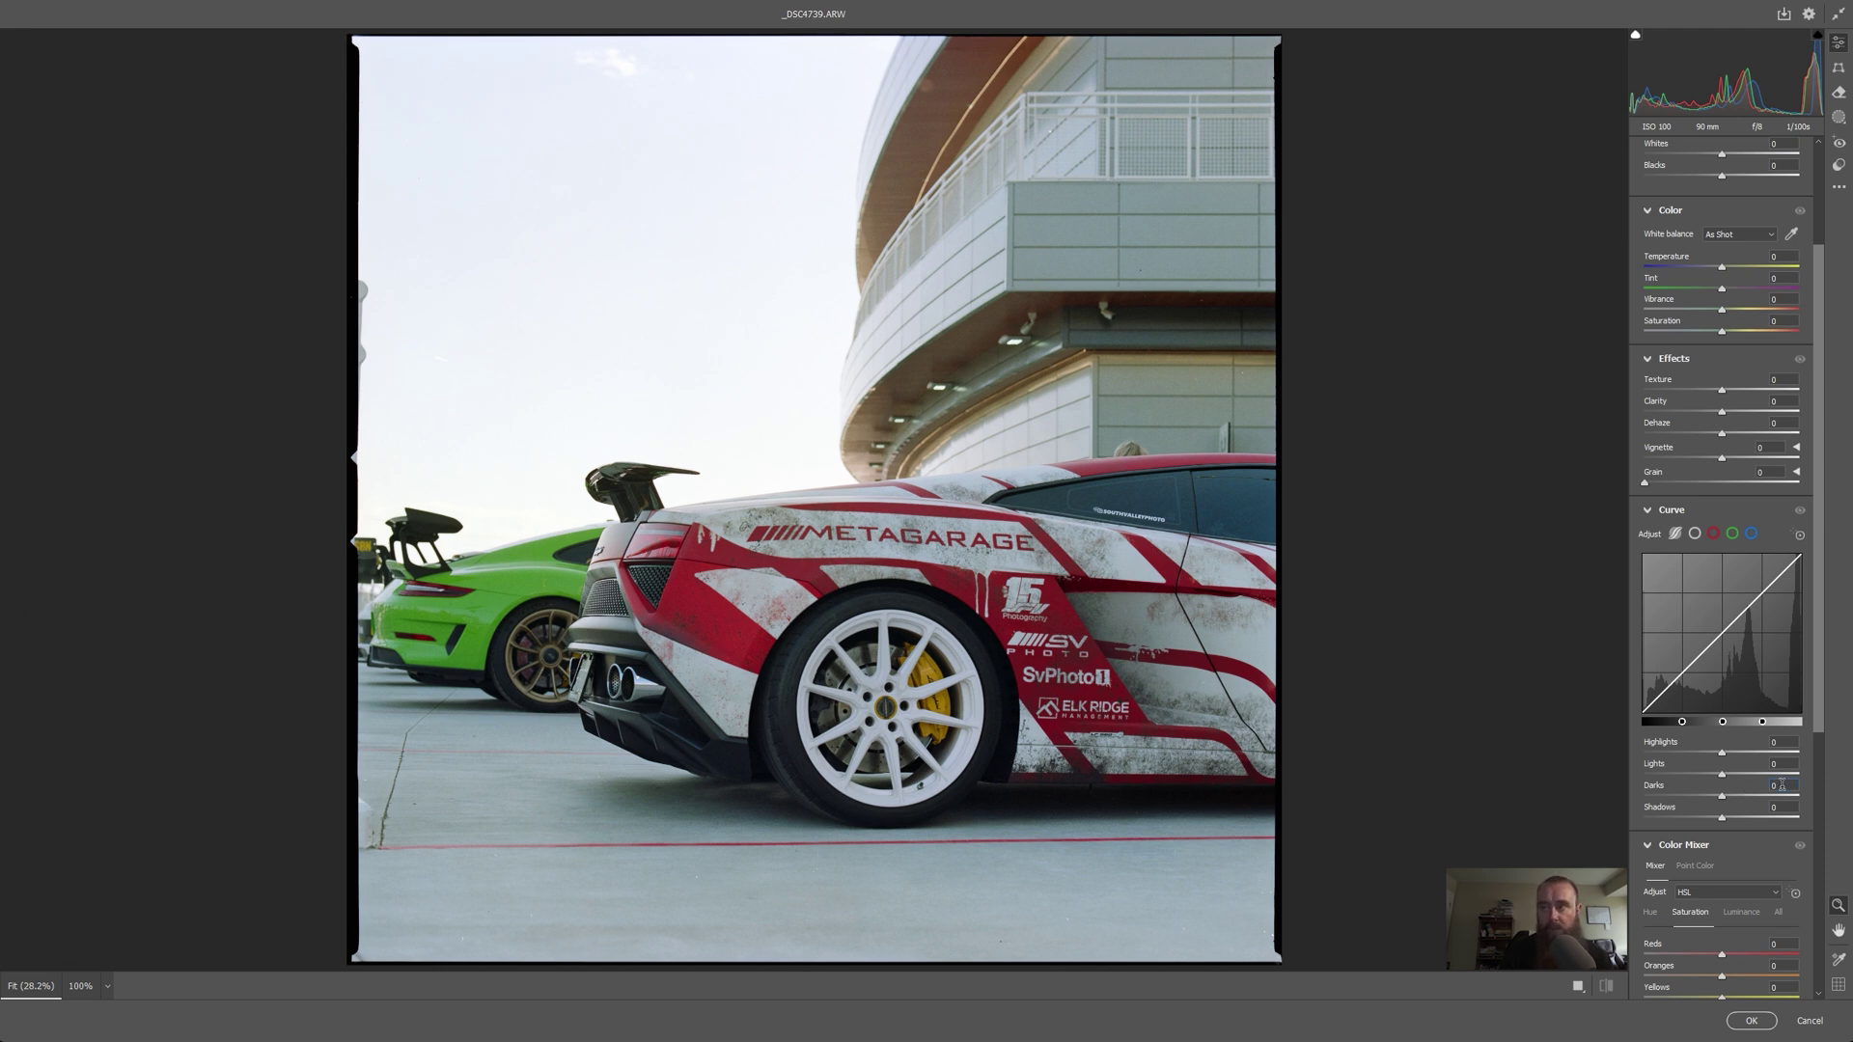
left_click(1781, 785)
key("Up")
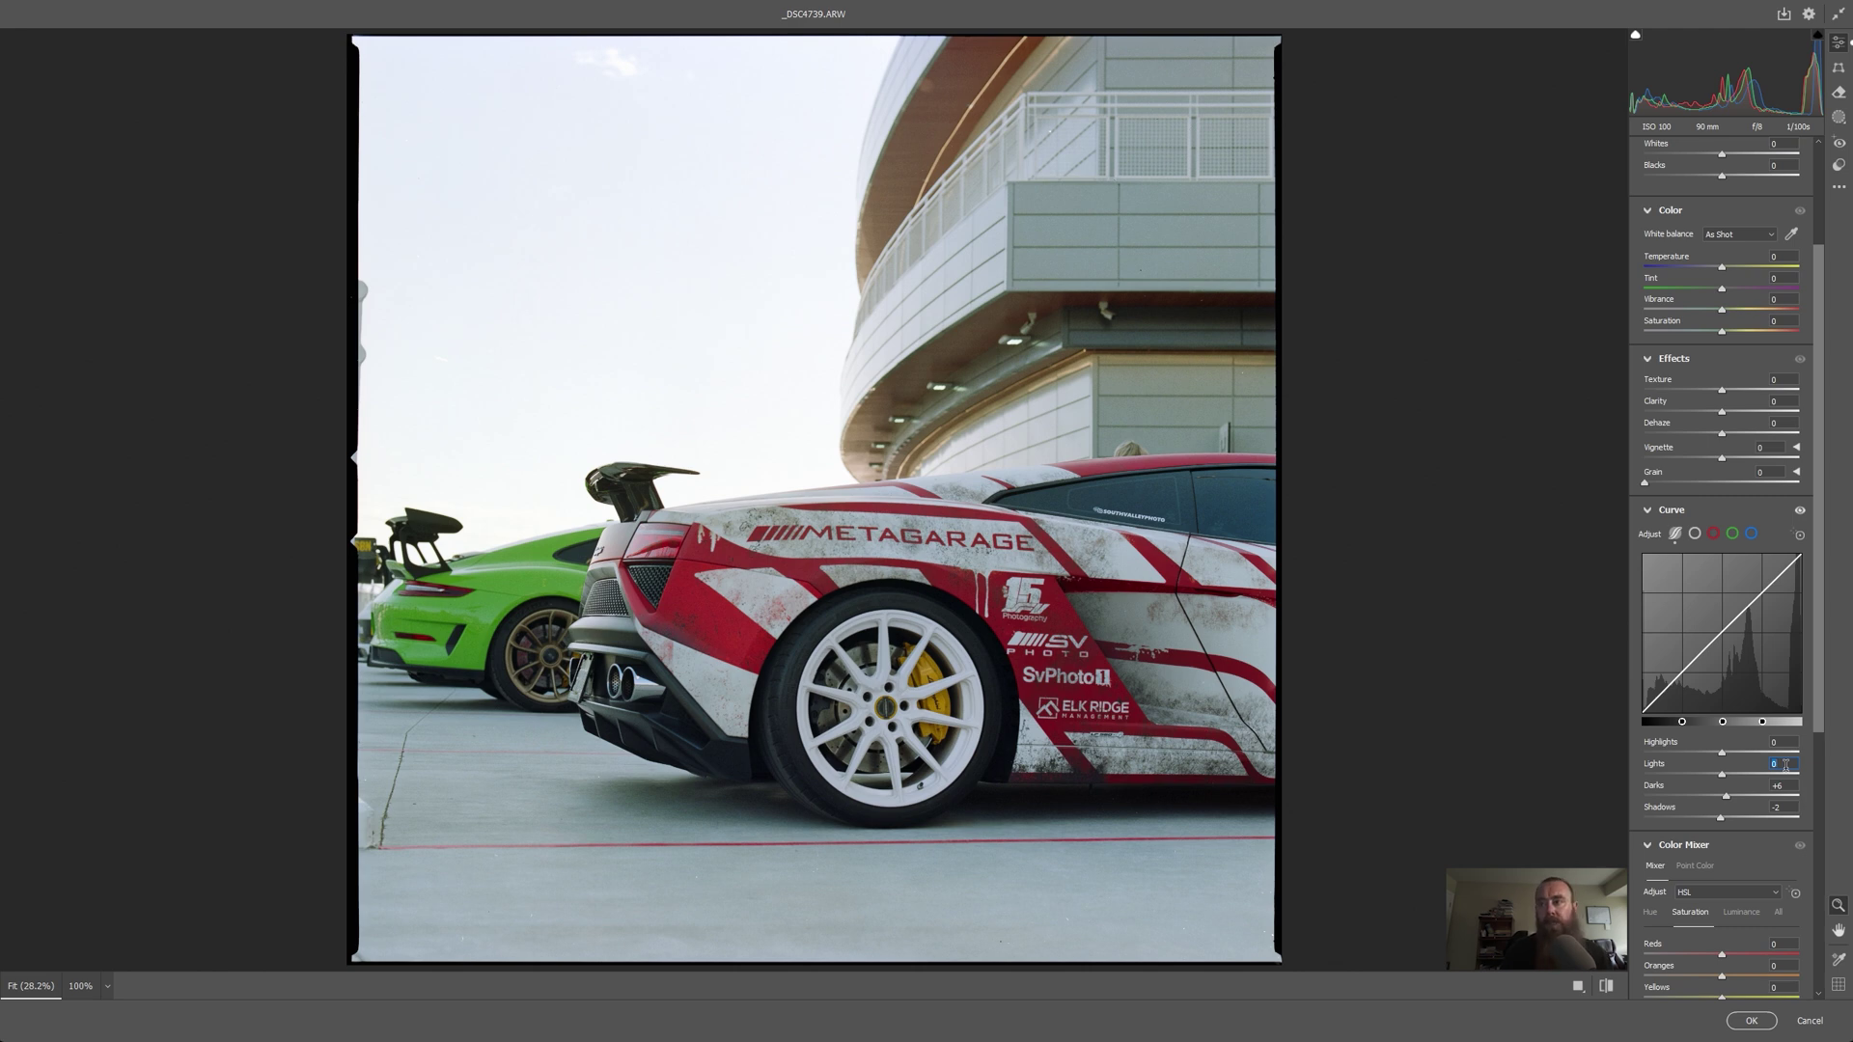
key("Down")
key("Down")
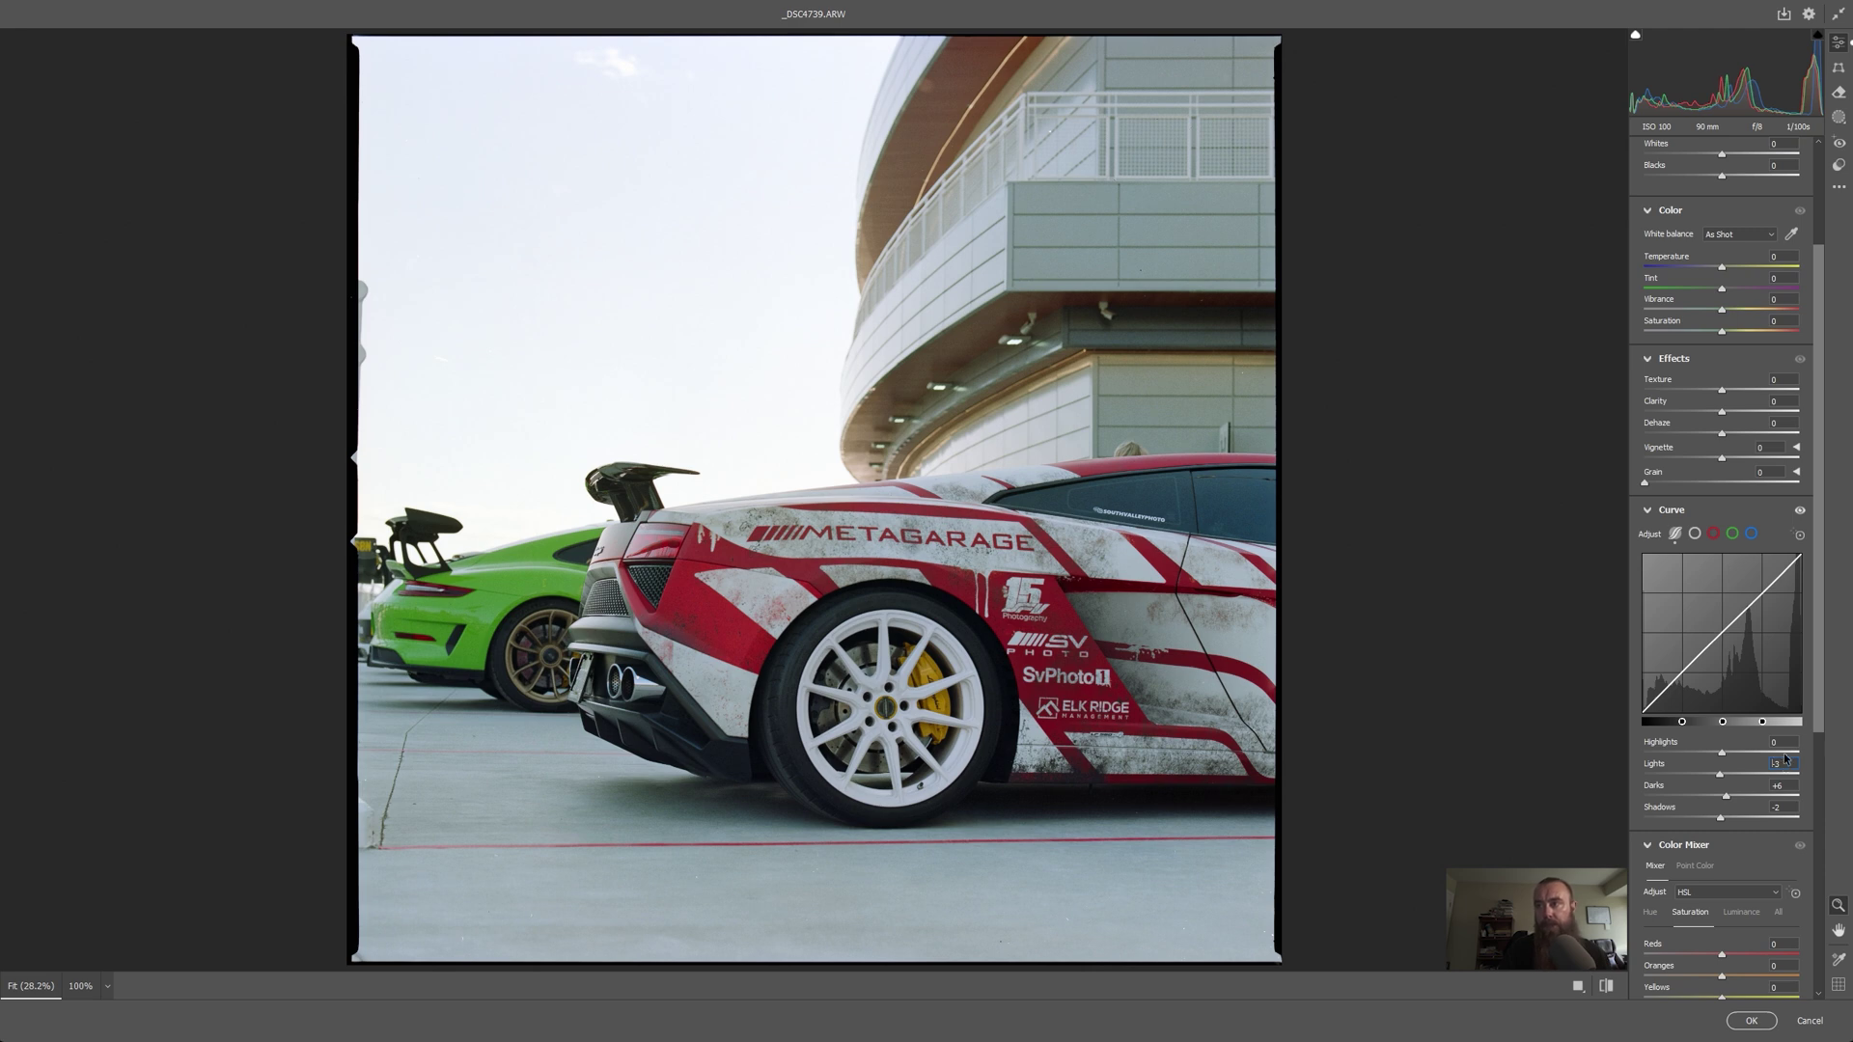
left_click_drag(1724, 754, 1628, 791)
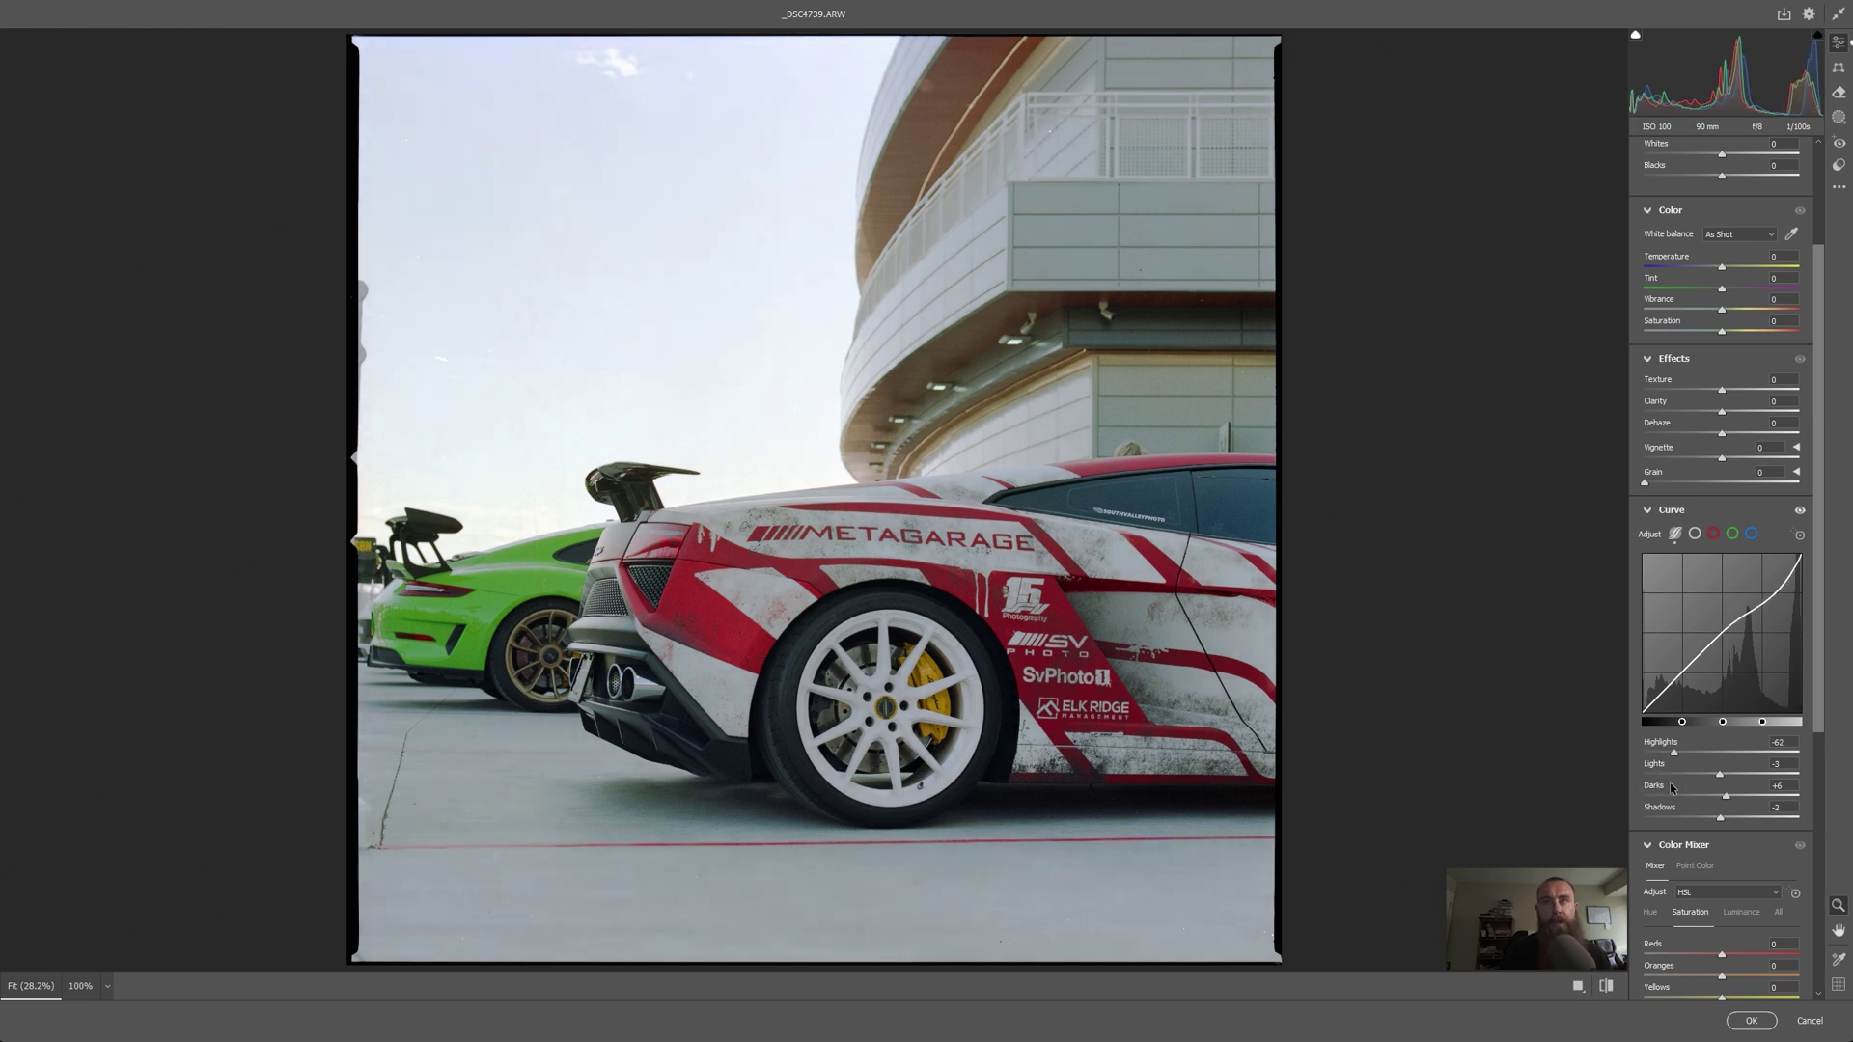
left_click_drag(1649, 791, 1717, 787)
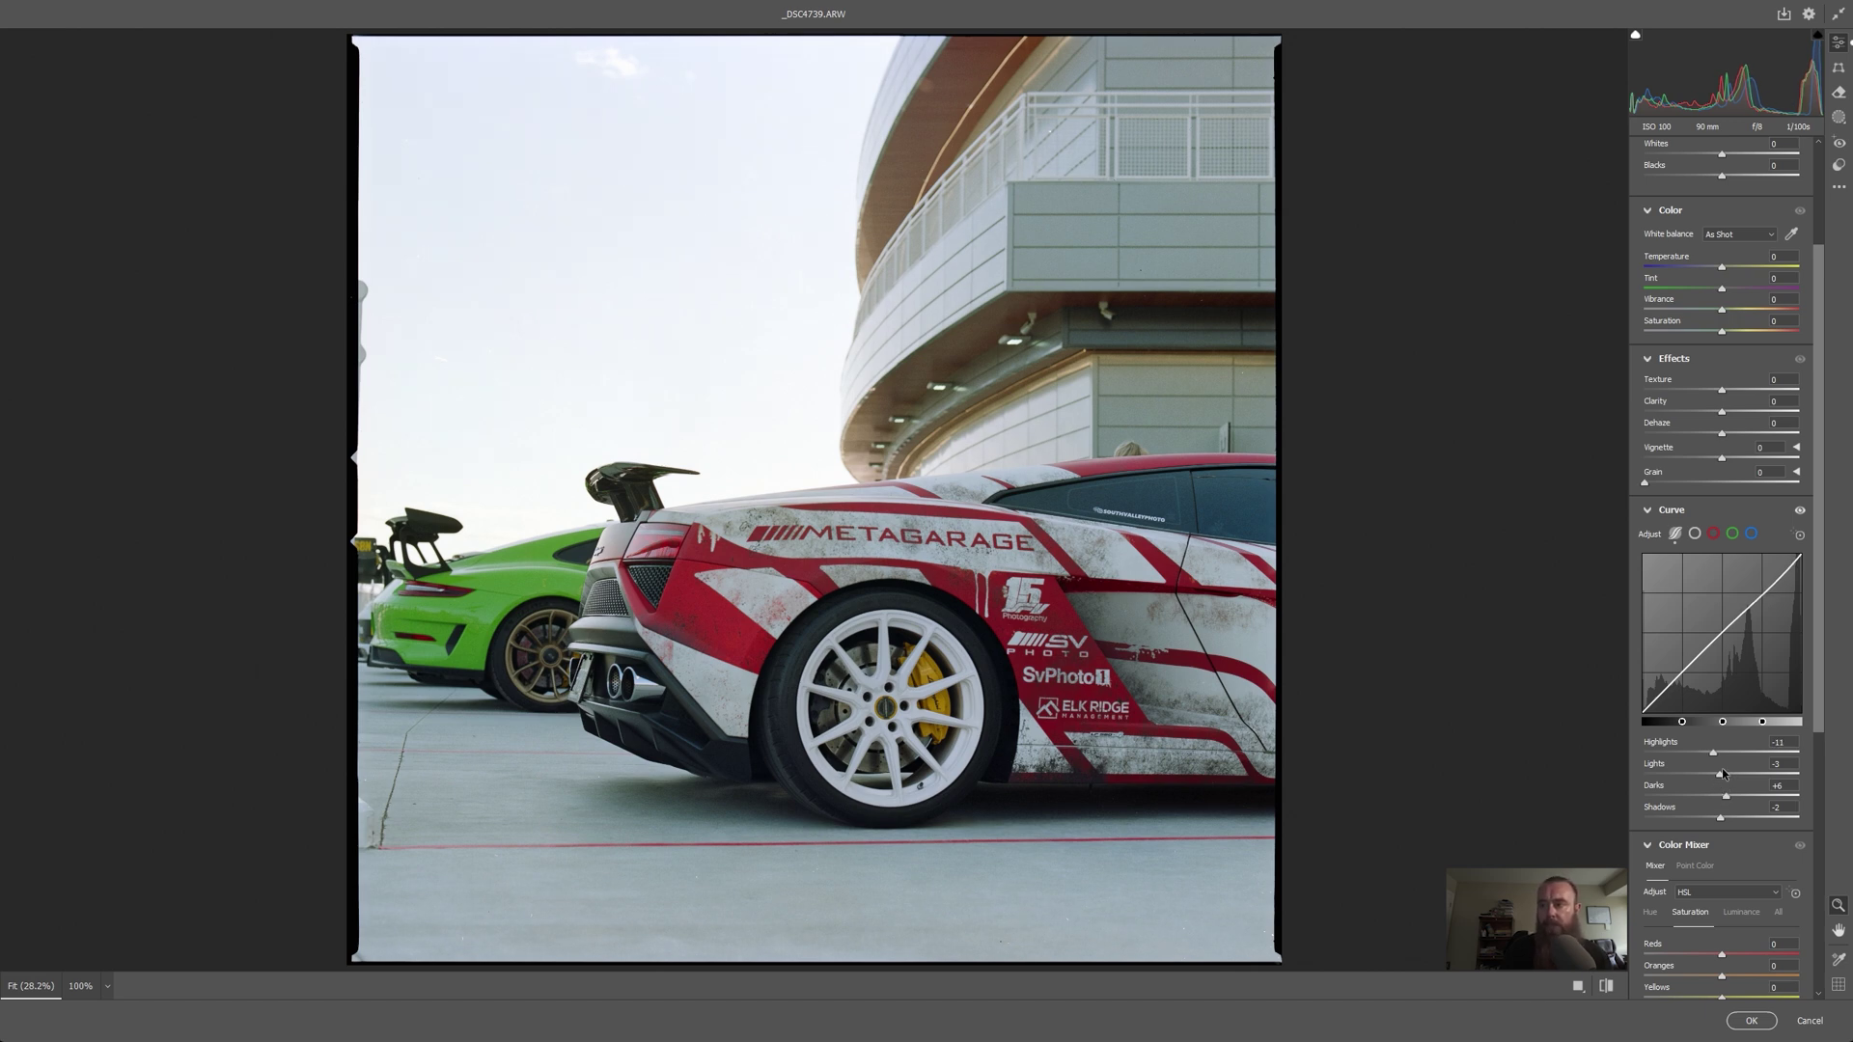
scroll(1715, 812, "up", 2)
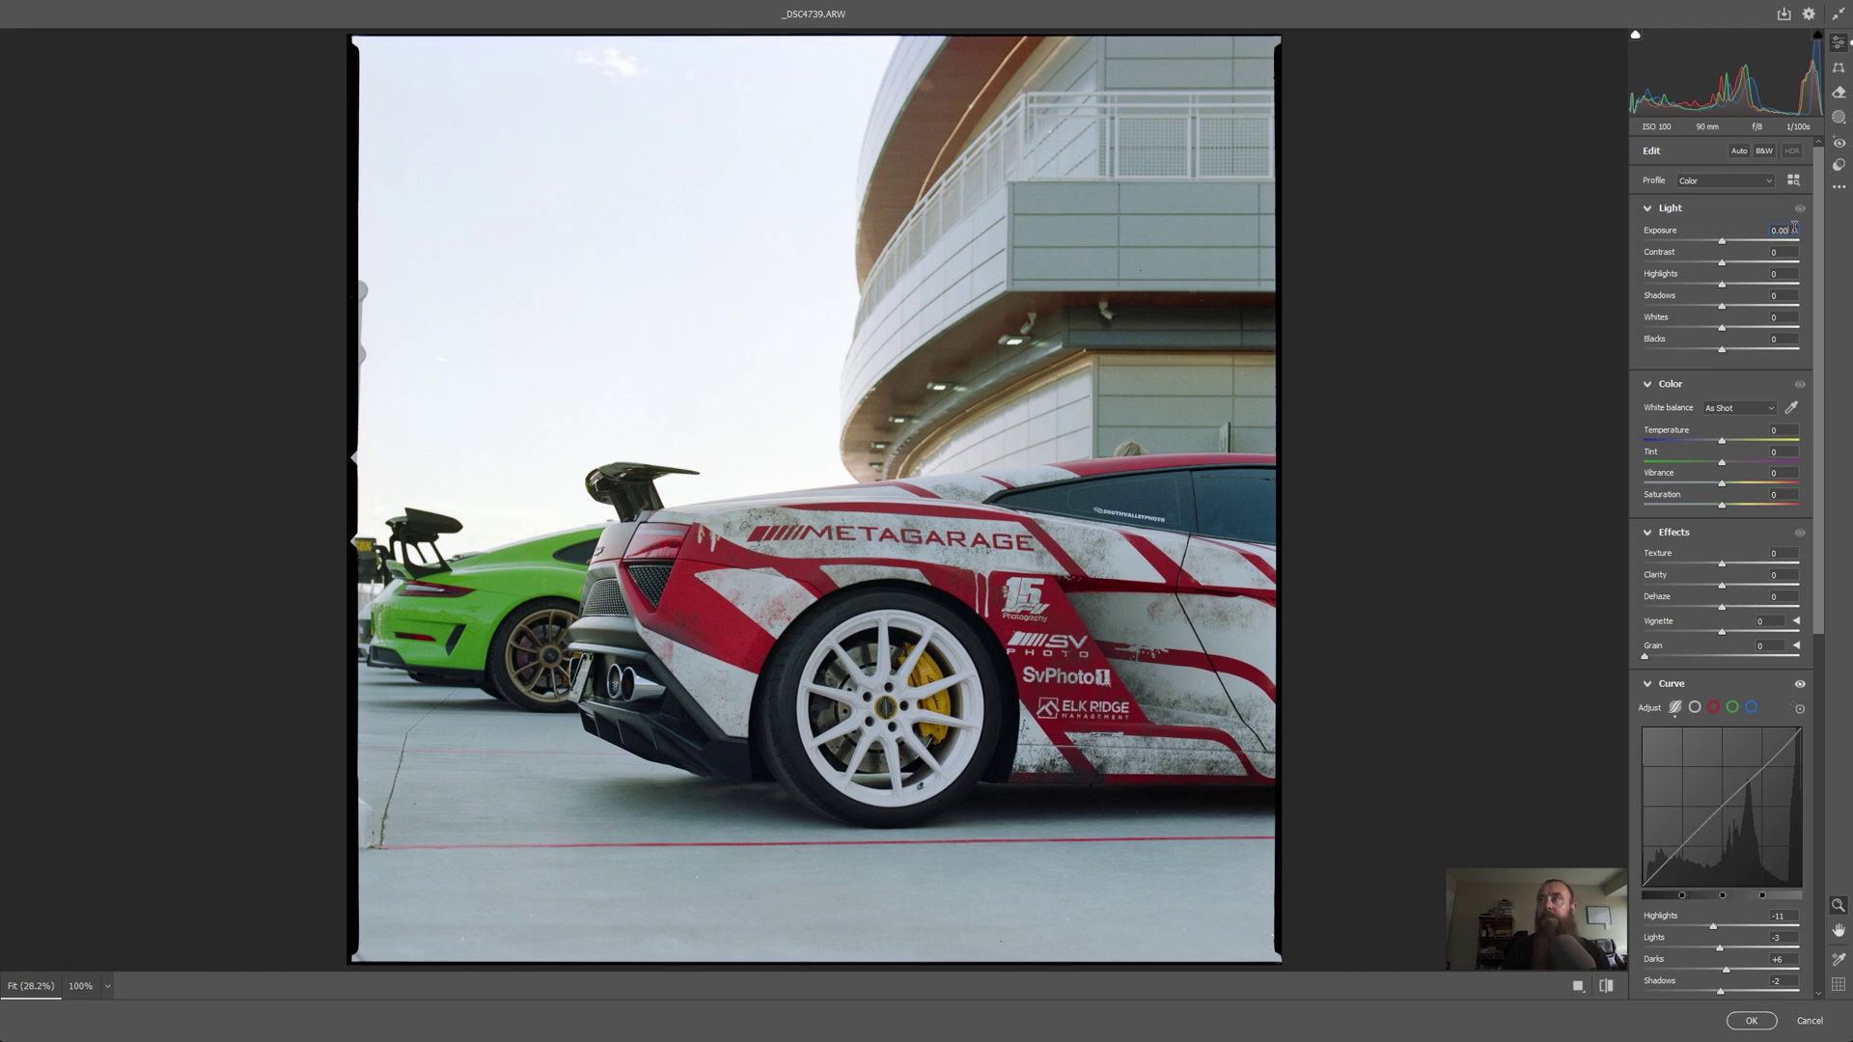
Step: Set Light to Exposure +0.04, Contrast +2, Highlights -5, Shadows +2, Whites +2, Blacks -2
key("Up")
key("Up")
key("Up")
key("Up")
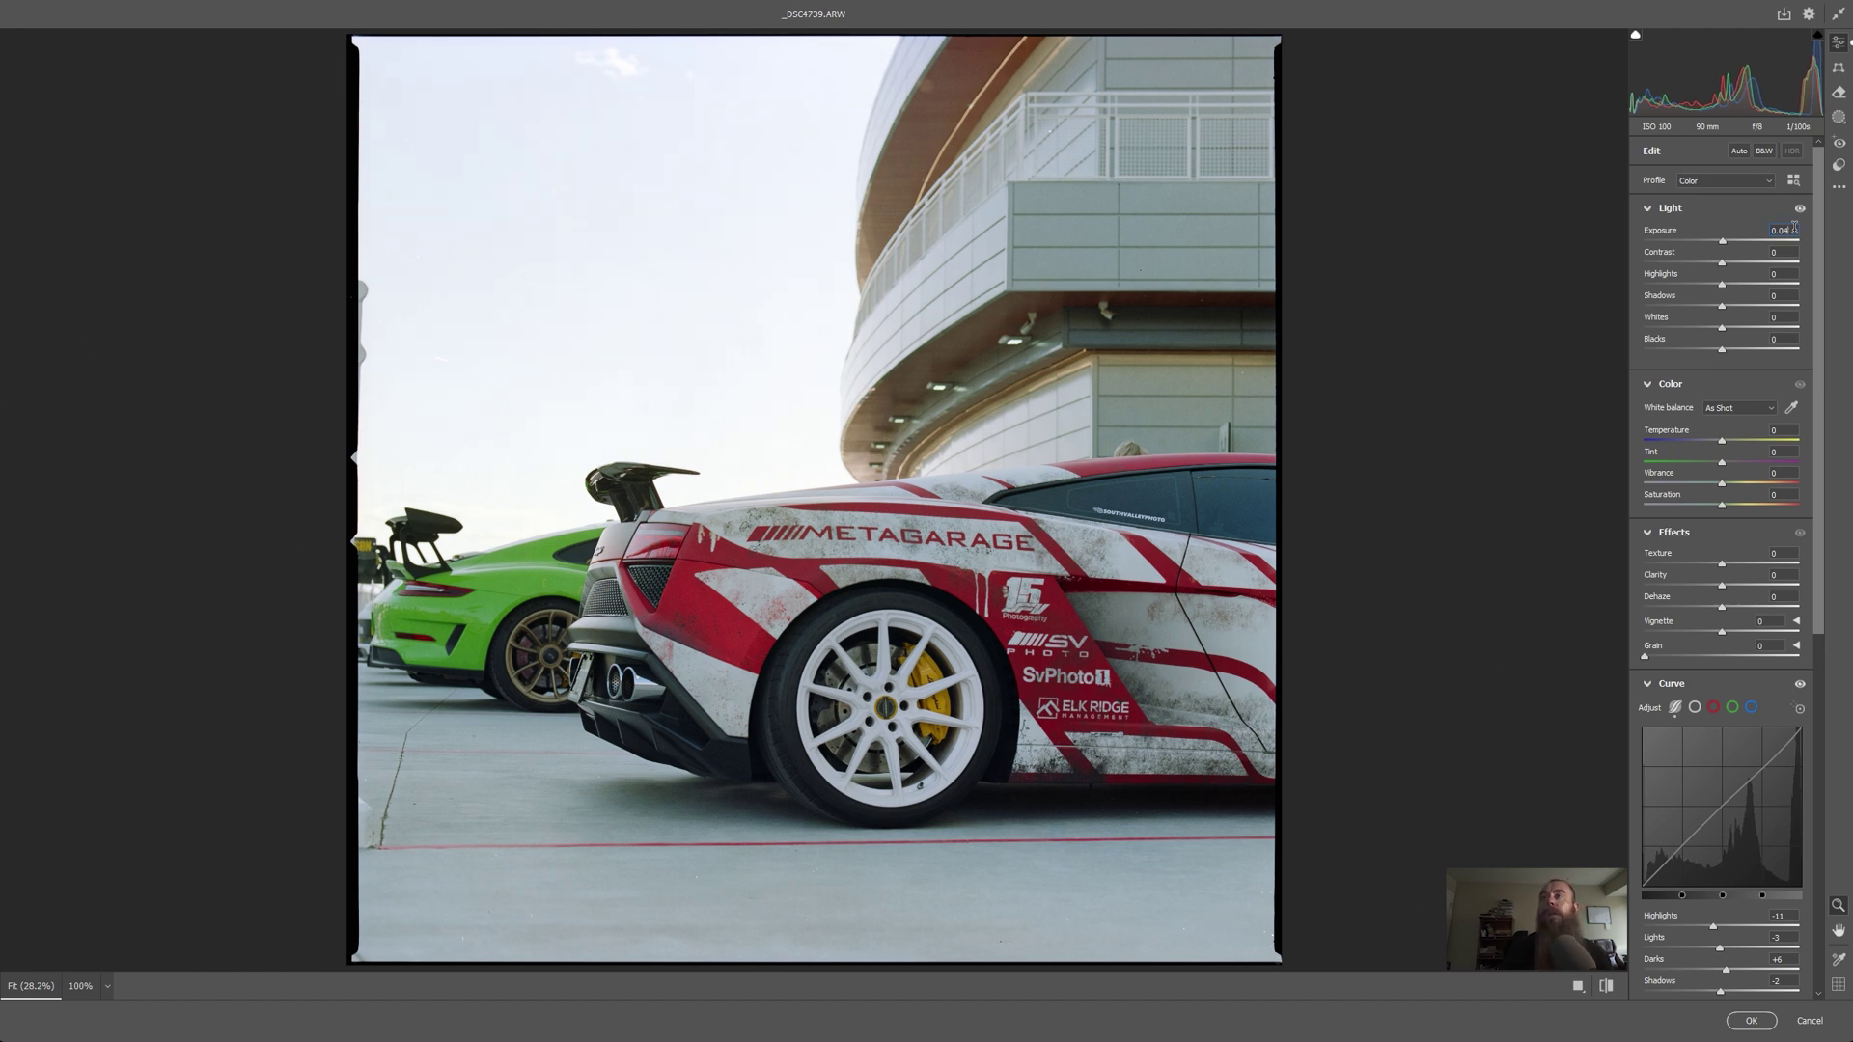
left_click(1788, 251)
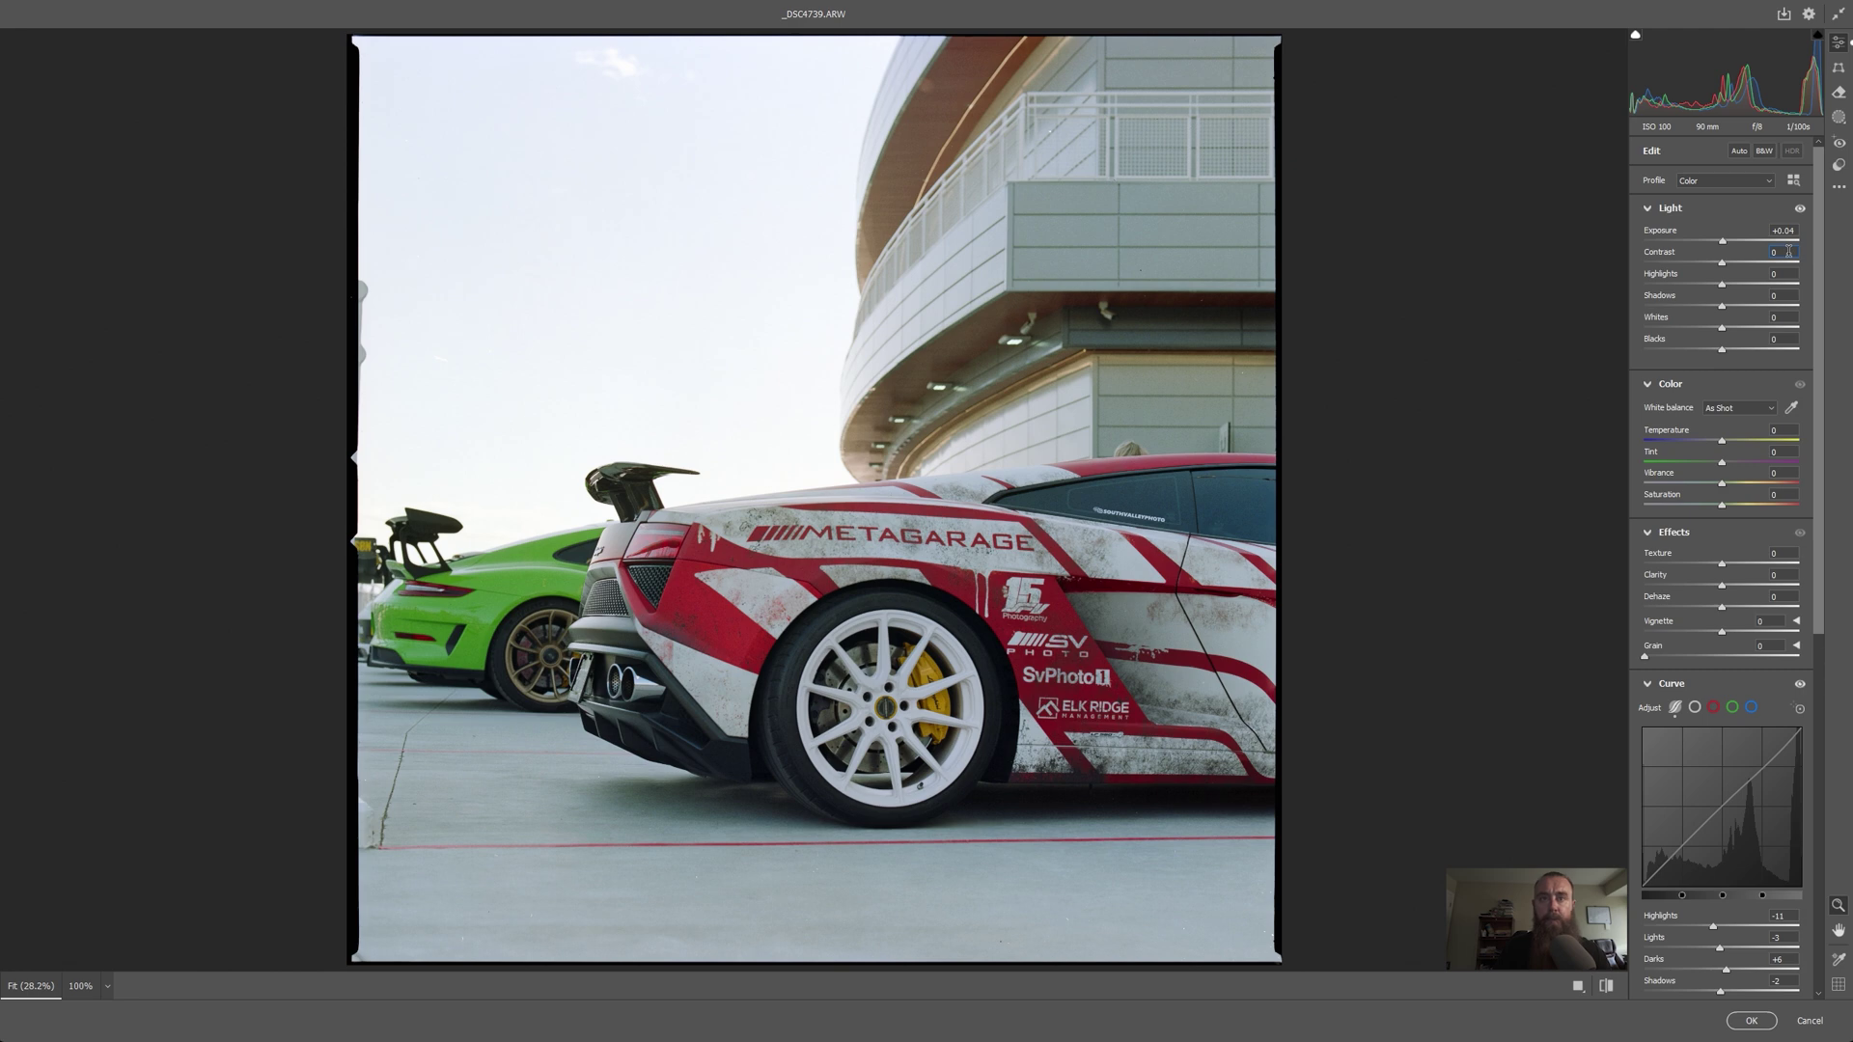
key("Up")
left_click(1791, 273)
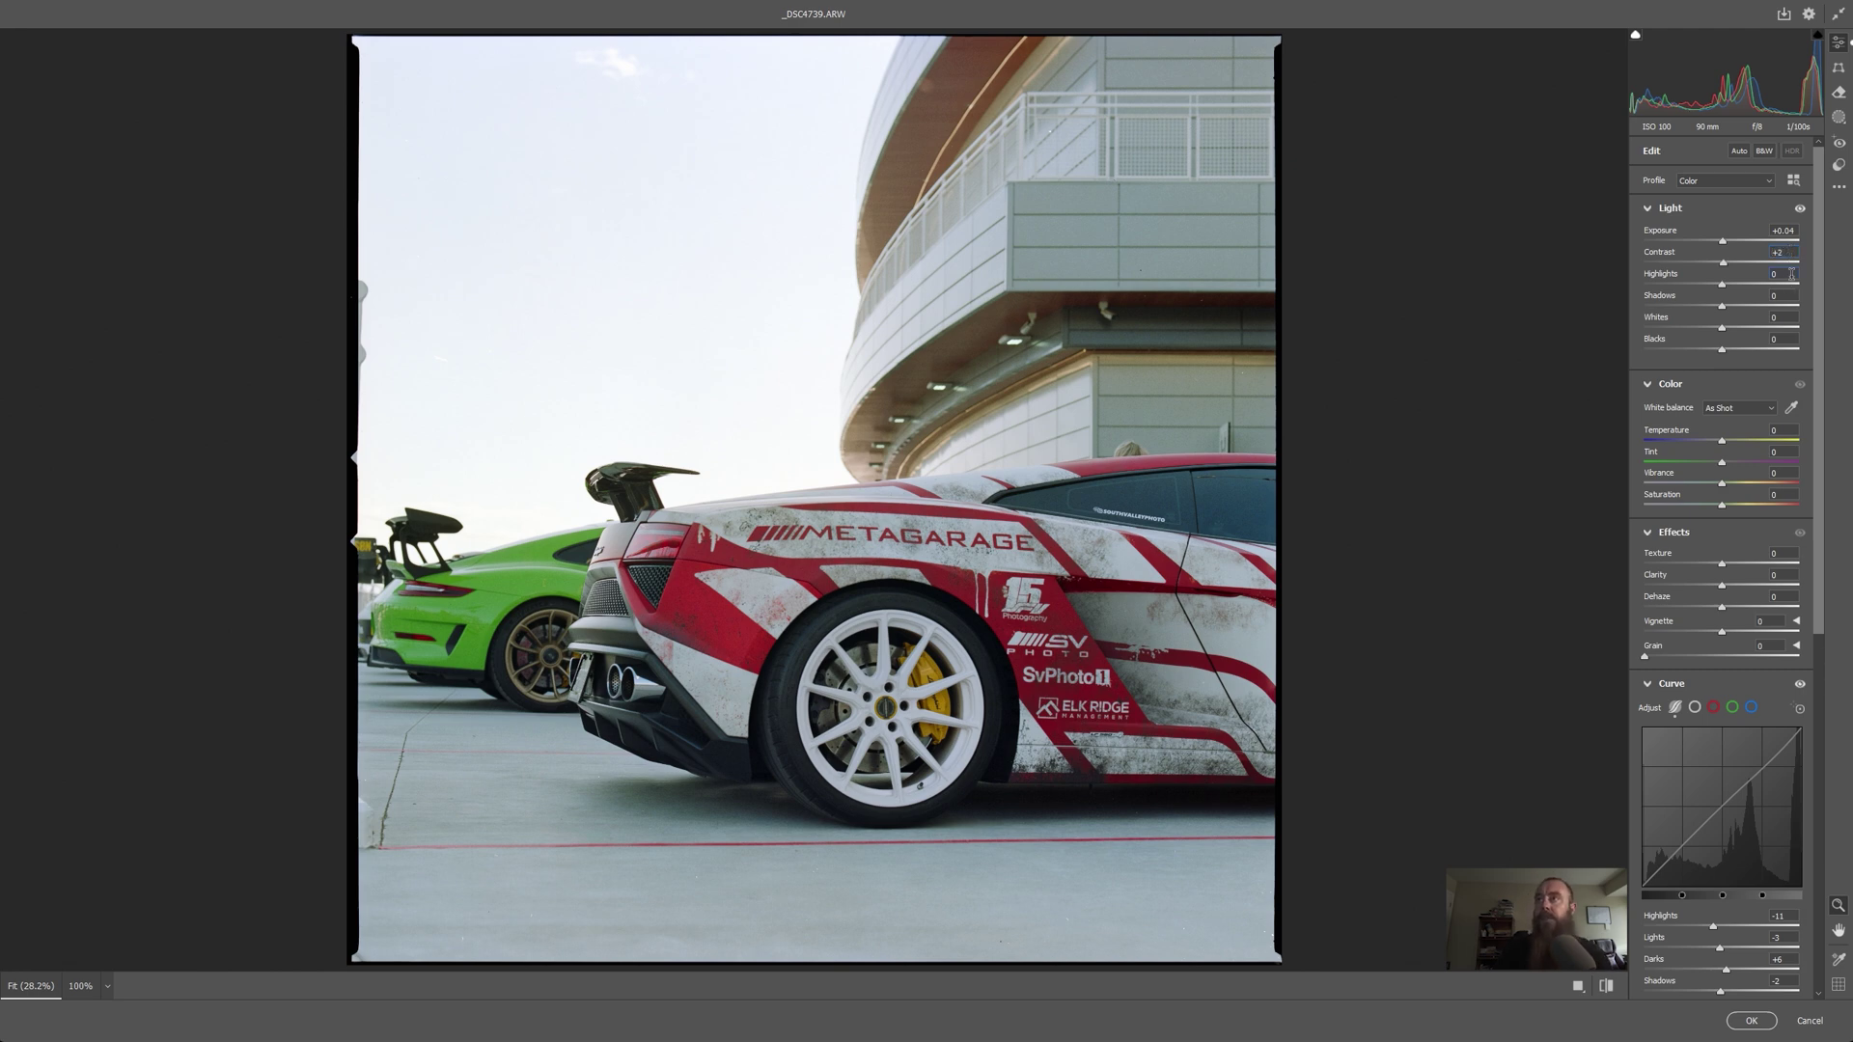
left_click_drag(1723, 288, 1715, 294)
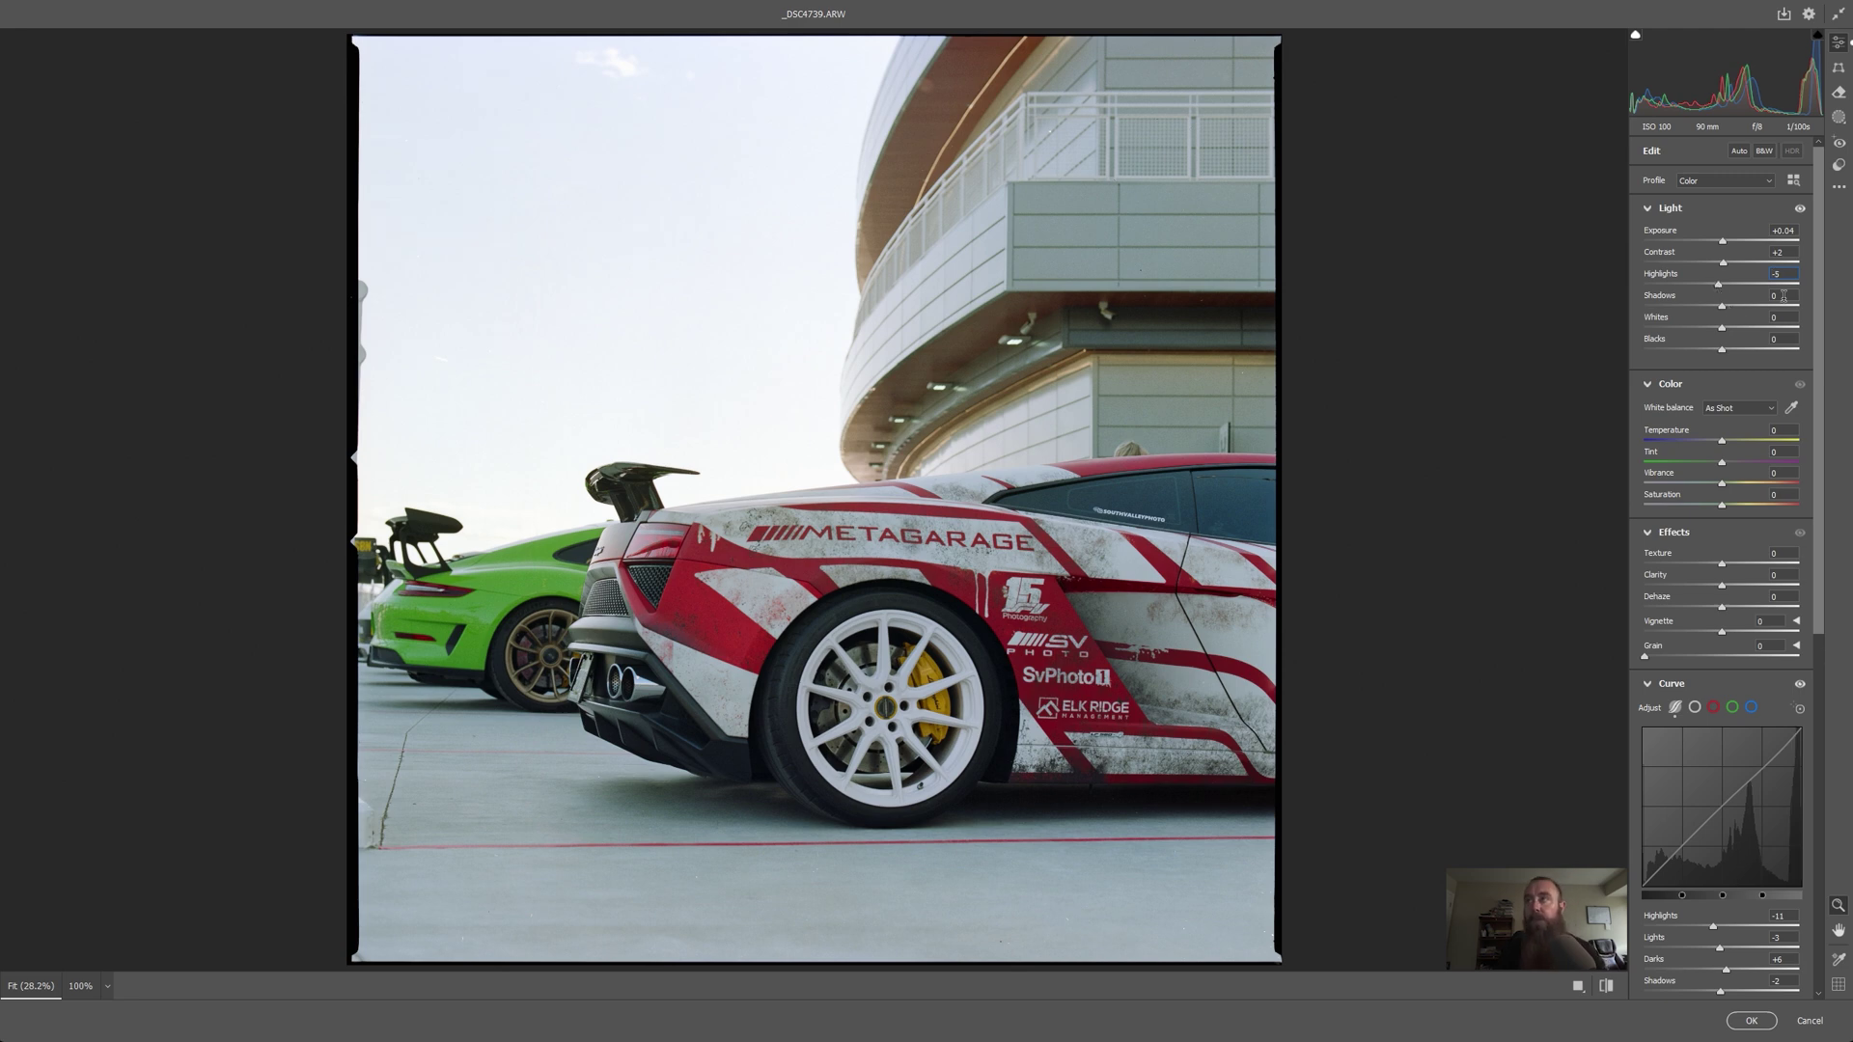
type("2")
key("Return")
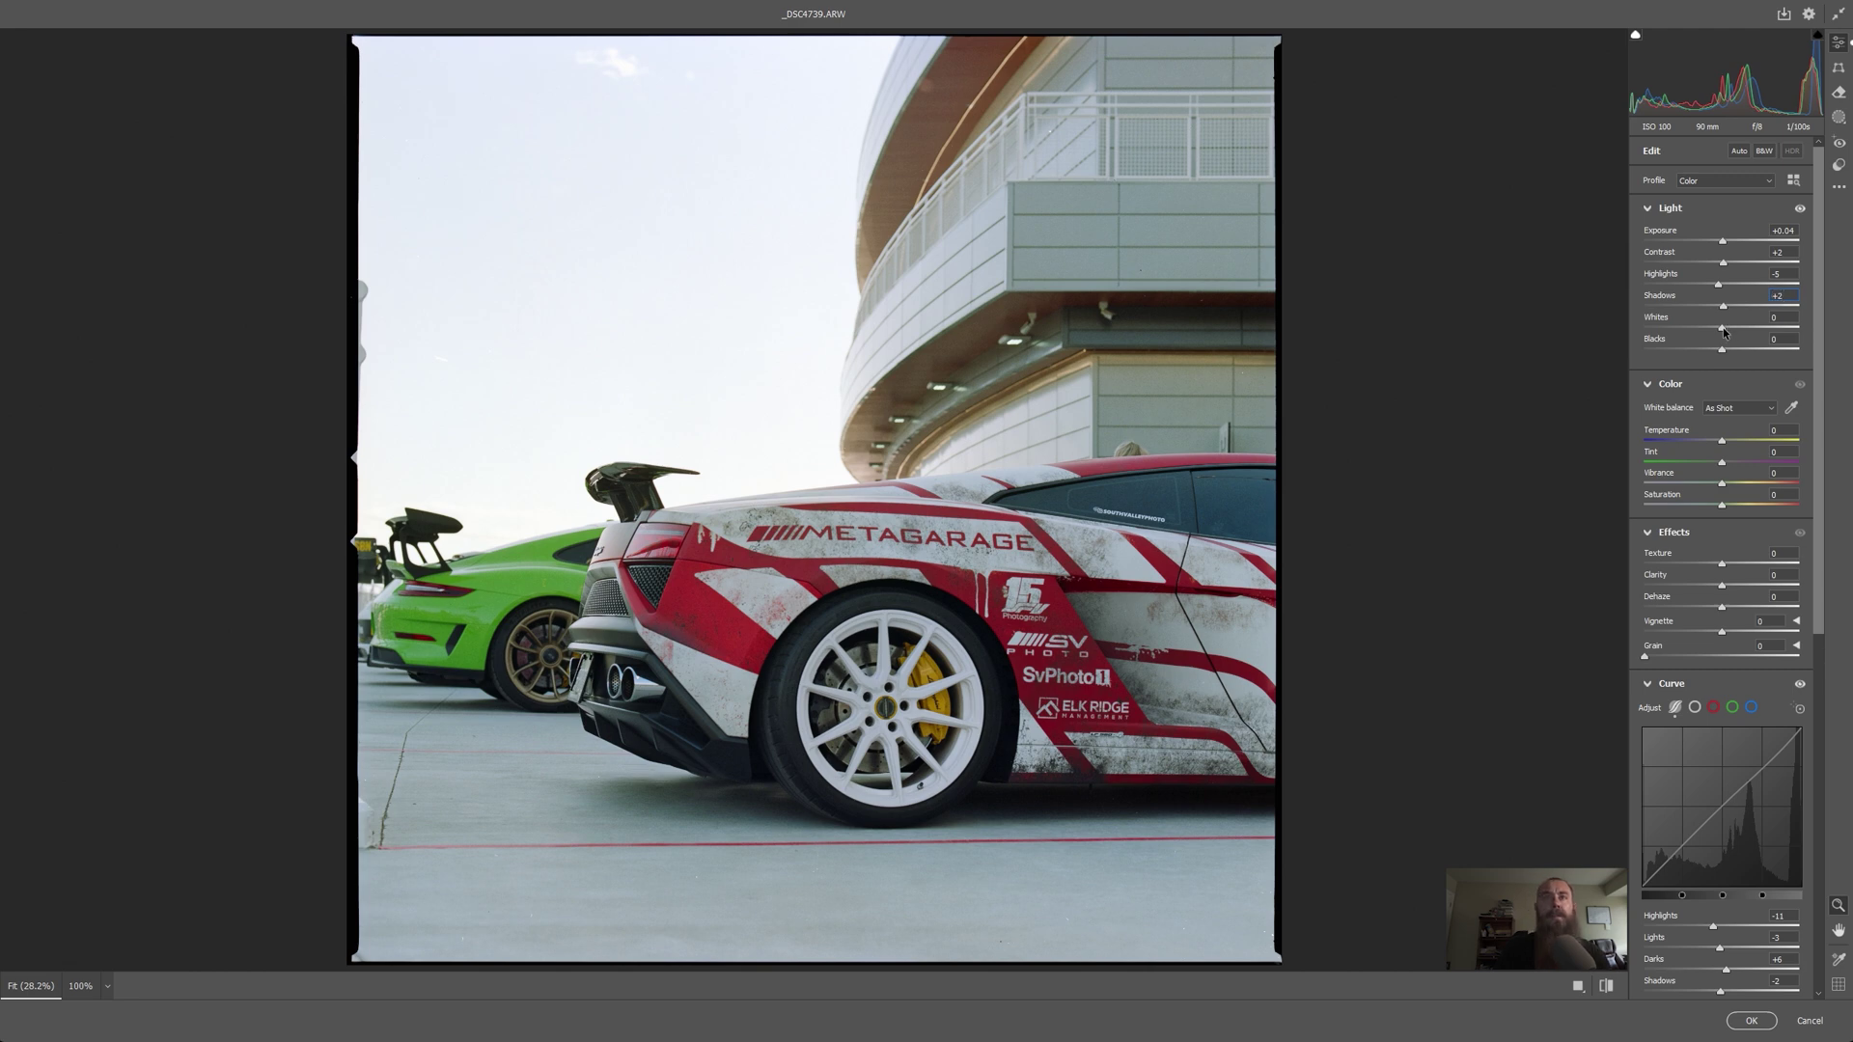
mouse_move(1725, 332)
left_mouse_down()
mouse_move(1681, 352)
mouse_move(1726, 344)
left_mouse_up()
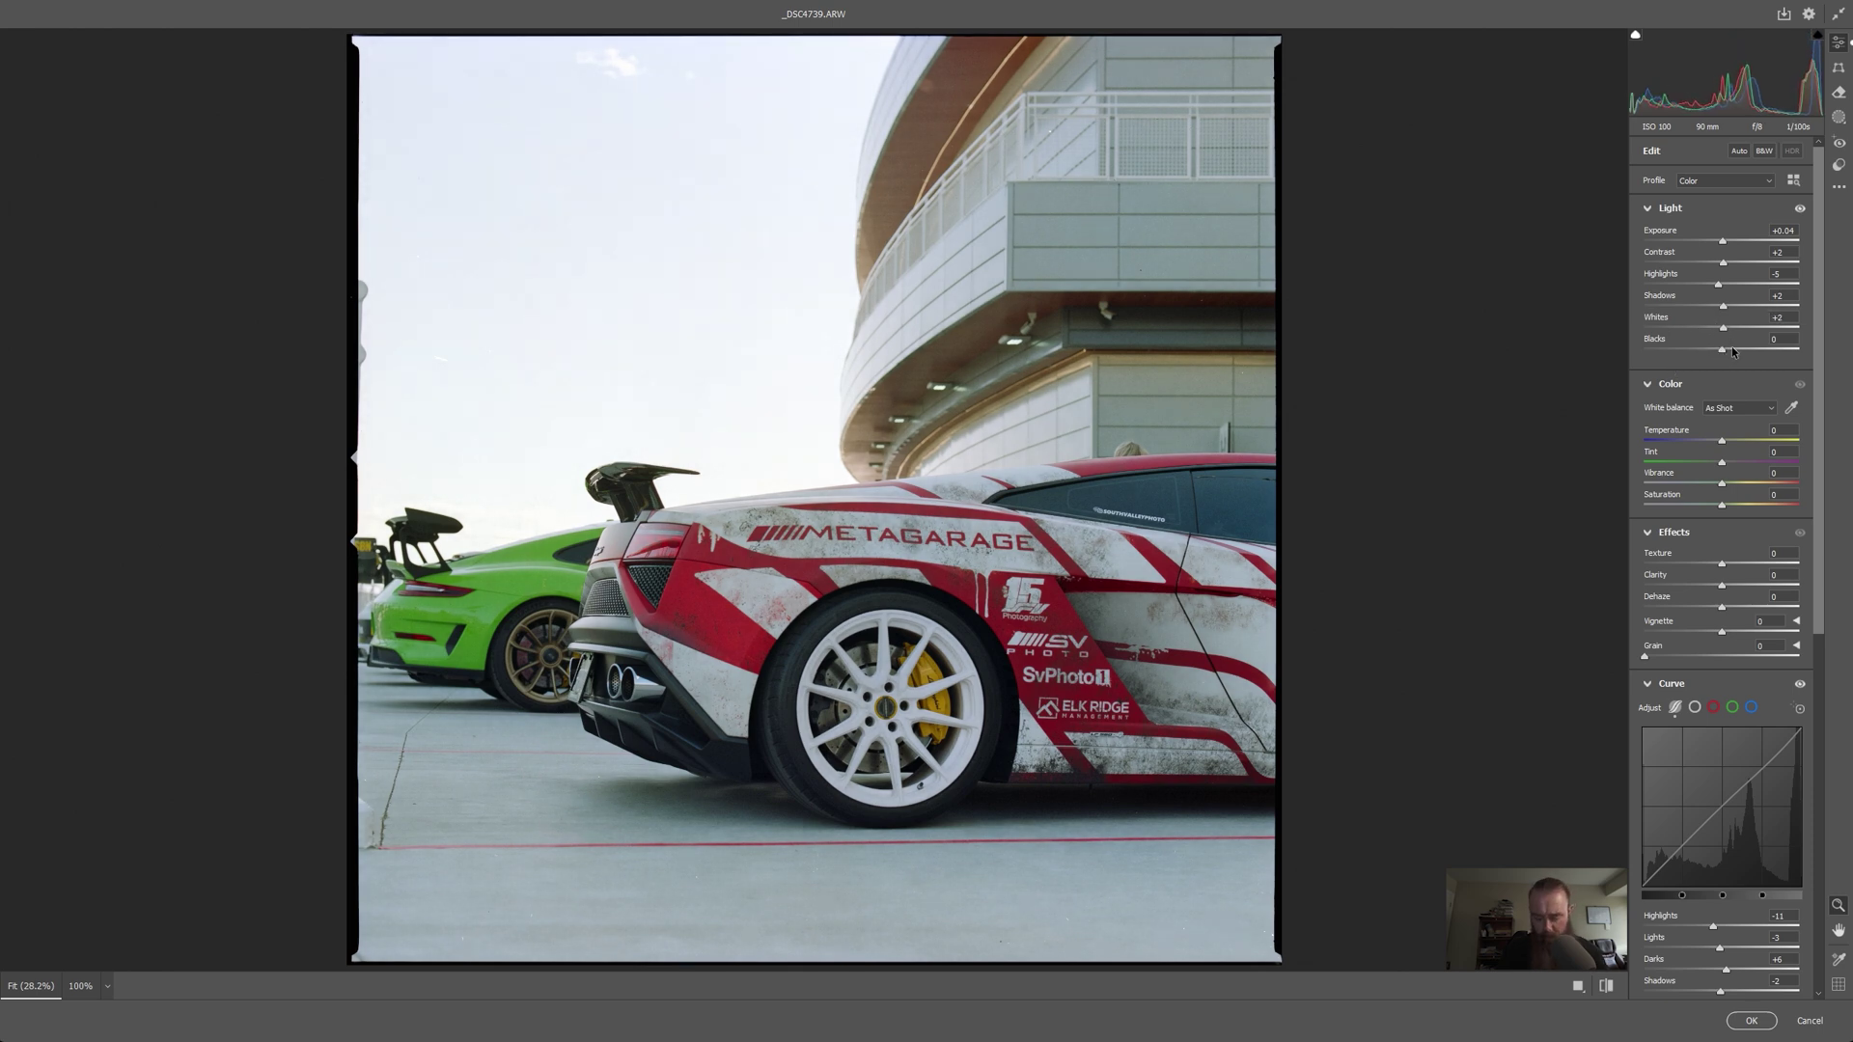
left_click(1790, 339)
type("-2")
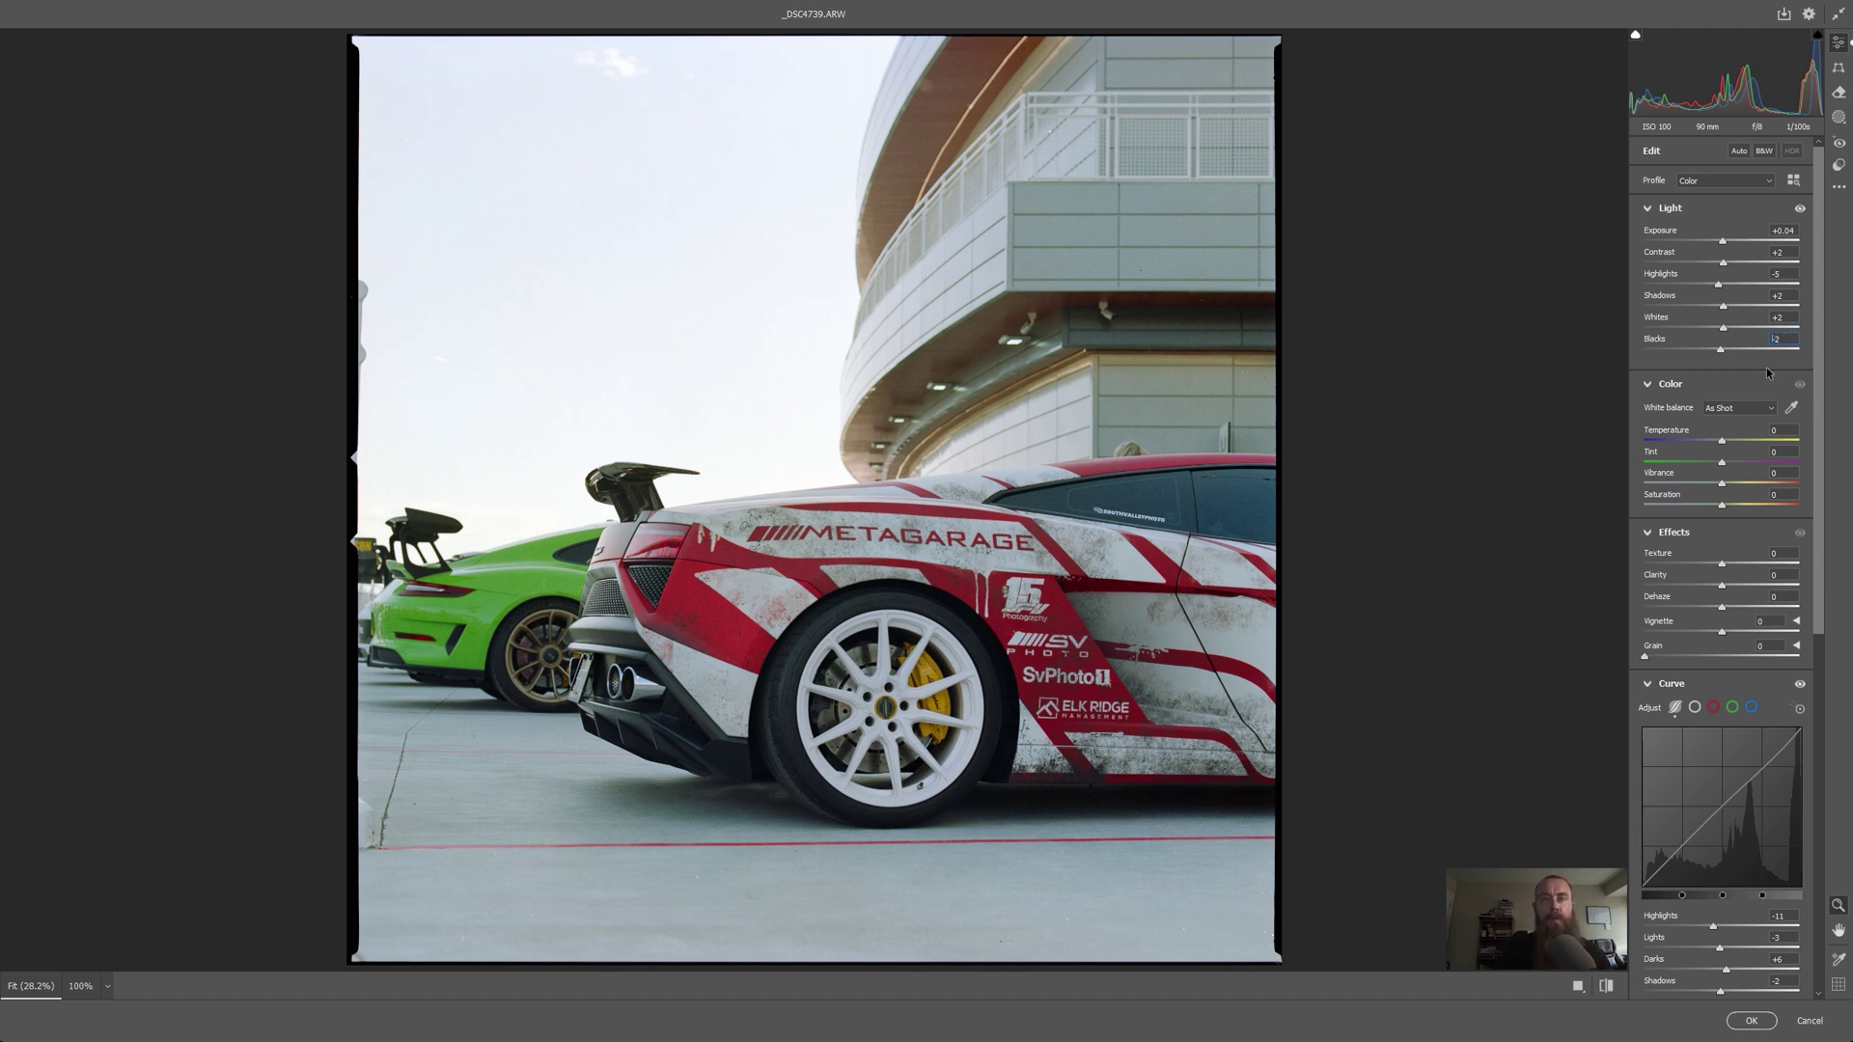
type("p")
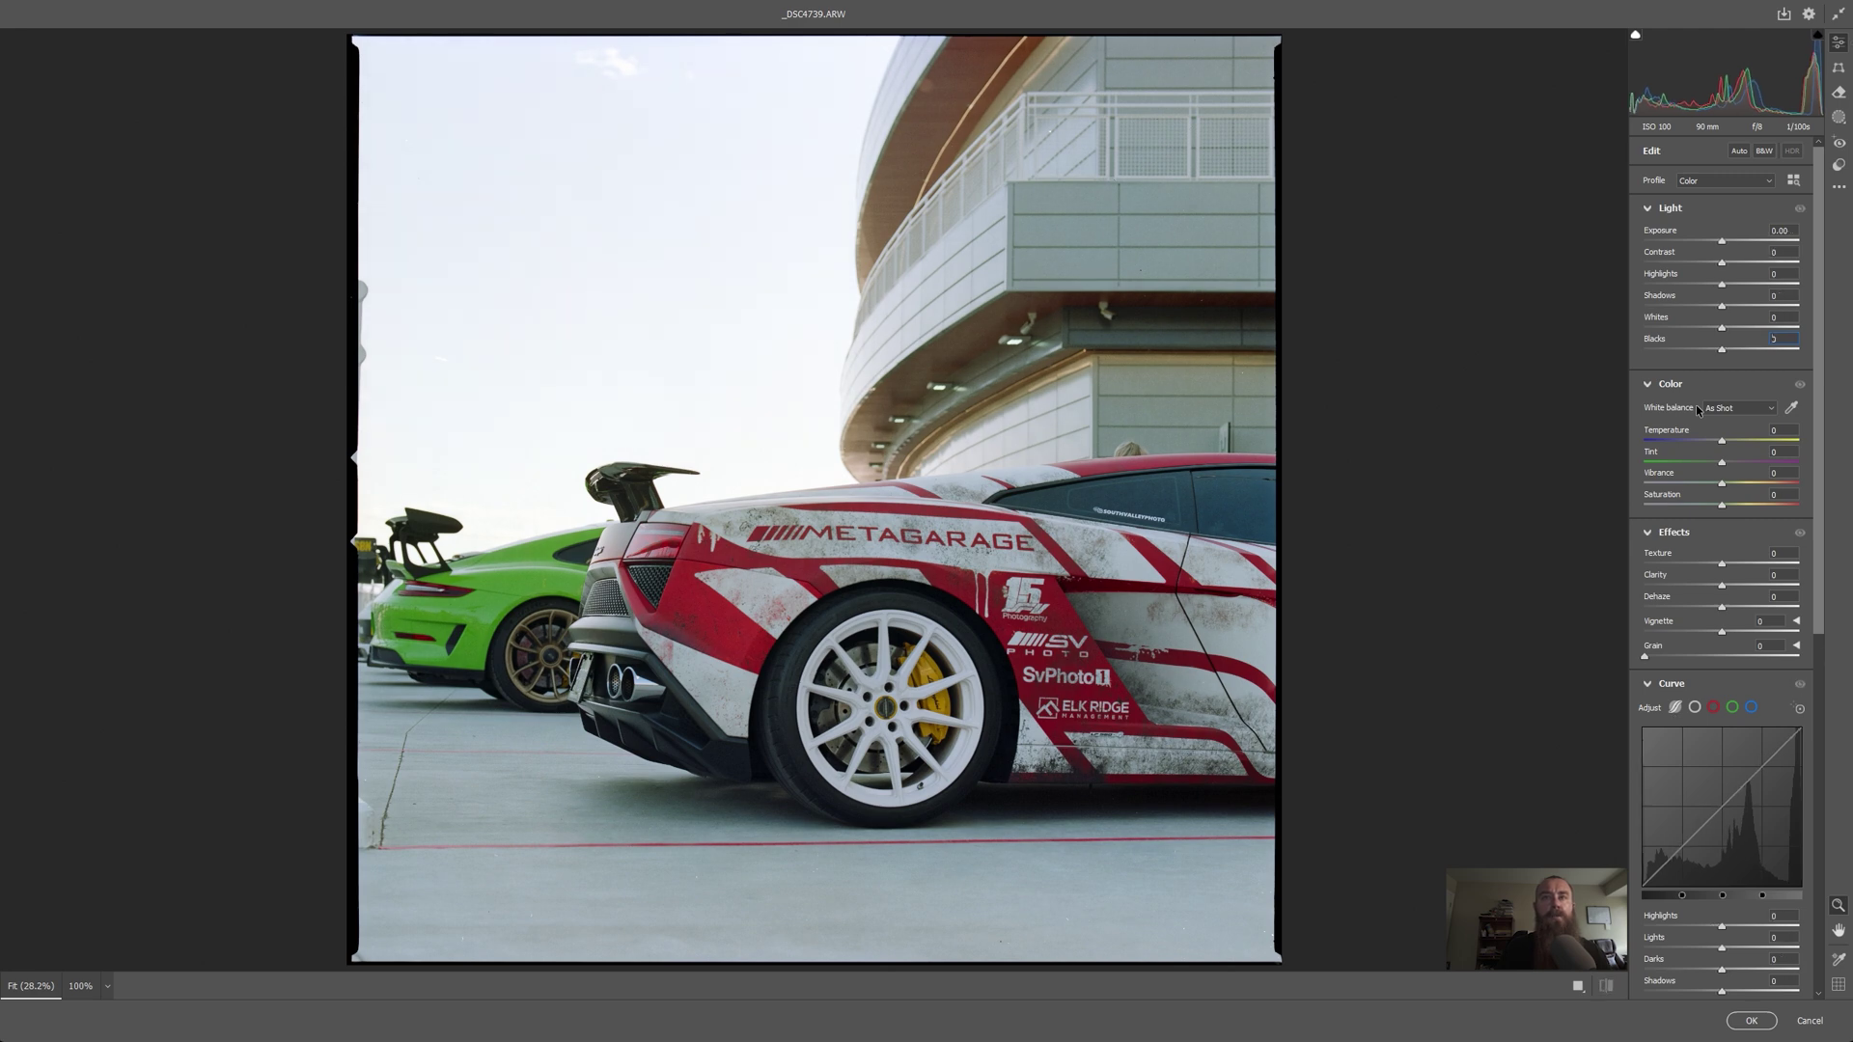
type("ppp")
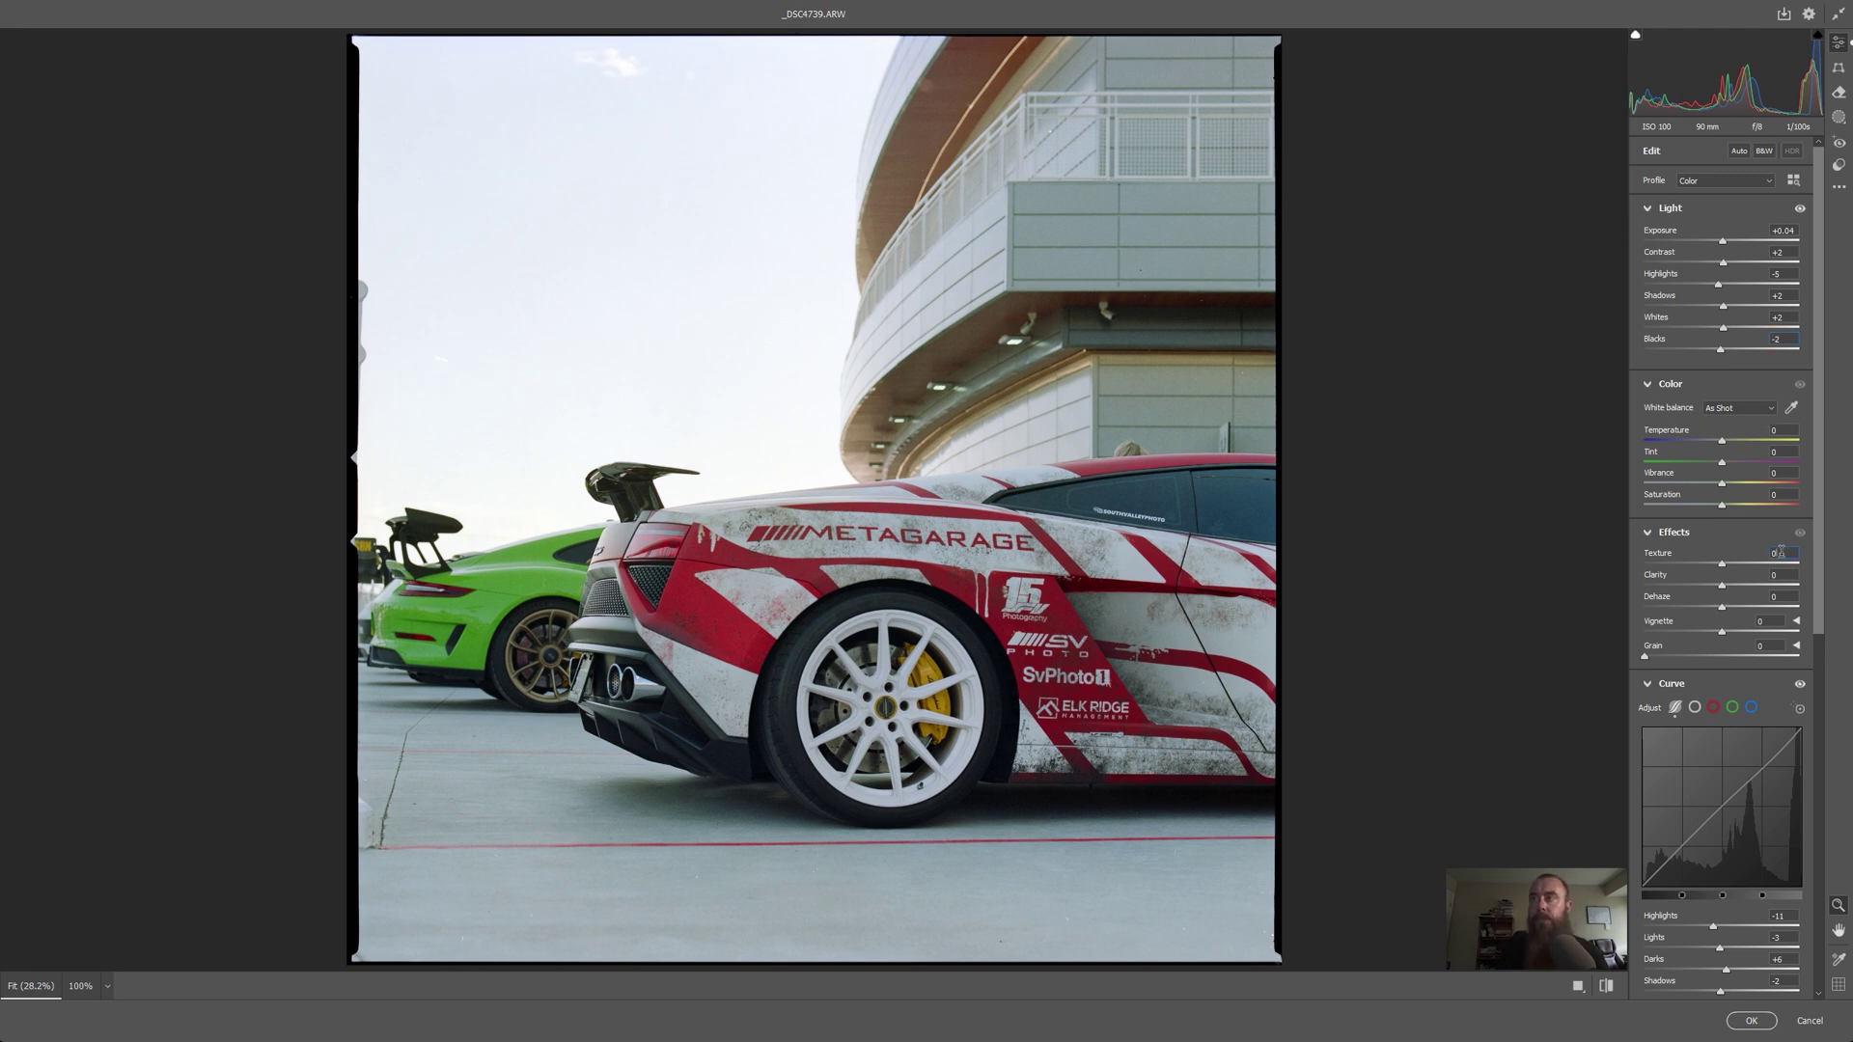
Step: Preview a stronger Clarity, then bring it back down to about +1
left_click_drag(1722, 585, 1786, 583)
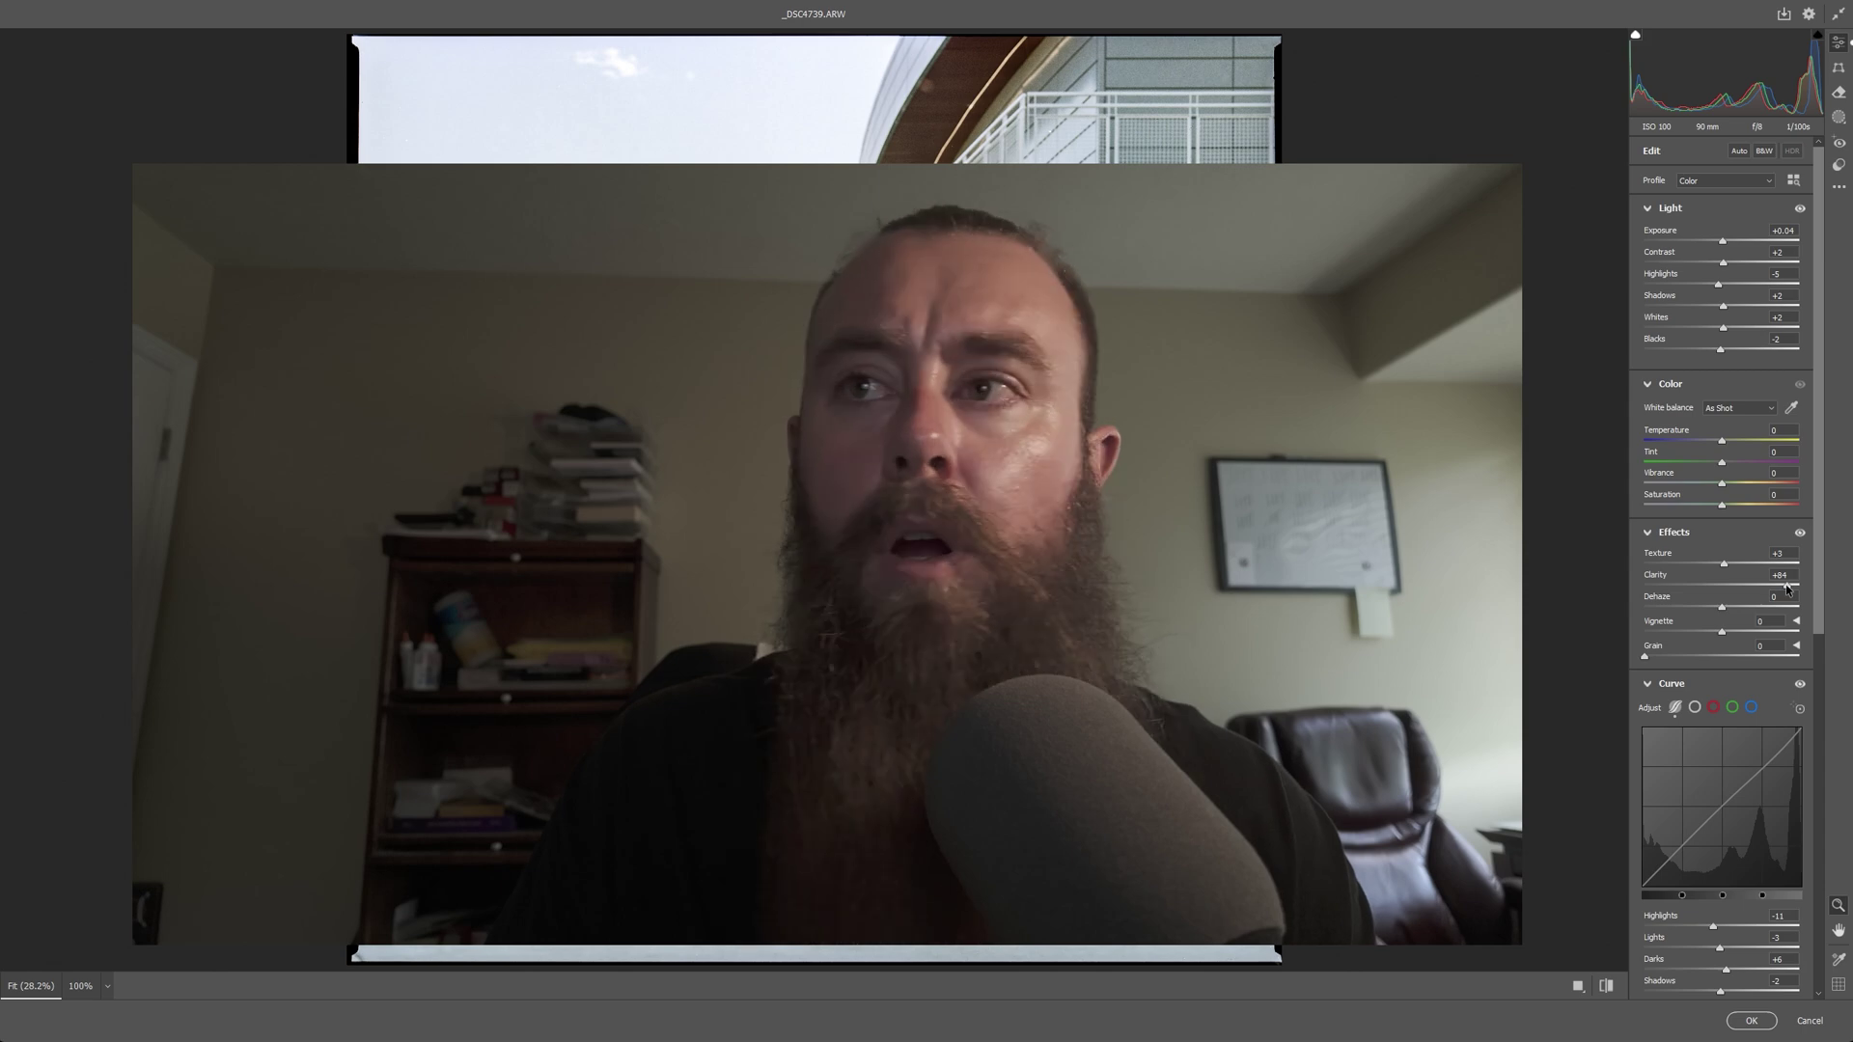
left_click_drag(1786, 584, 1724, 585)
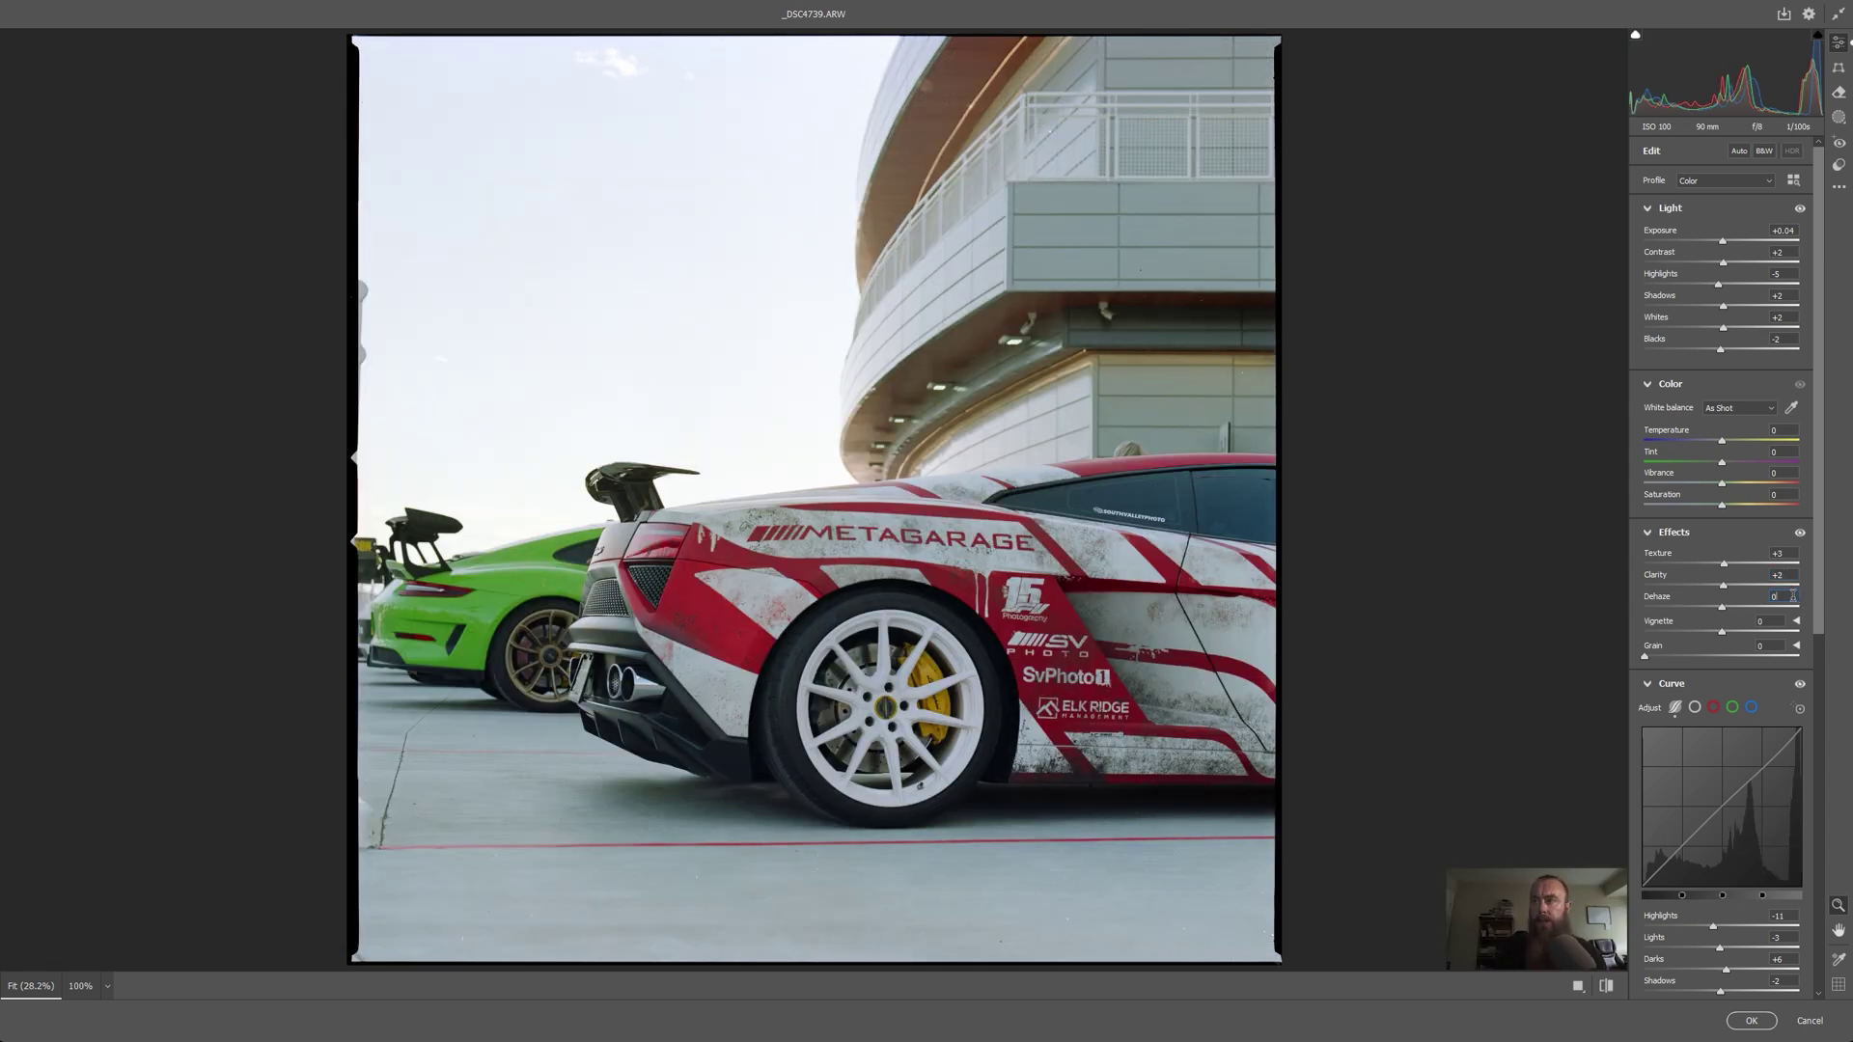
scroll(1792, 595, "up", 3)
scroll(1746, 586, "down", 3)
scroll(1746, 586, "down", 1)
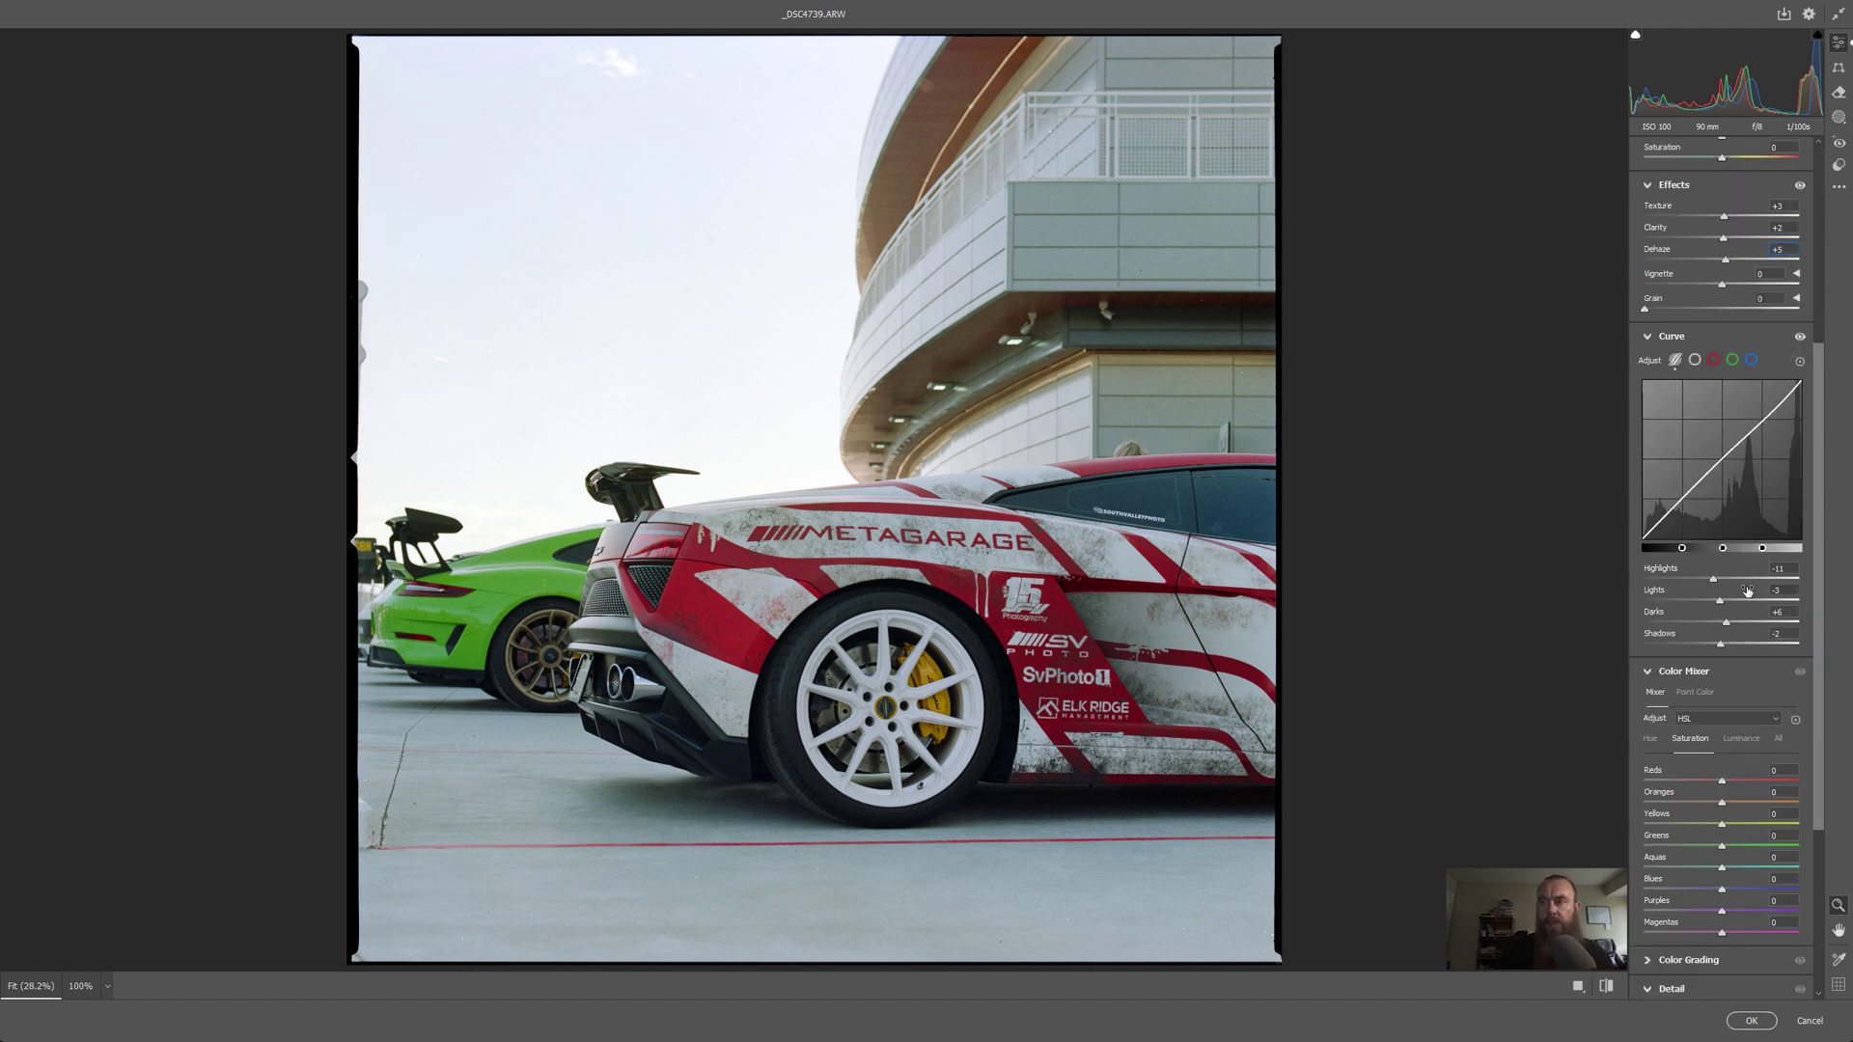
scroll(1747, 591, "down", 1)
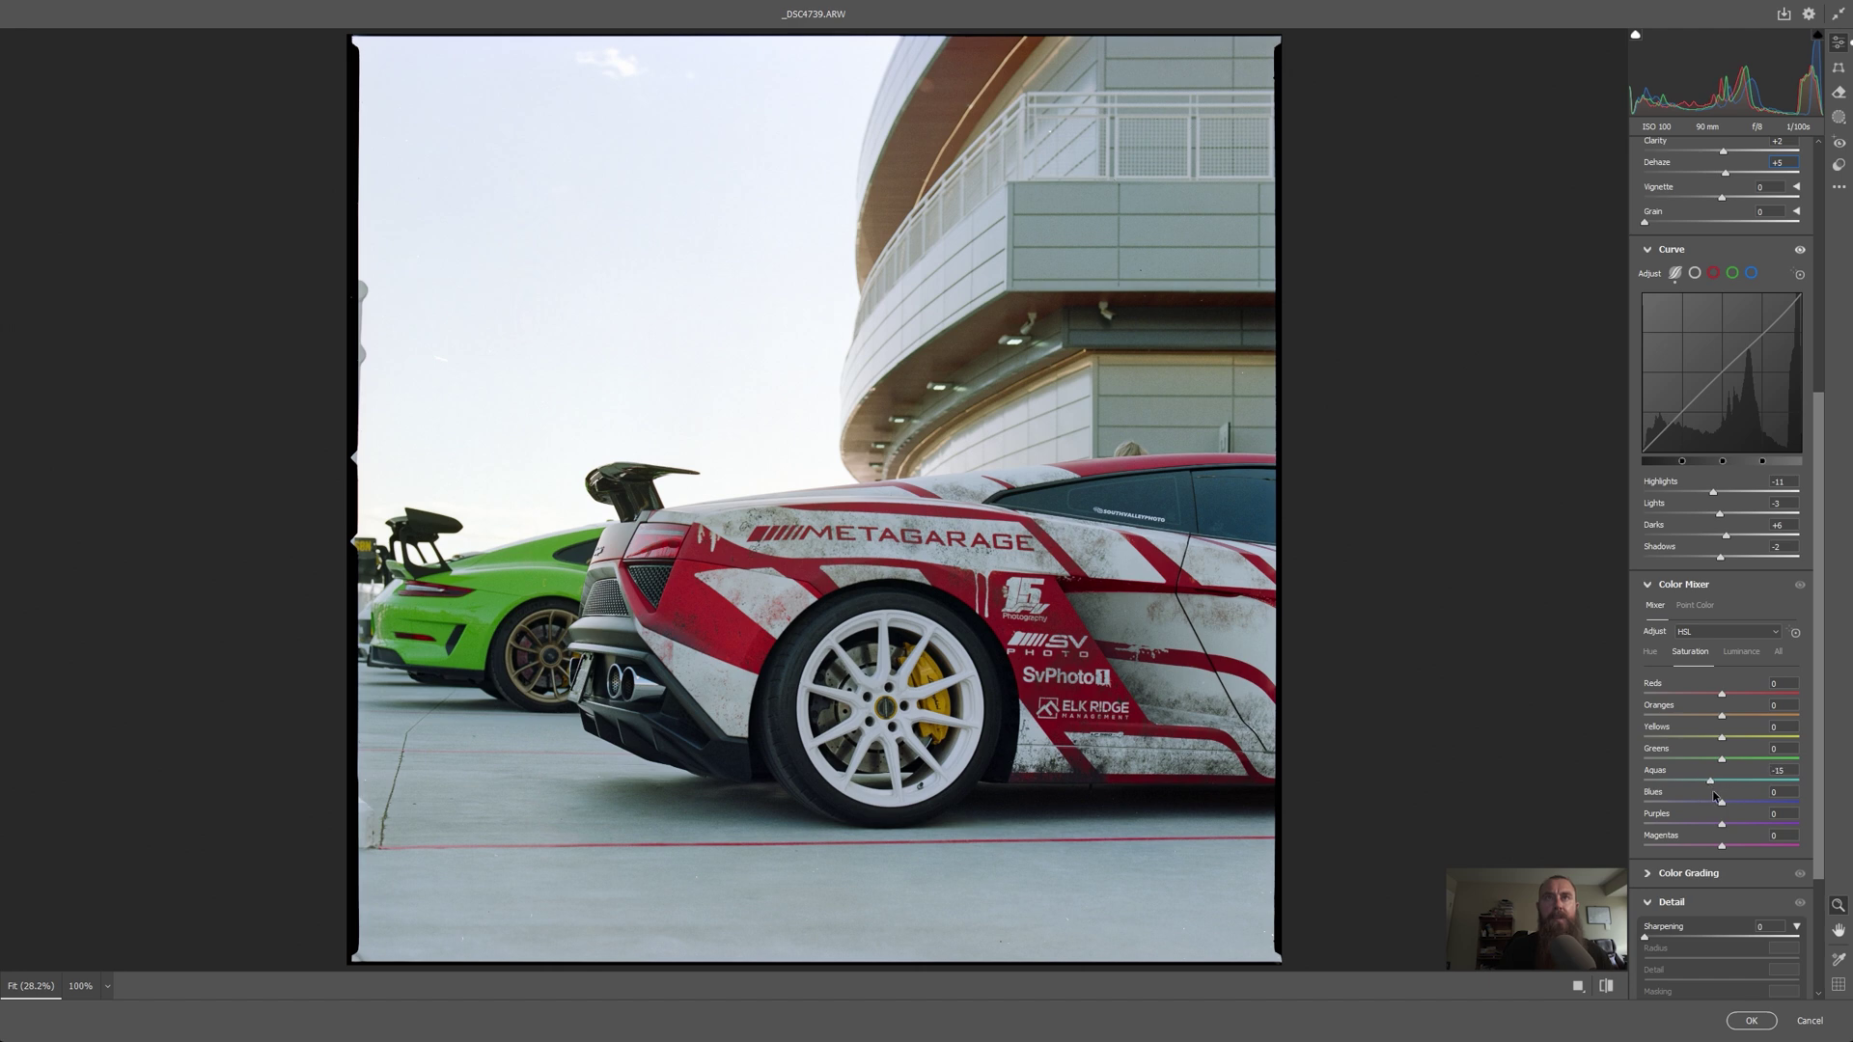
Step: In the Color Mixer, tweak the Aqua tones and set Blues luminance to -5, then compare before/after
mouse_move(1722, 782)
left_mouse_down()
mouse_move(1767, 754)
mouse_move(1733, 802)
left_mouse_up()
left_click(1741, 652)
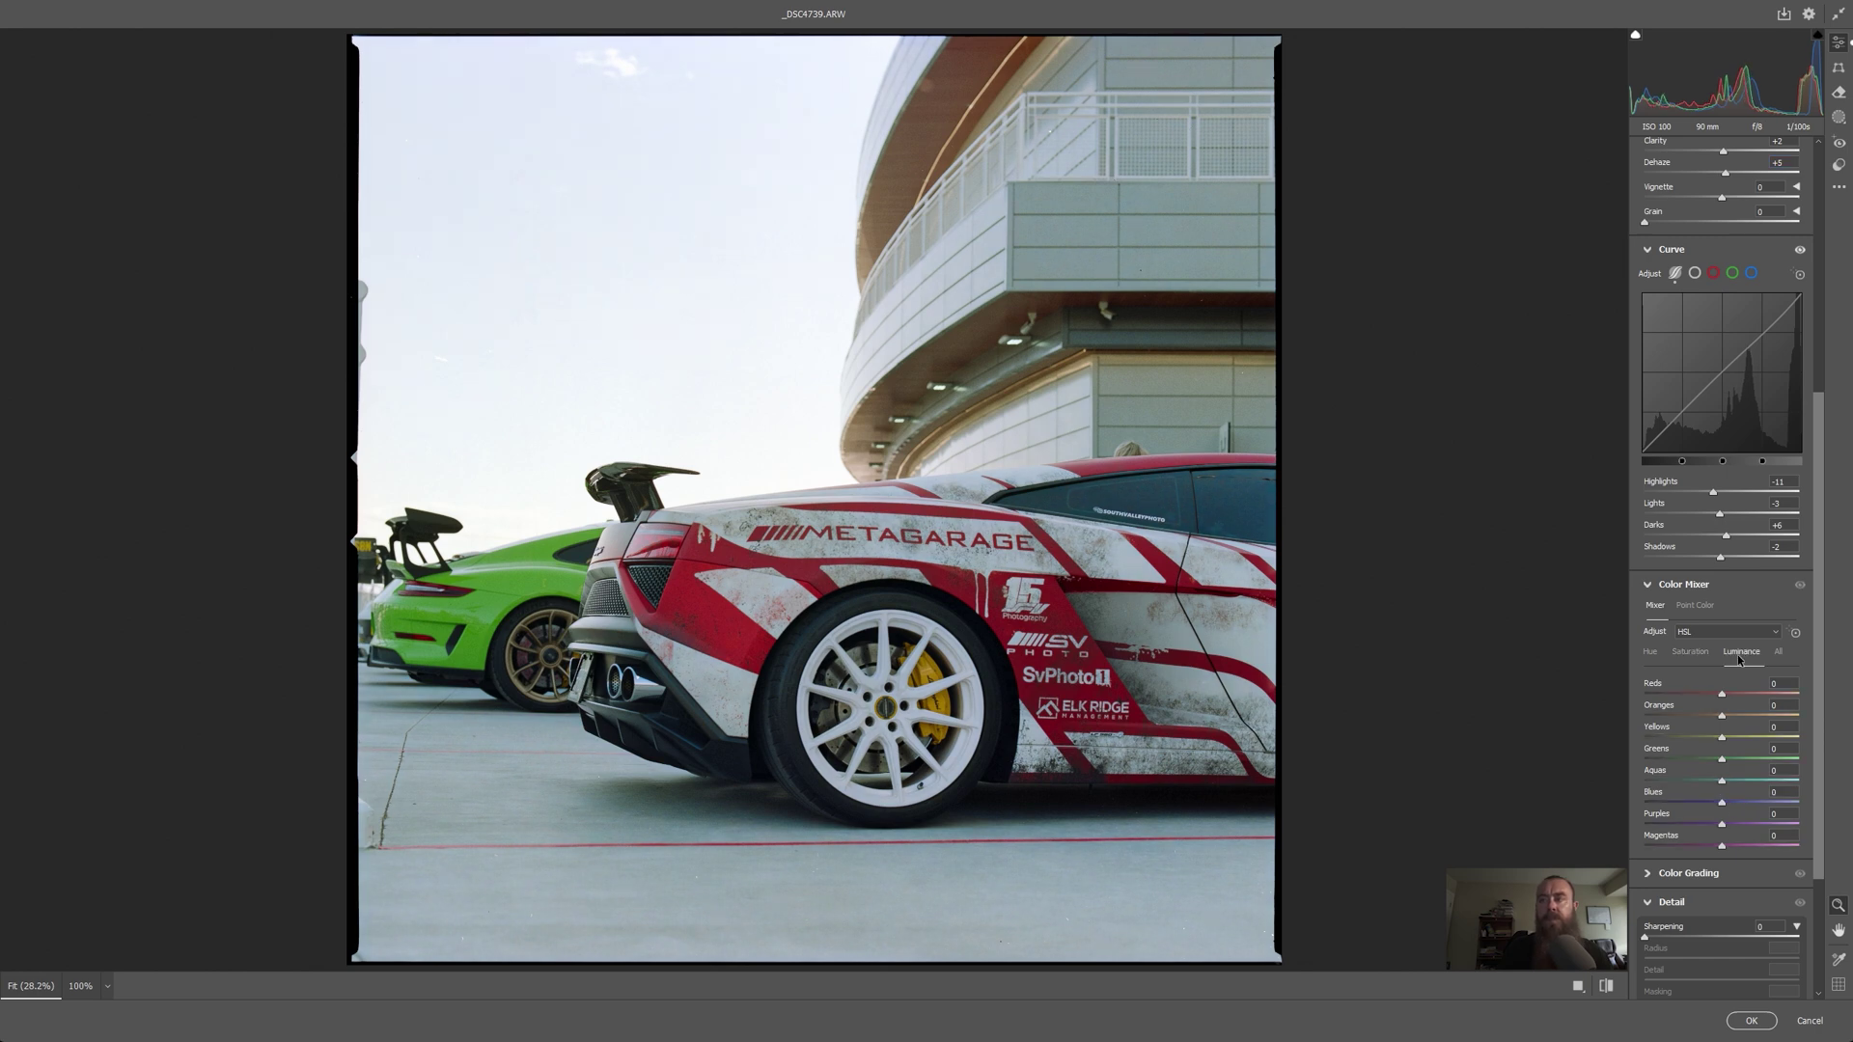
left_click_drag(1726, 784, 1668, 821)
double_click(1737, 781)
left_click_drag(1656, 823, 1719, 810)
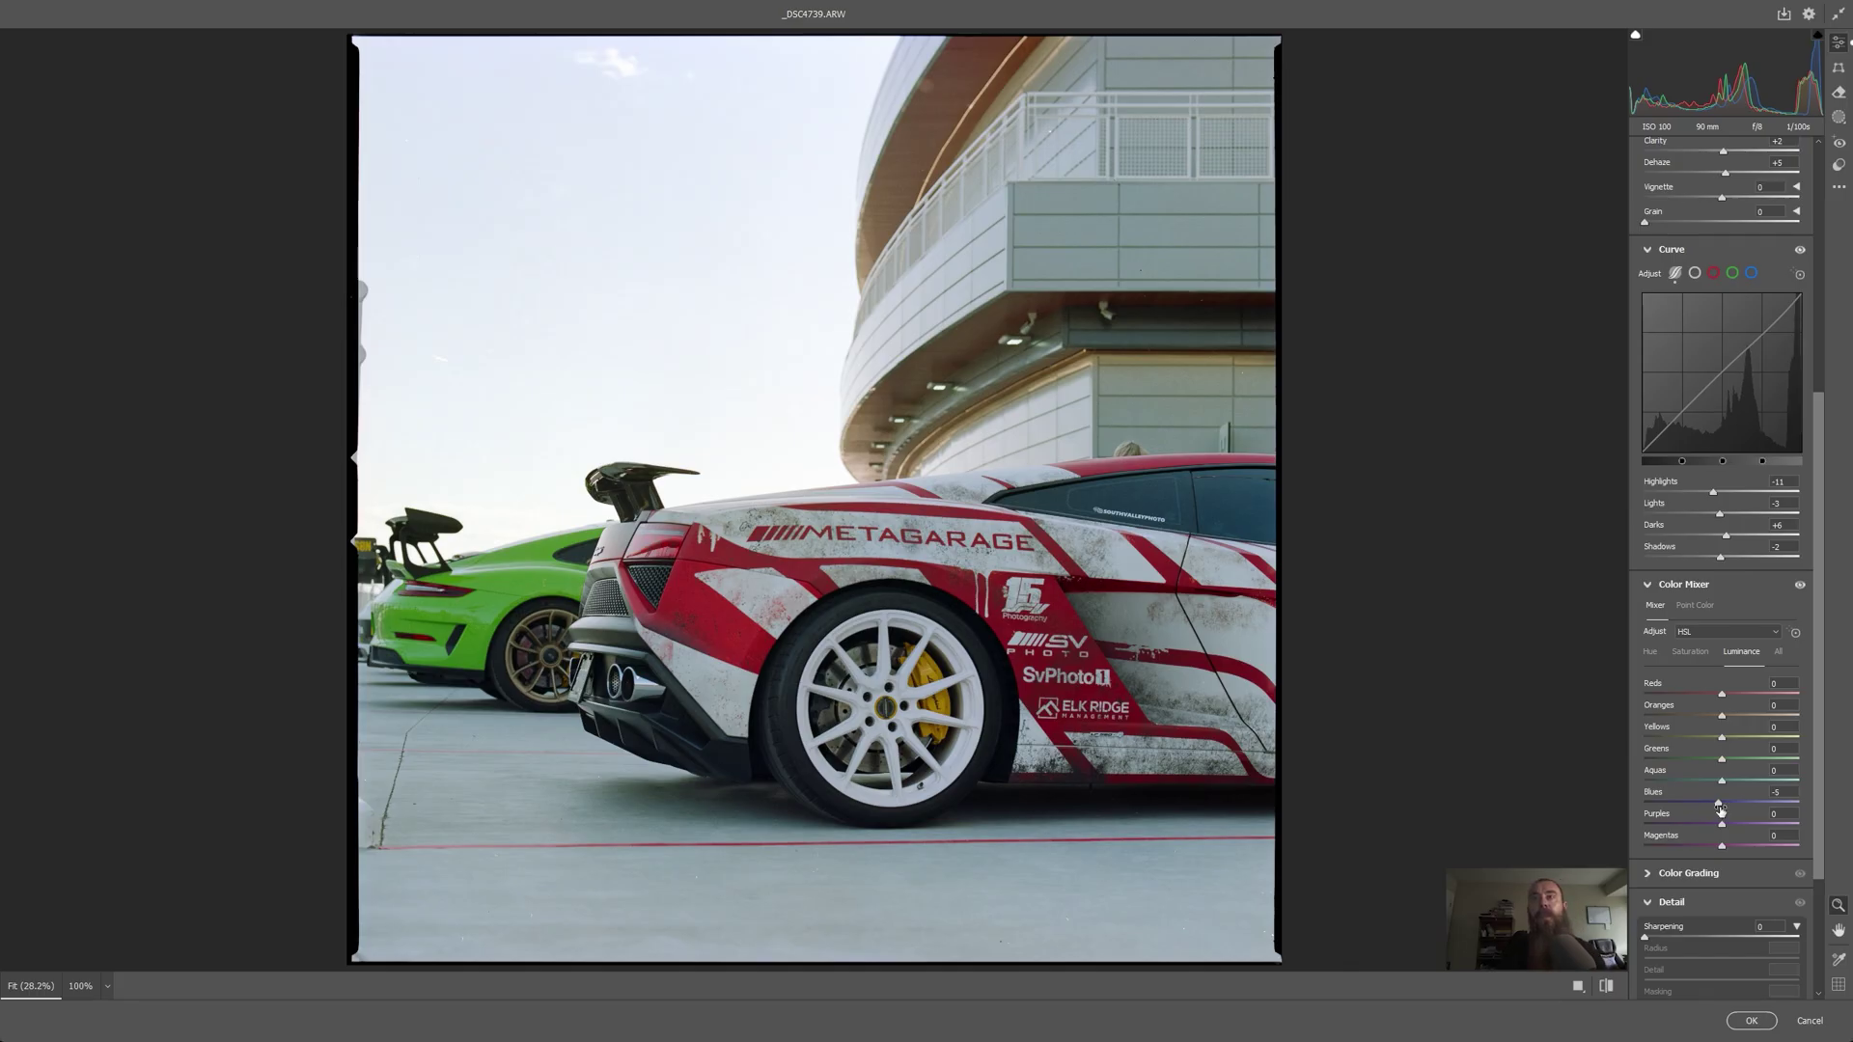
left_click_drag(1719, 811, 1720, 811)
key("backslash")
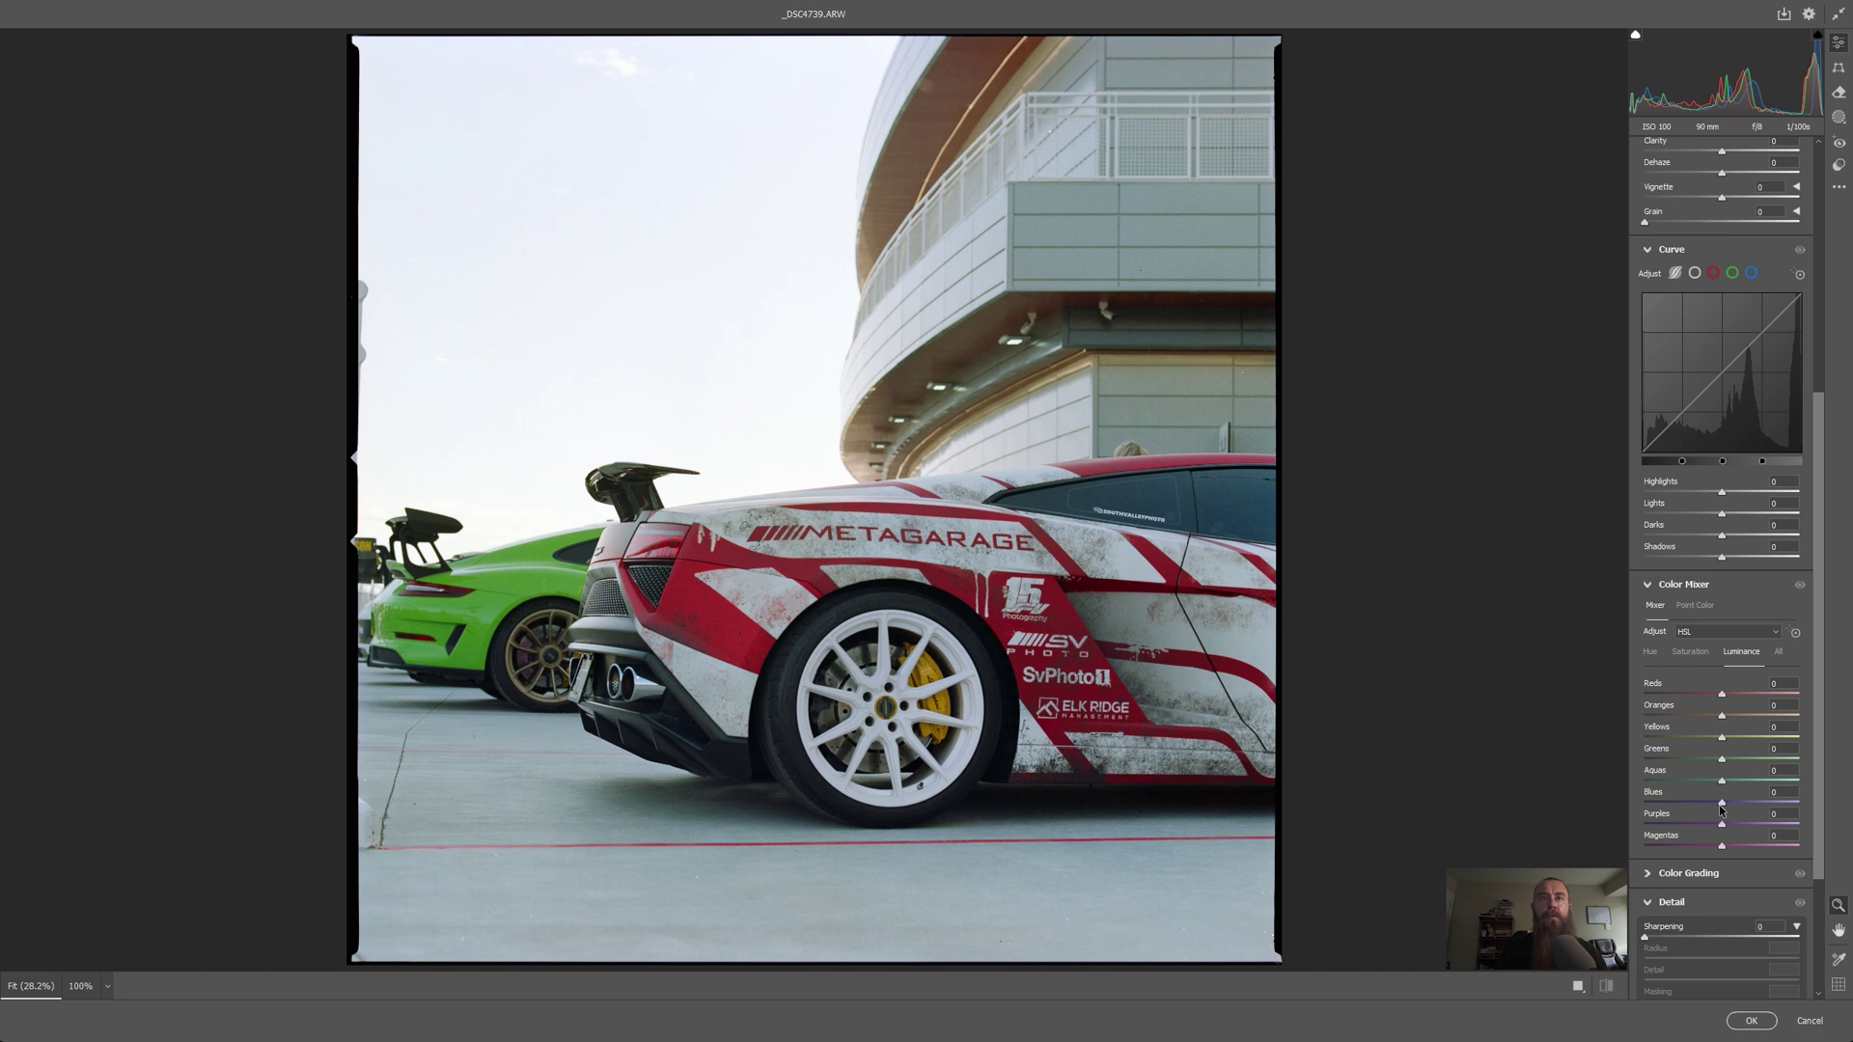
key("backslash")
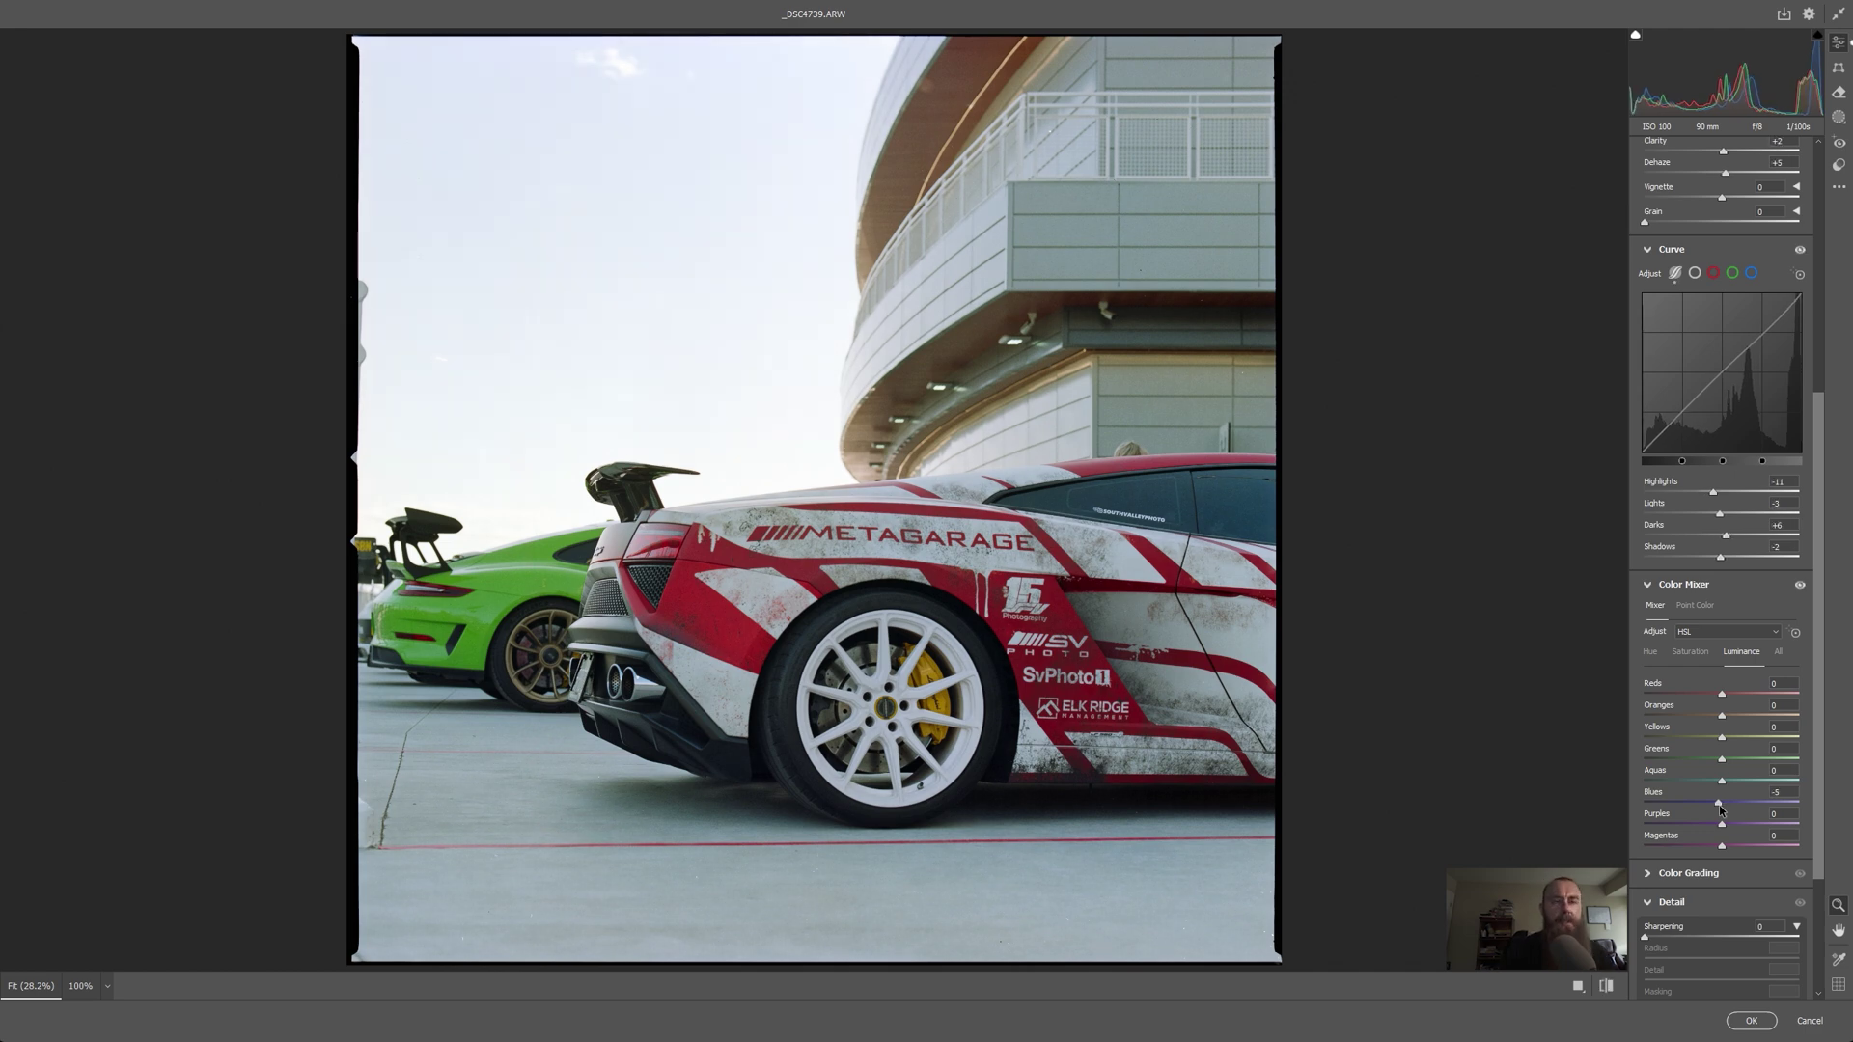
scroll(1721, 811, "up", 5)
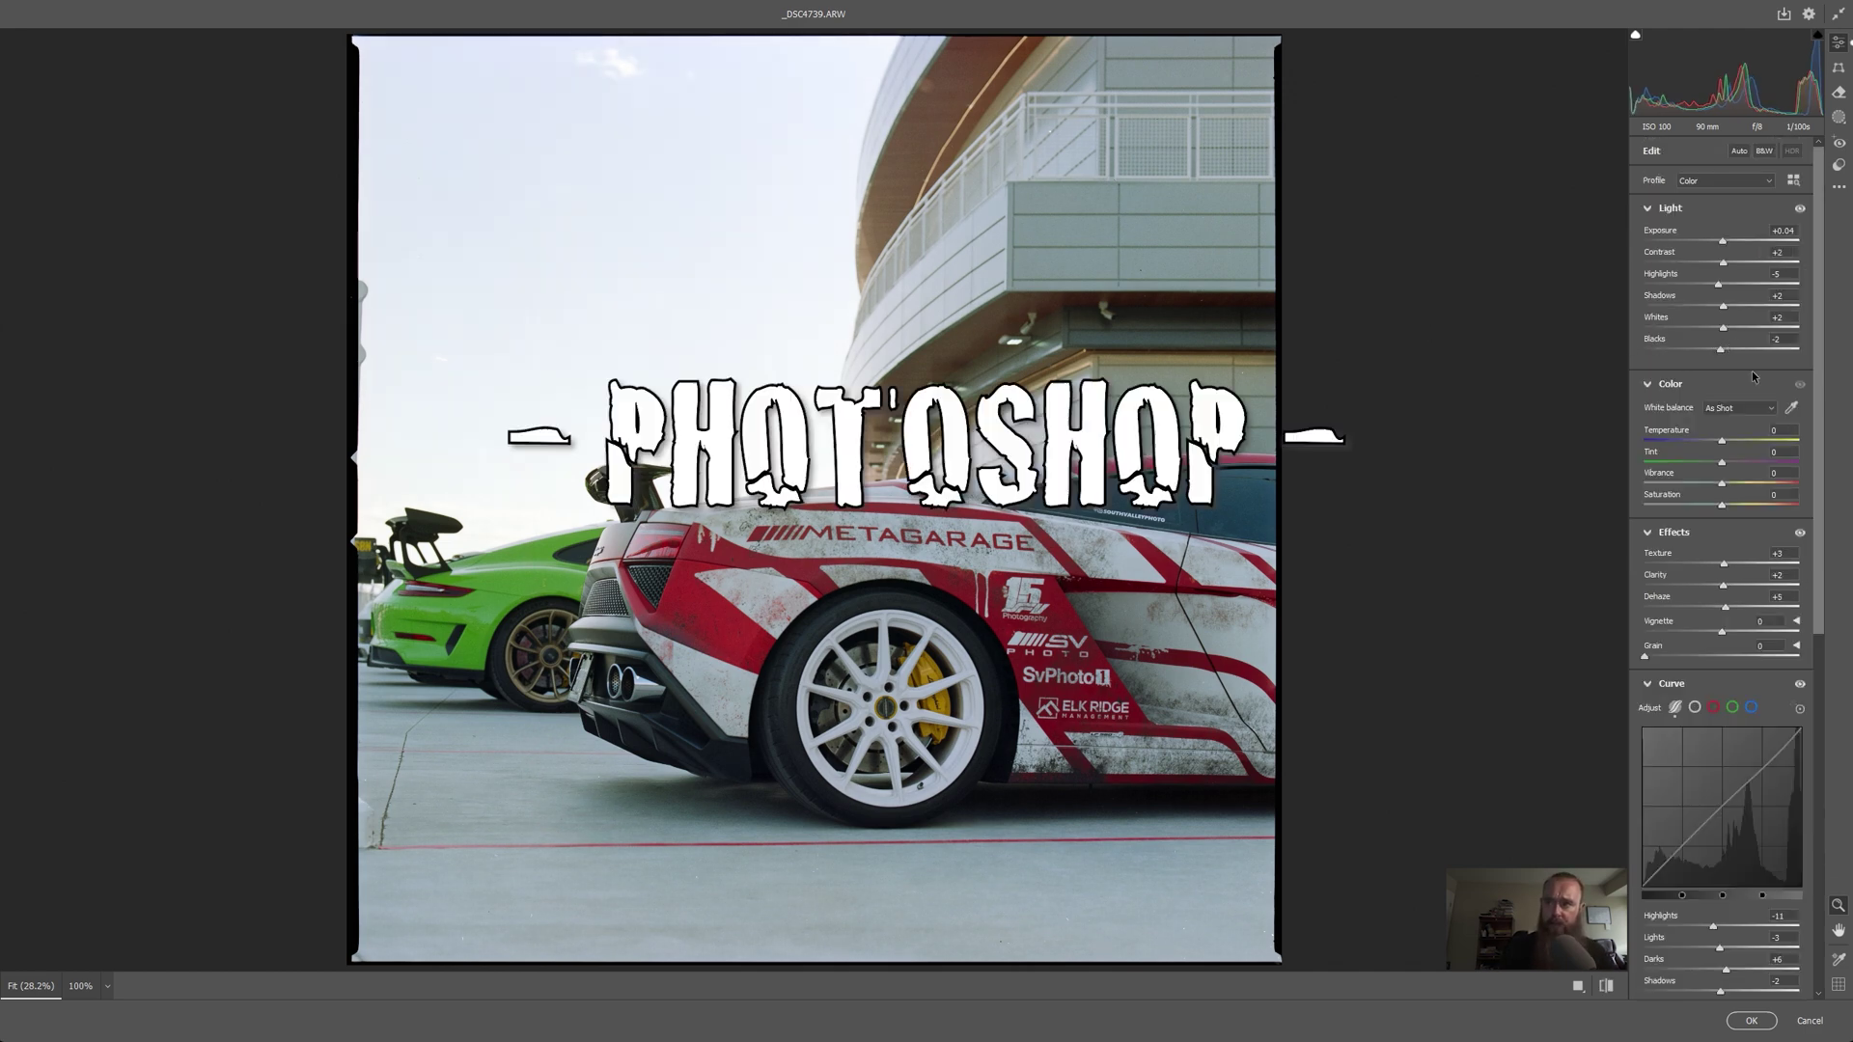
Step: Set Temperature +2, Vibrance +4 and Saturation +1, comparing against the unedited photo
scroll(1755, 369, "down", 5)
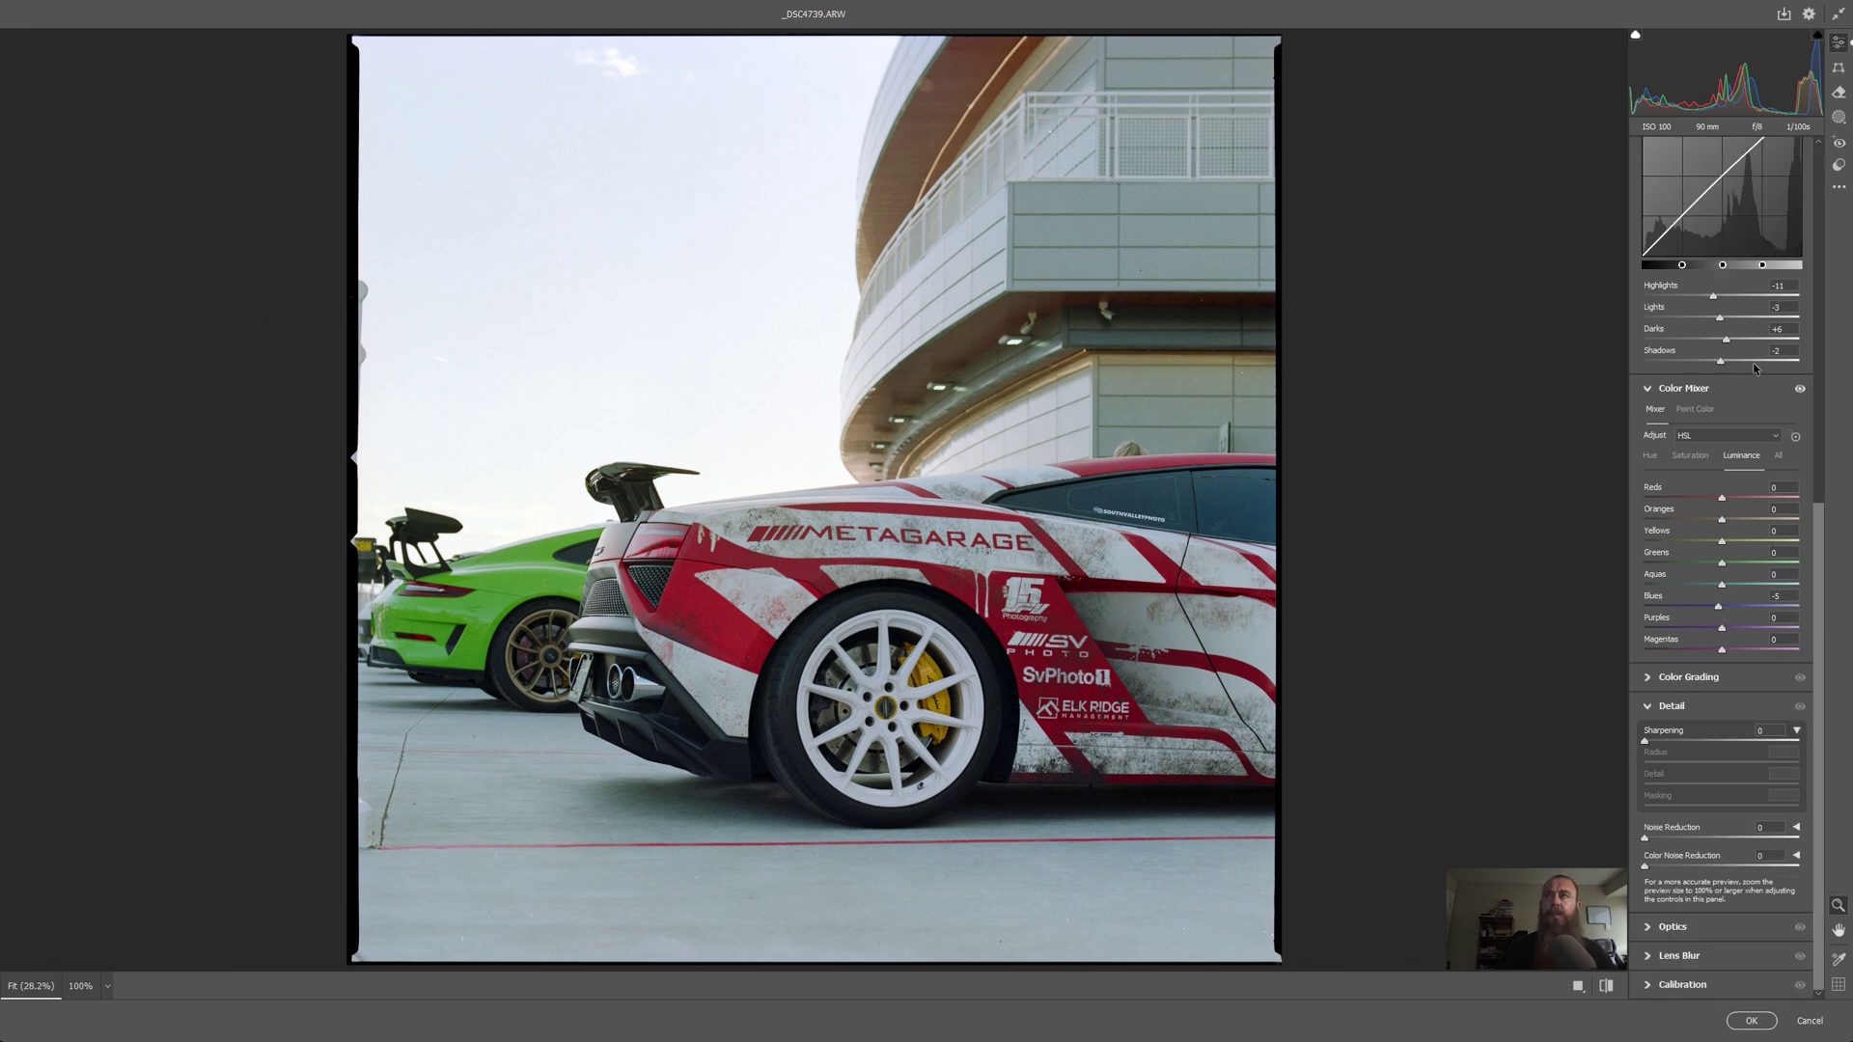
scroll(1755, 368, "up", 4)
scroll(1755, 368, "up", 2)
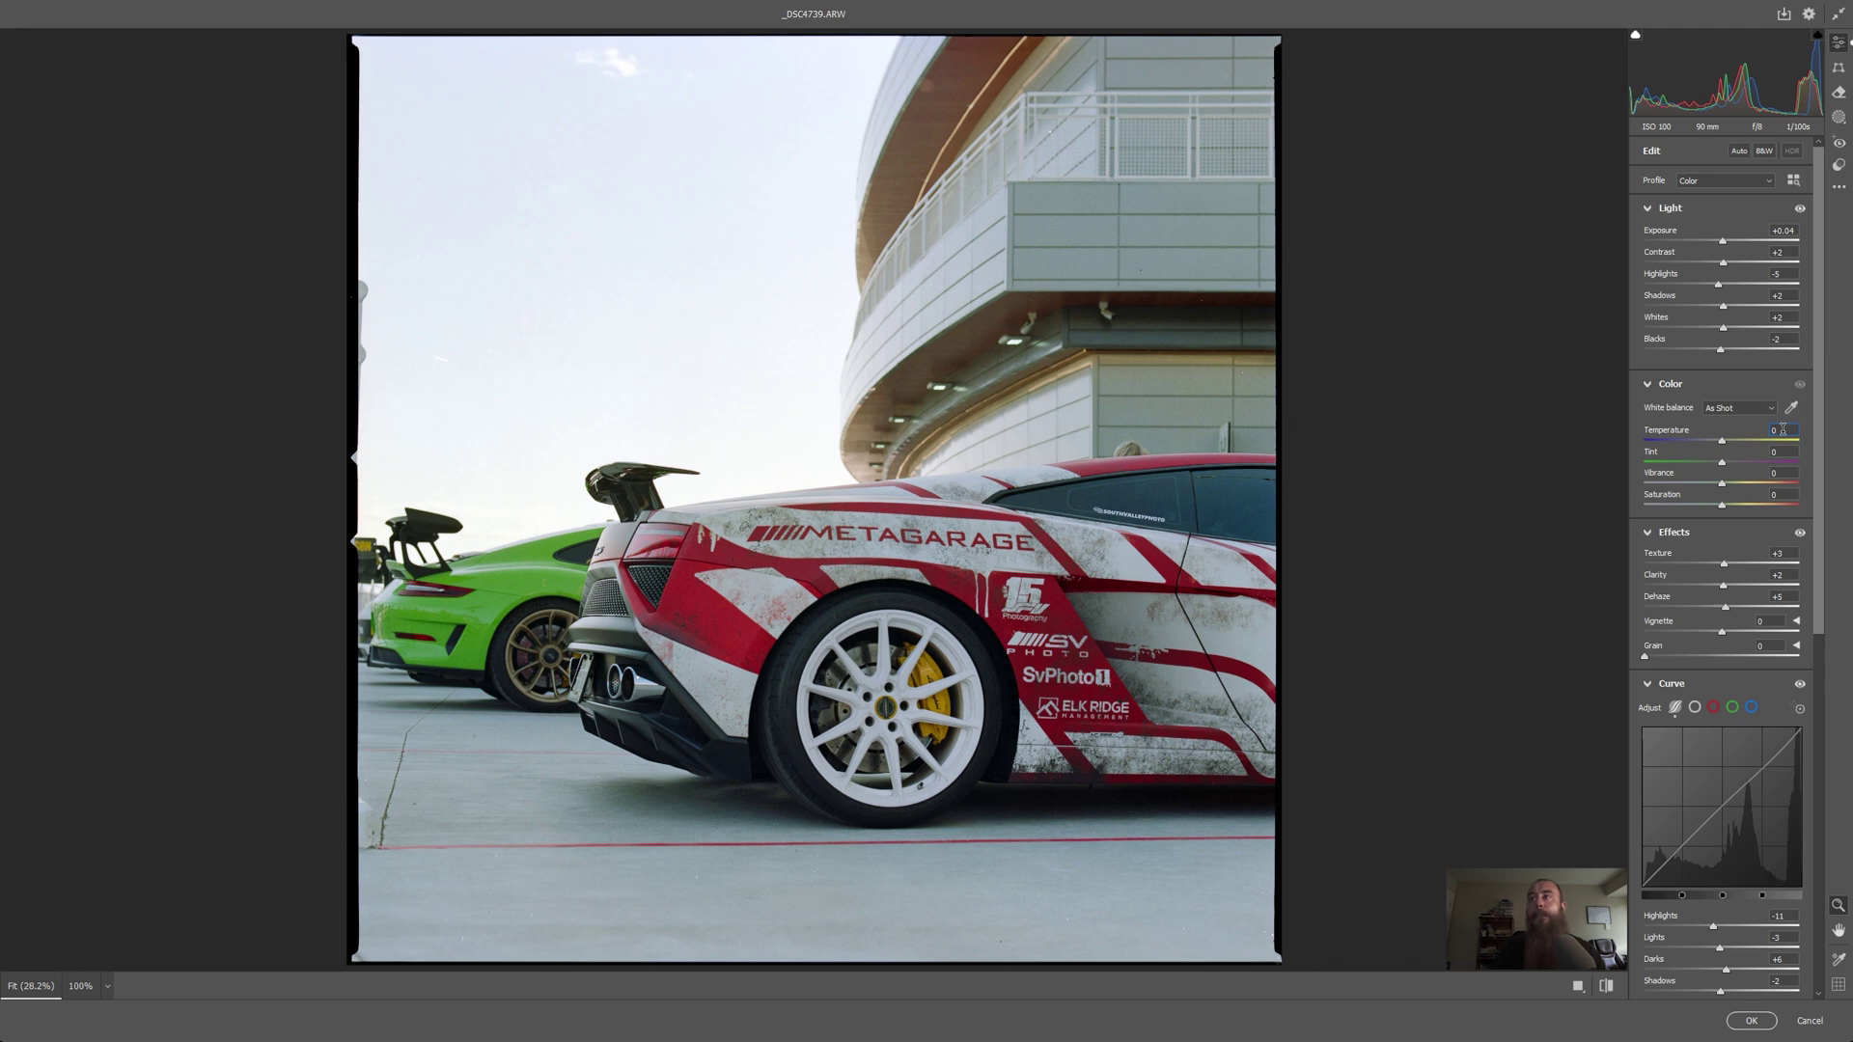
left_click_drag(1783, 431, 1836, 488)
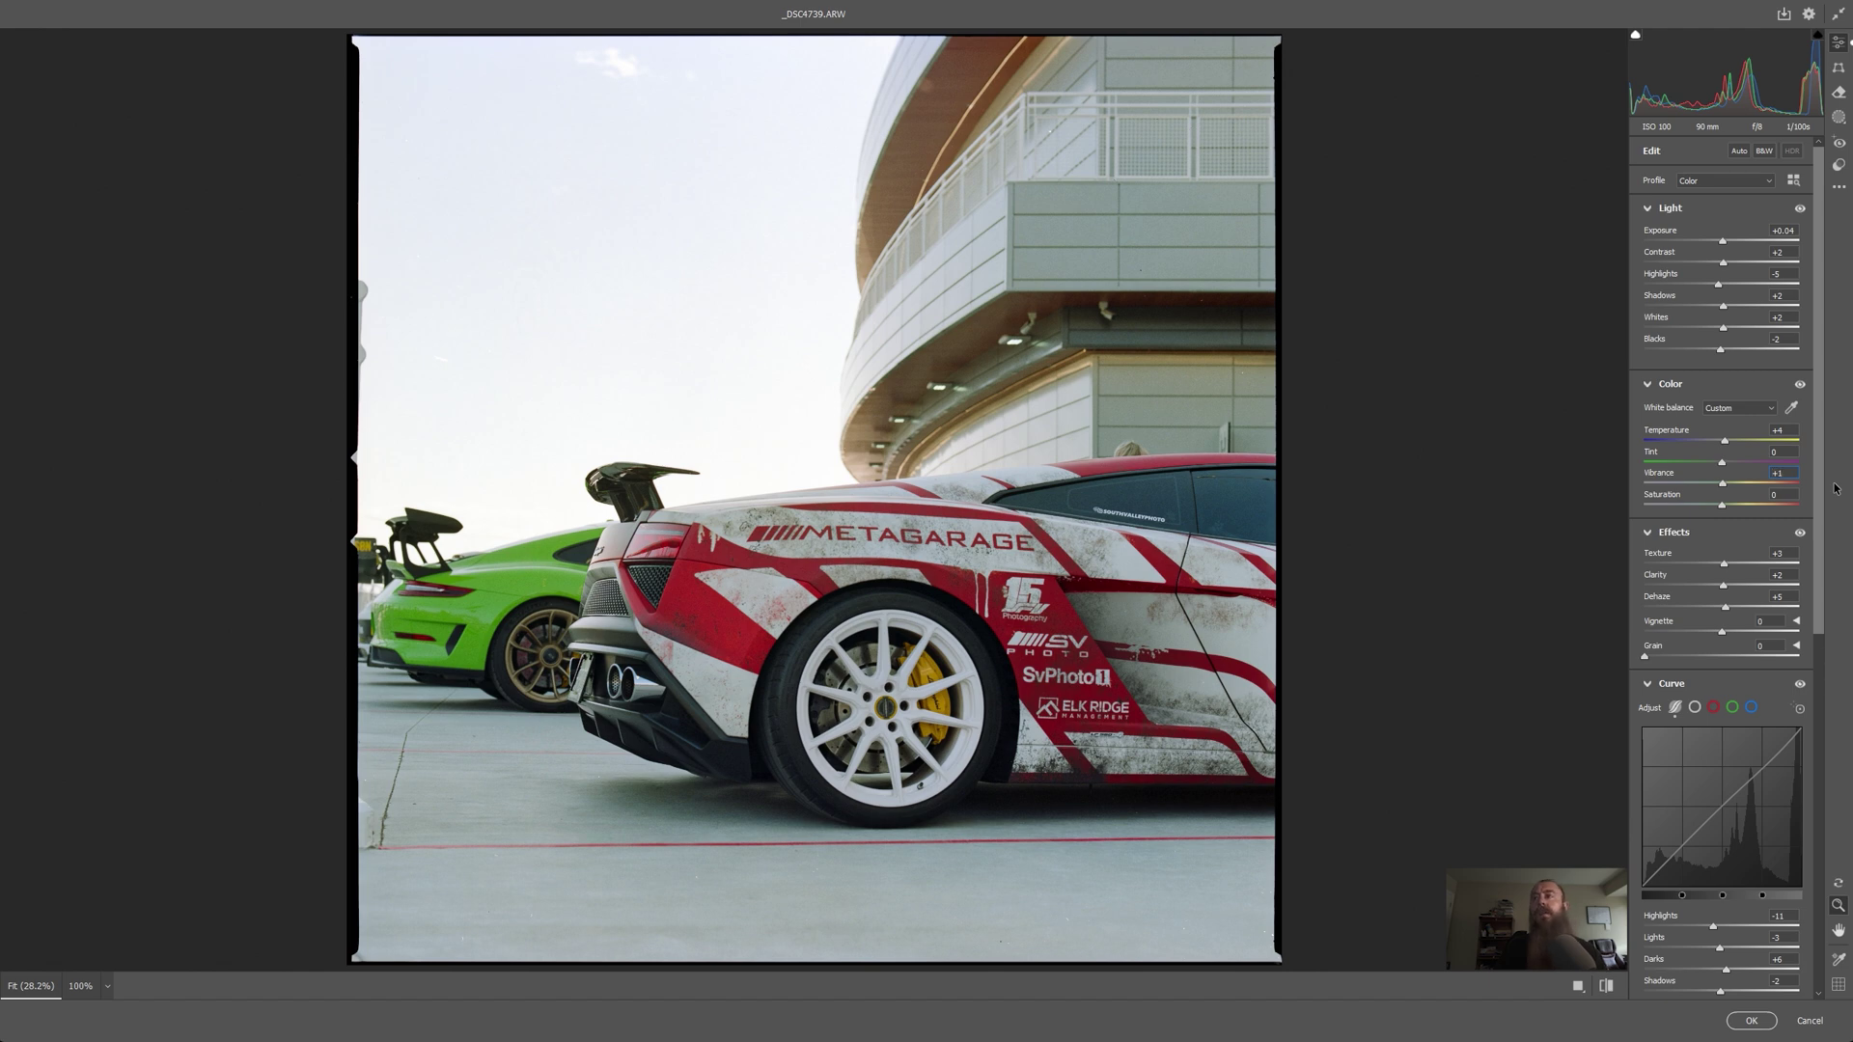
left_click_drag(1723, 484, 1732, 496)
left_click_drag(1726, 512, 1727, 515)
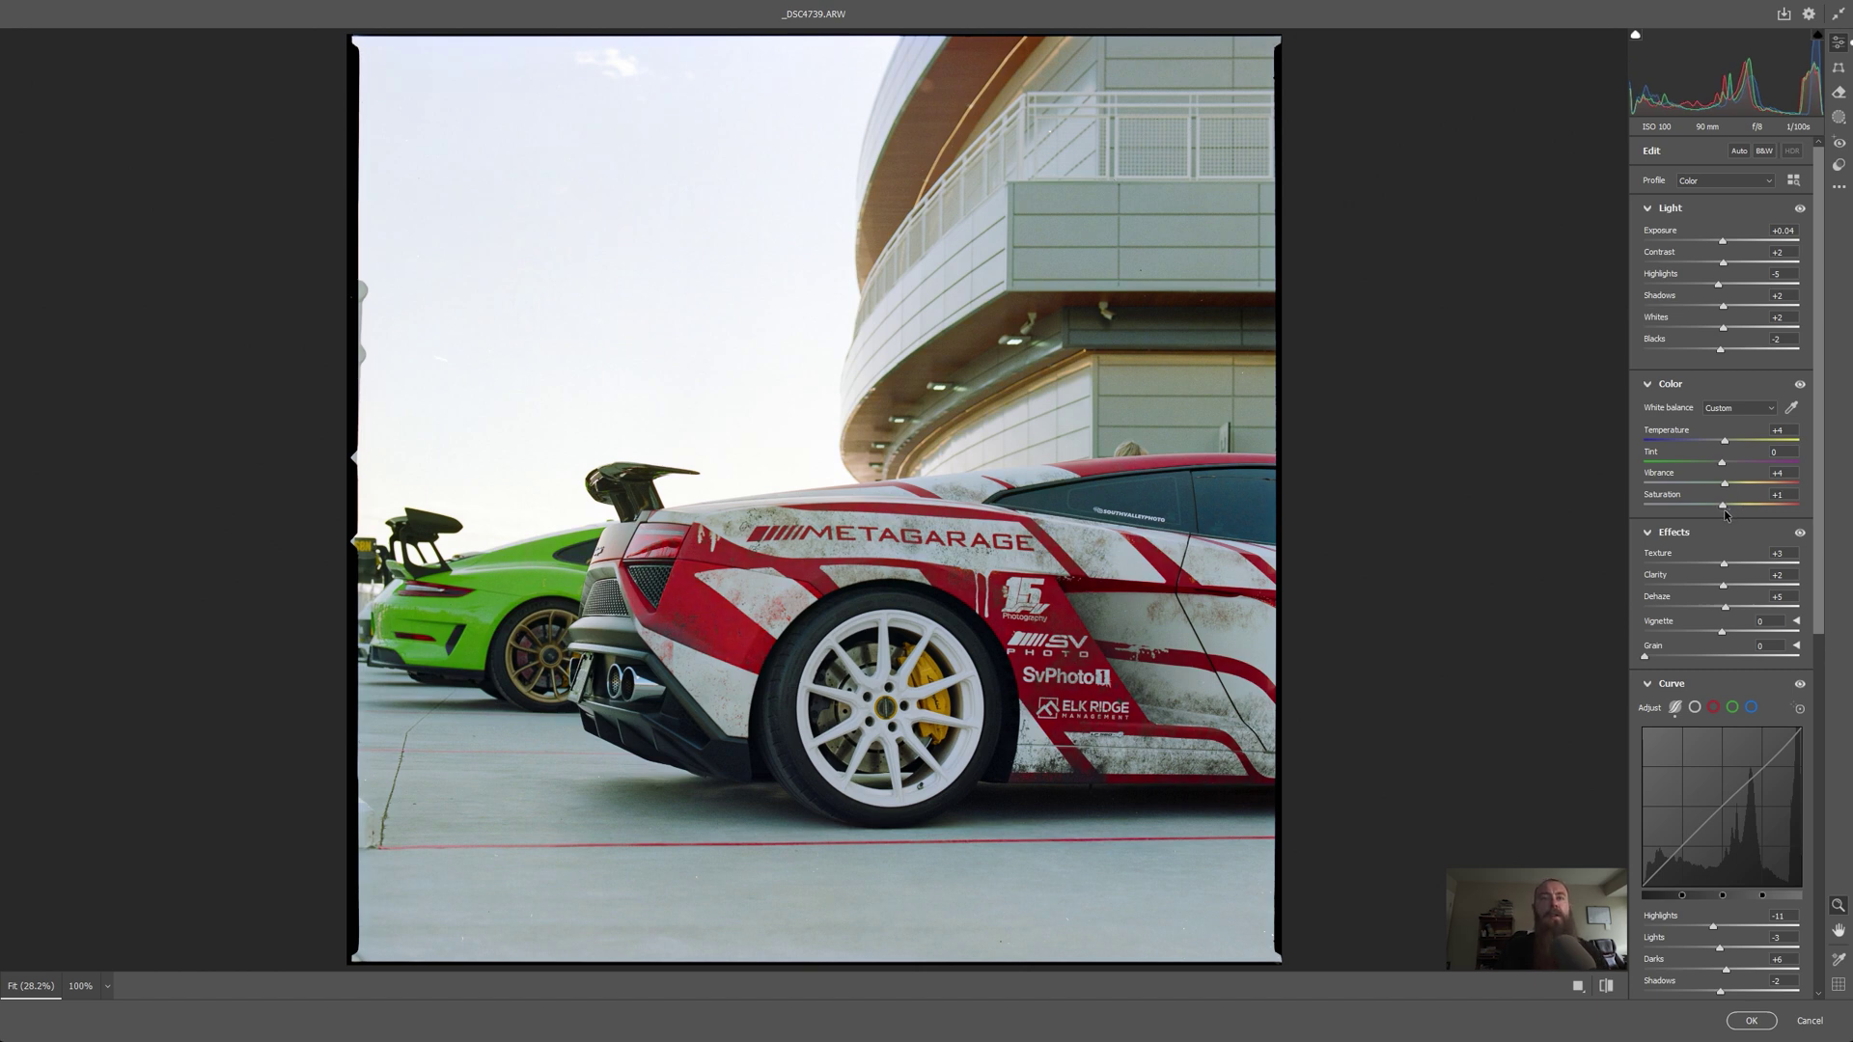
key("ctrl+alt+z")
key("backslash")
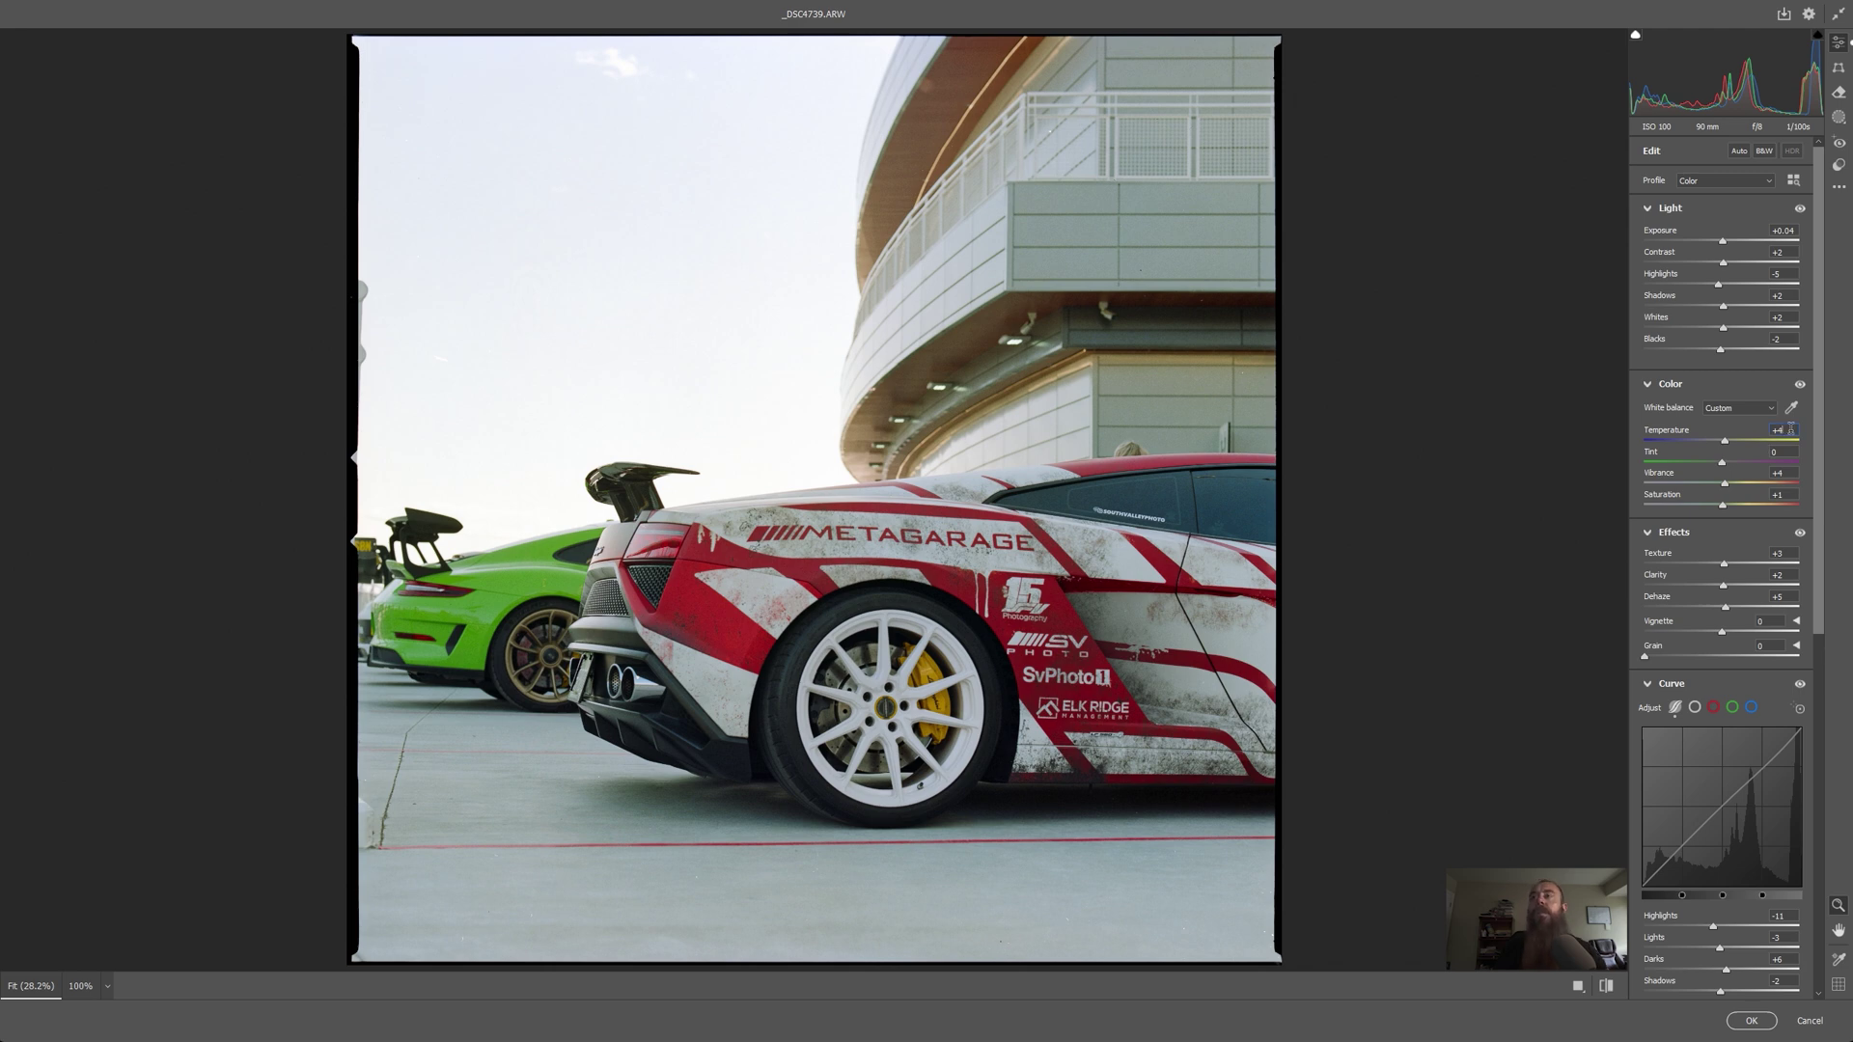
left_click_drag(1790, 430, 1785, 430)
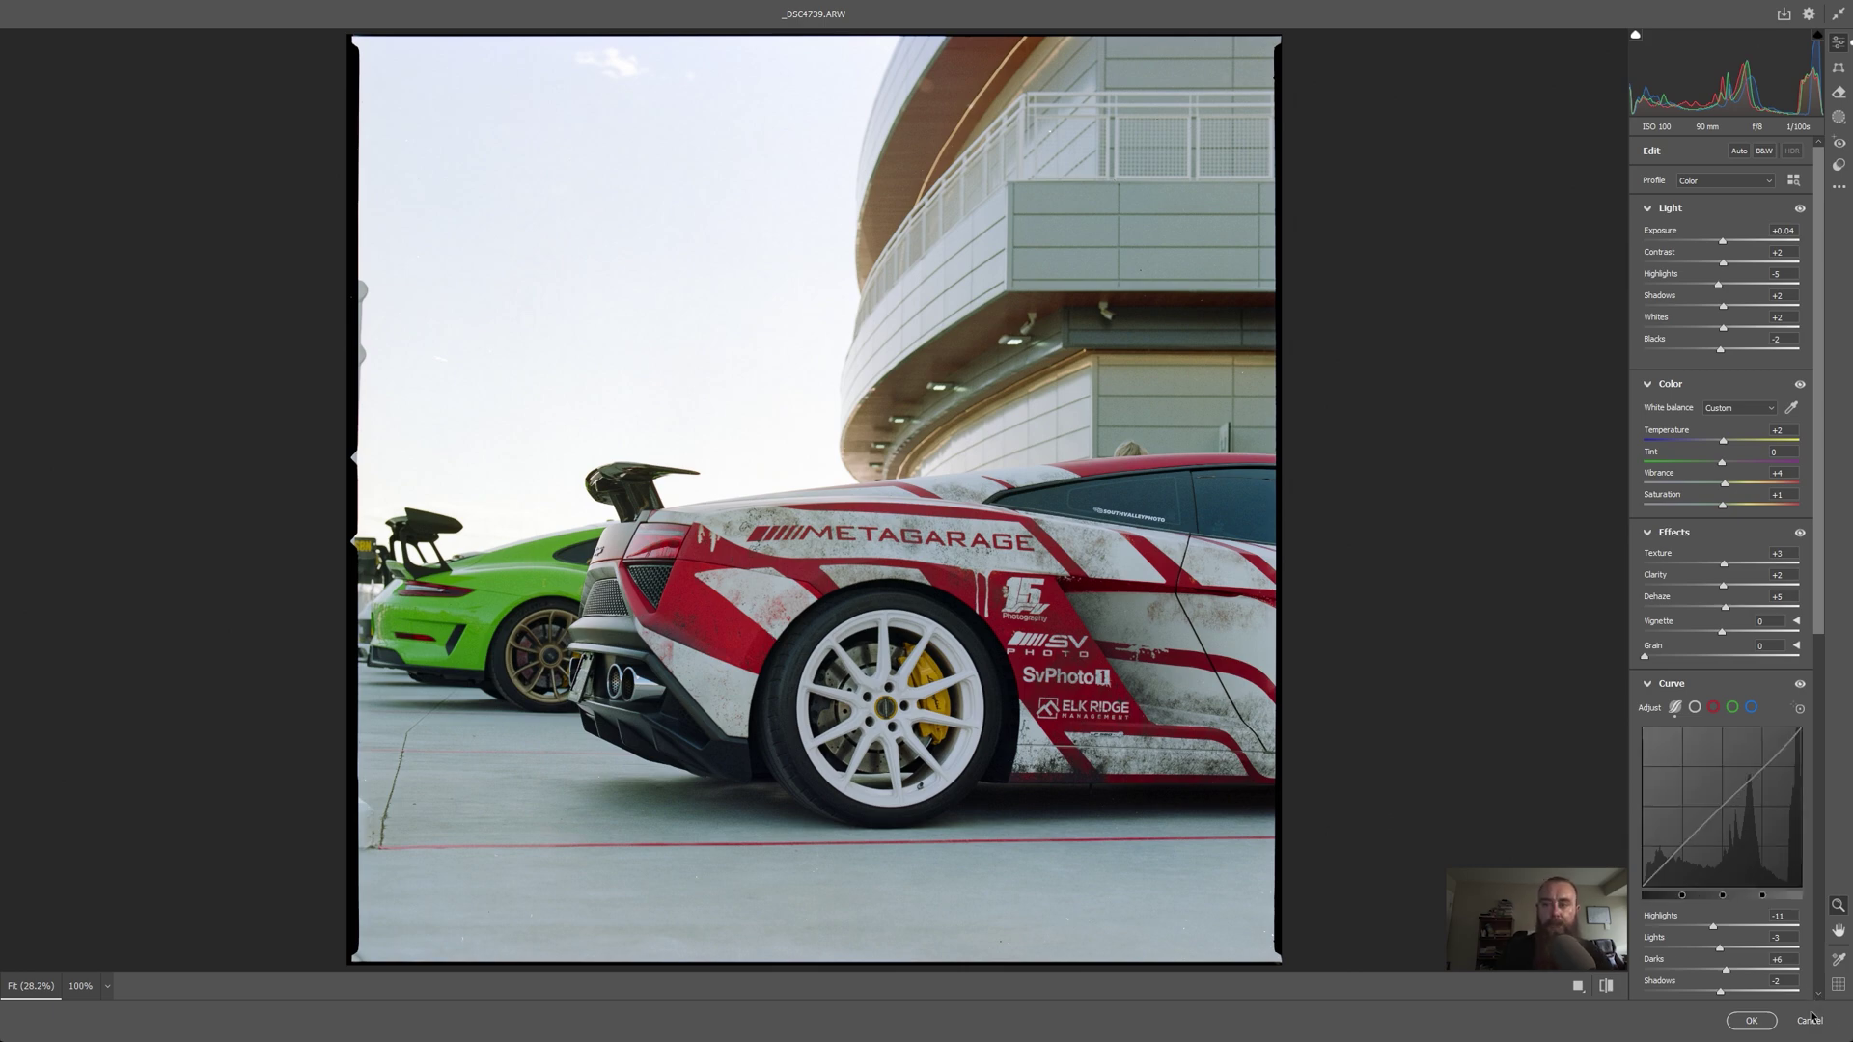
Step: Apply the Camera Raw edit, deselect, and dismiss the Brush Settings panel
left_click(1752, 1022)
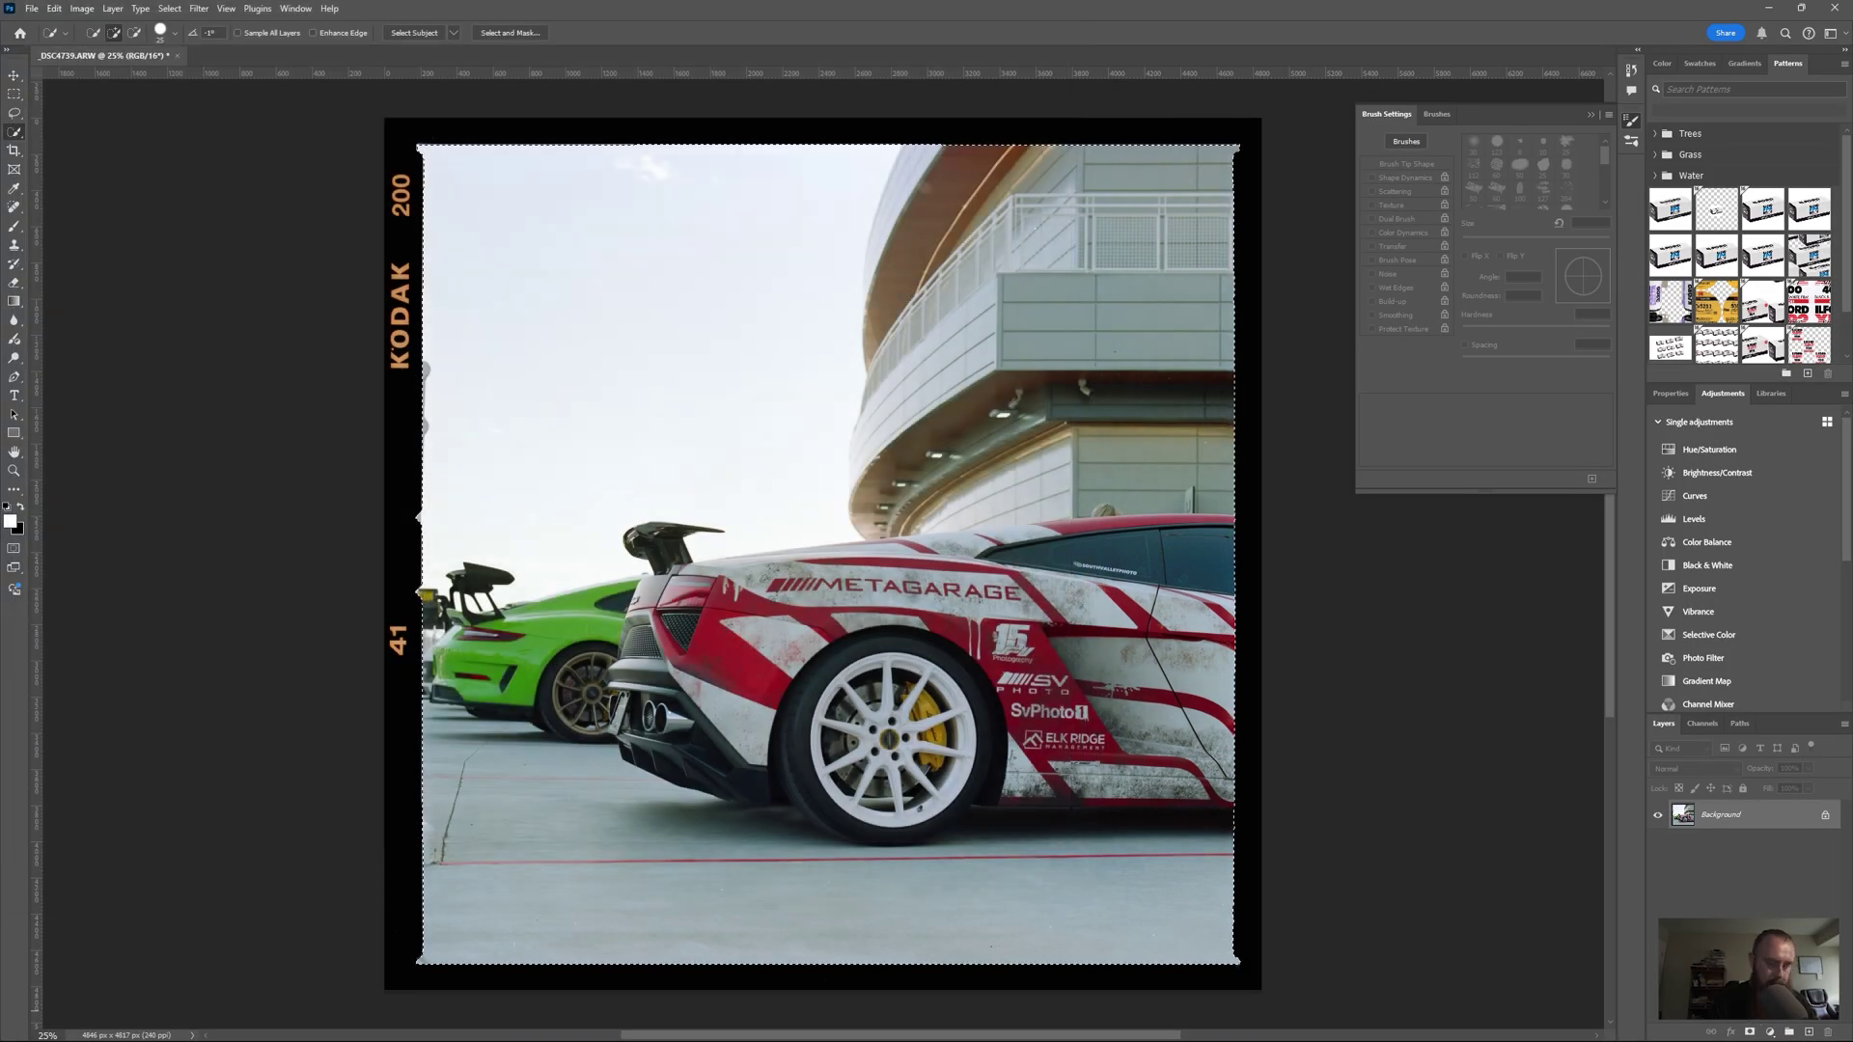
key("ctrl+d")
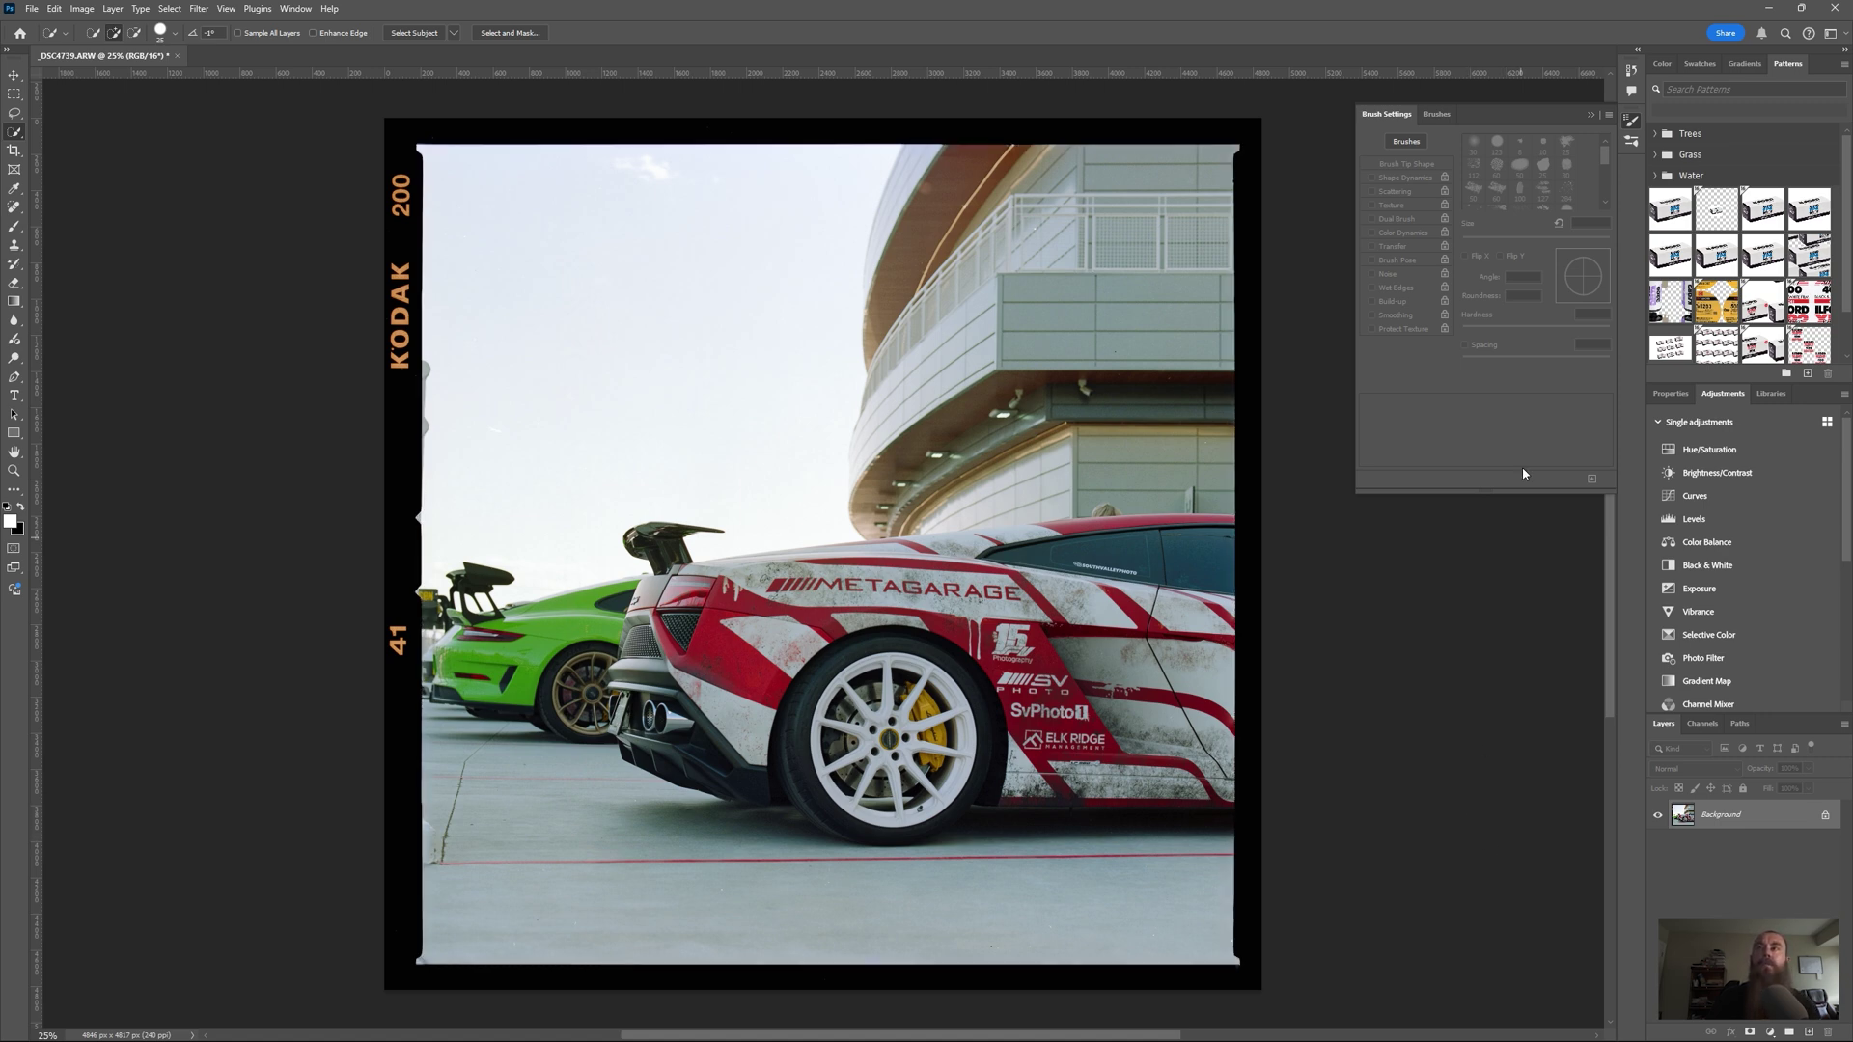
left_click(1591, 114)
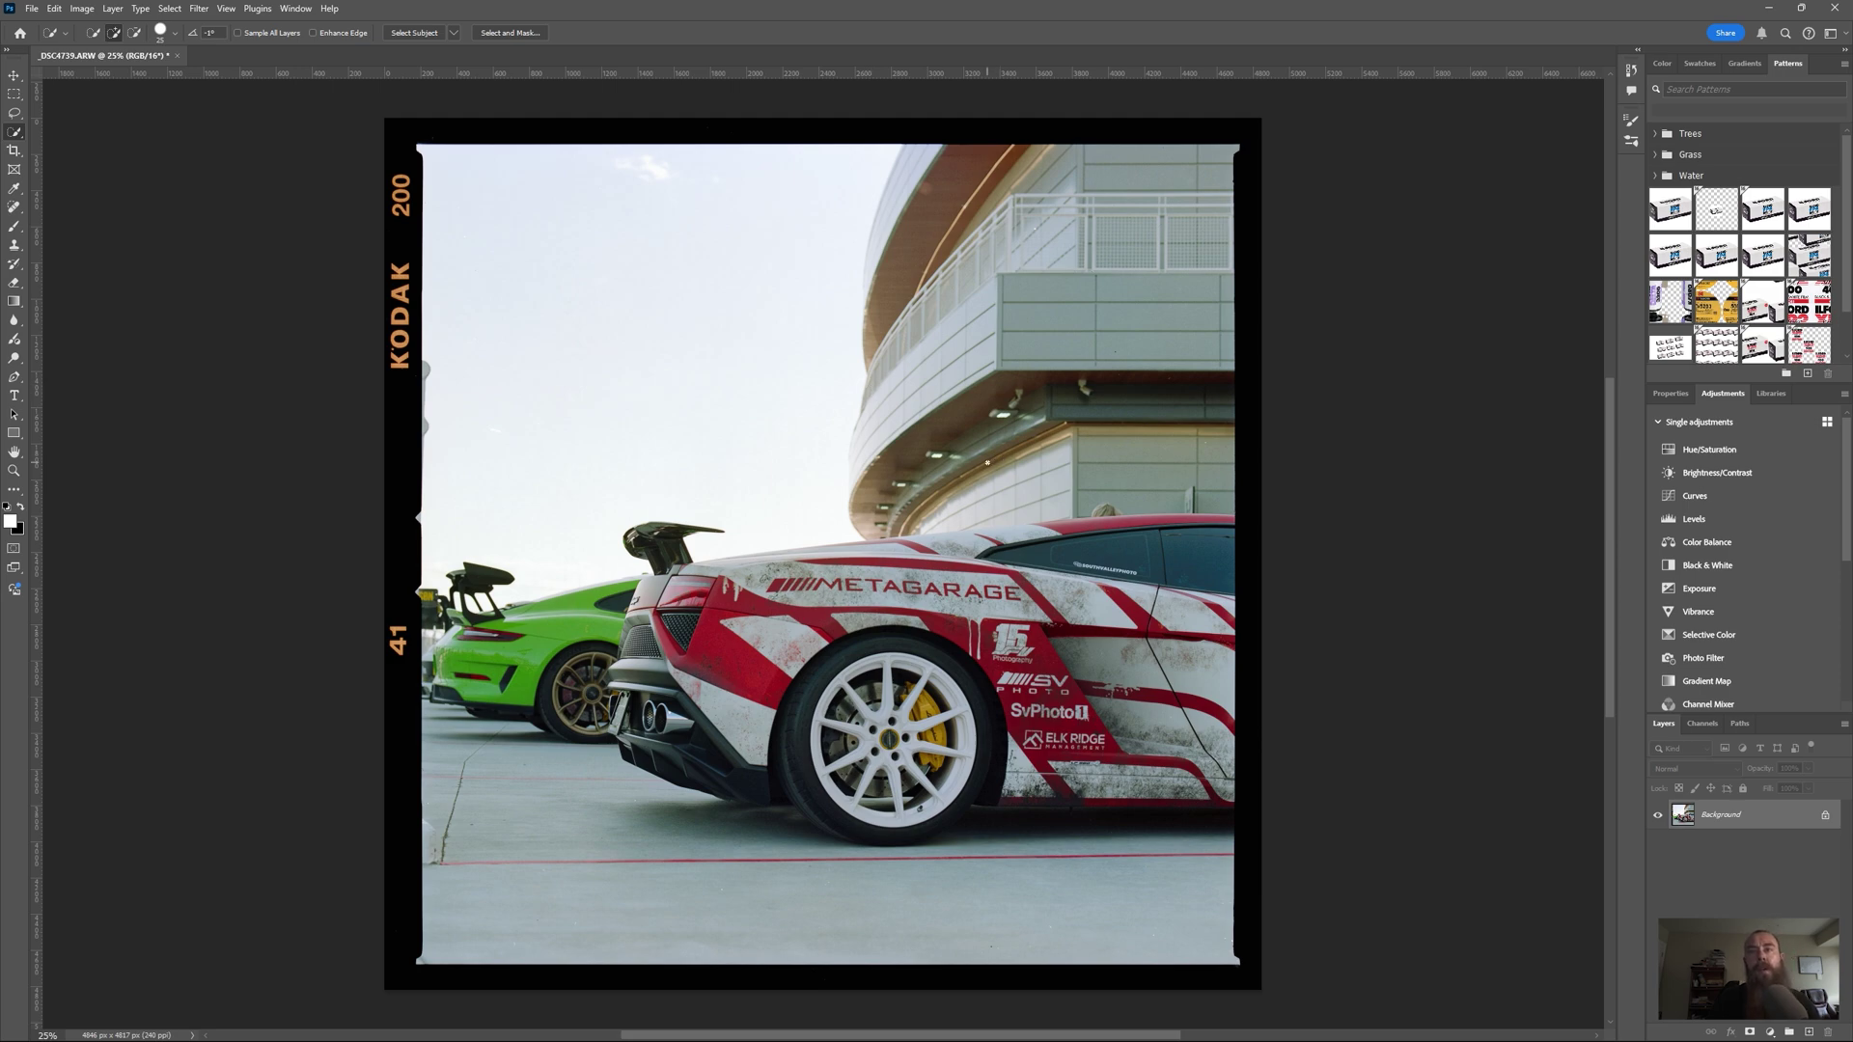
Step: Lasso the head above the car roof, remove it with Generative Fill, and merge down
scroll(1067, 489, "up", 5)
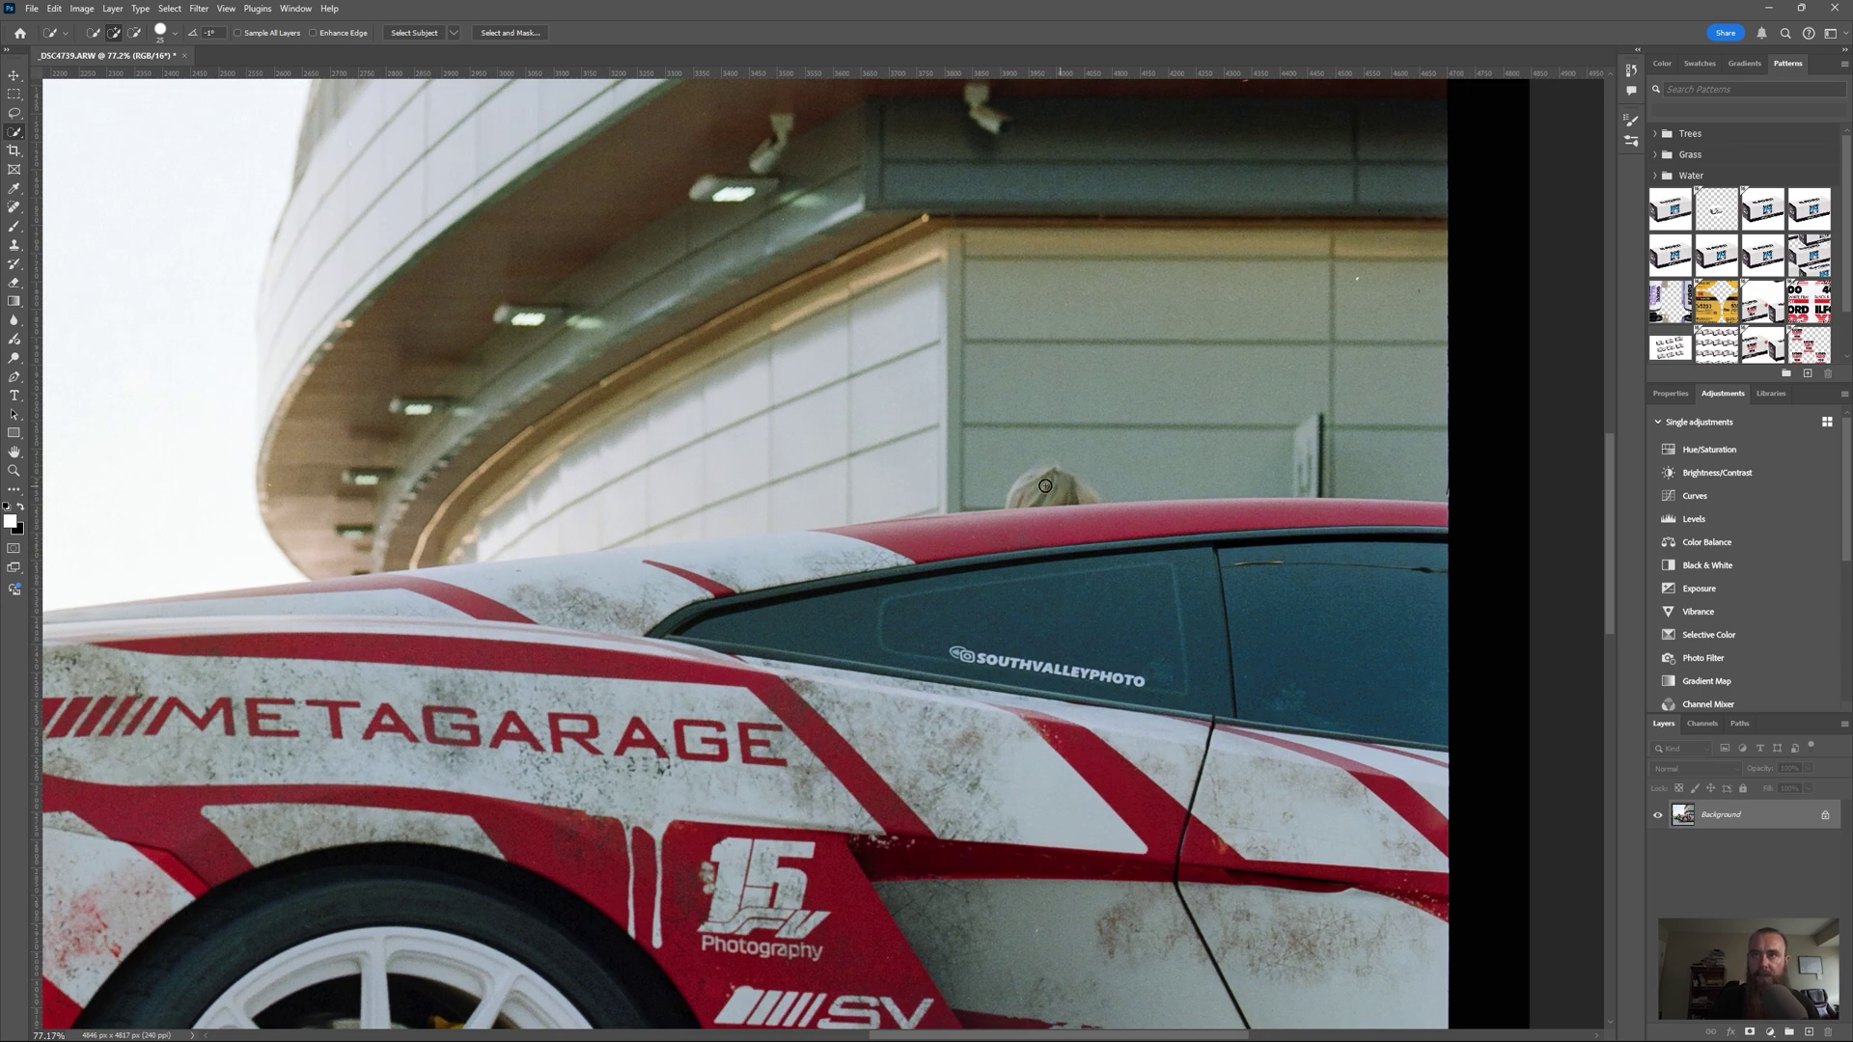
scroll(1046, 486, "down", 5)
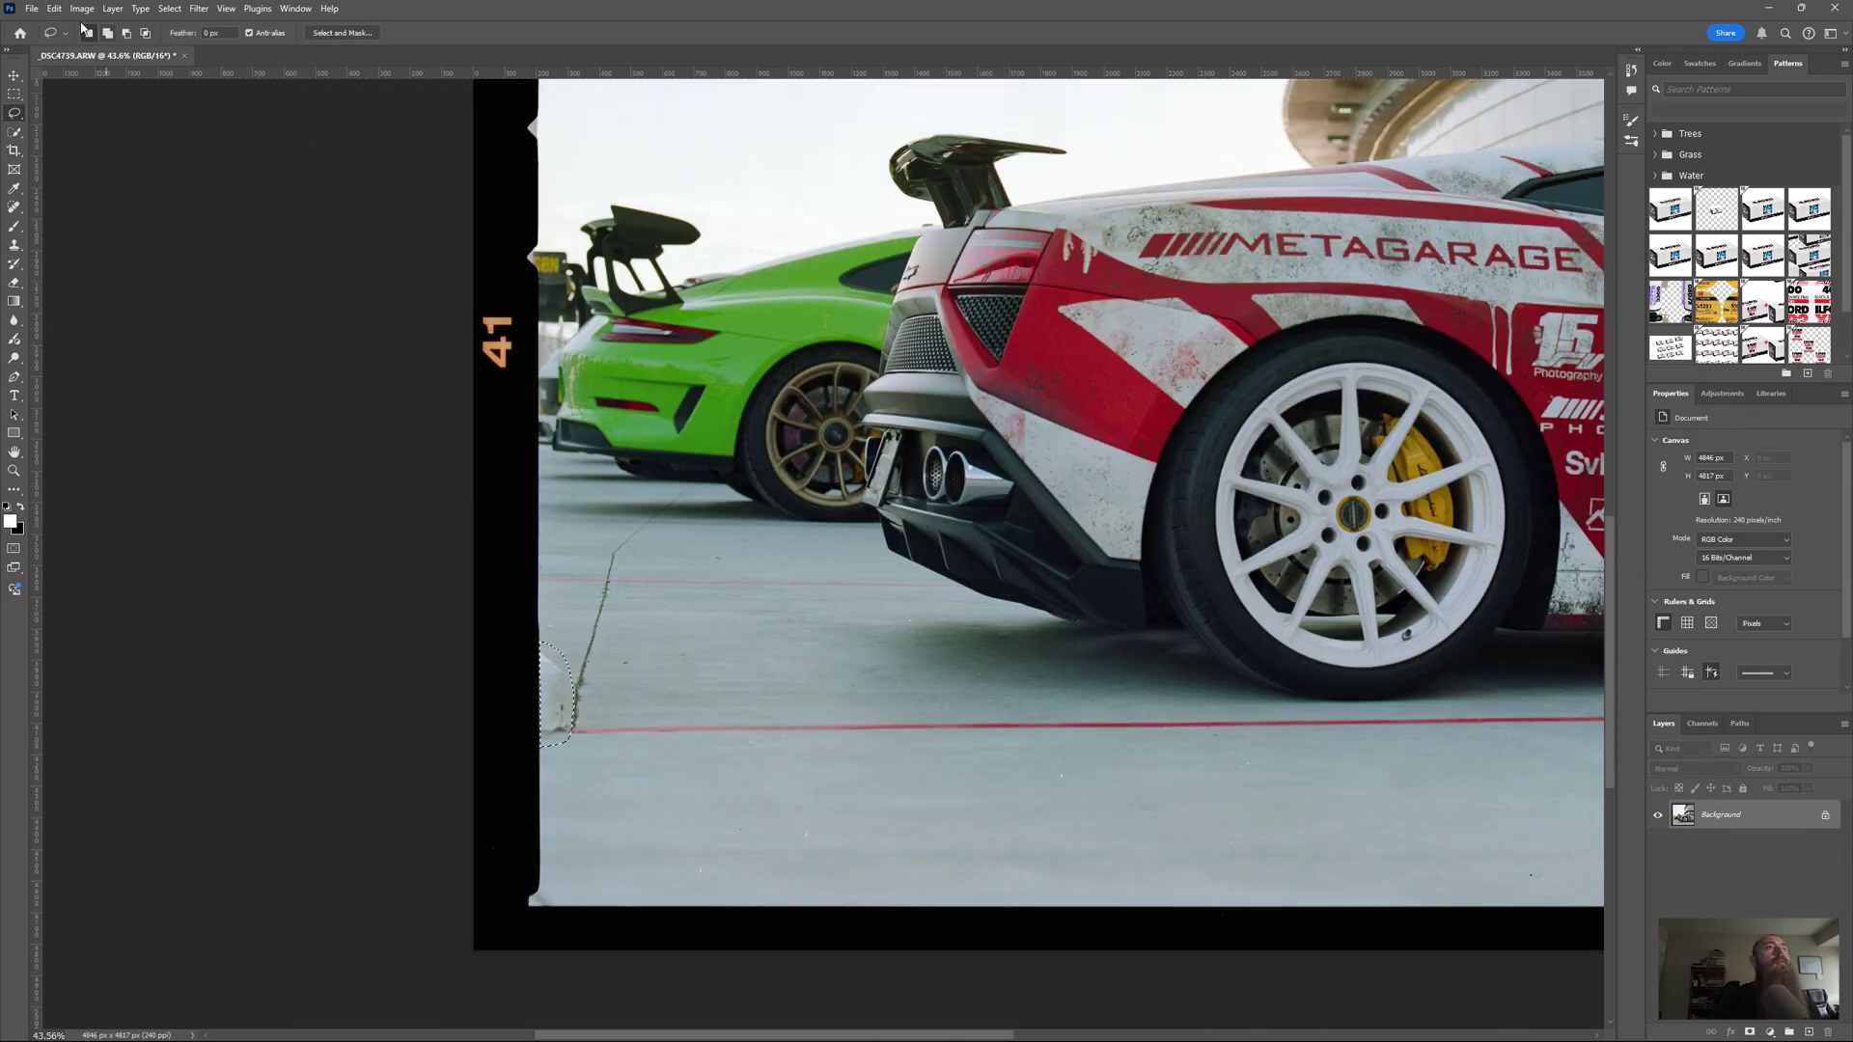
type("r")
left_click(973, 390)
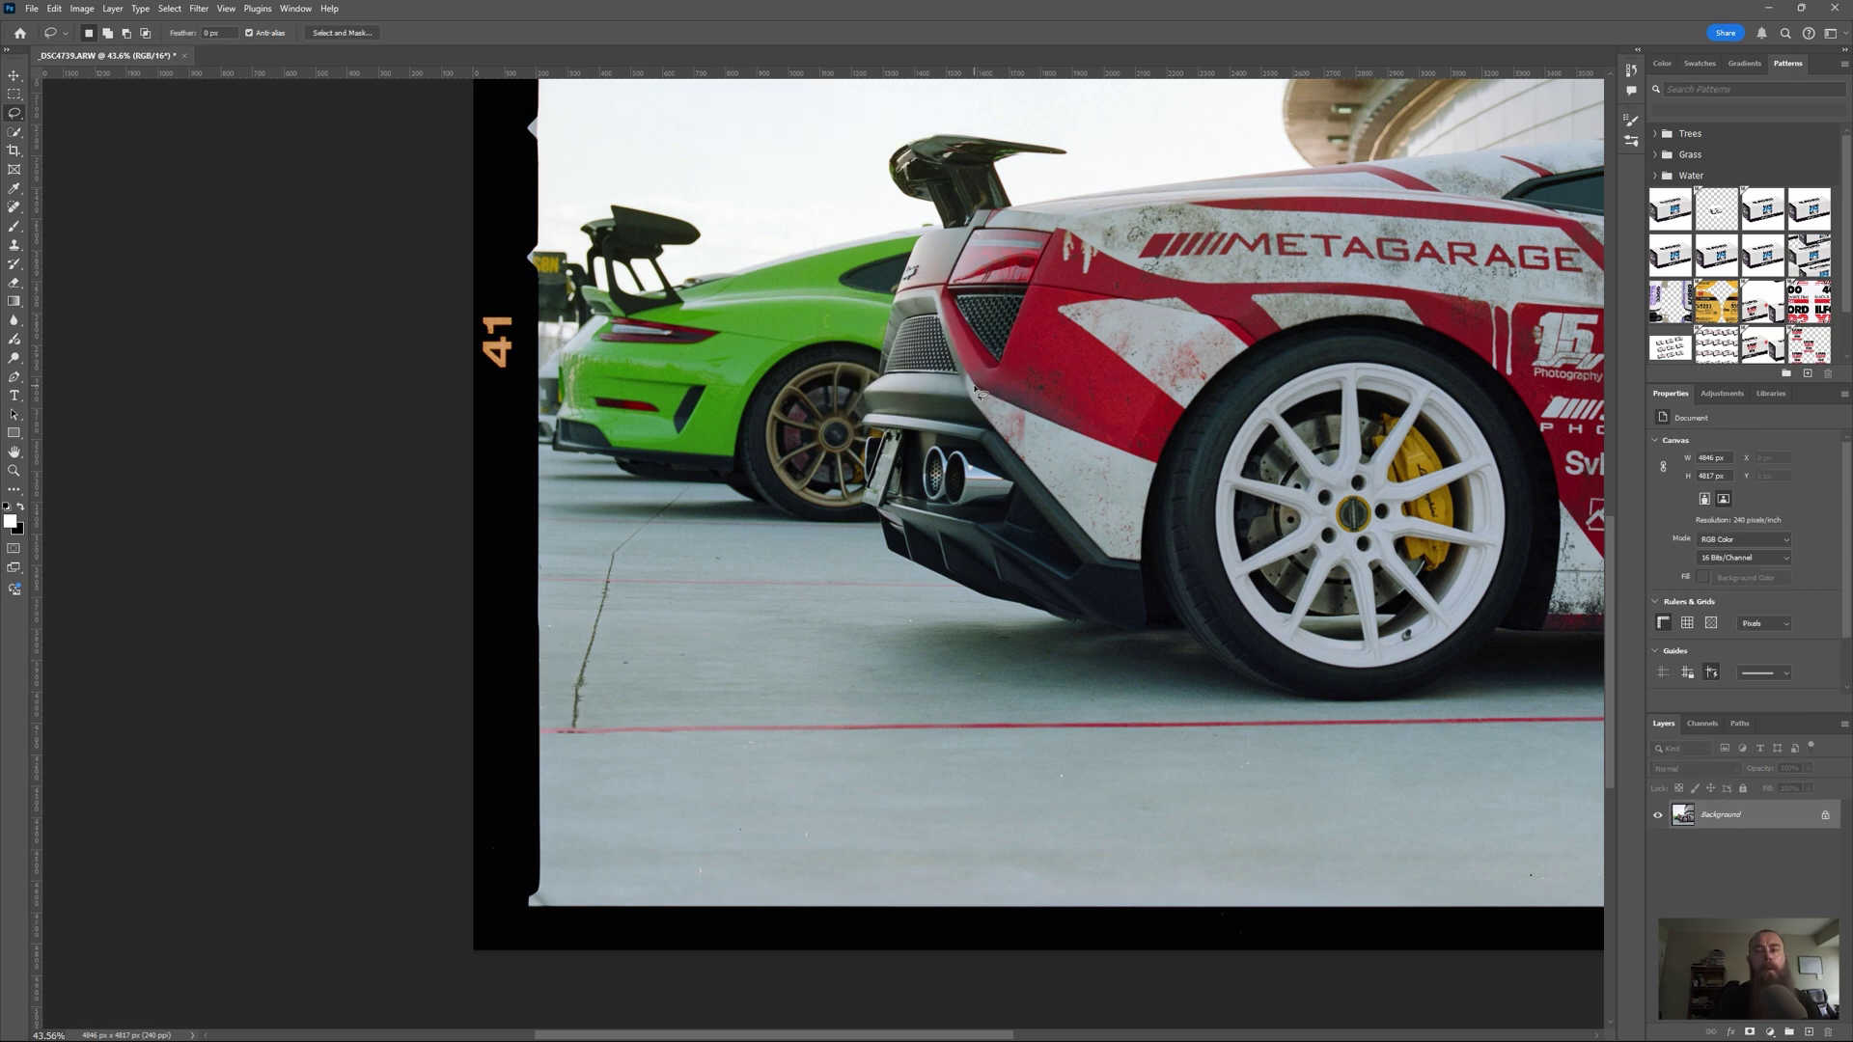
scroll(1399, 579, "down", 3)
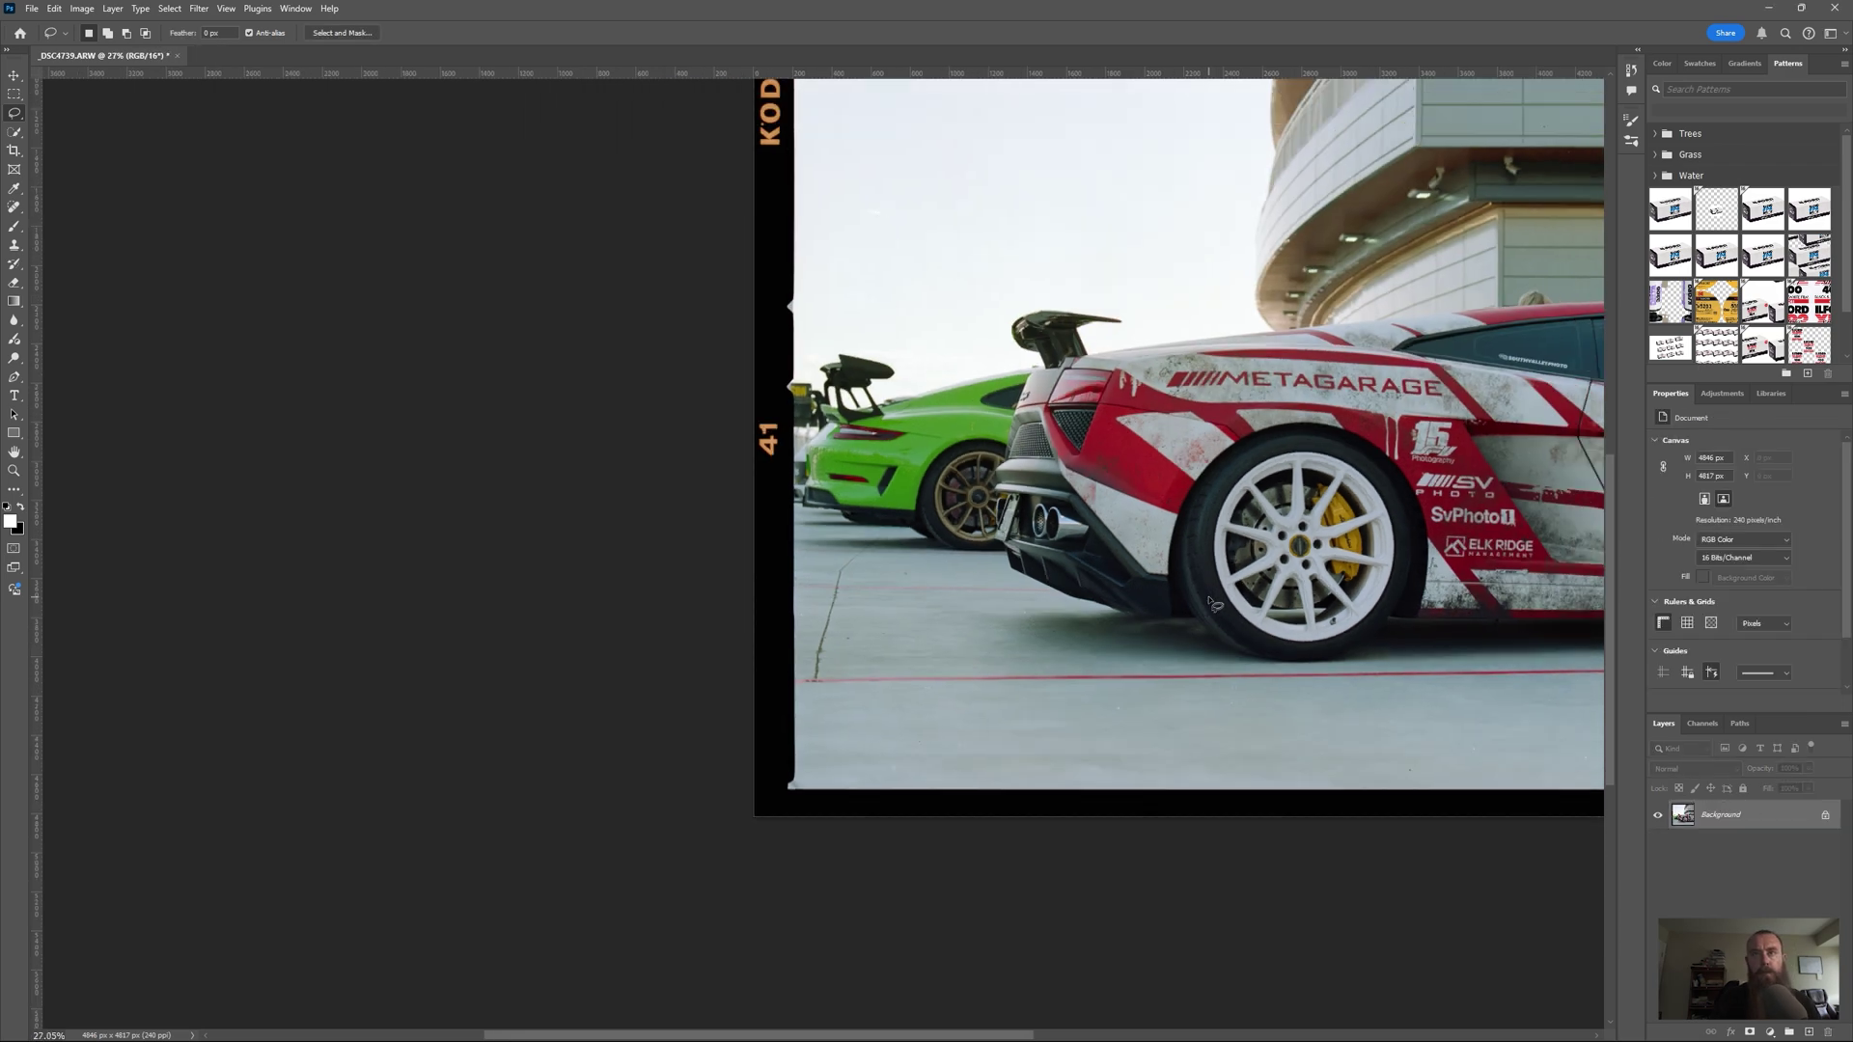
scroll(921, 661, "up", 2)
scroll(1004, 502, "up", 5)
mouse_move(832, 479)
left_mouse_down()
mouse_move(893, 373)
mouse_move(1039, 469)
left_mouse_up()
left_click(54, 7)
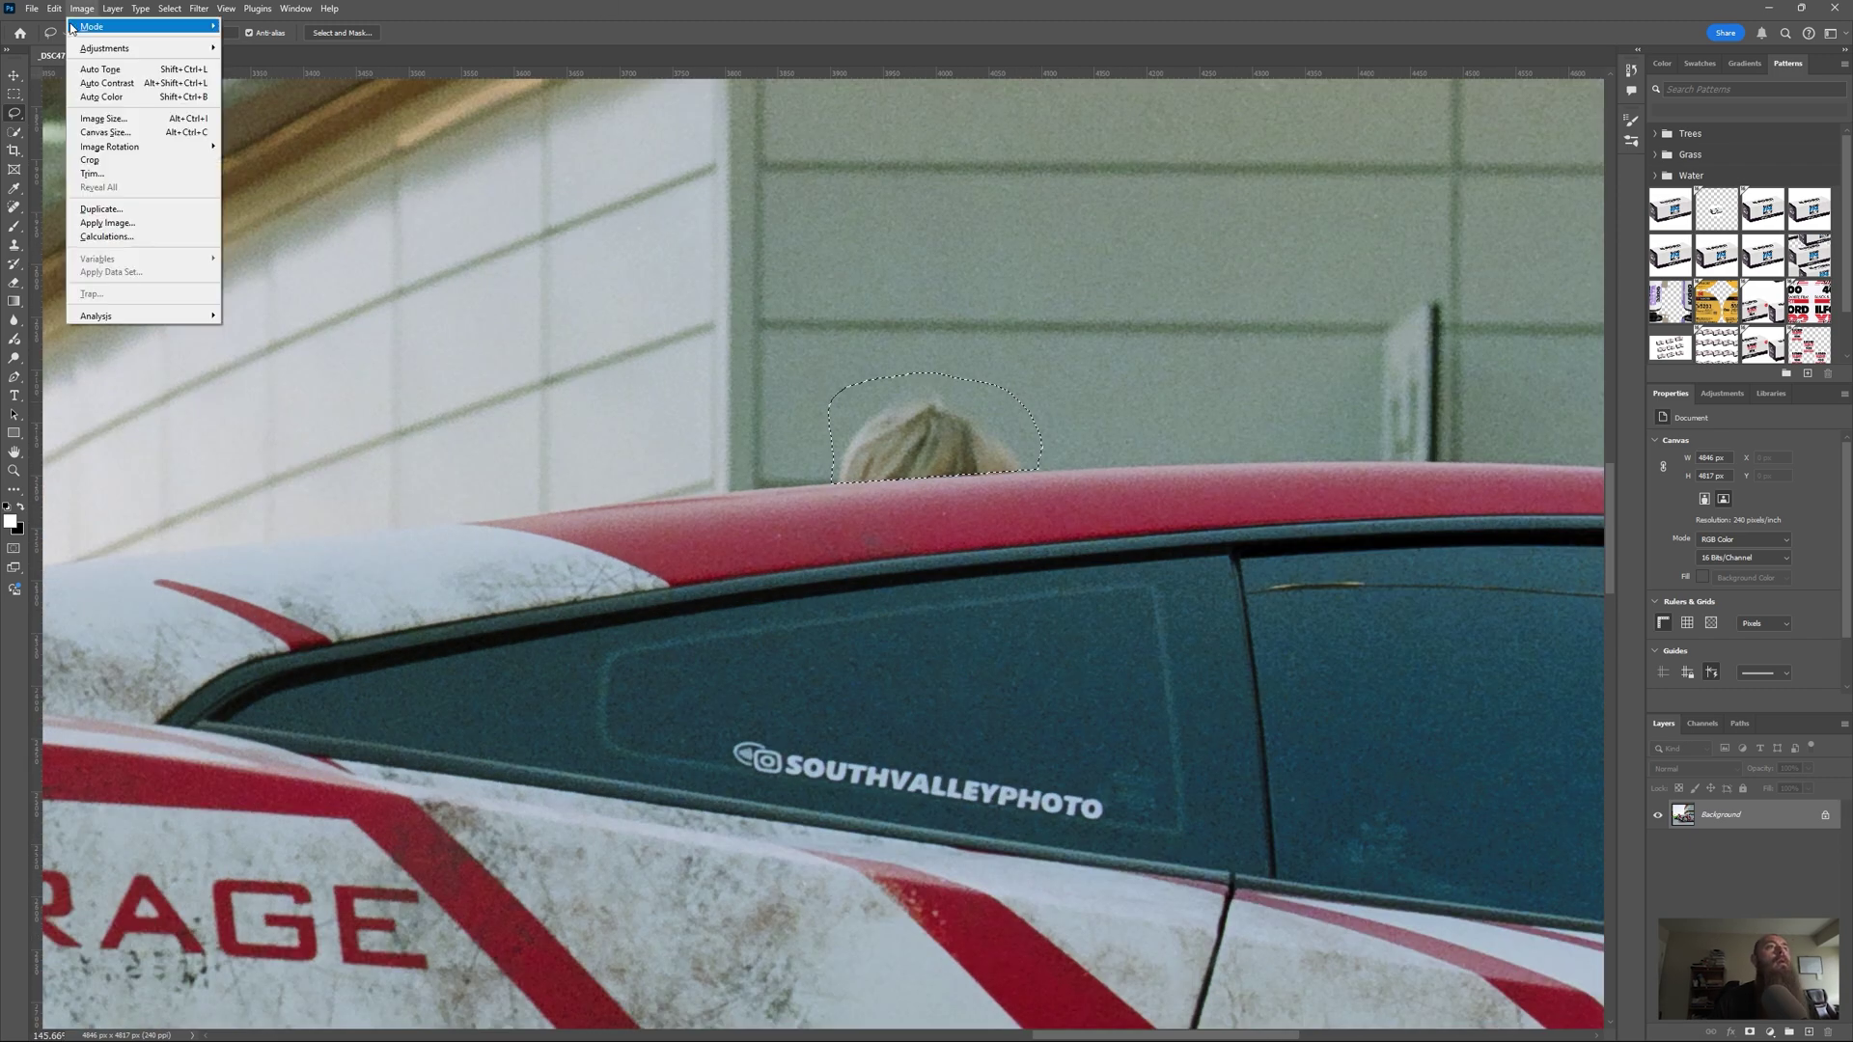
left_click(97, 357)
left_click(973, 388)
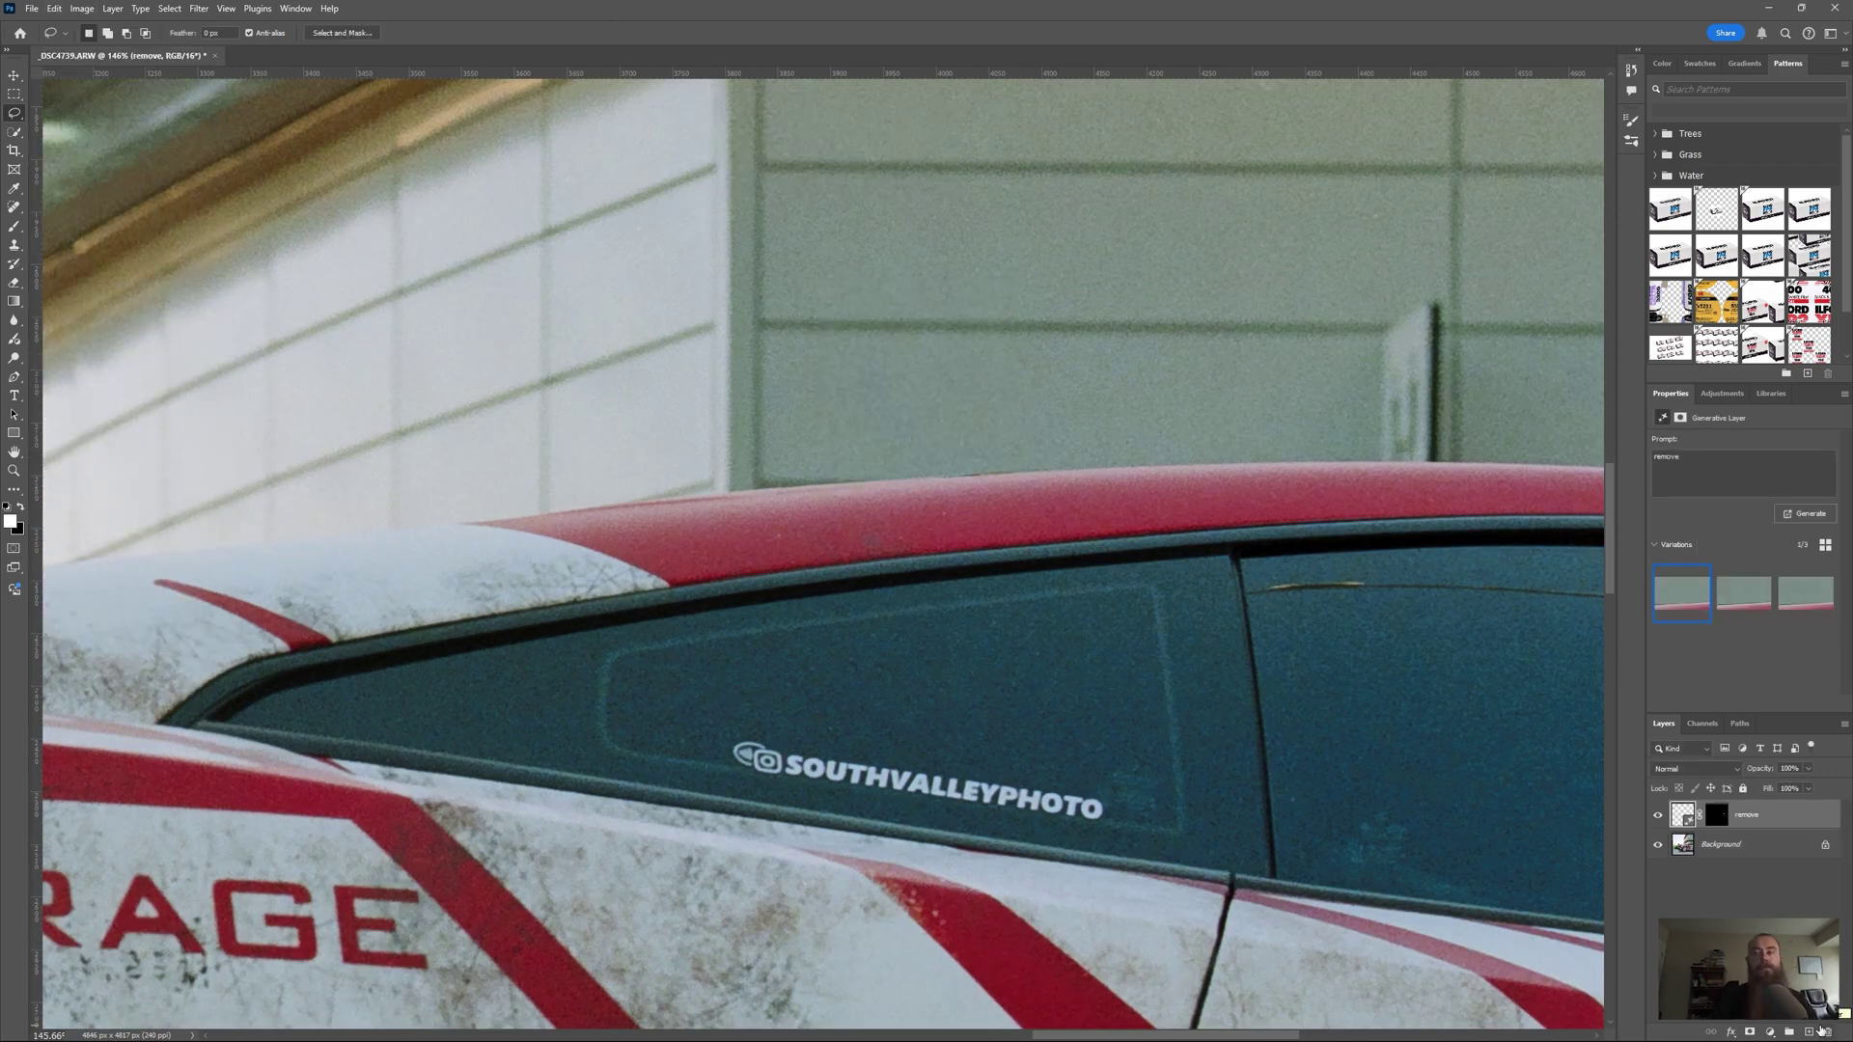
key("ctrl+e")
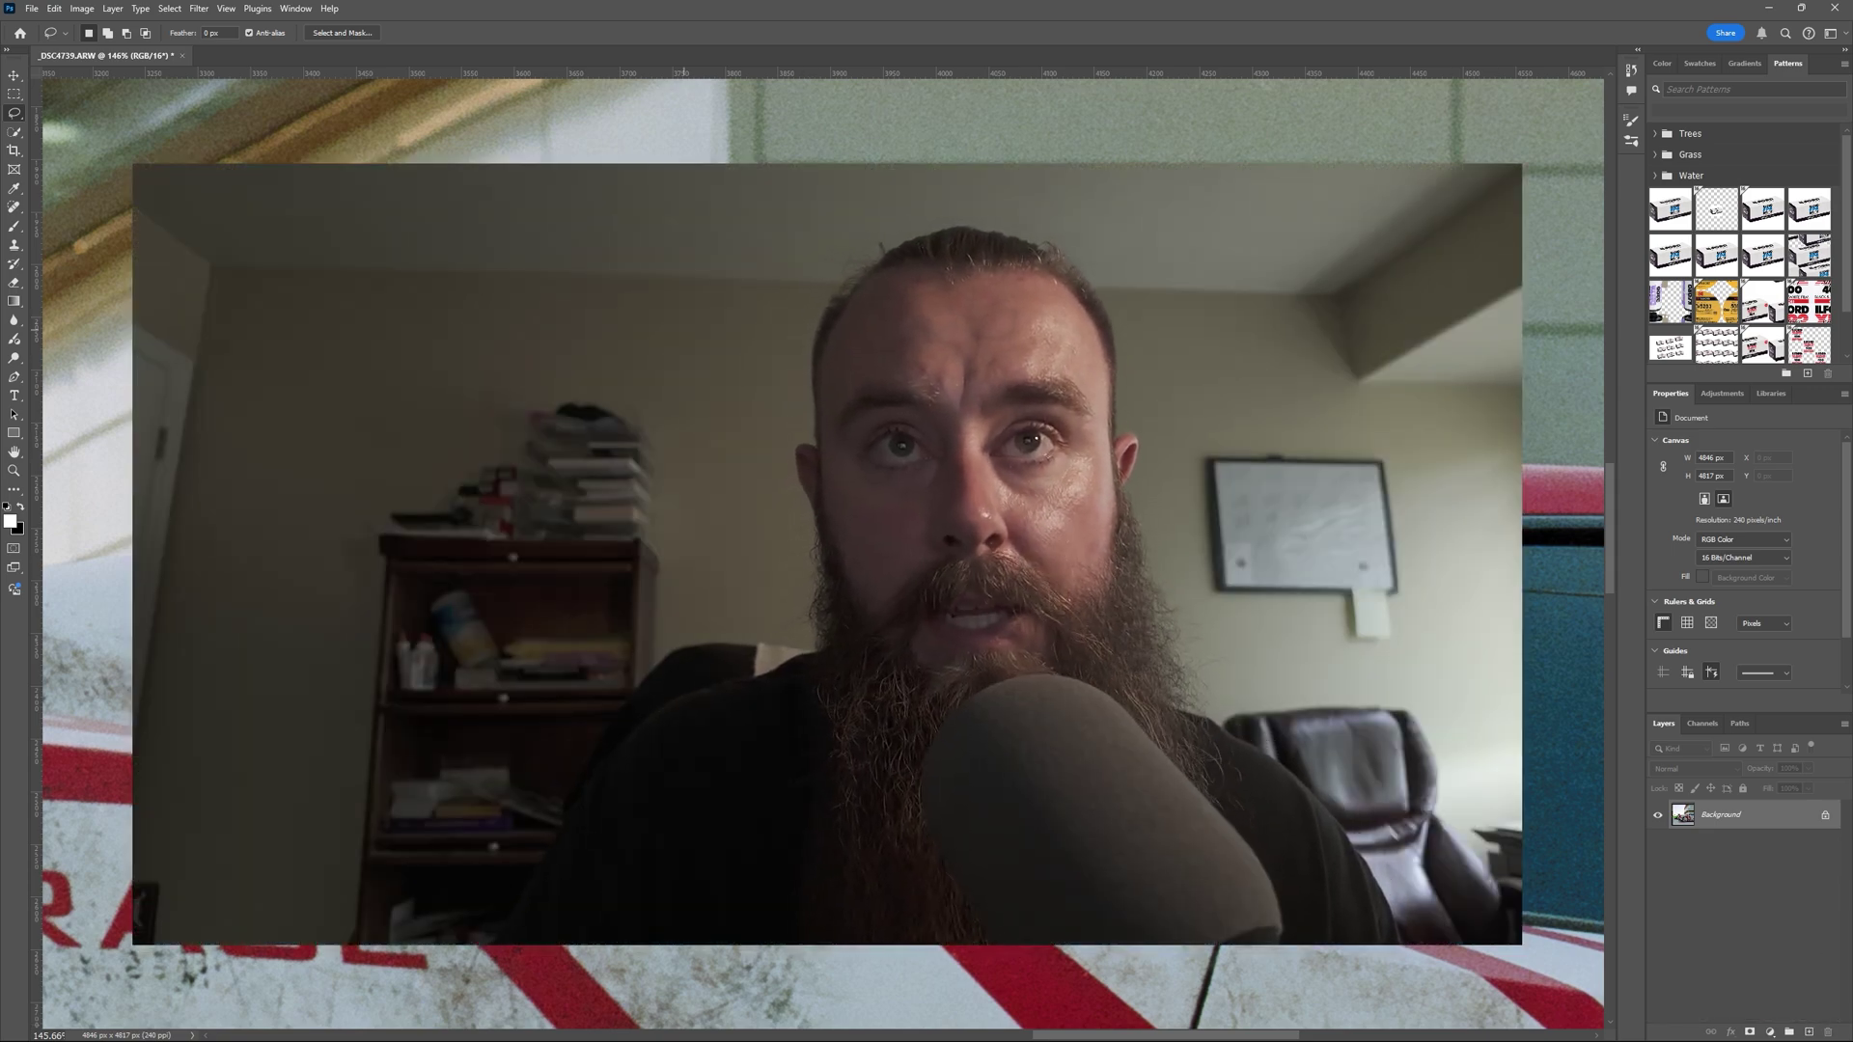
Step: Inspect the image's left border and the car's rear, then fit the whole image on screen
scroll(820, 550, "down", 3)
scroll(522, 323, "down", 4)
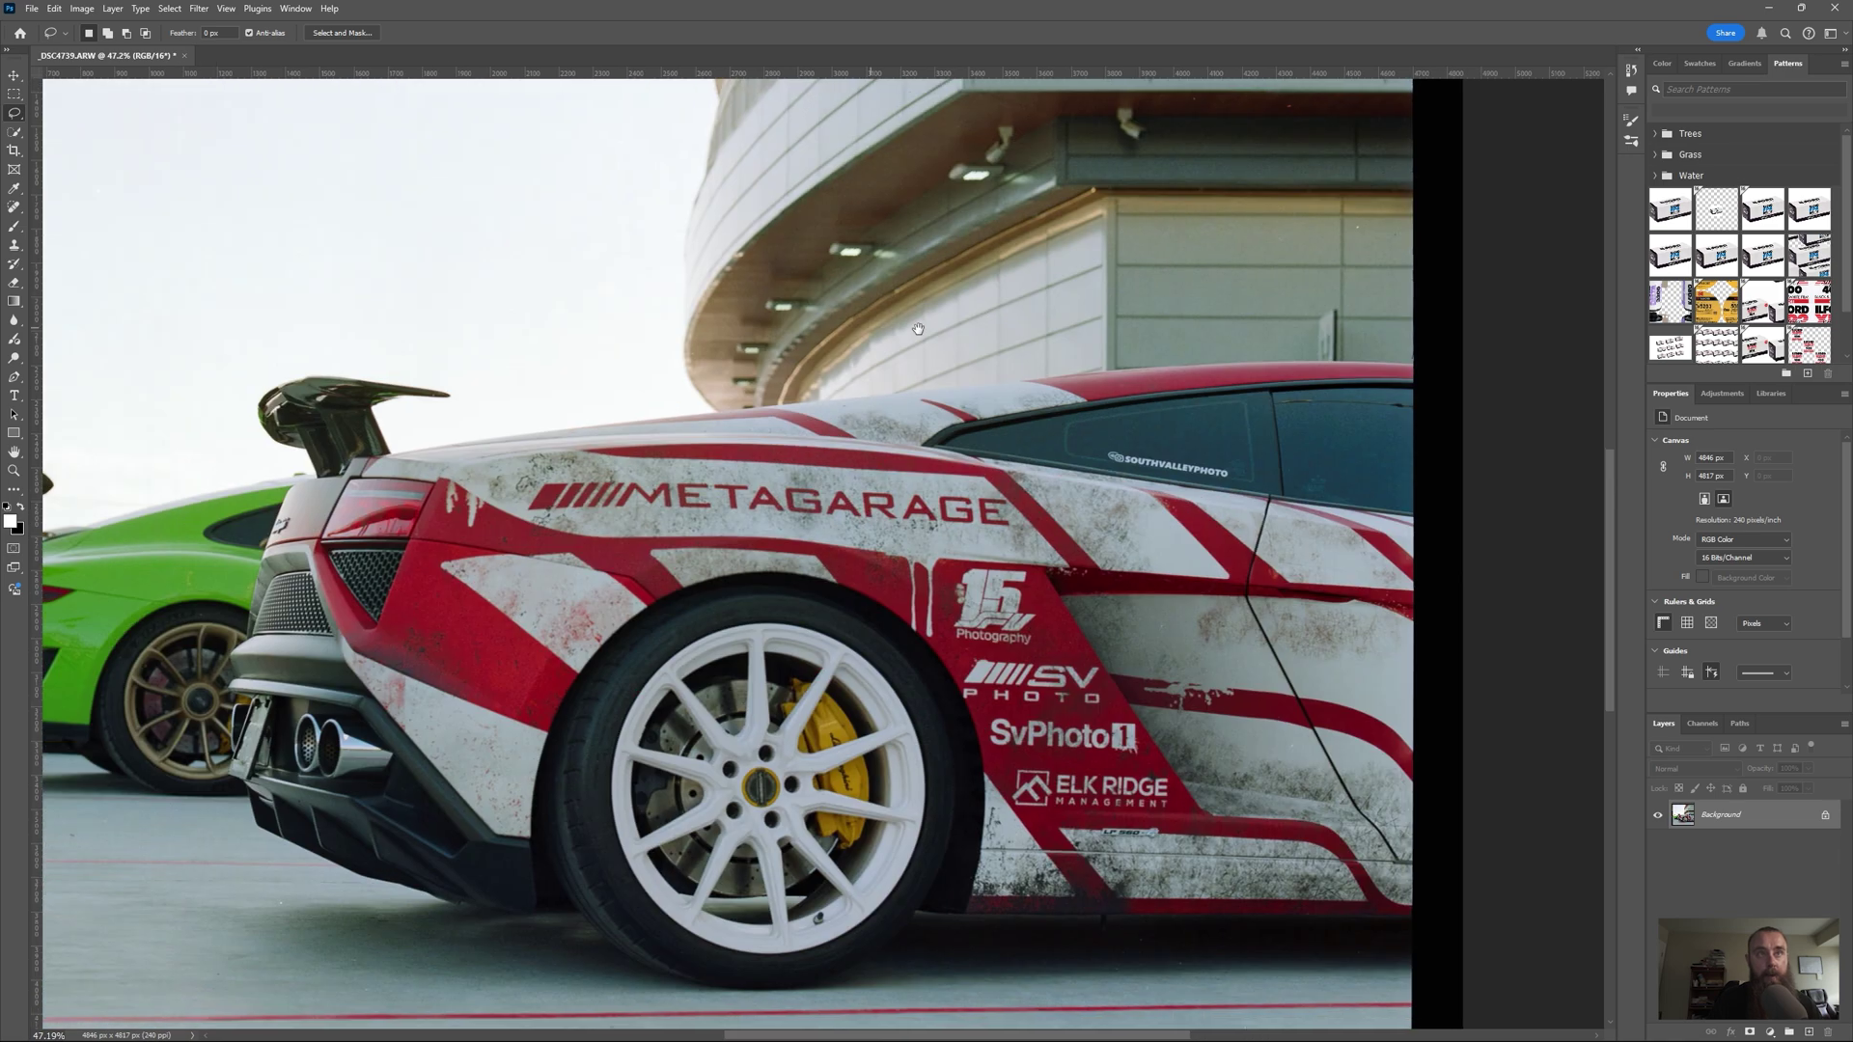
left_click_drag(453, 322, 860, 310)
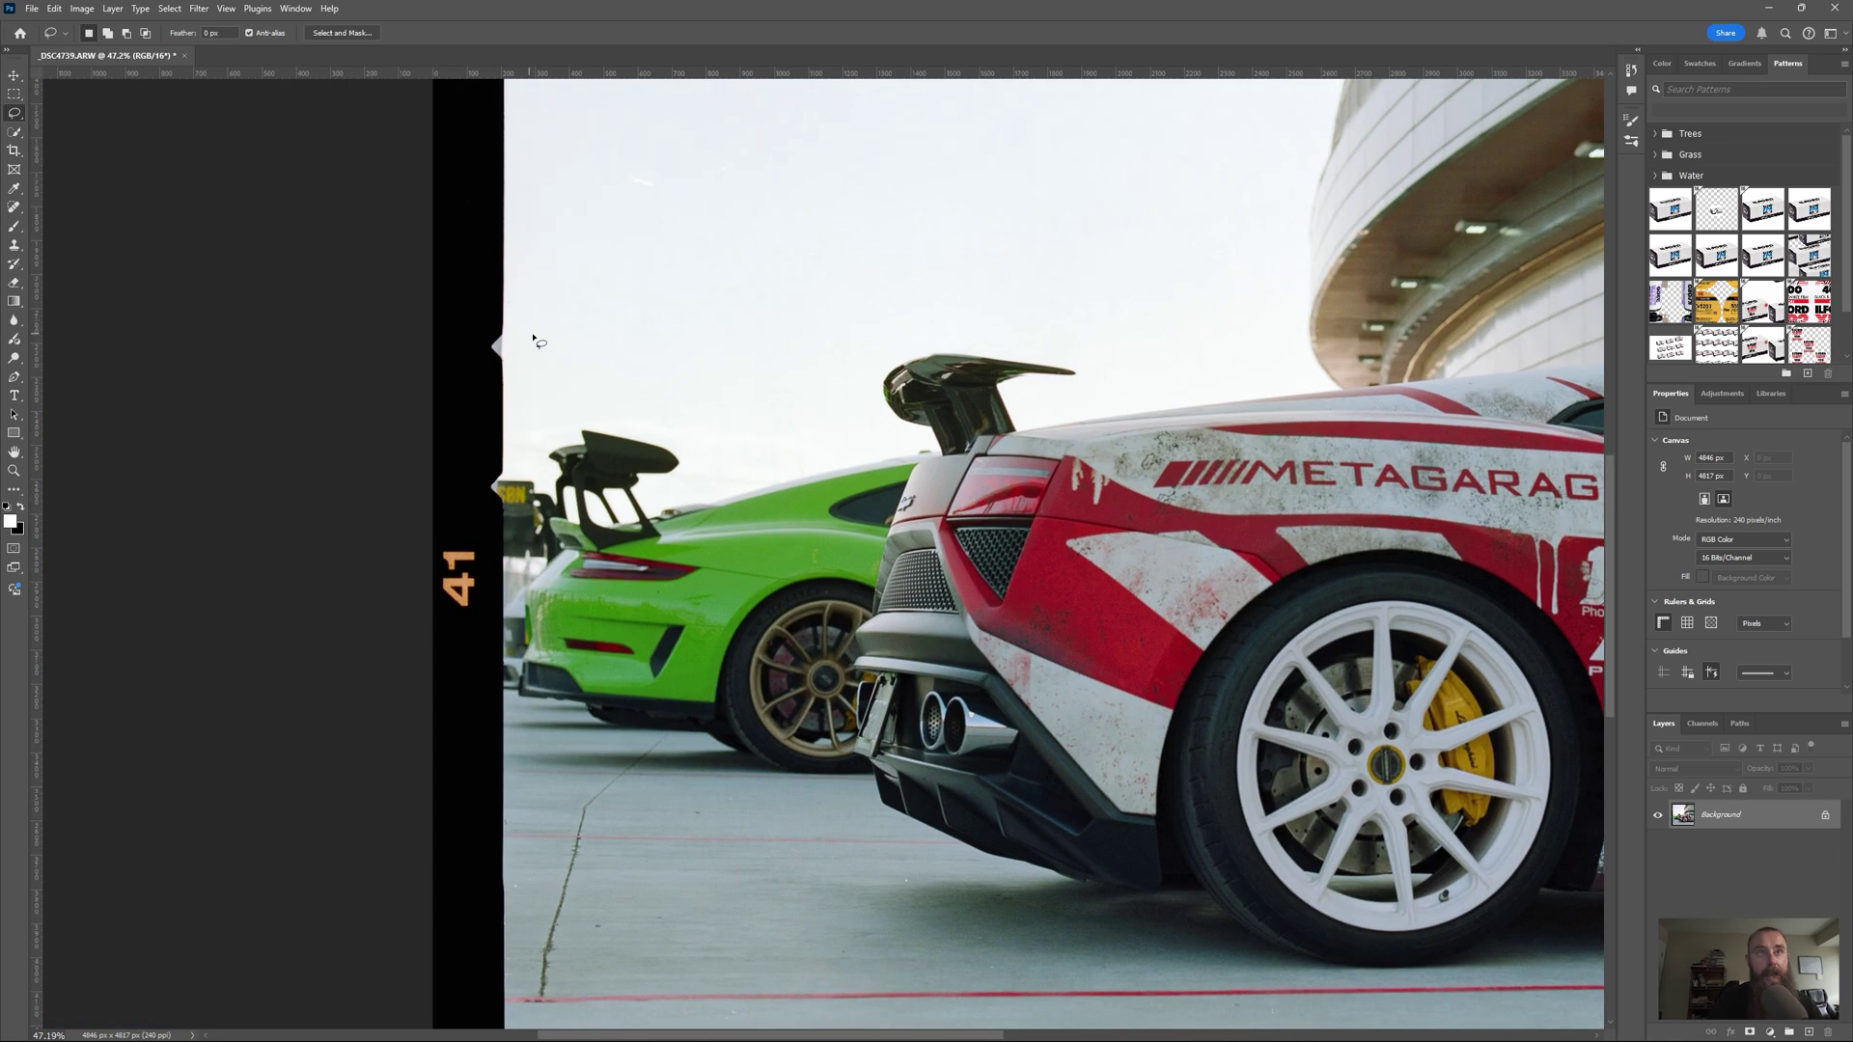
scroll(498, 346, "up", 3)
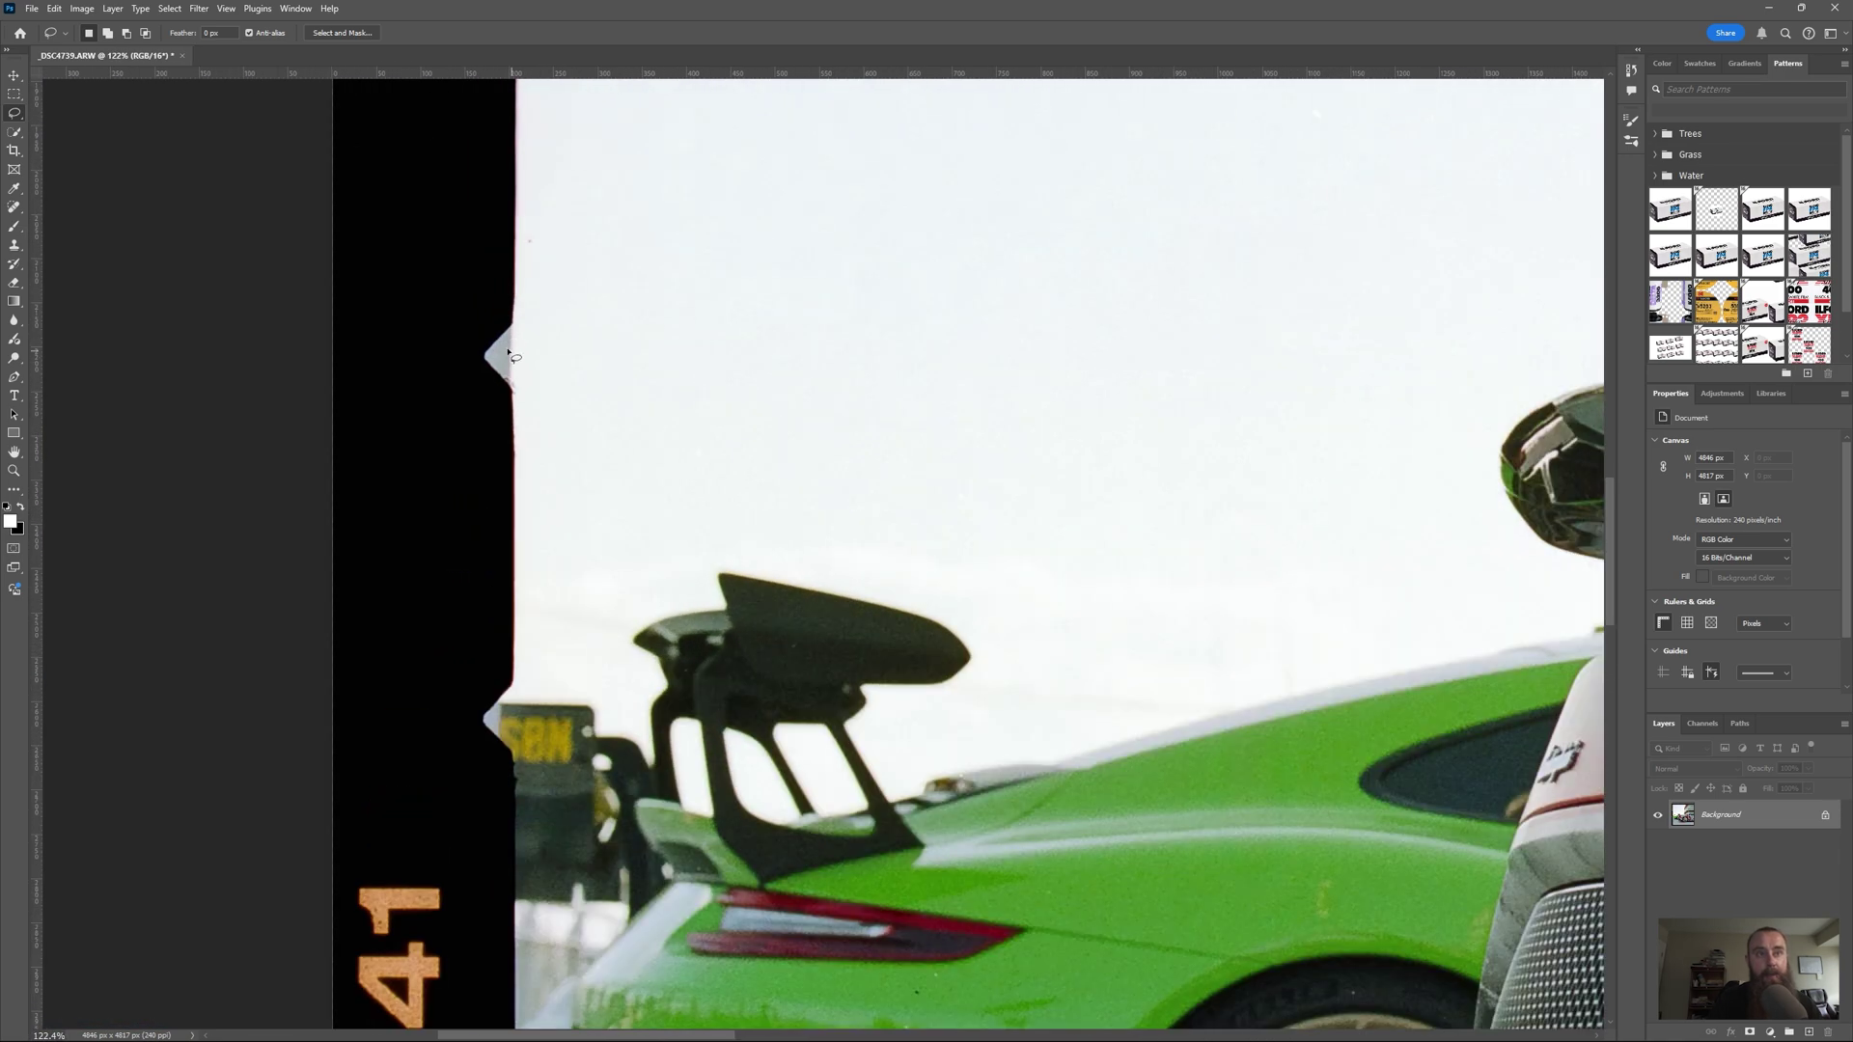
left_click_drag(579, 574, 592, 675)
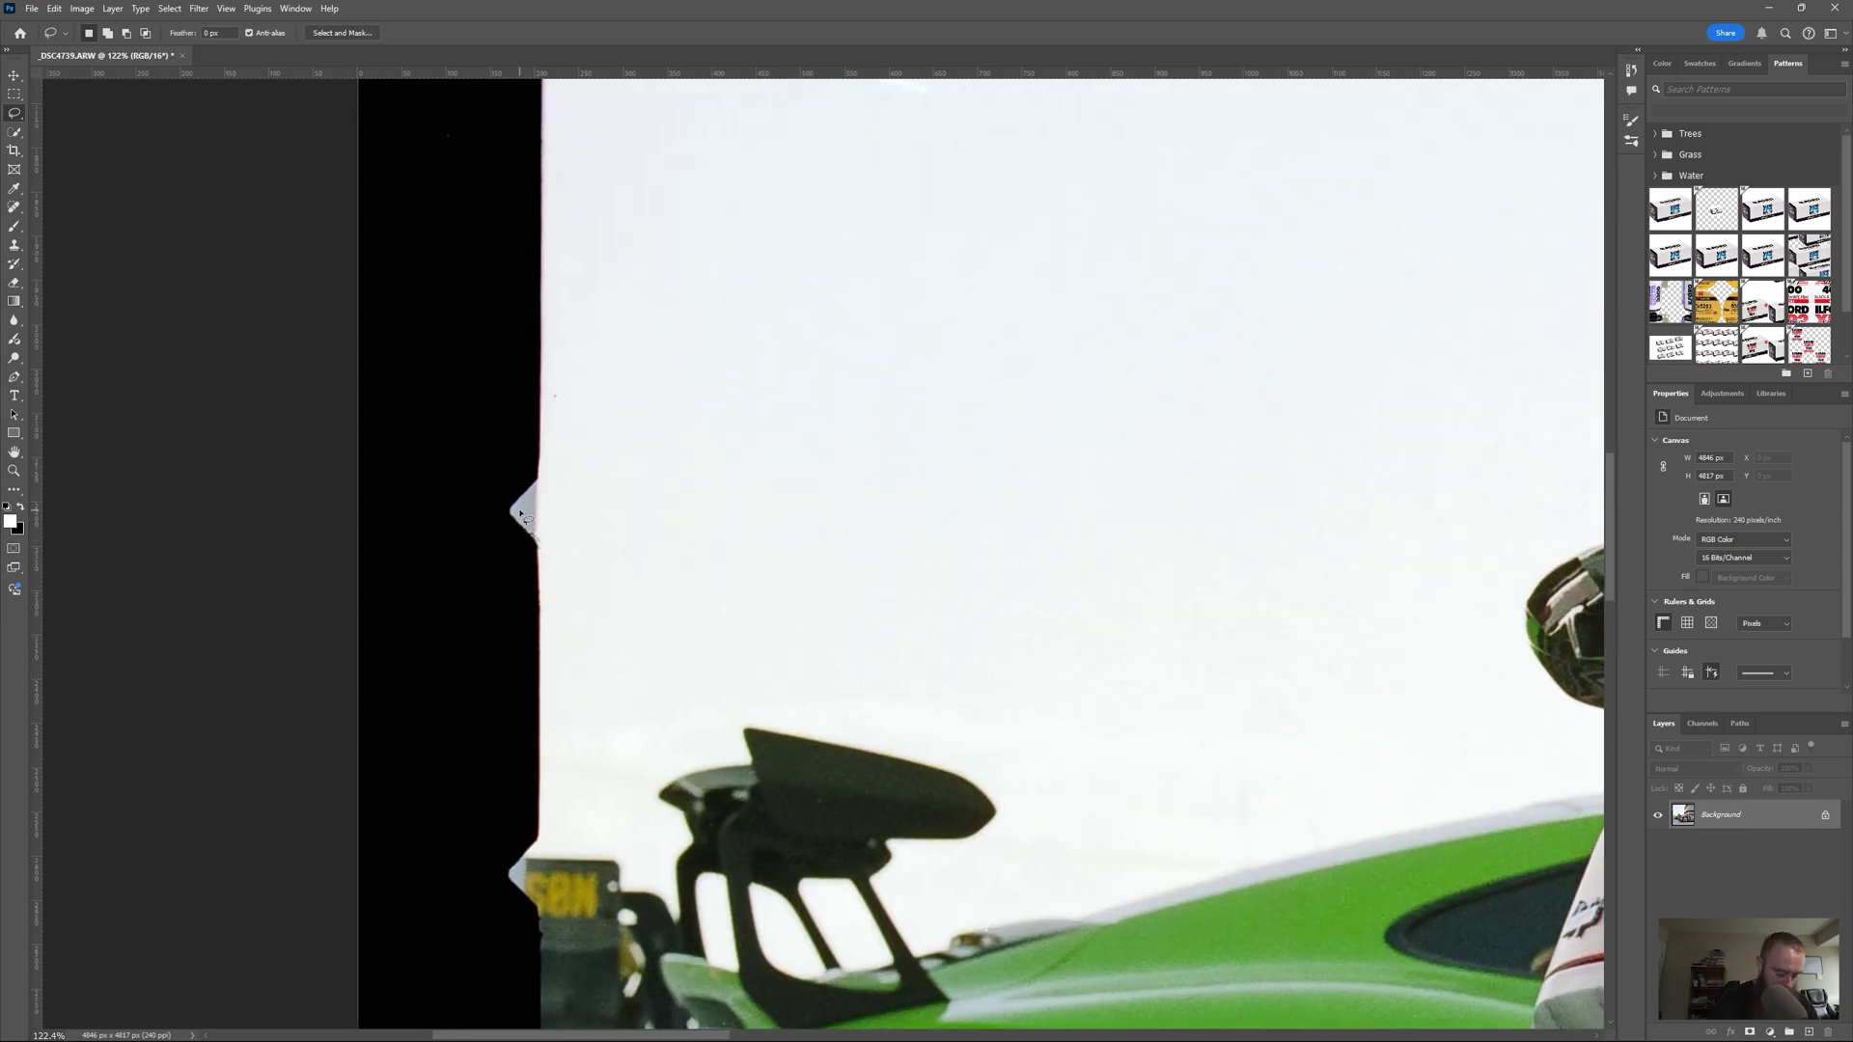
key("ctrl+0")
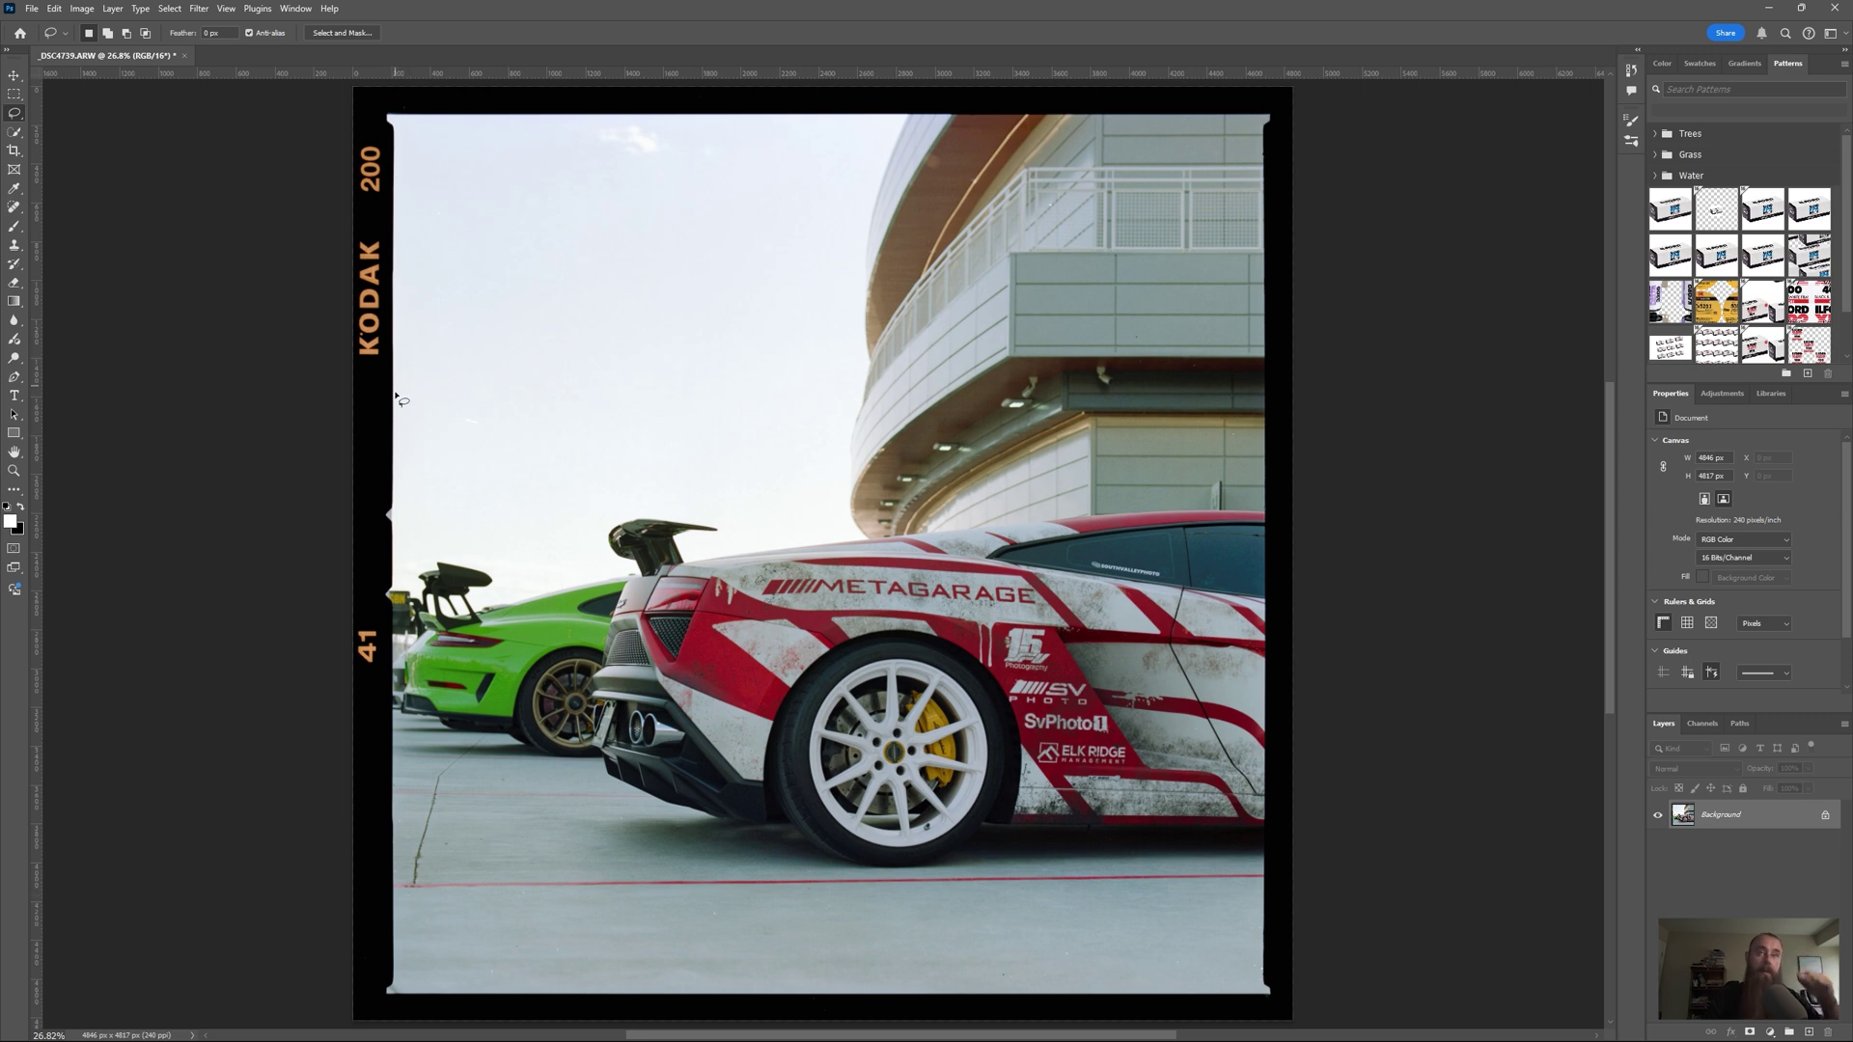
left_click(54, 8)
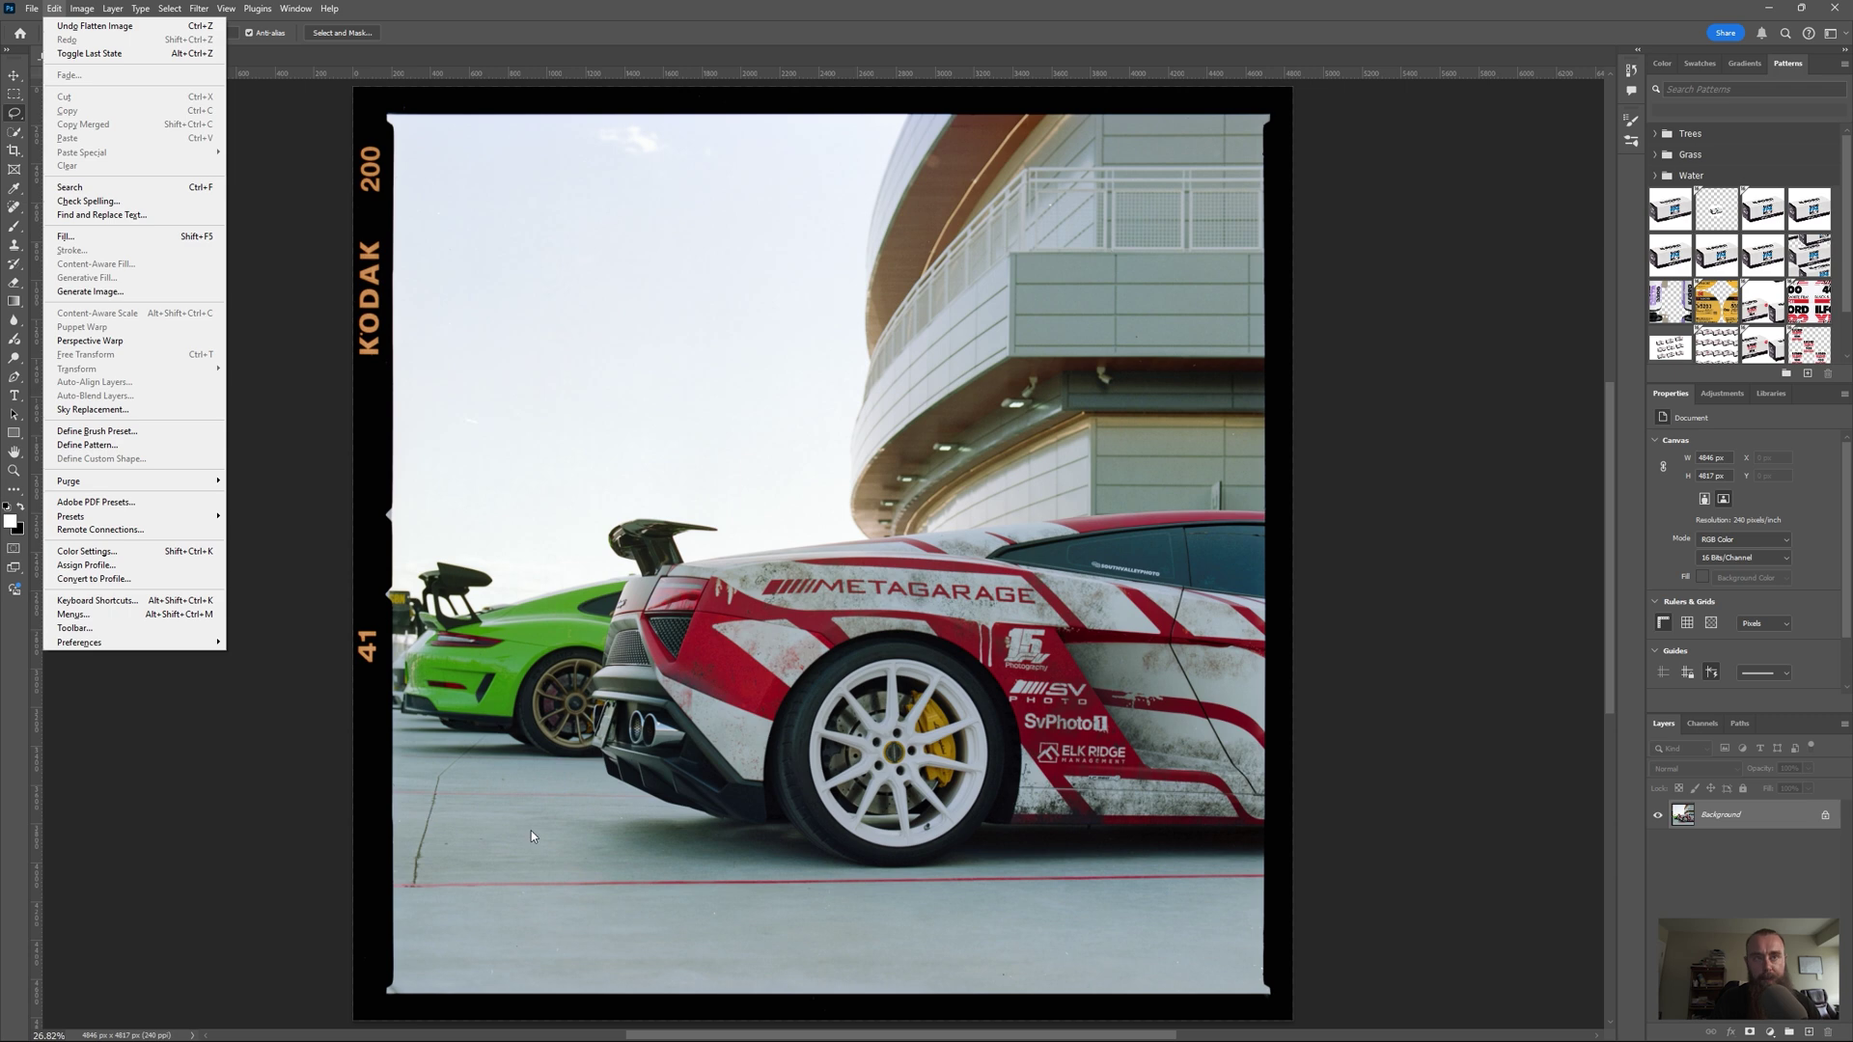
left_click(288, 776)
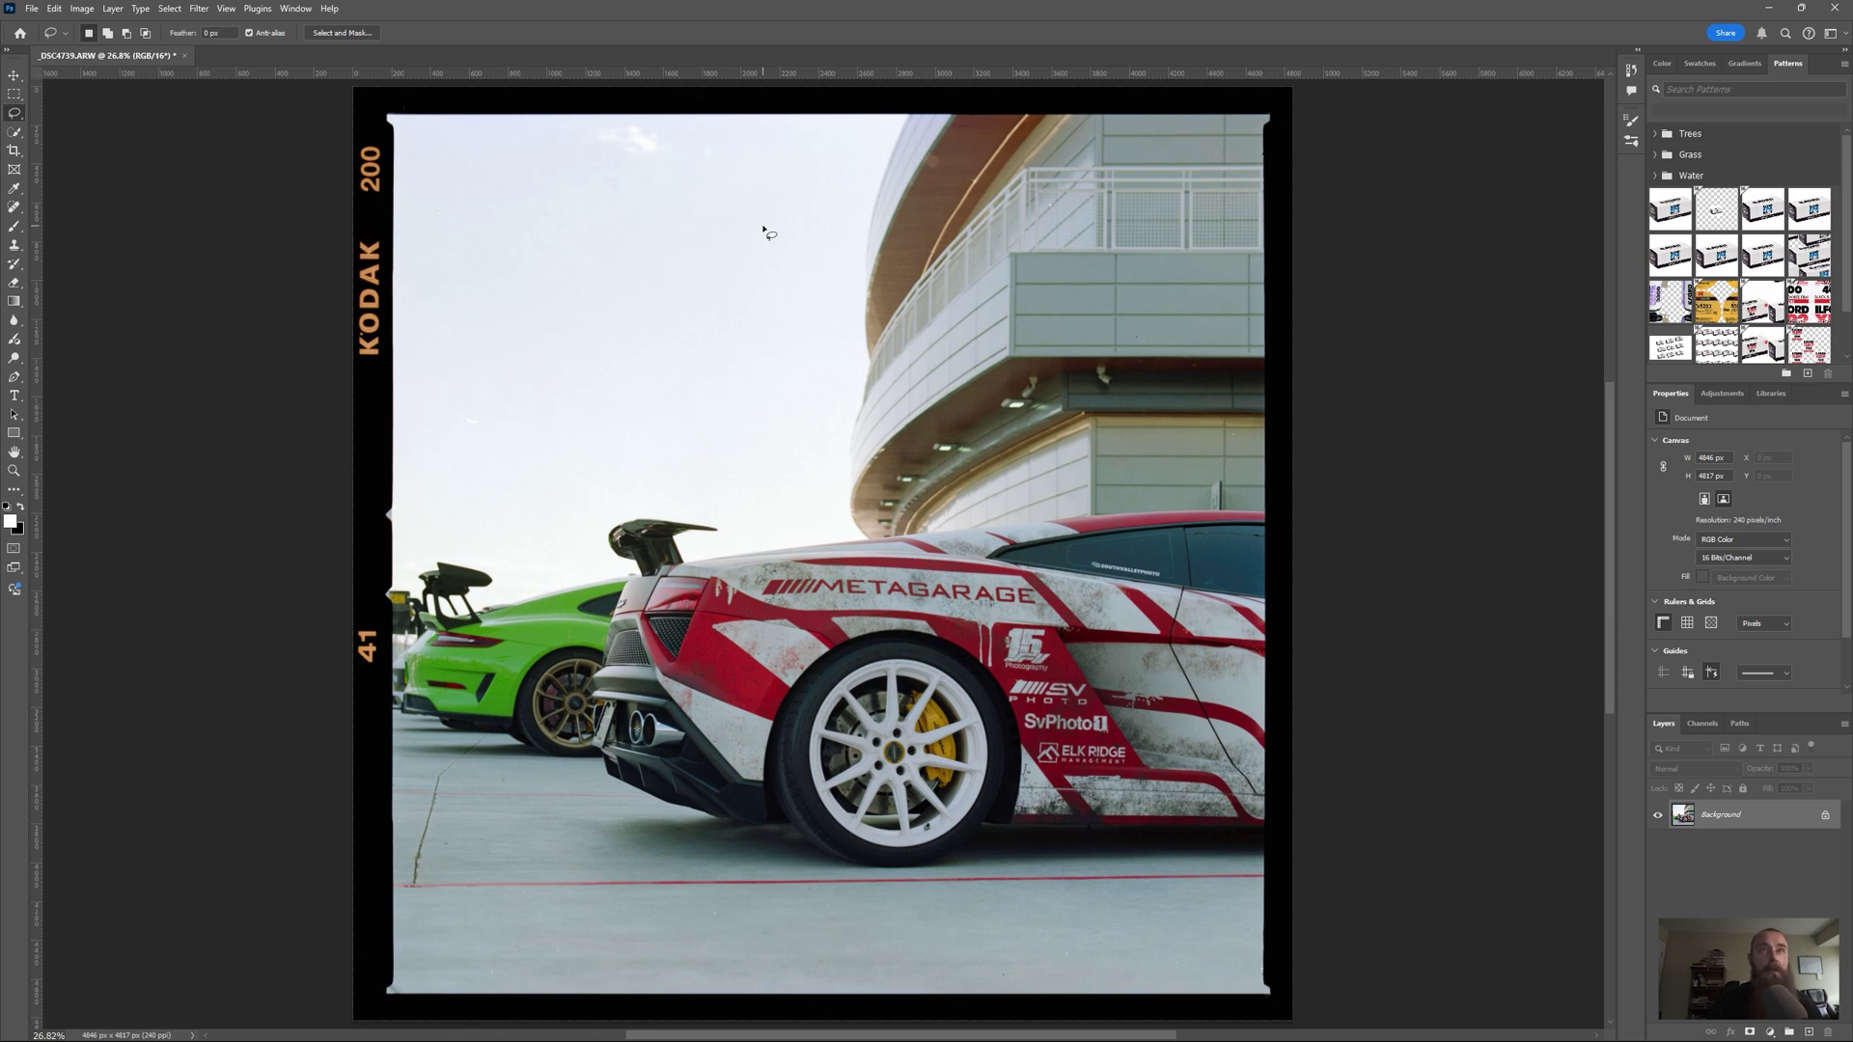
Step: Select the Spot Healing Brush and check the frame's top edge and soffit for dust
key("j")
scroll(435, 174, "up", 5)
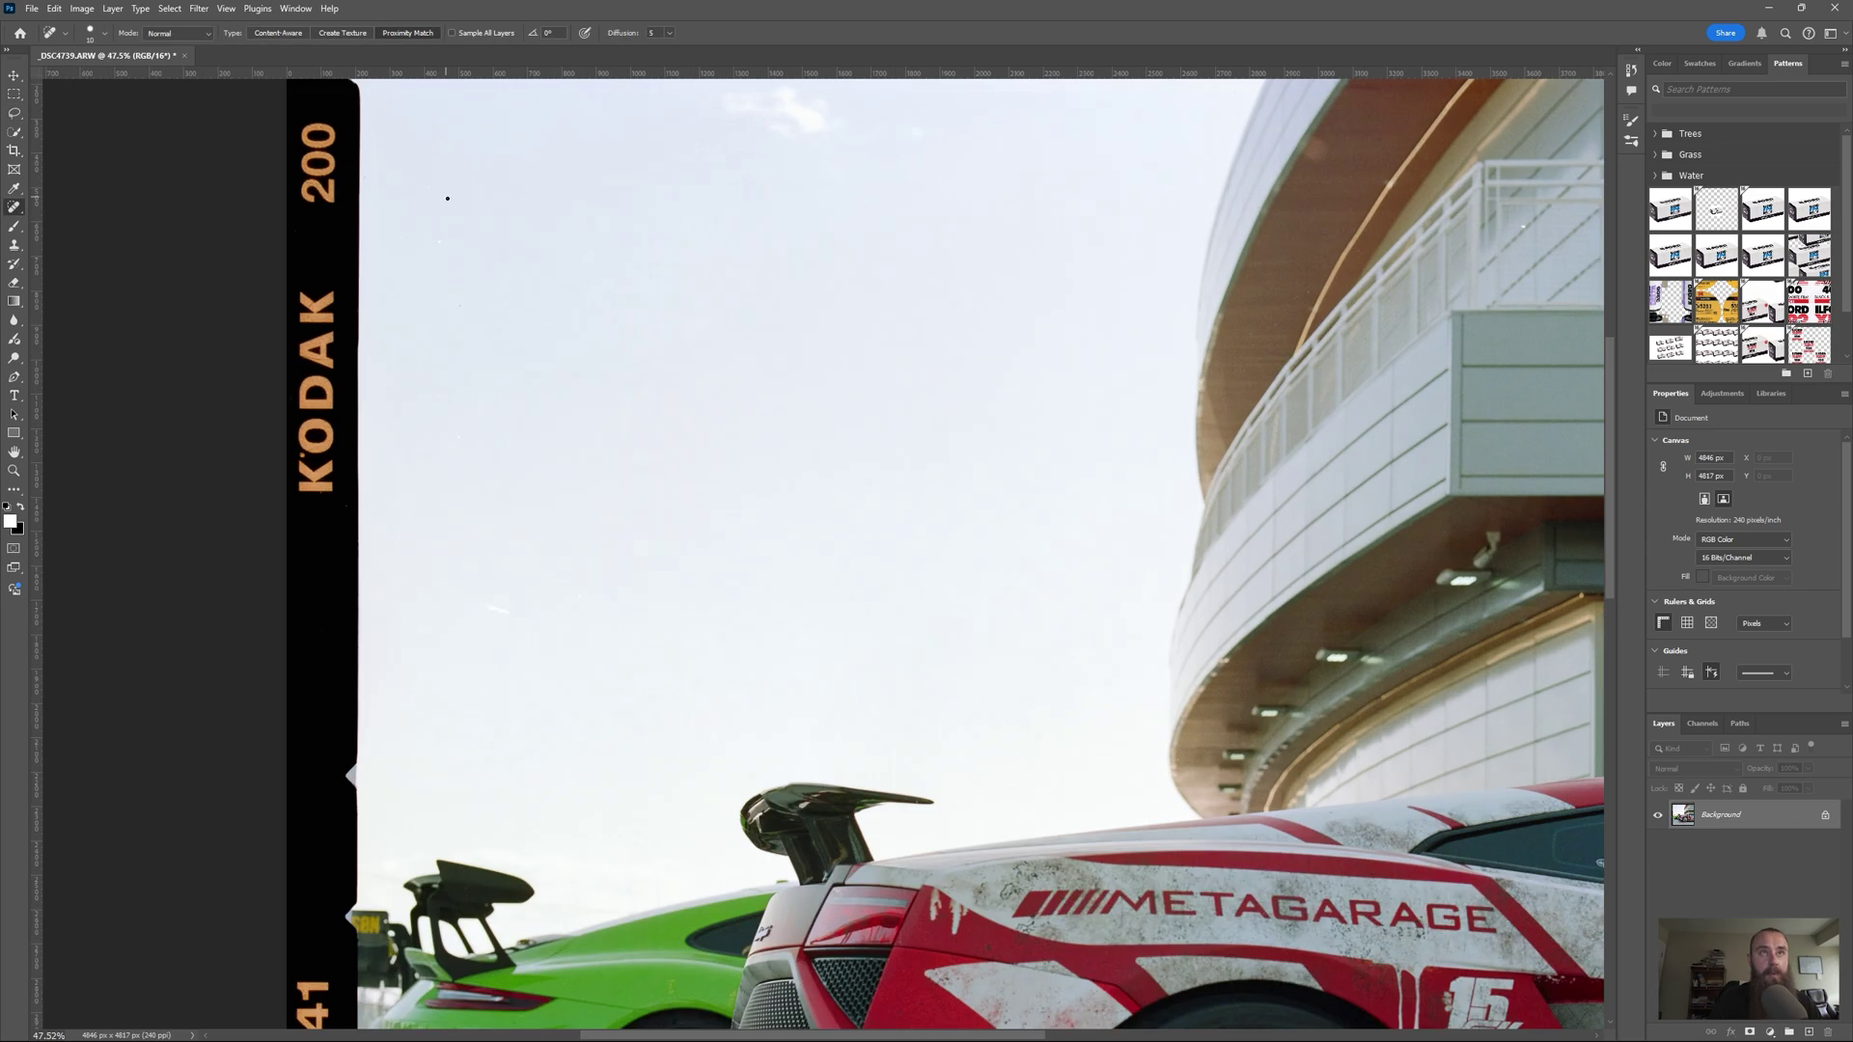
left_click_drag(468, 227, 563, 530)
left_click_drag(435, 212, 466, 408)
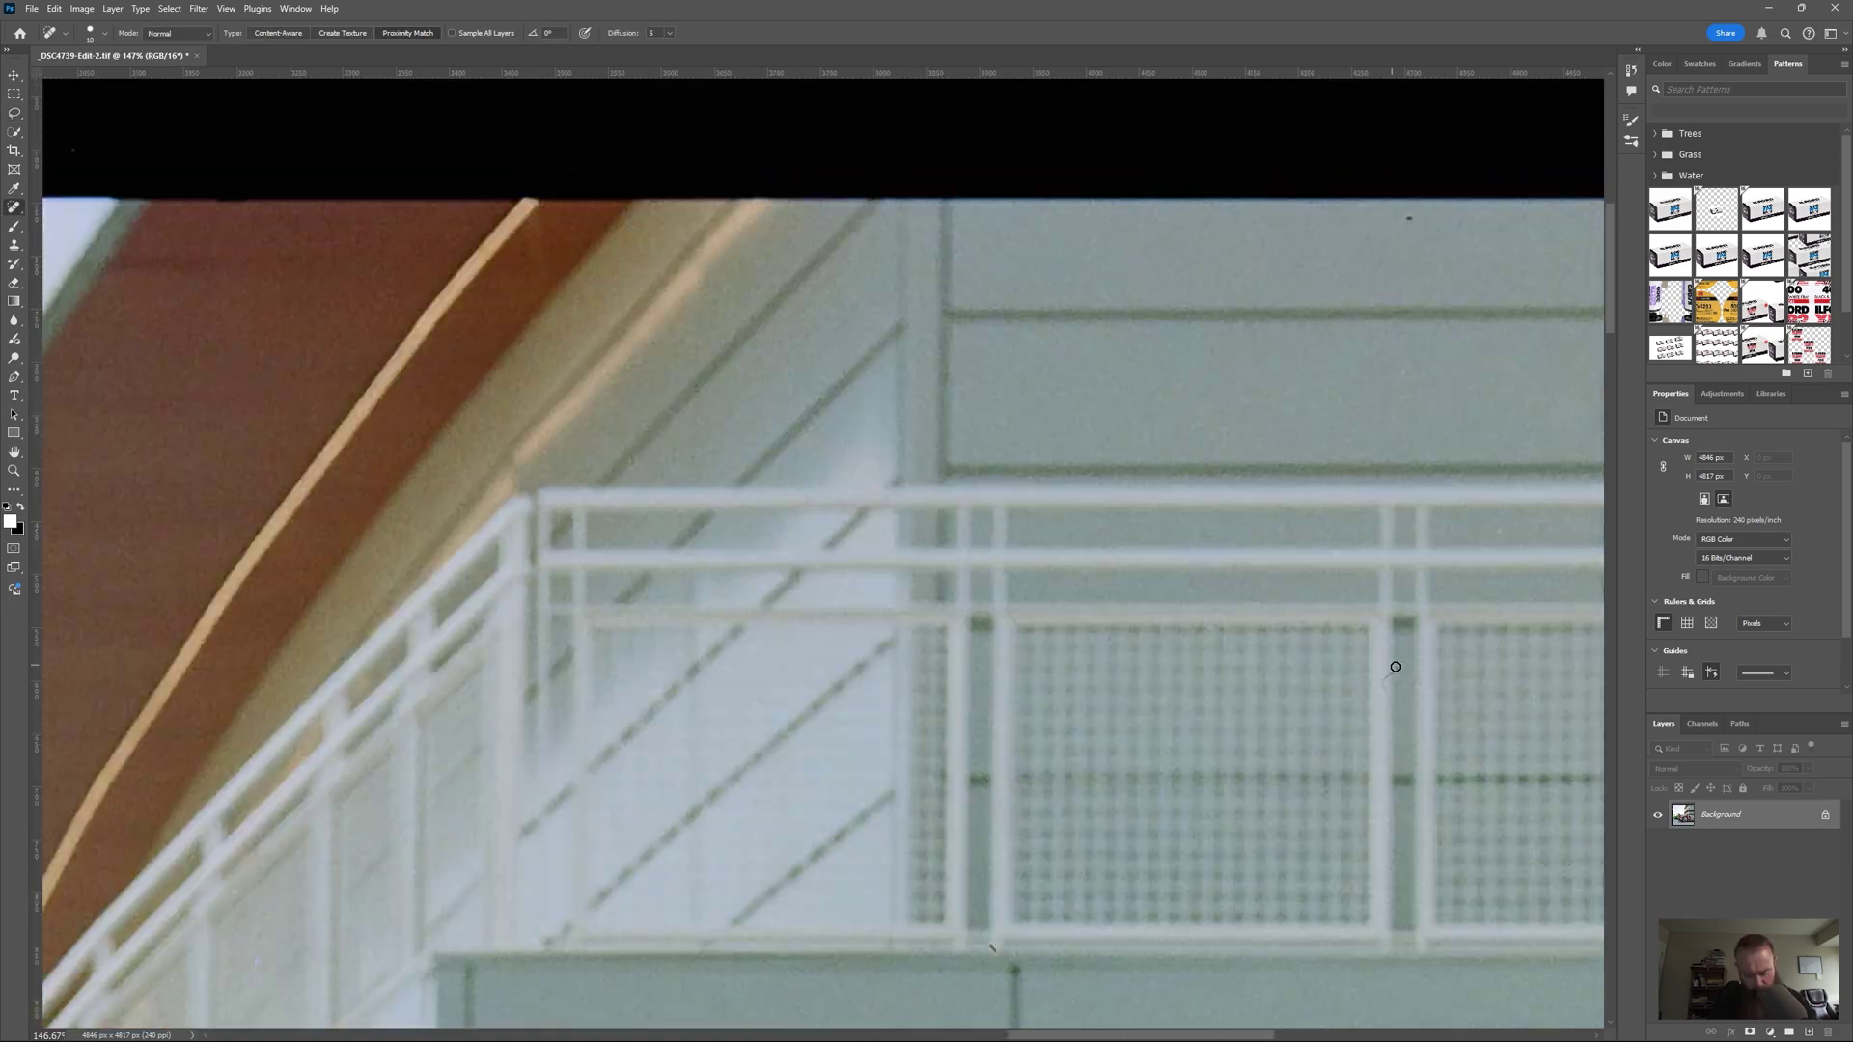
mouse_move(1396, 667)
left_mouse_down()
mouse_move(632, 742)
mouse_move(704, 662)
mouse_move(1063, 927)
mouse_move(677, 874)
mouse_move(860, 663)
mouse_move(1022, 732)
mouse_move(836, 744)
mouse_move(1033, 657)
mouse_move(567, 604)
mouse_move(786, 724)
left_mouse_up()
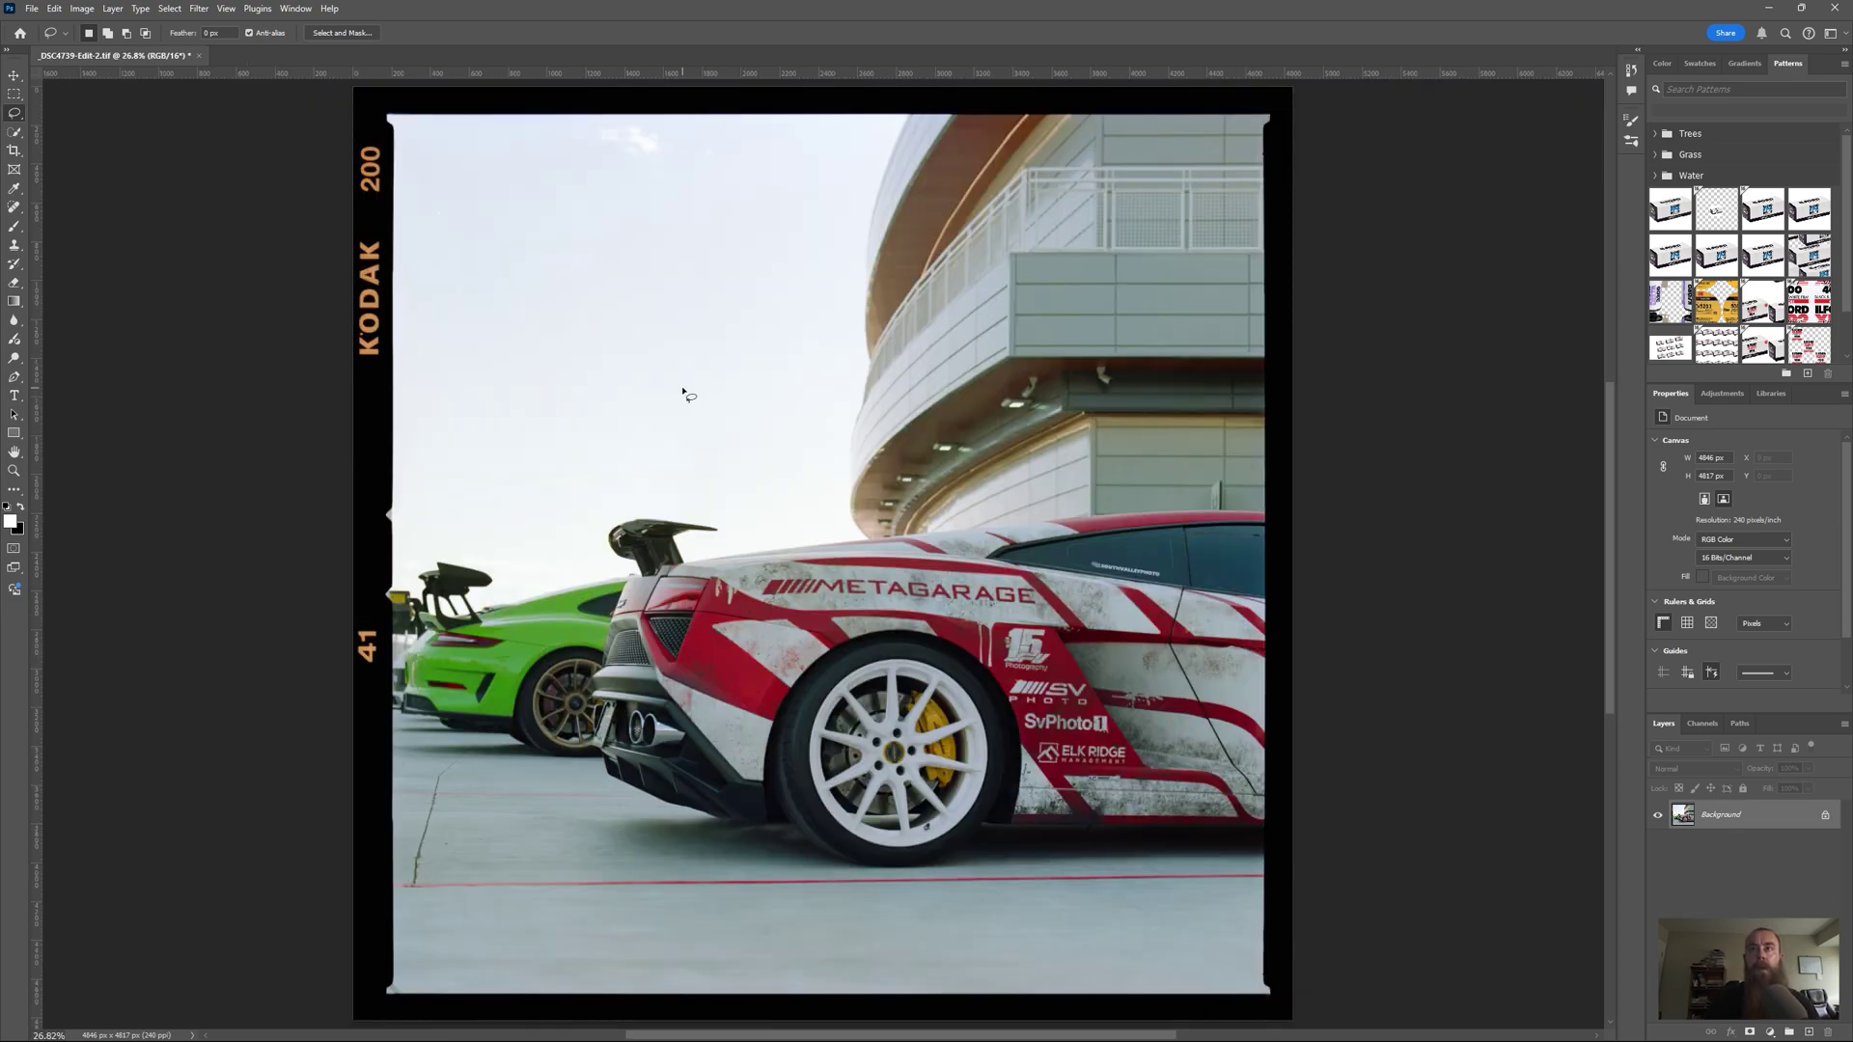
scroll(1199, 354, "up", 6)
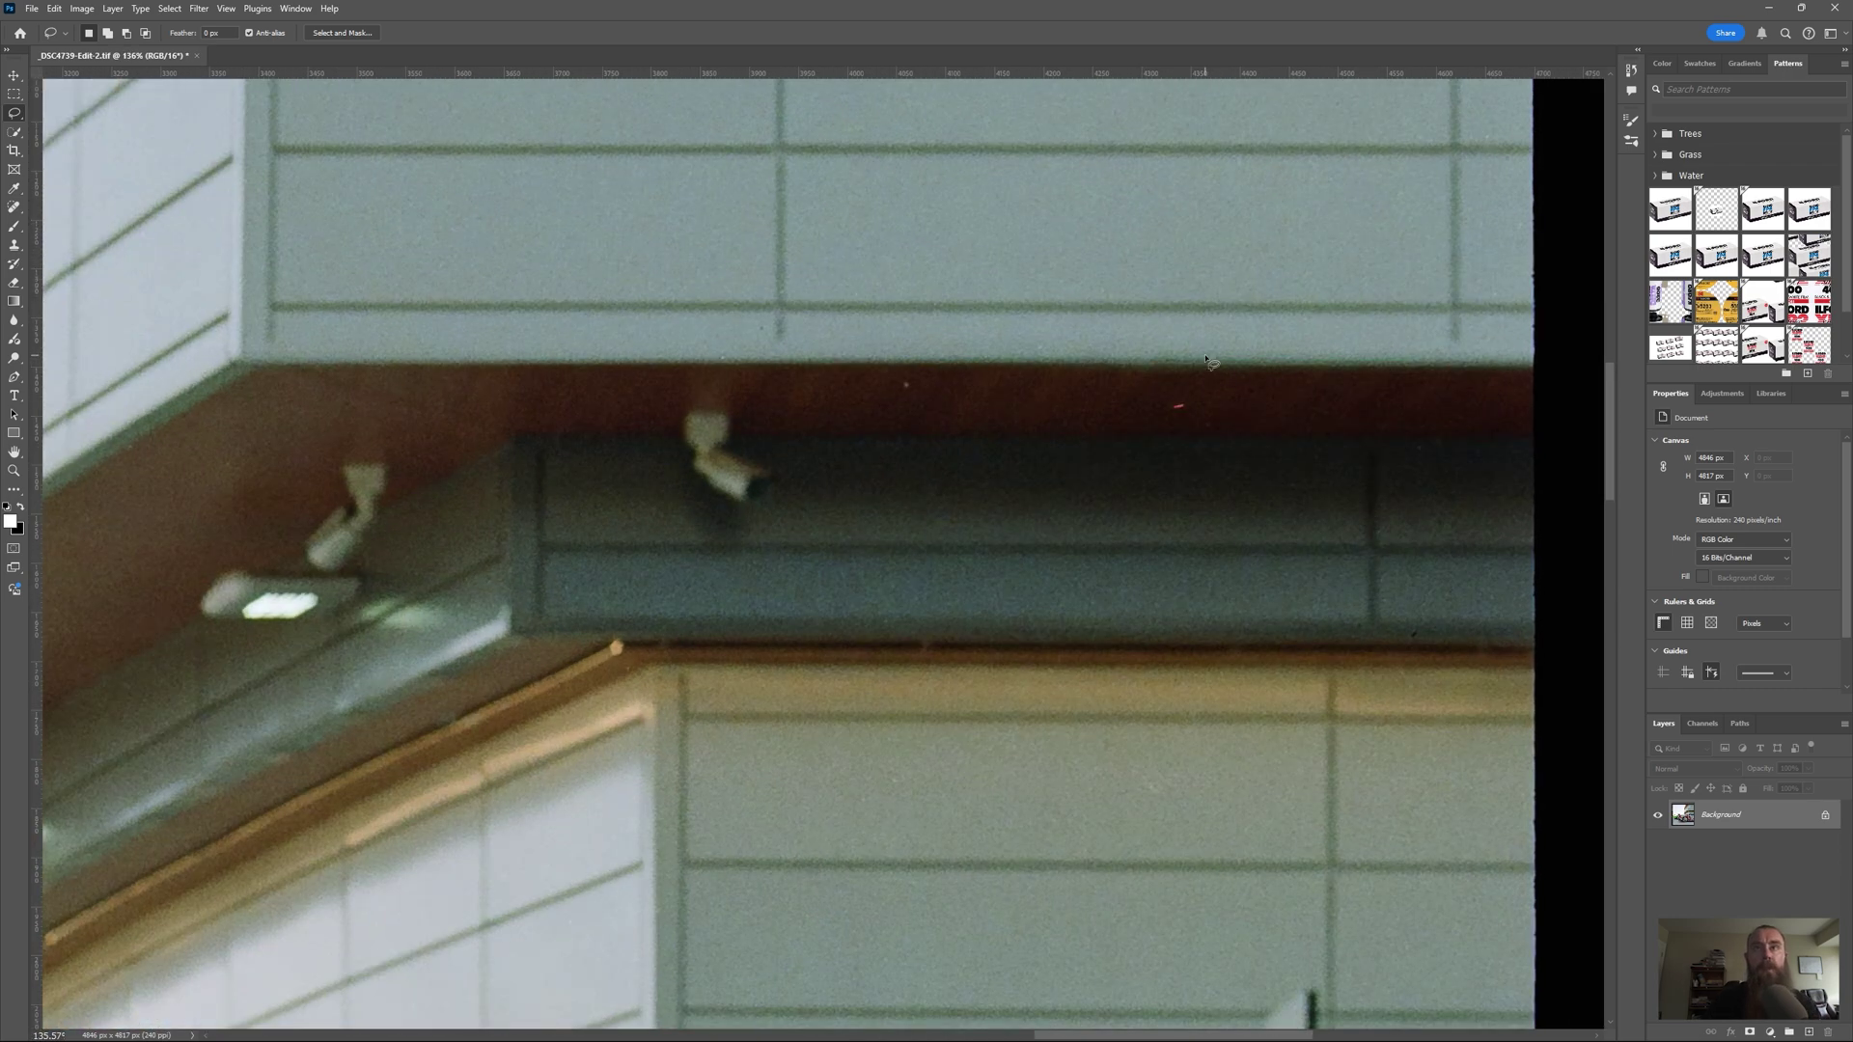
Step: Check the concrete below the green car and near the exhaust for dust, then zoom back out
key("j")
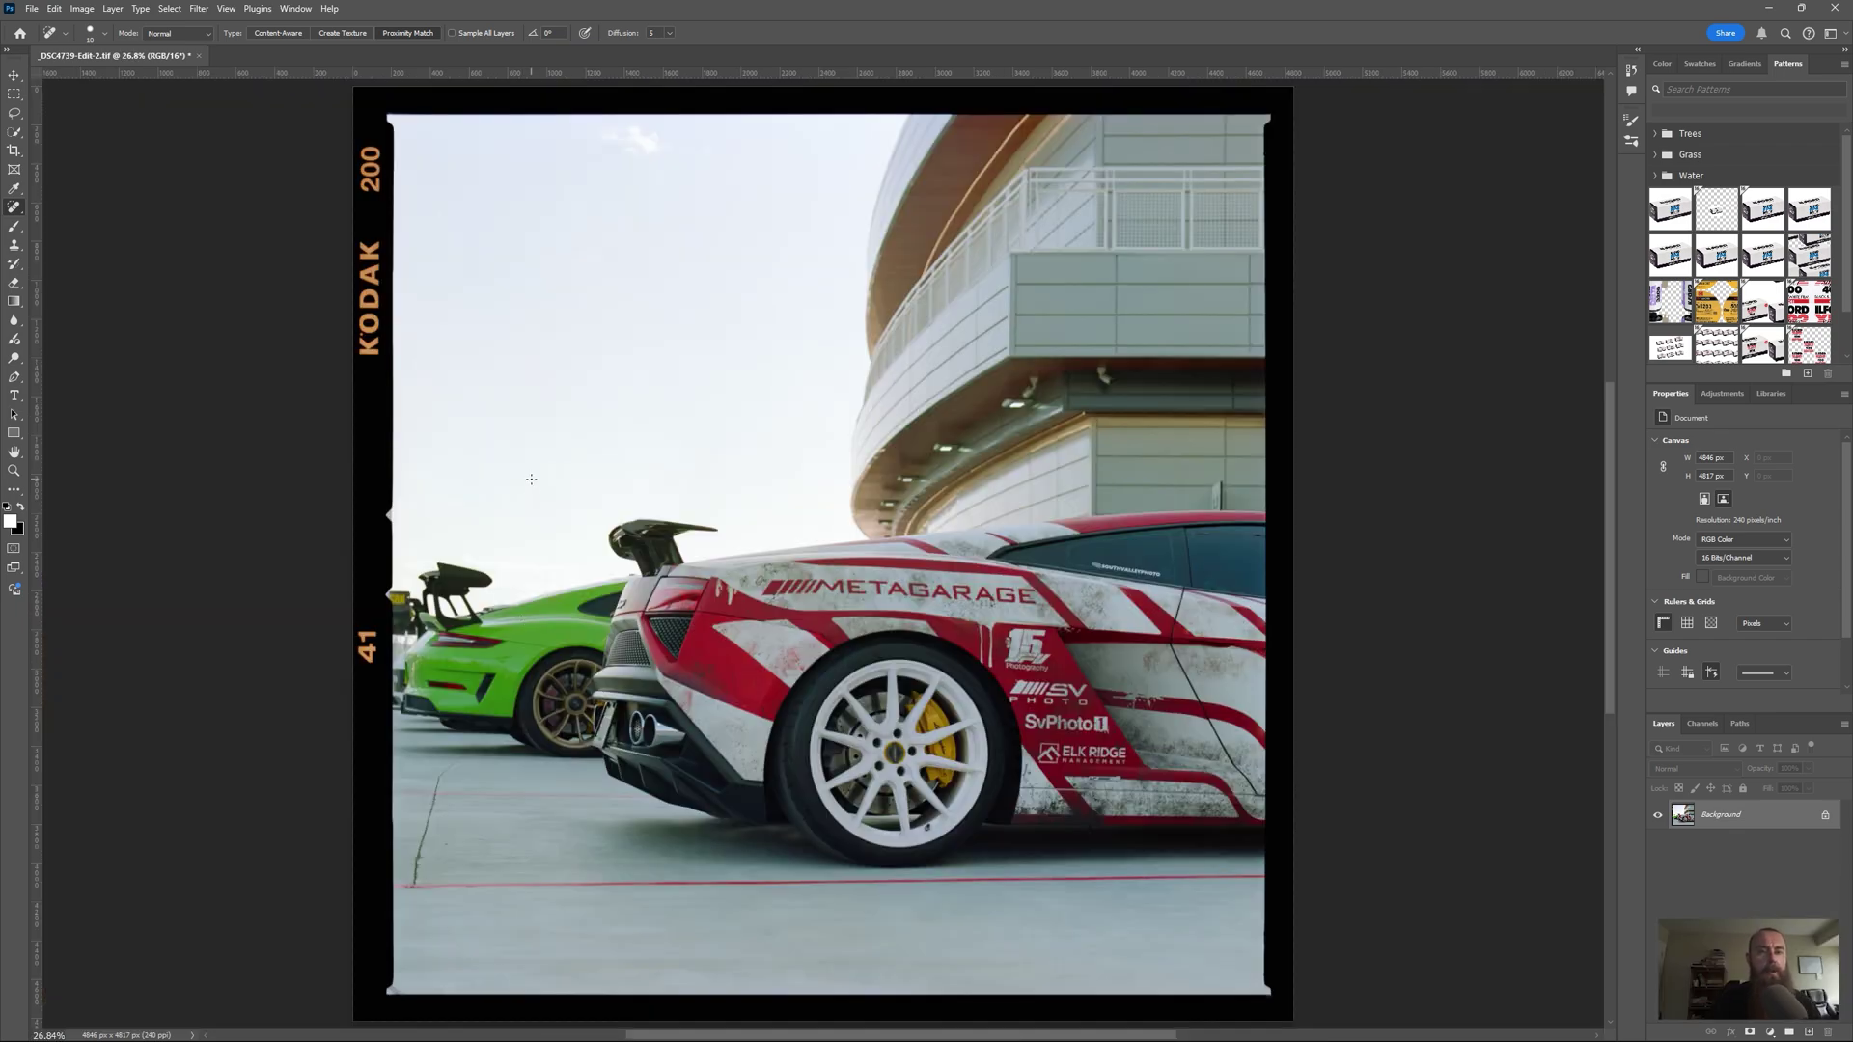
scroll(469, 820, "up", 8)
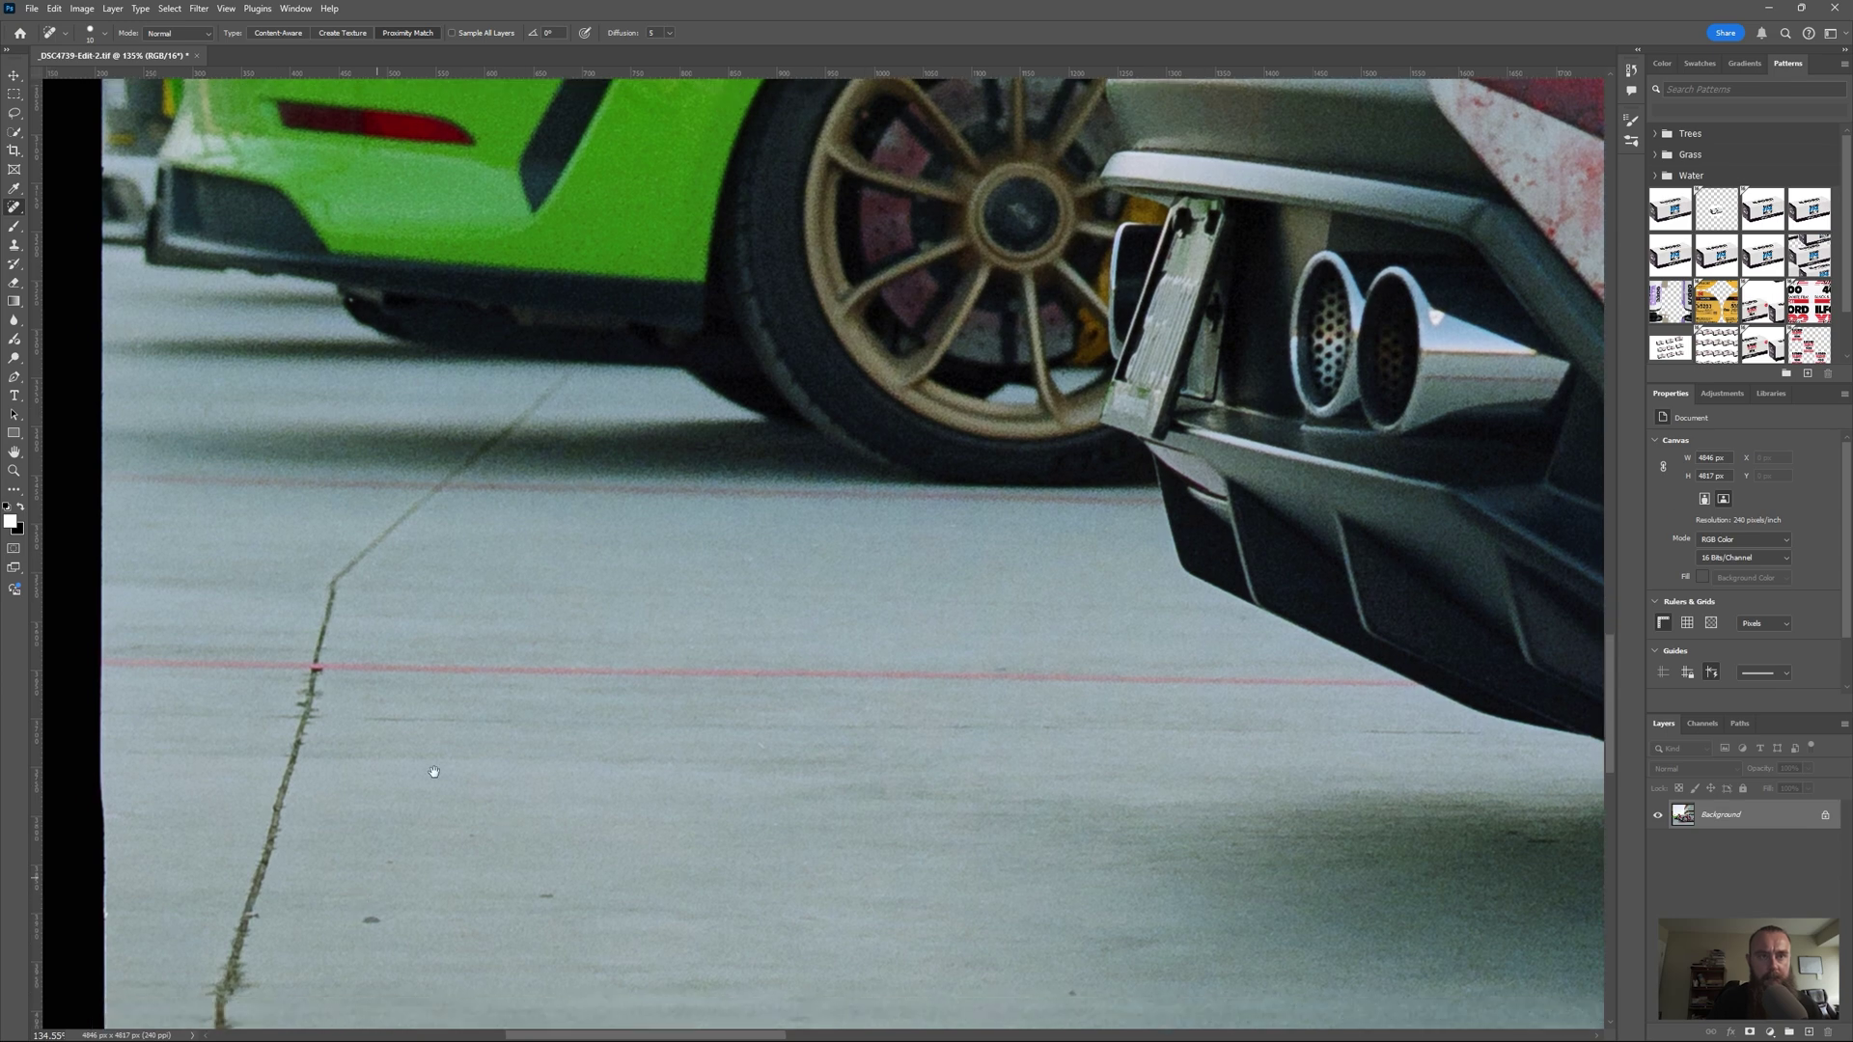
left_click_drag(434, 772, 451, 747)
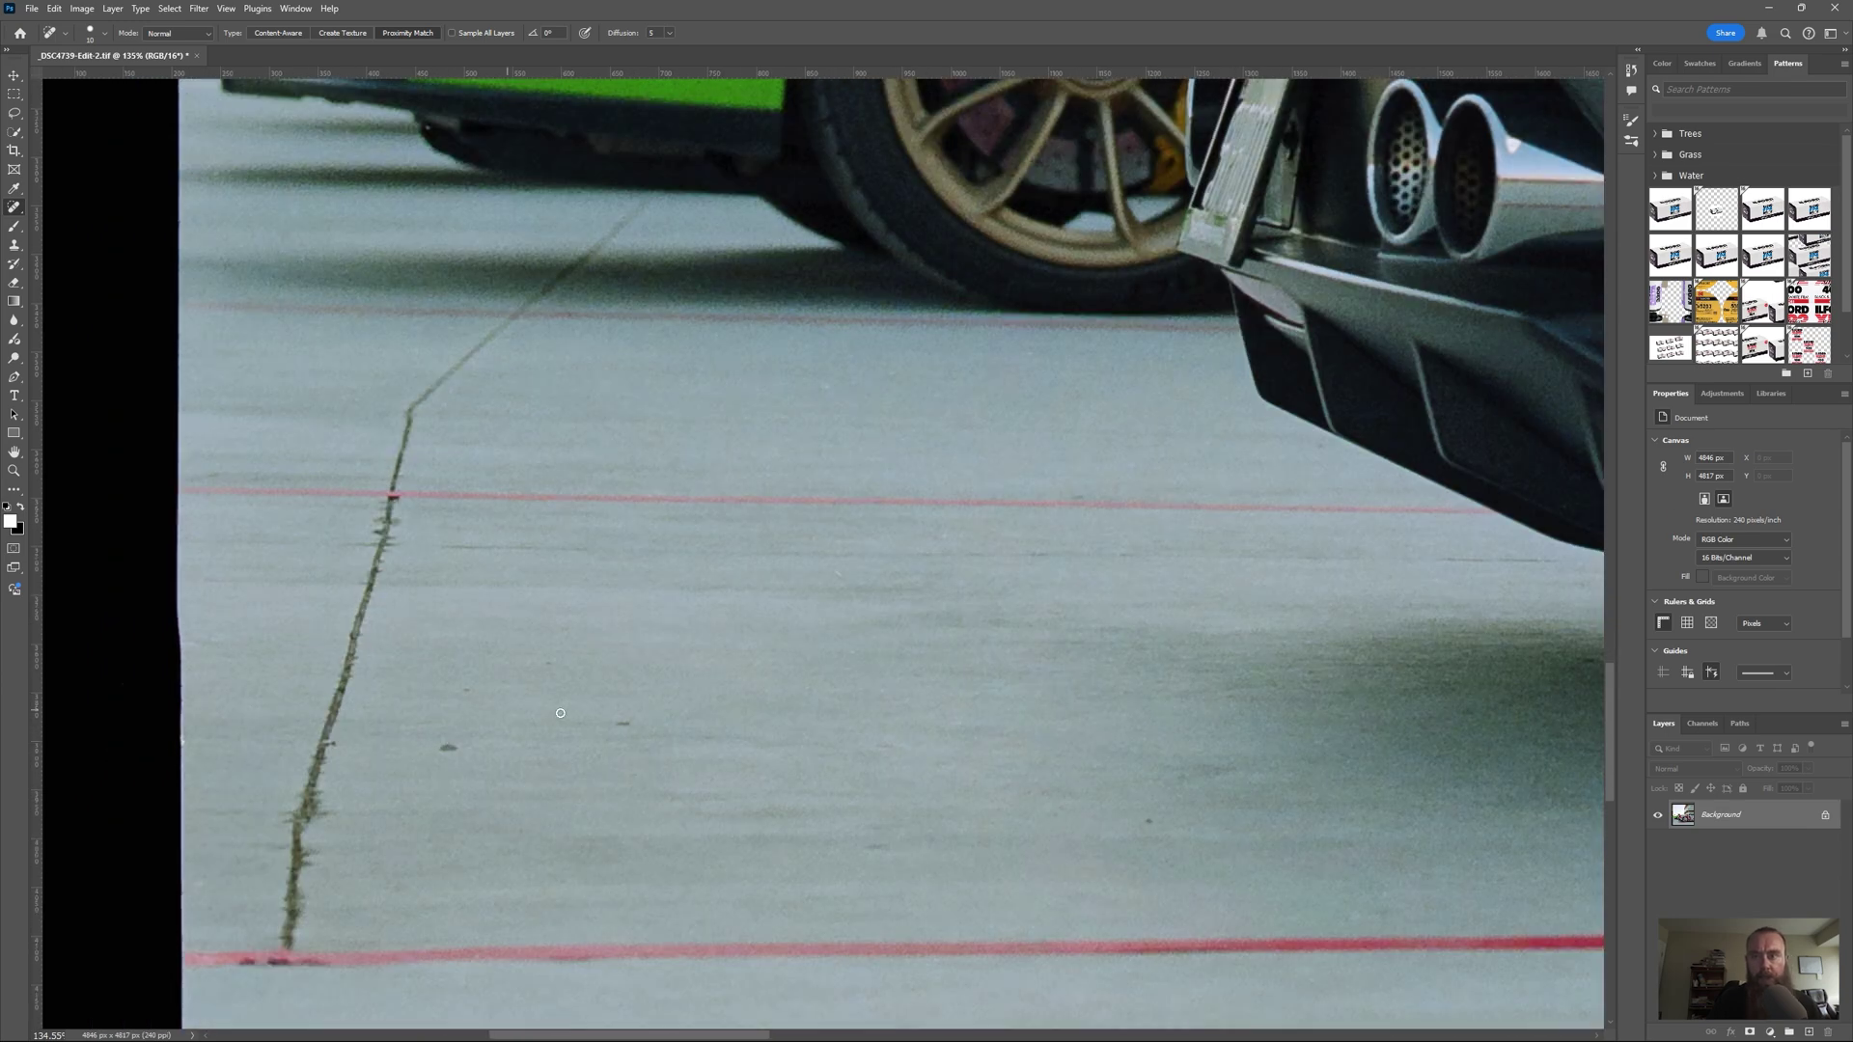
left_click_drag(1200, 728, 1056, 689)
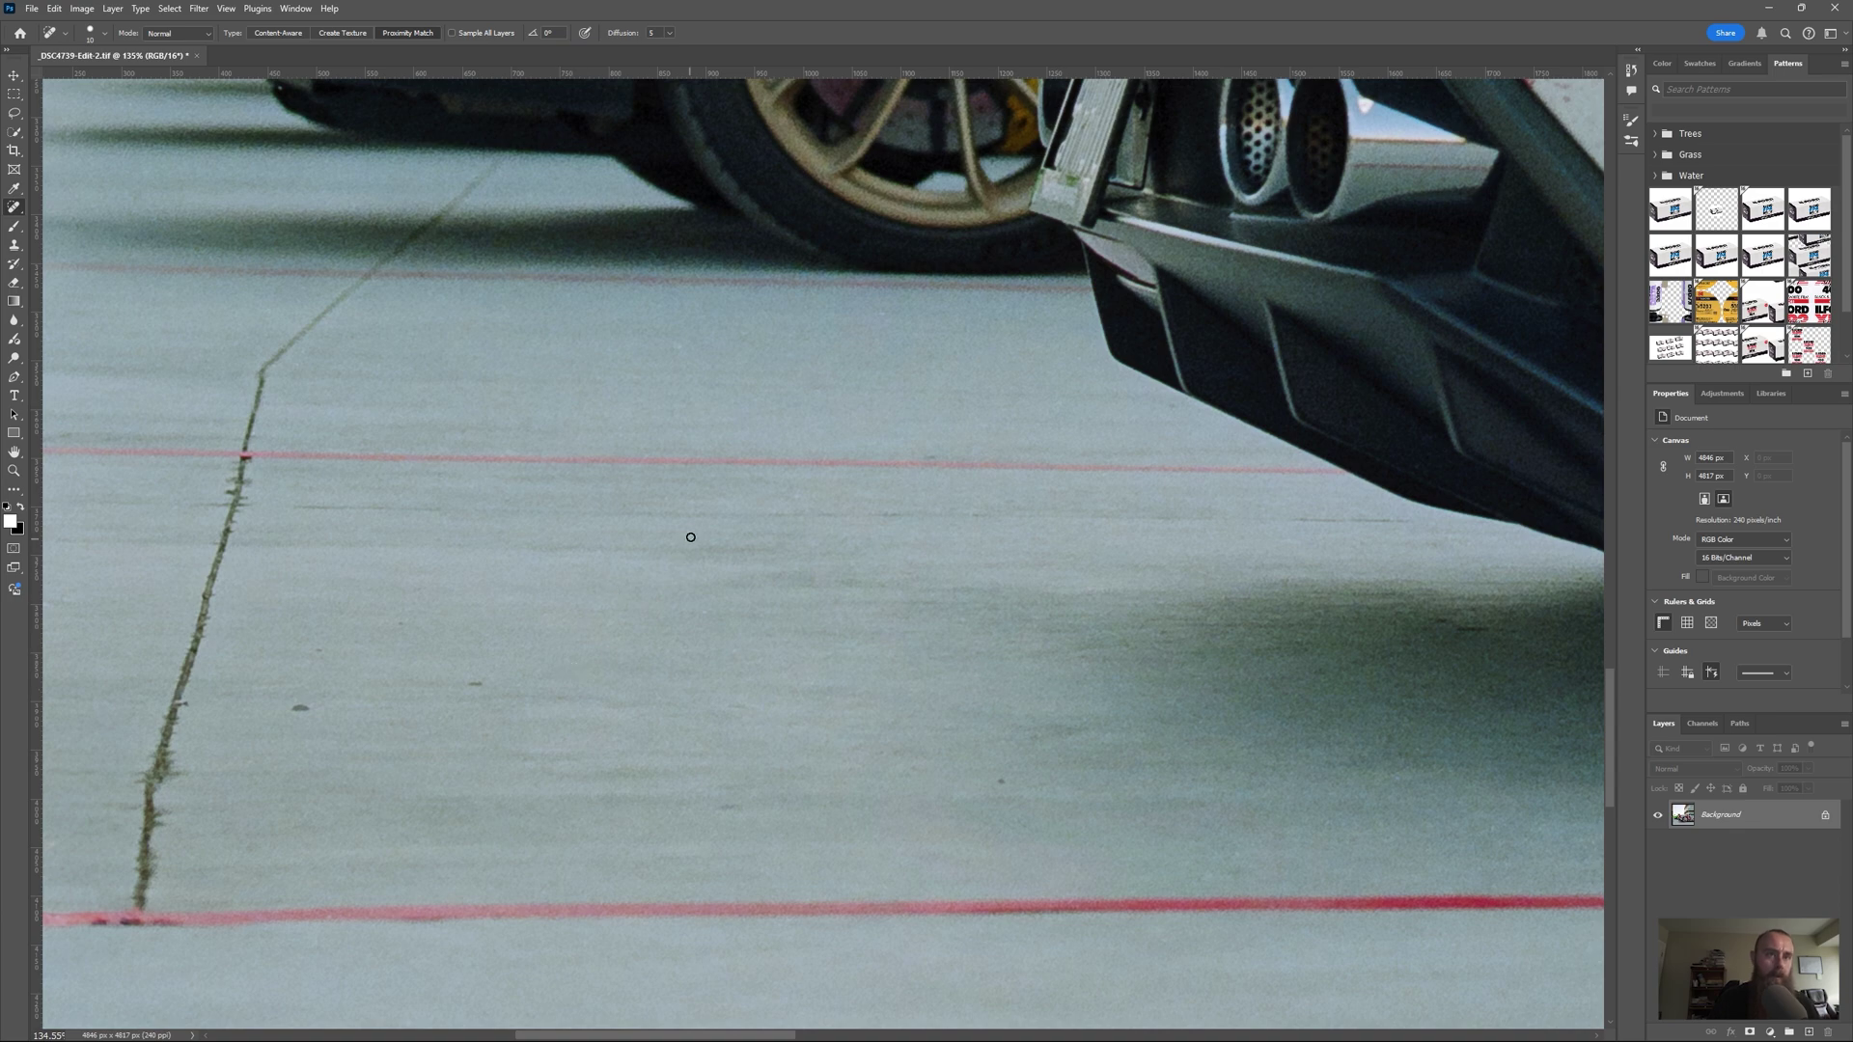
scroll(676, 656, "down", 5)
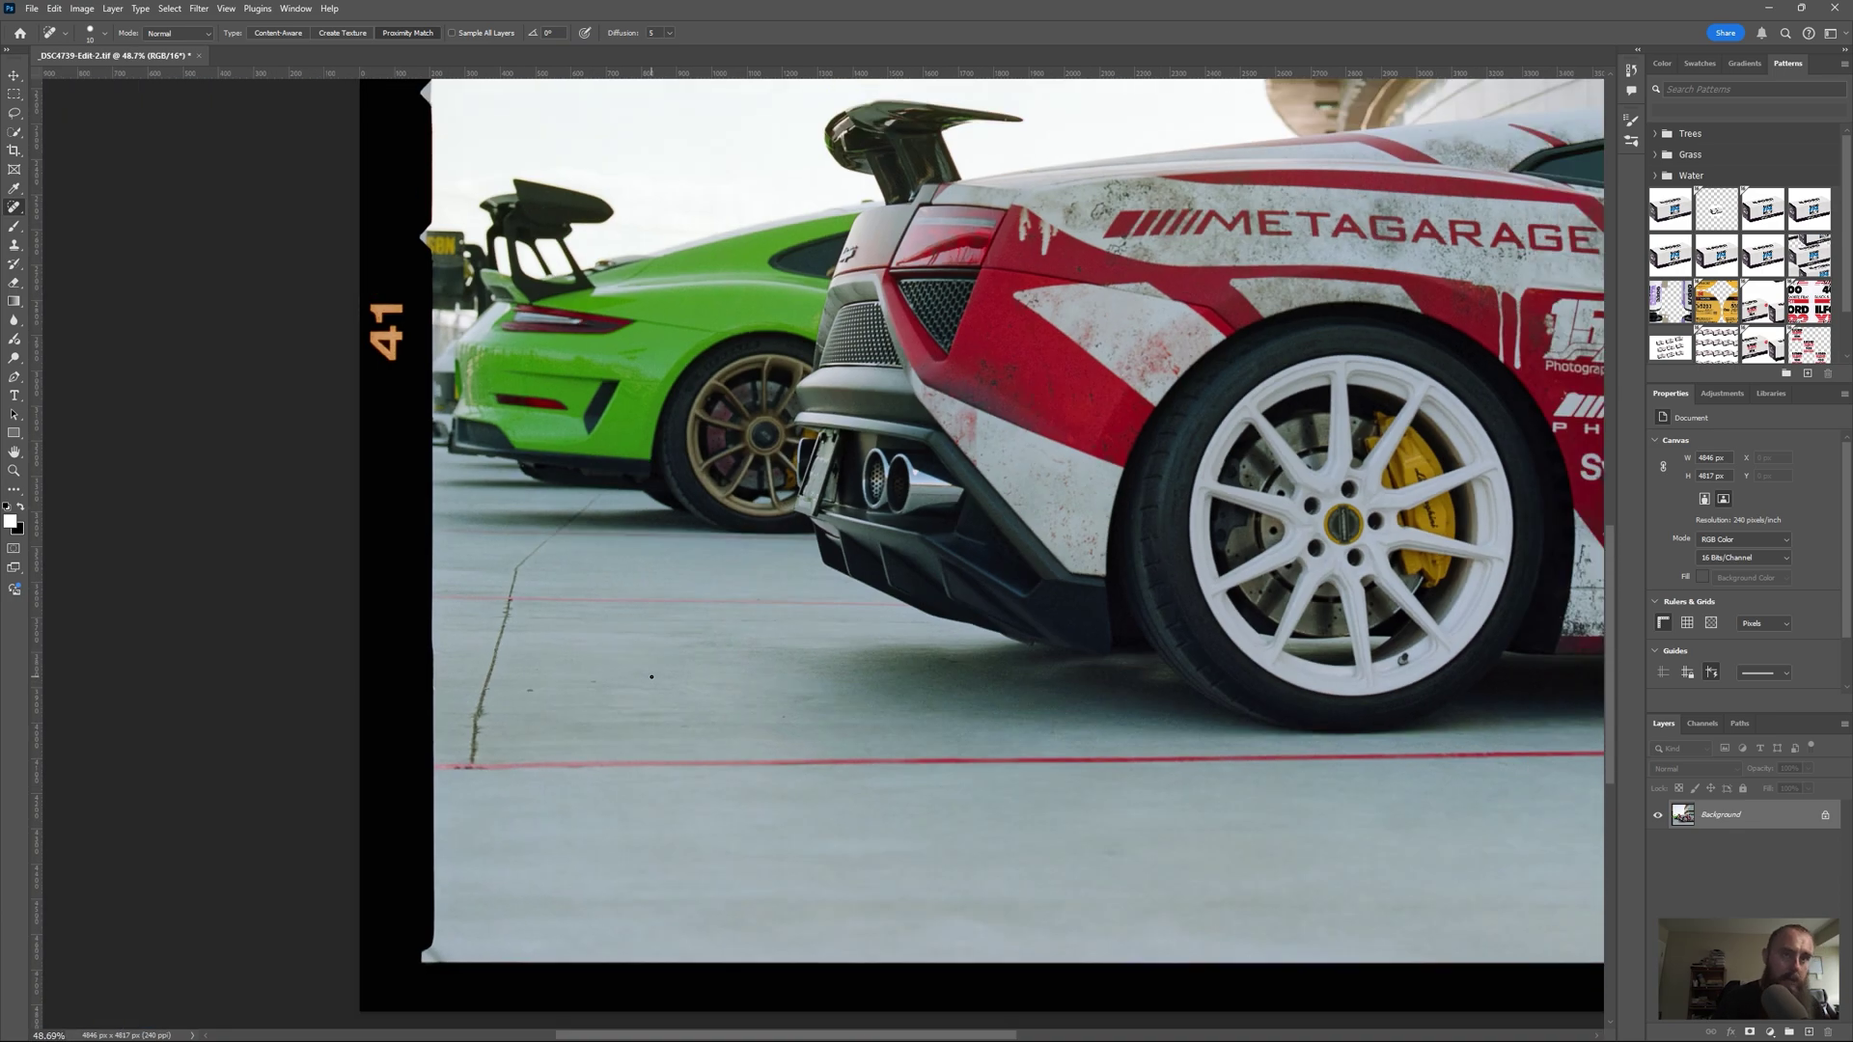
scroll(652, 677, "down", 2)
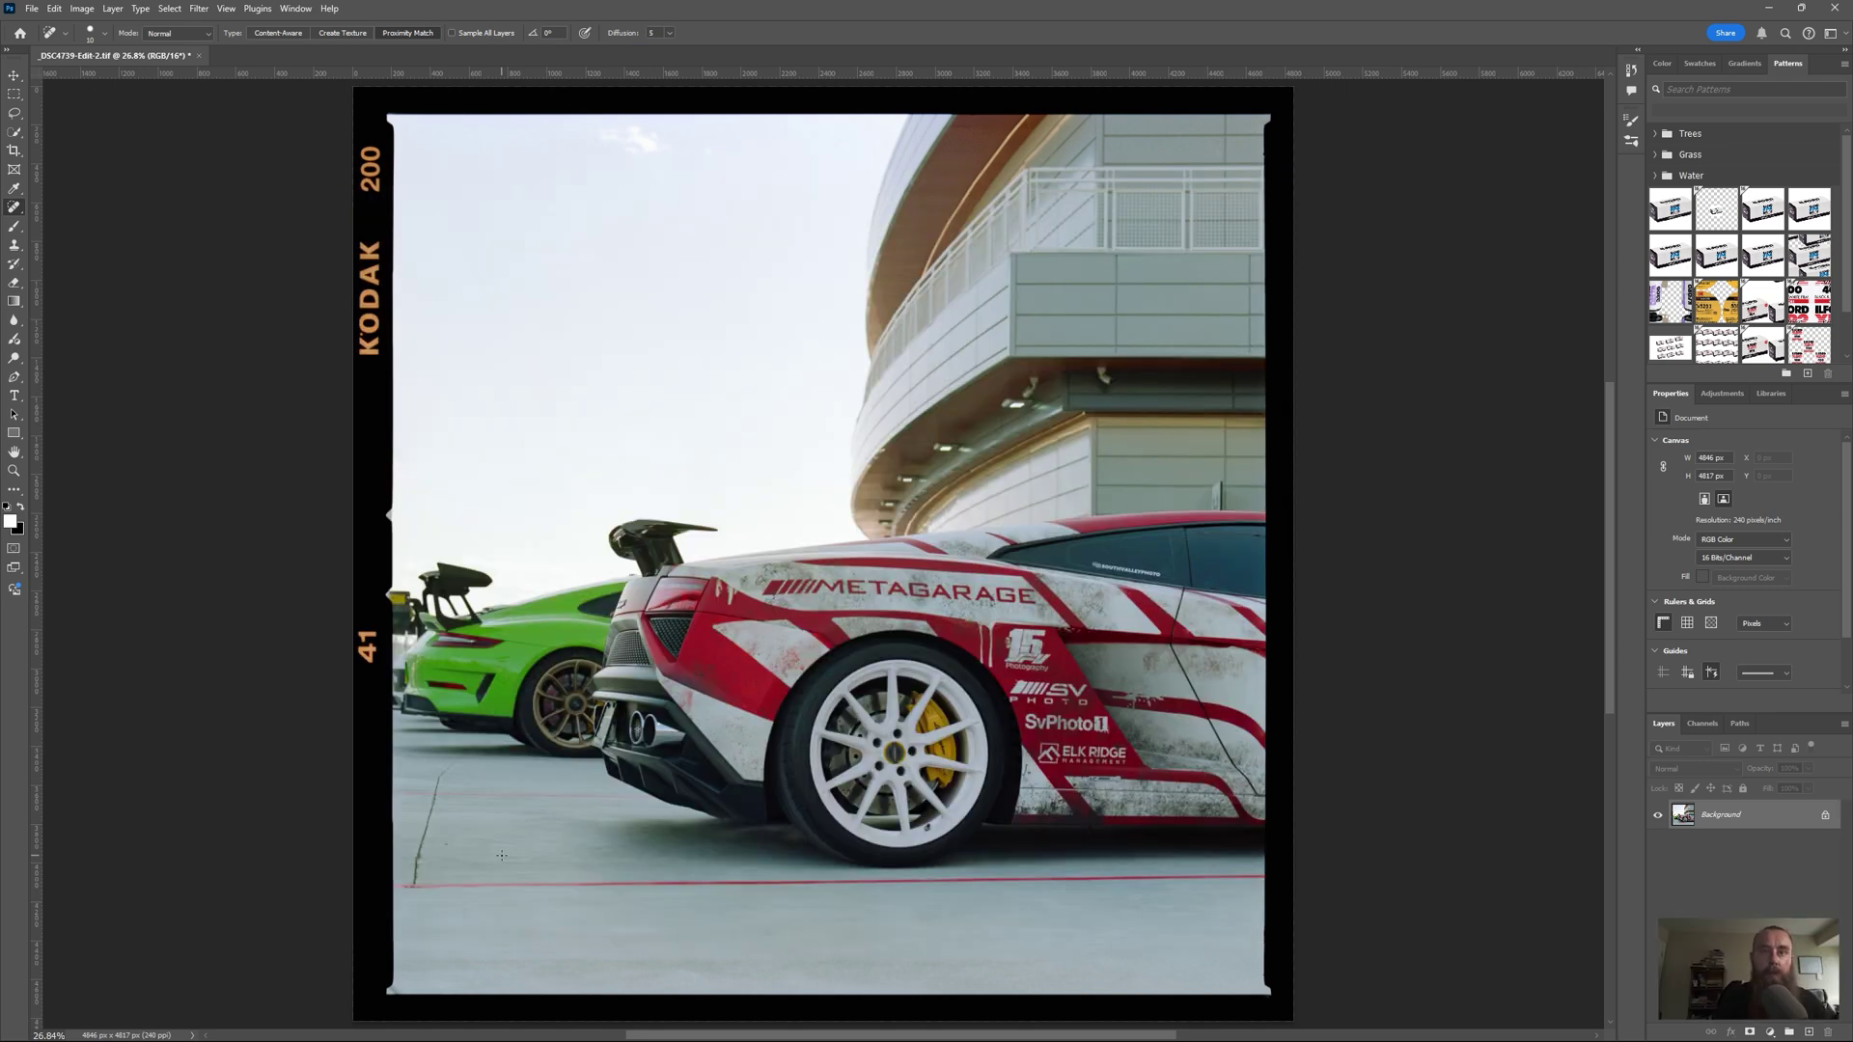
scroll(705, 746, "up", 3)
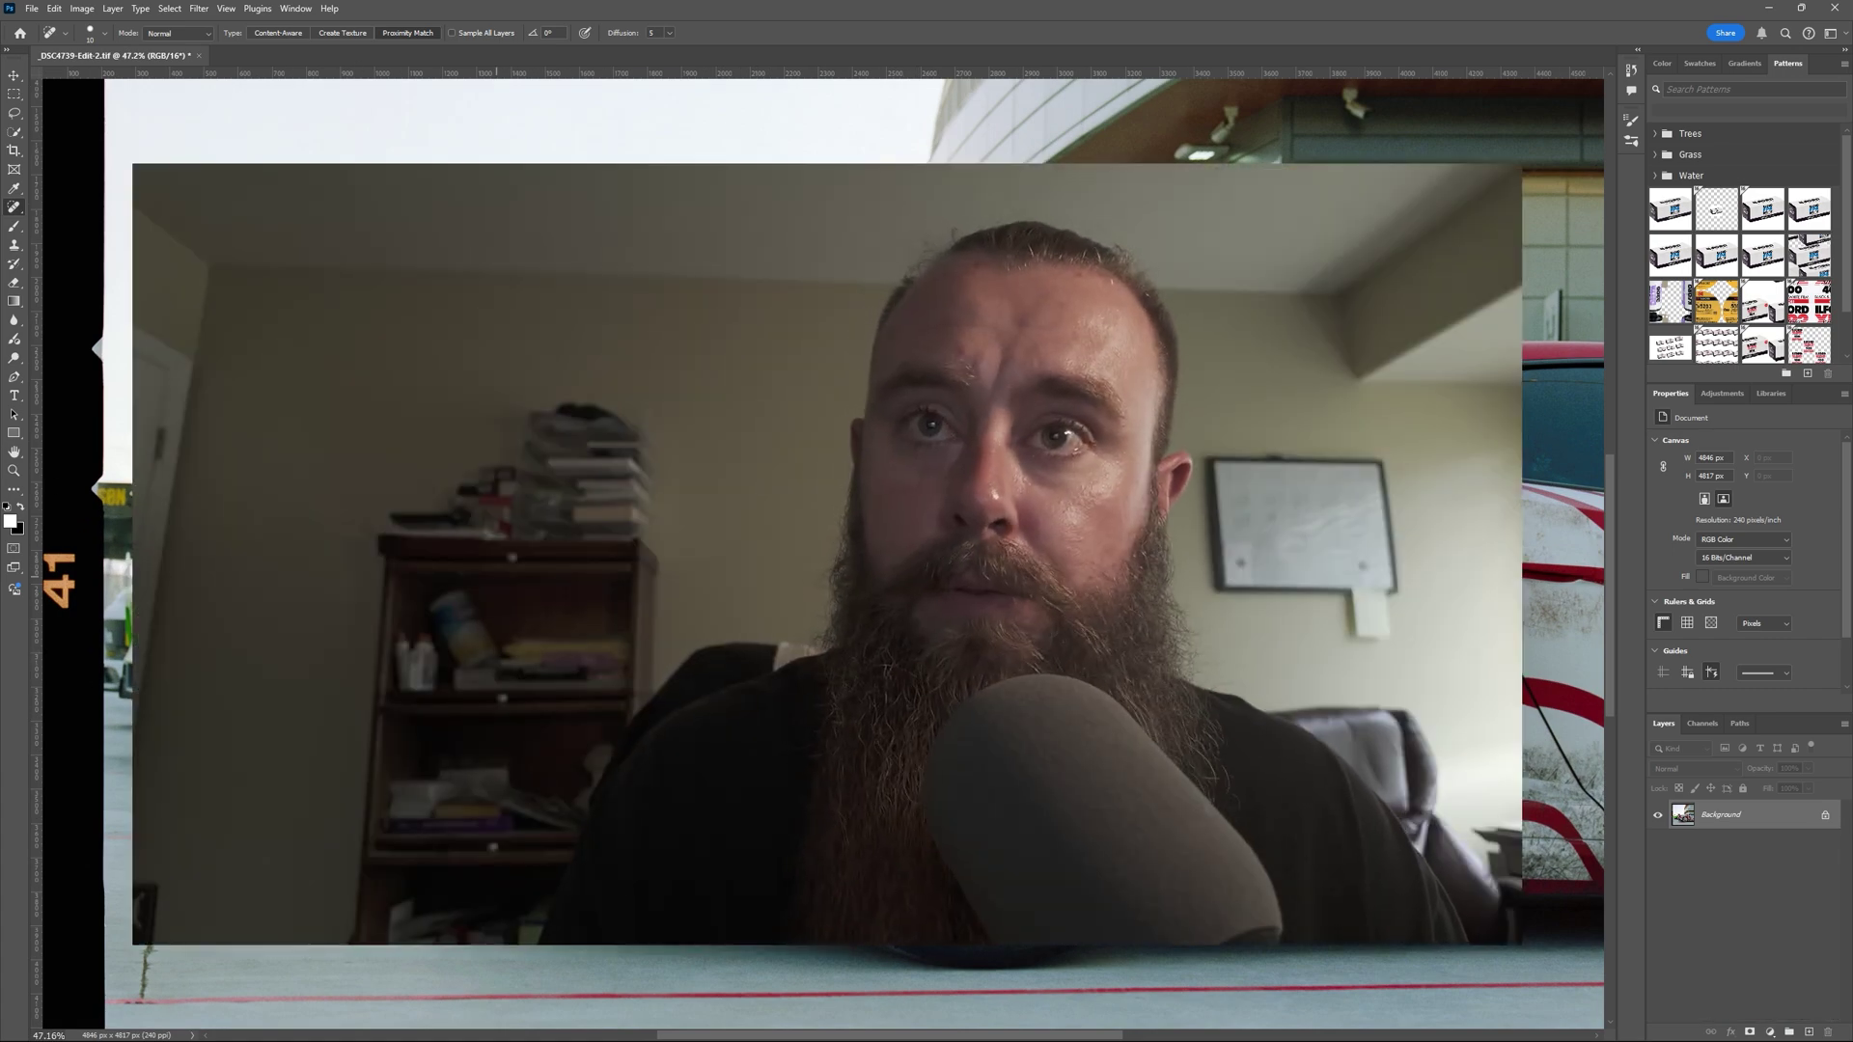
Step: Save the cleaned scan as a TIFF back to Lightroom with Ctrl+S
scroll(705, 746, "down", 3)
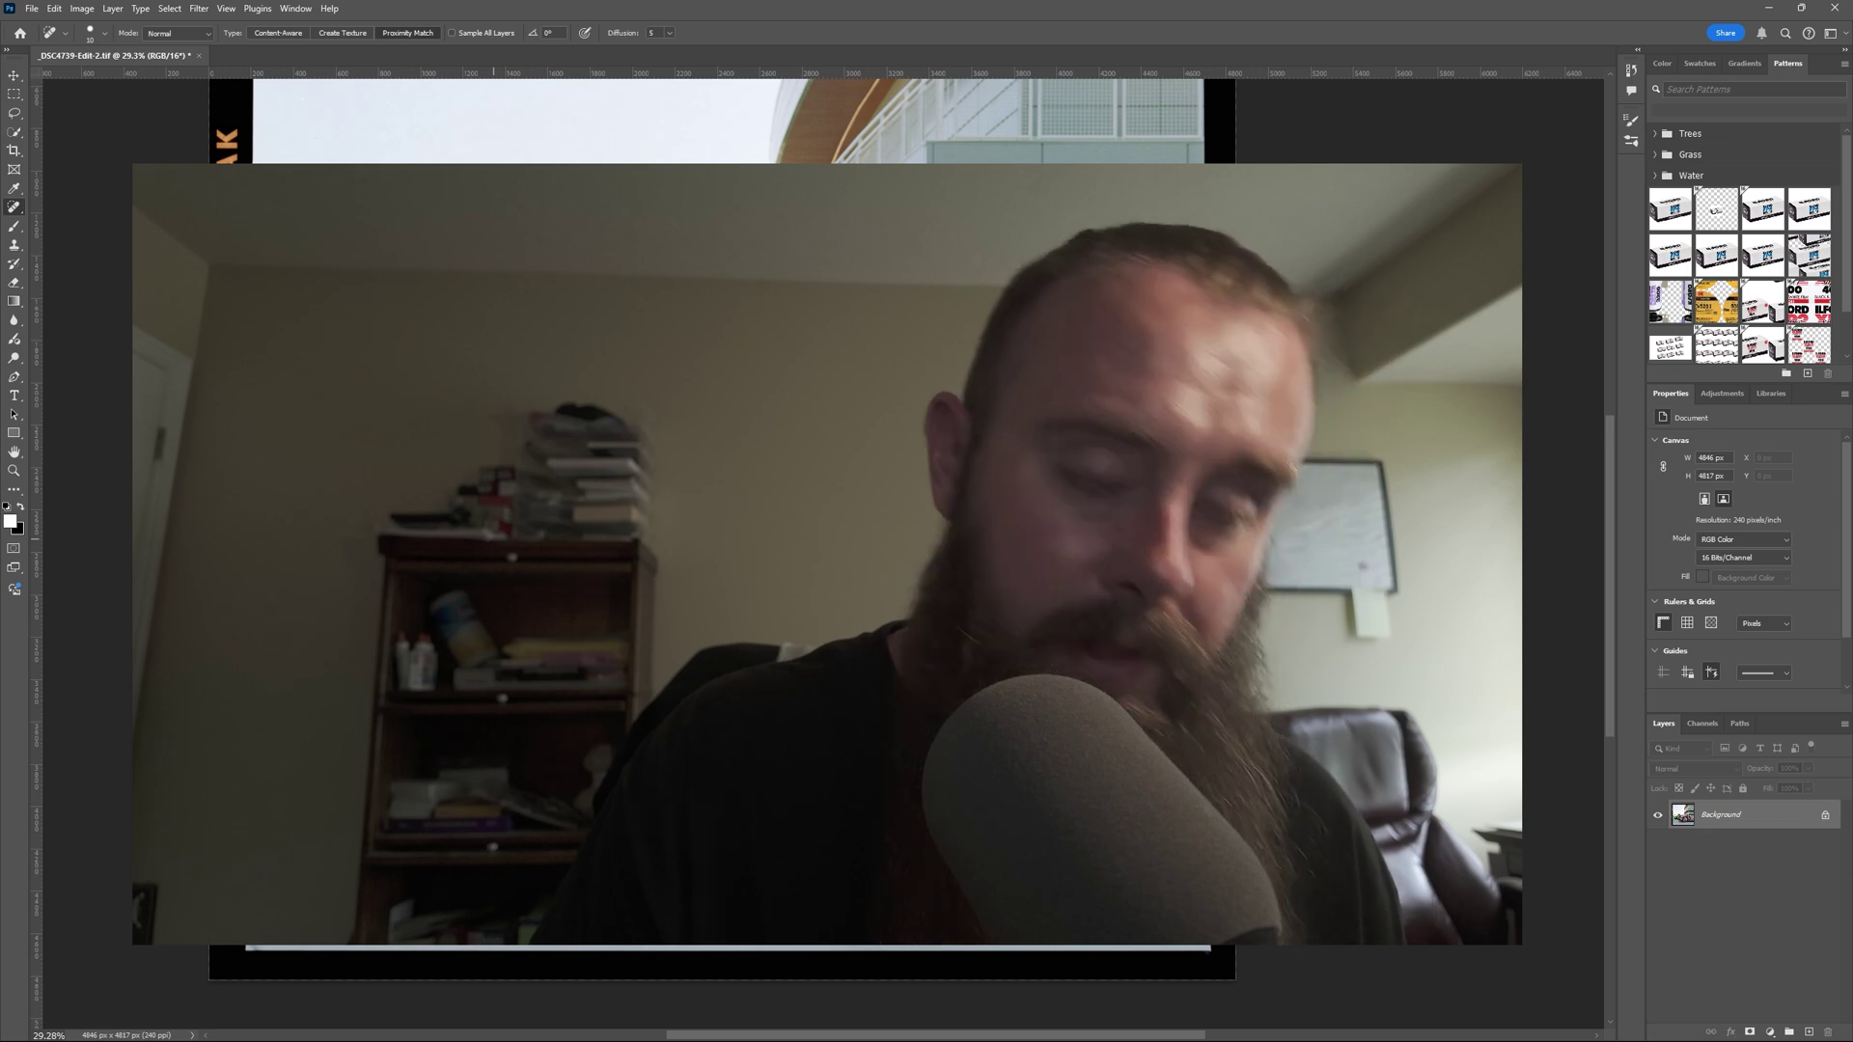
scroll(704, 746, "down", 1)
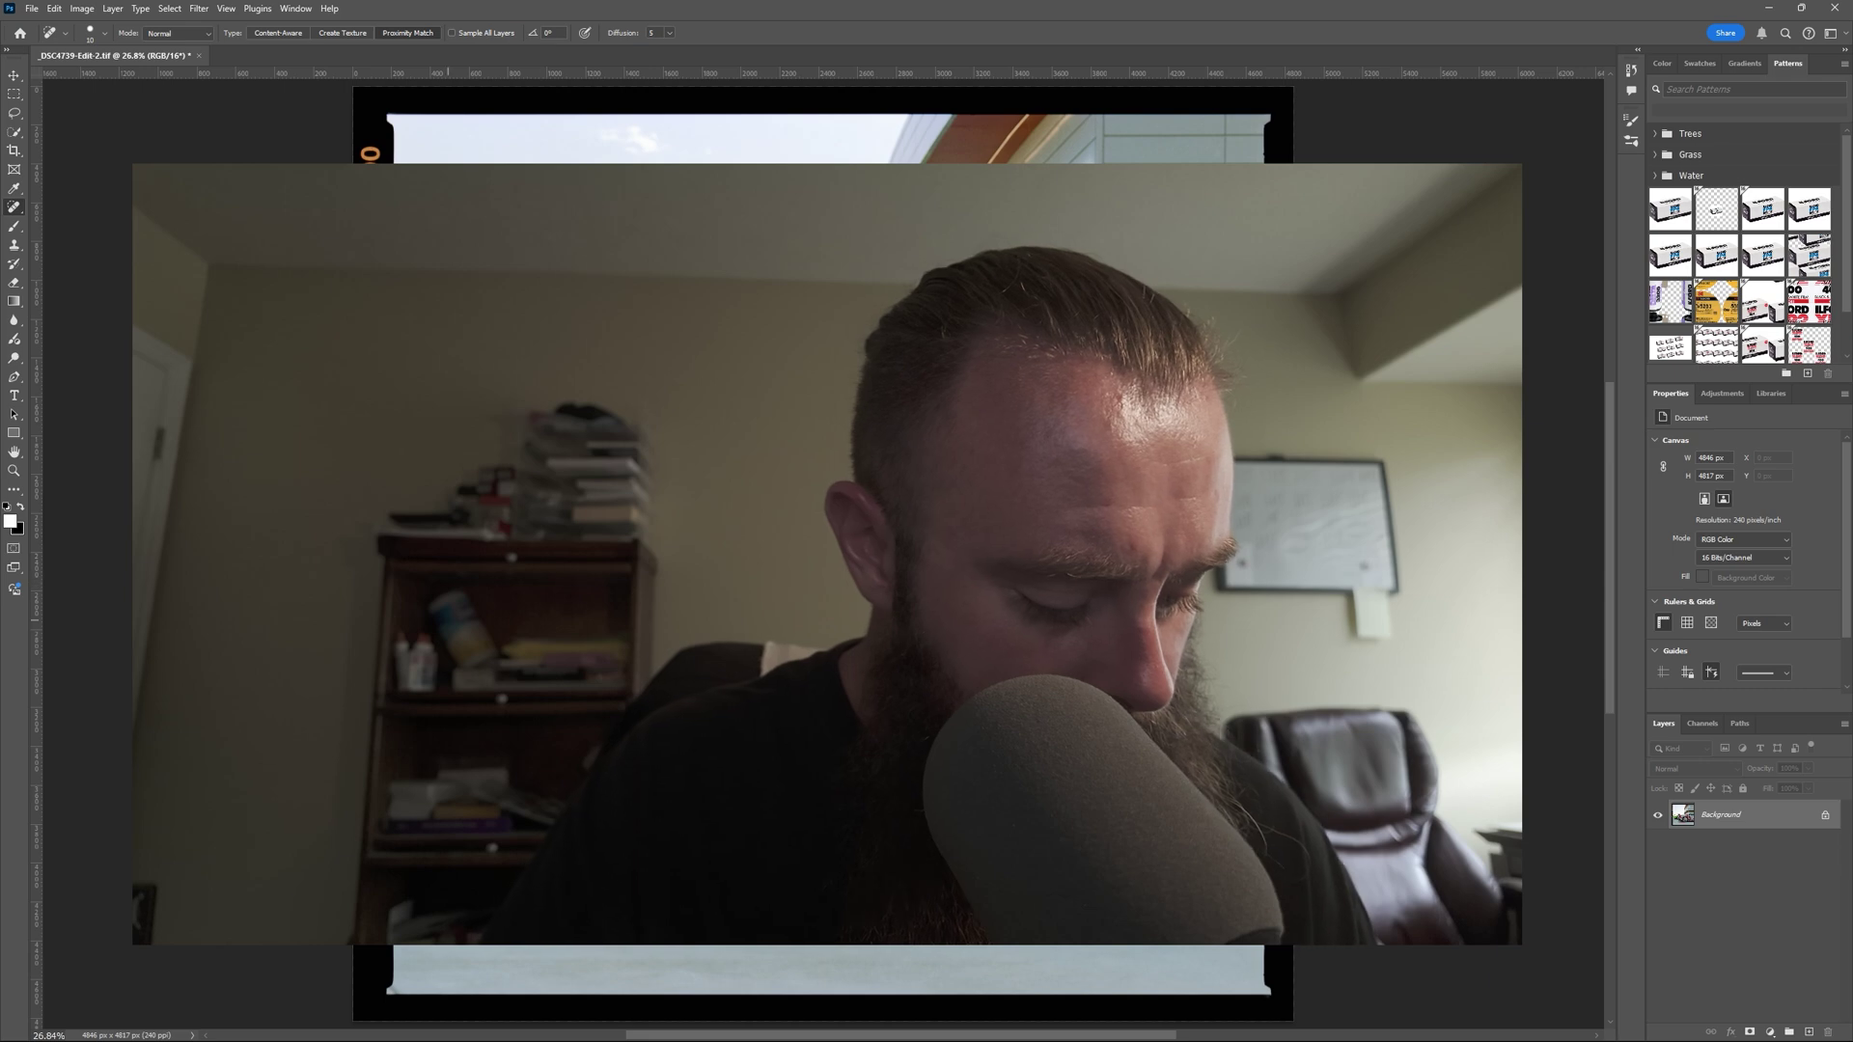
key("ctrl+s")
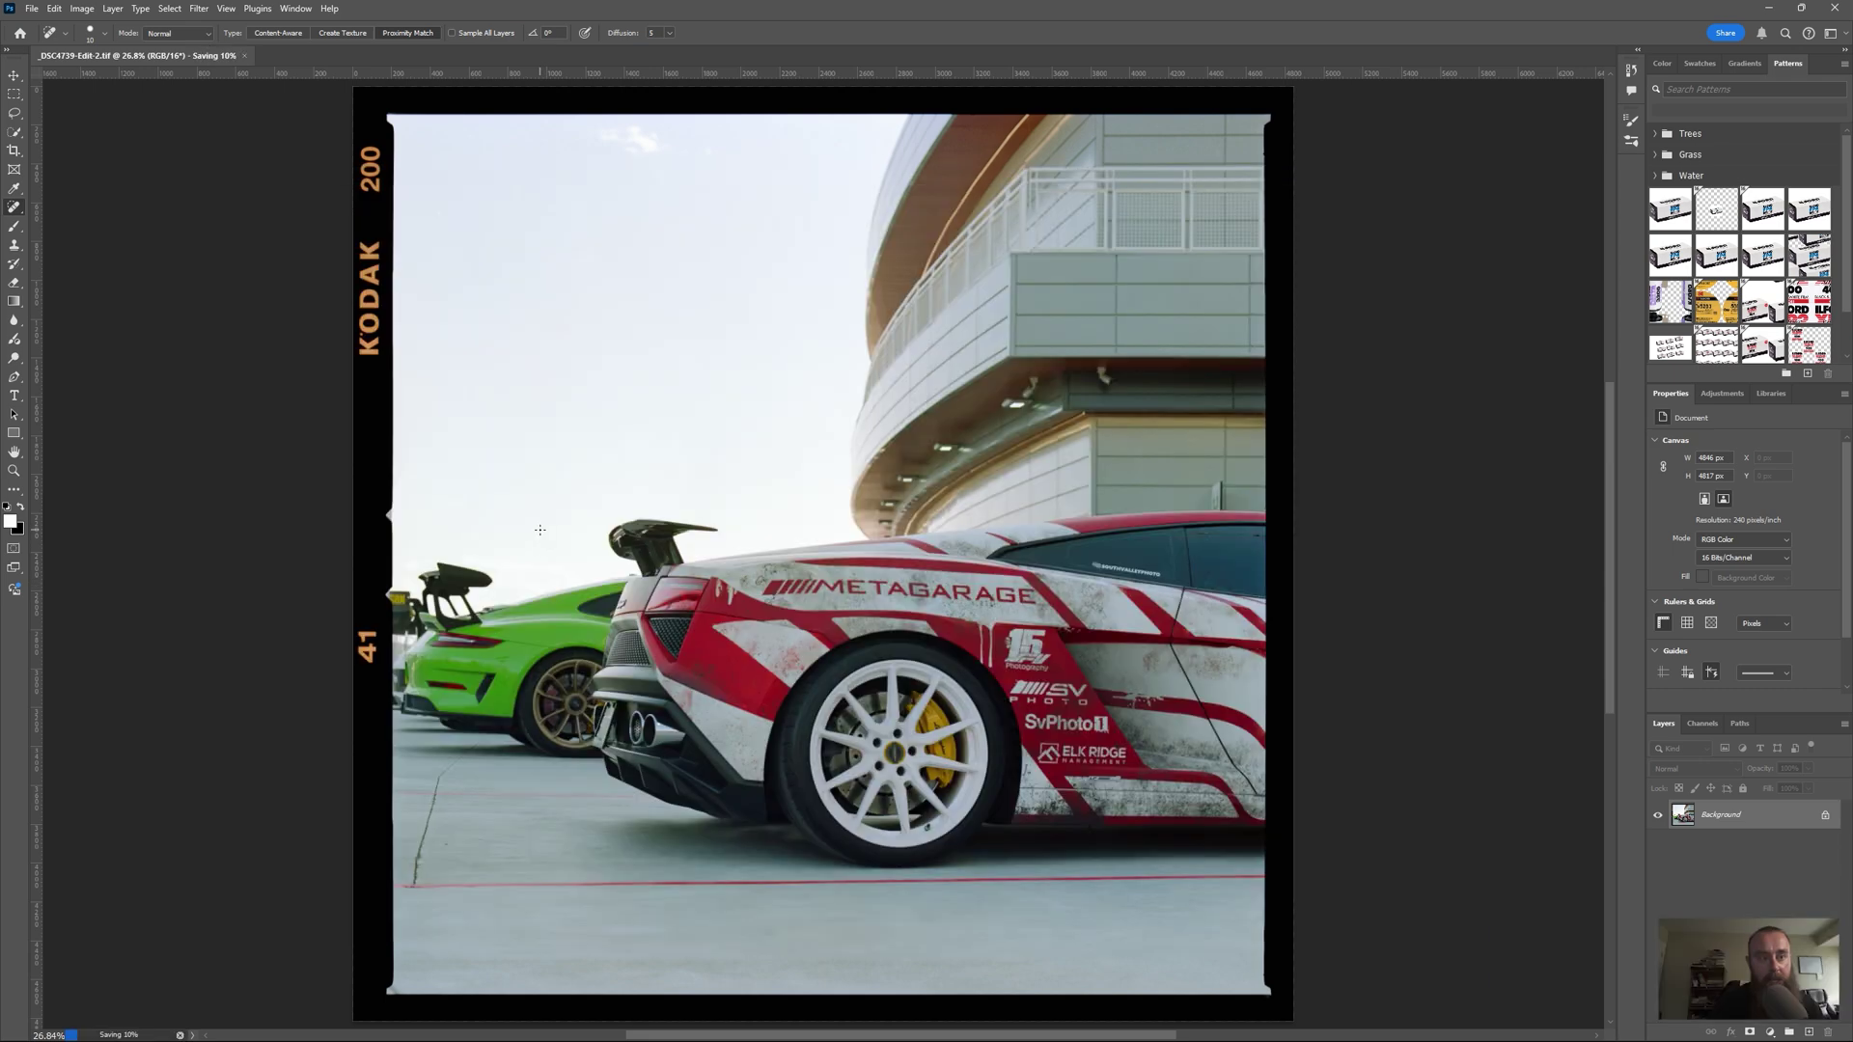
Step: Close an accidentally opened browser window and switch to Lightroom Classic
mouse_move(182, 1028)
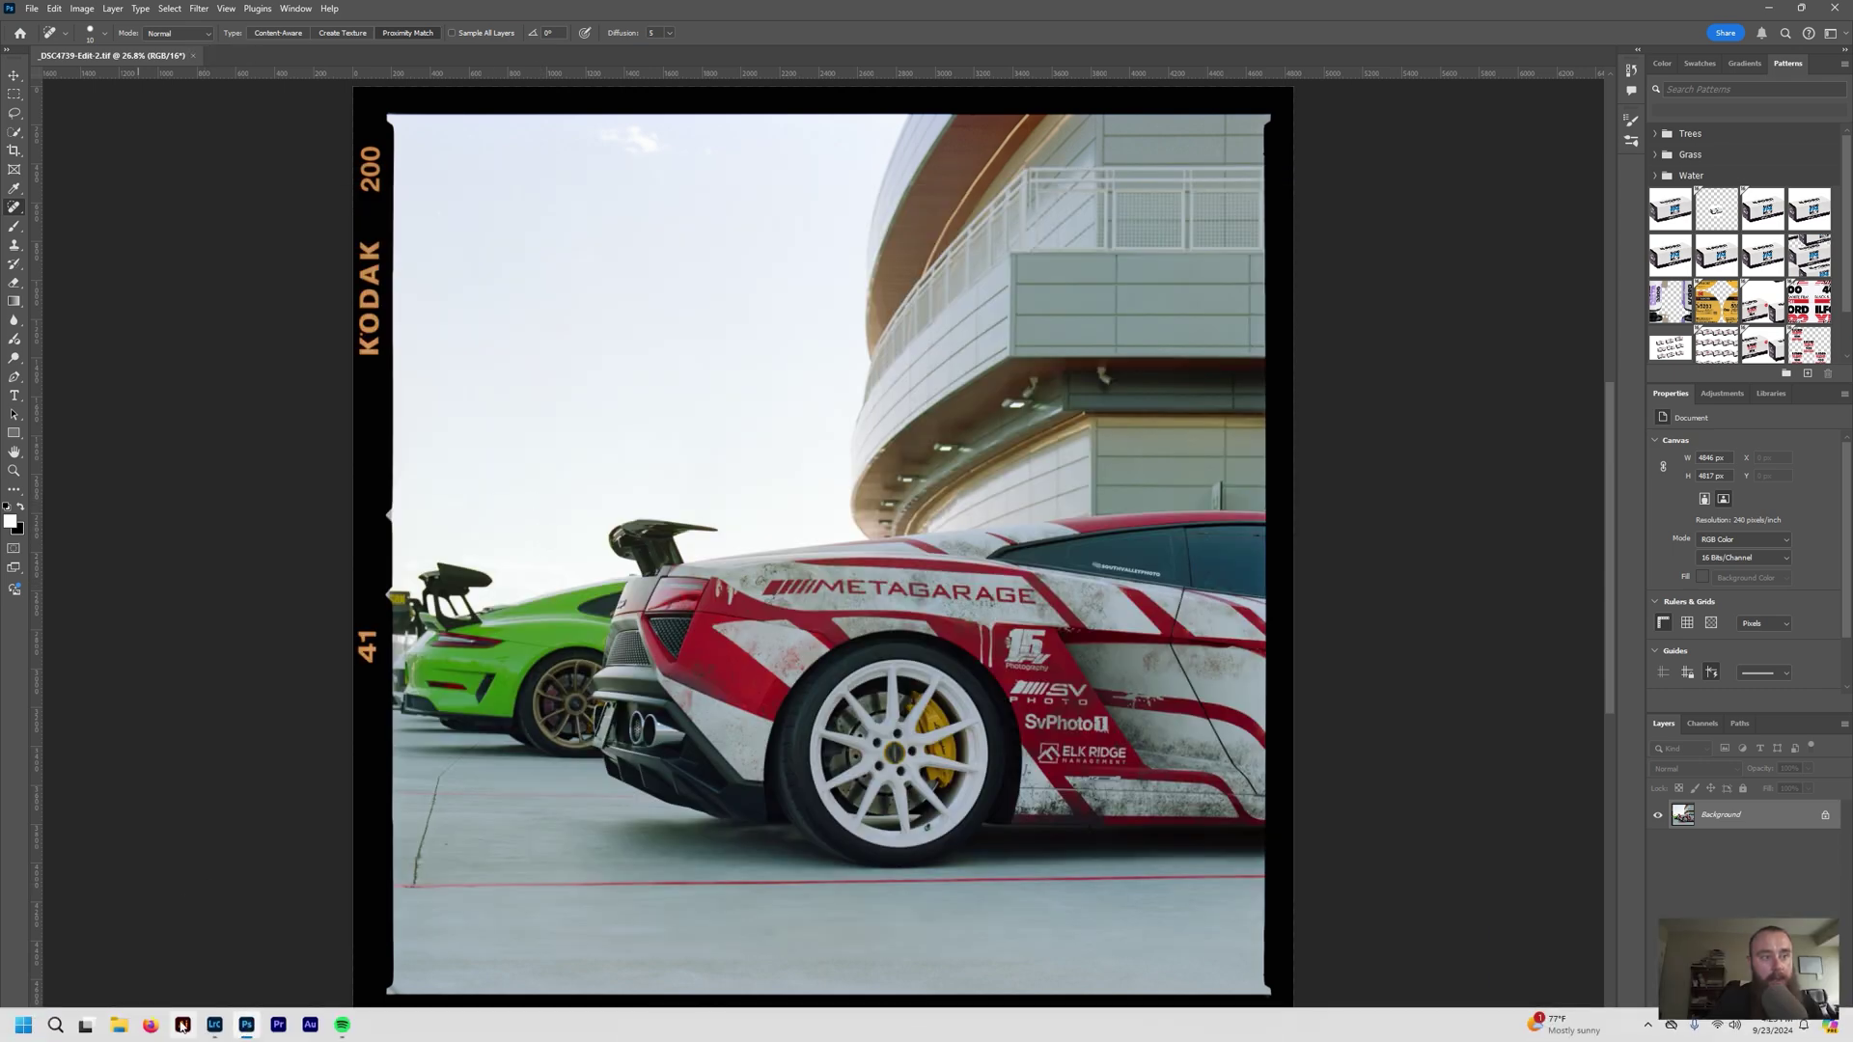
left_click(152, 1025)
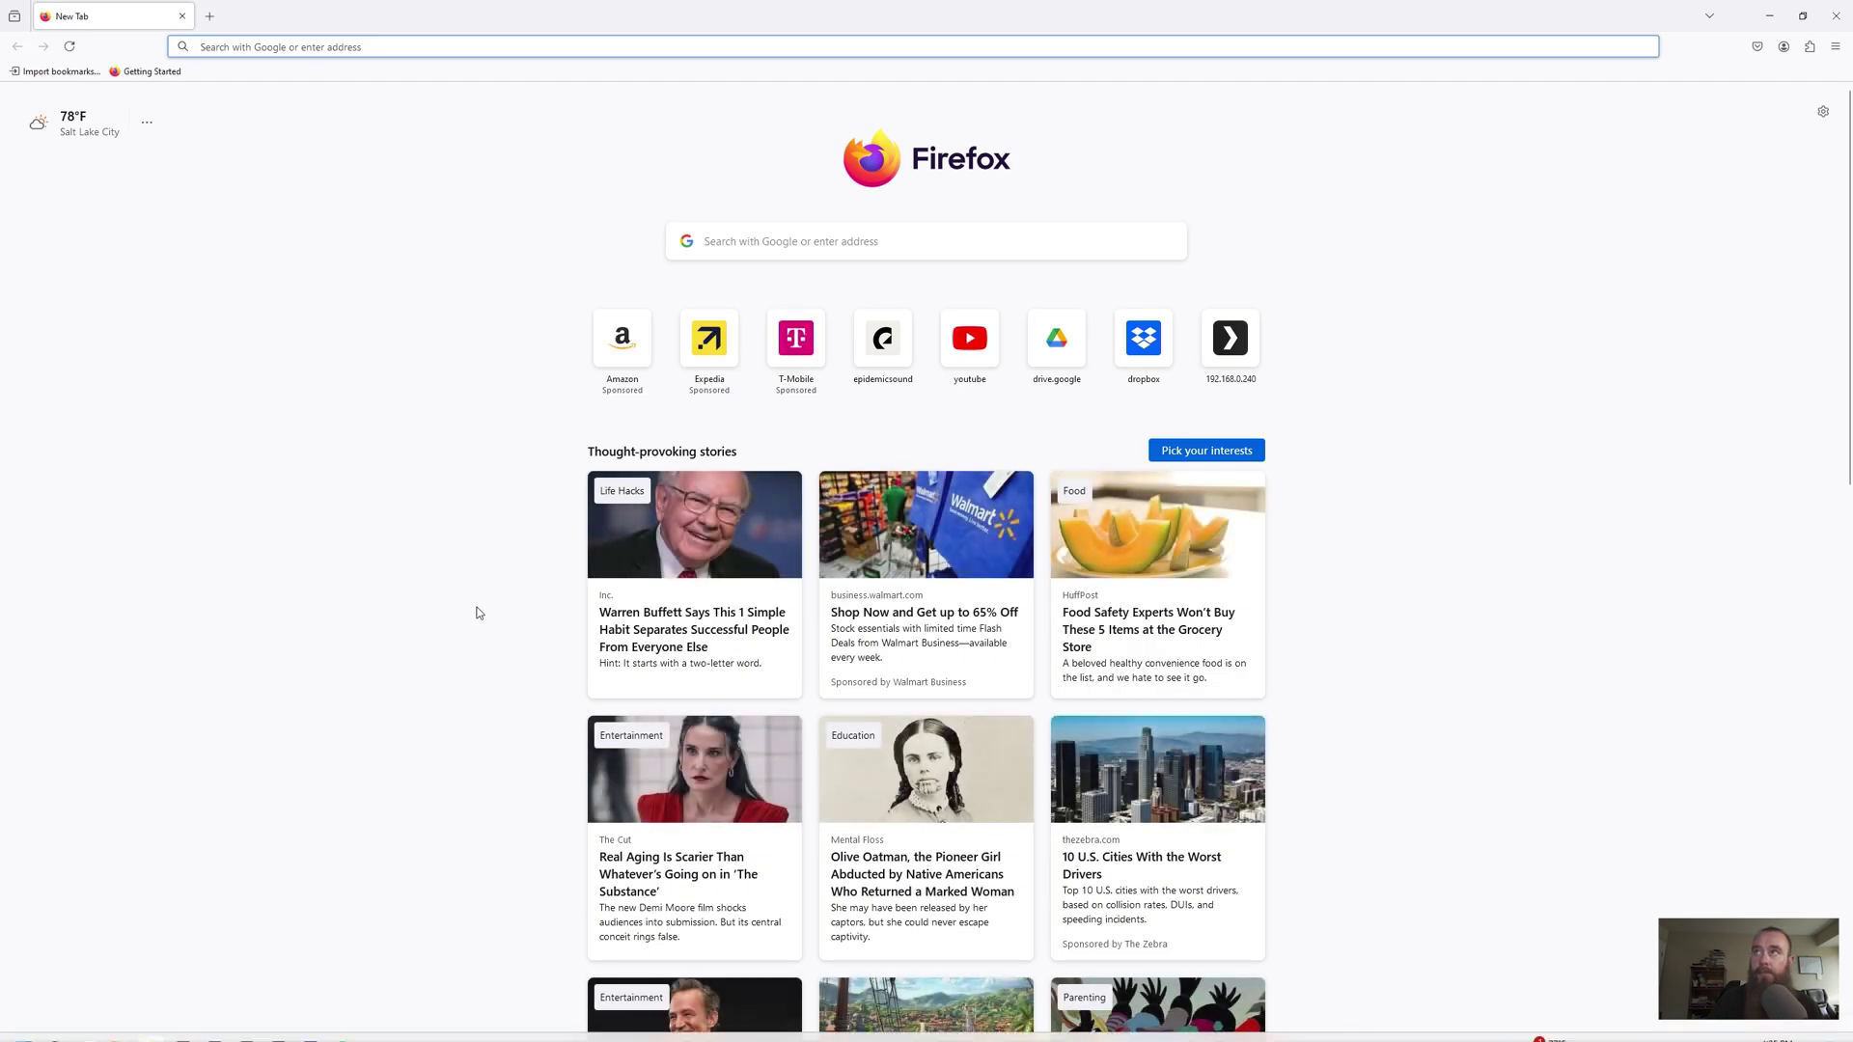
left_click(1837, 15)
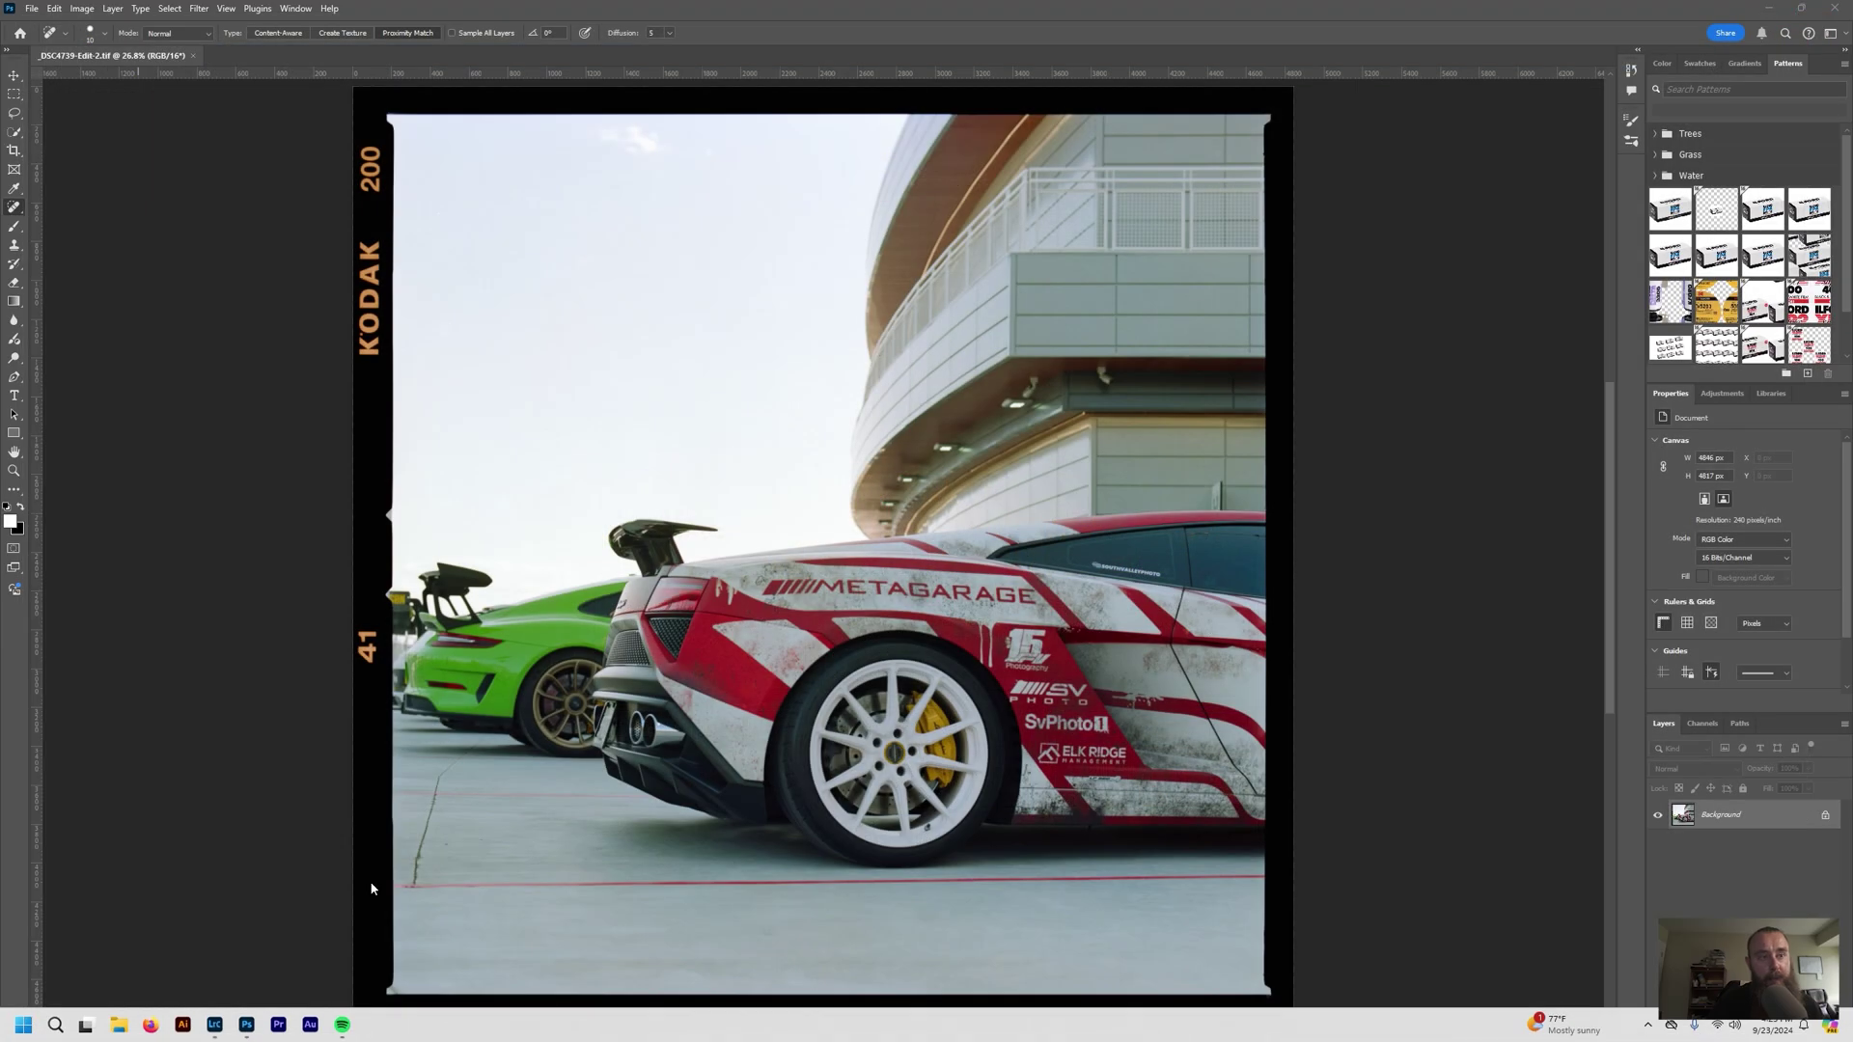
left_click(214, 1025)
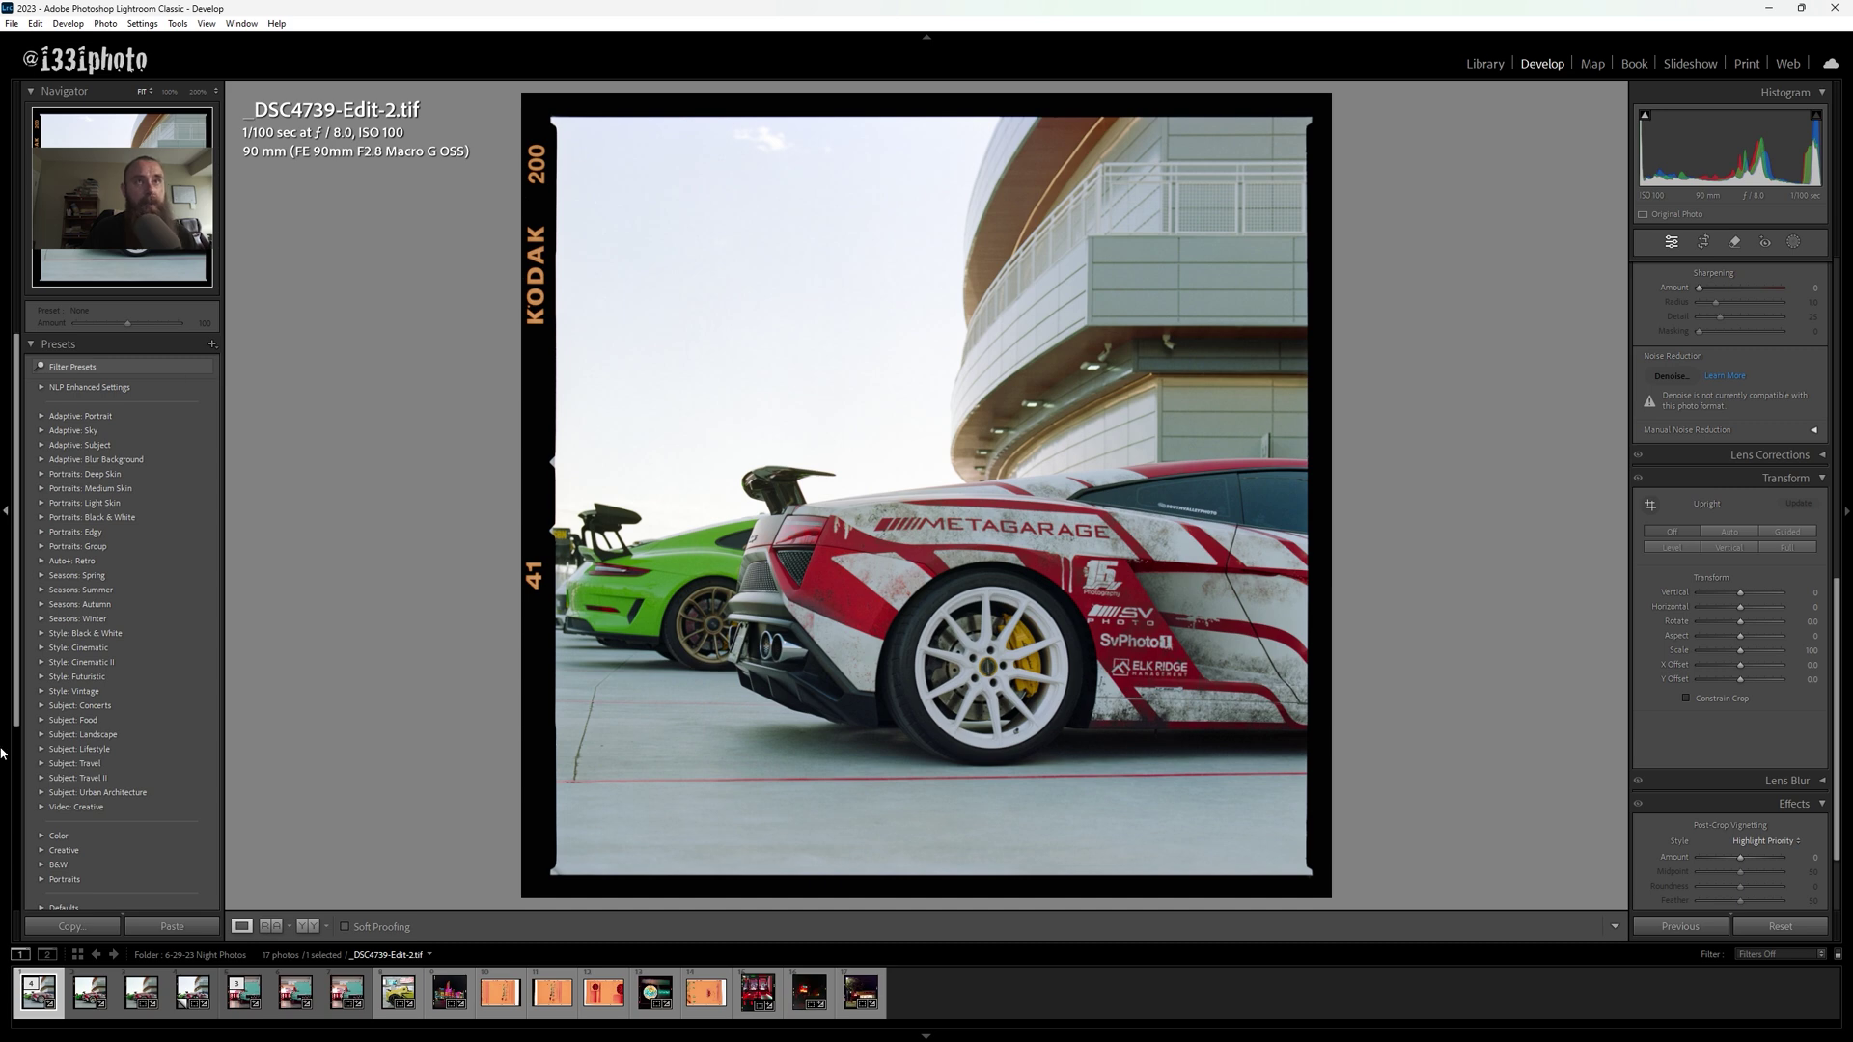
left_click(91, 983)
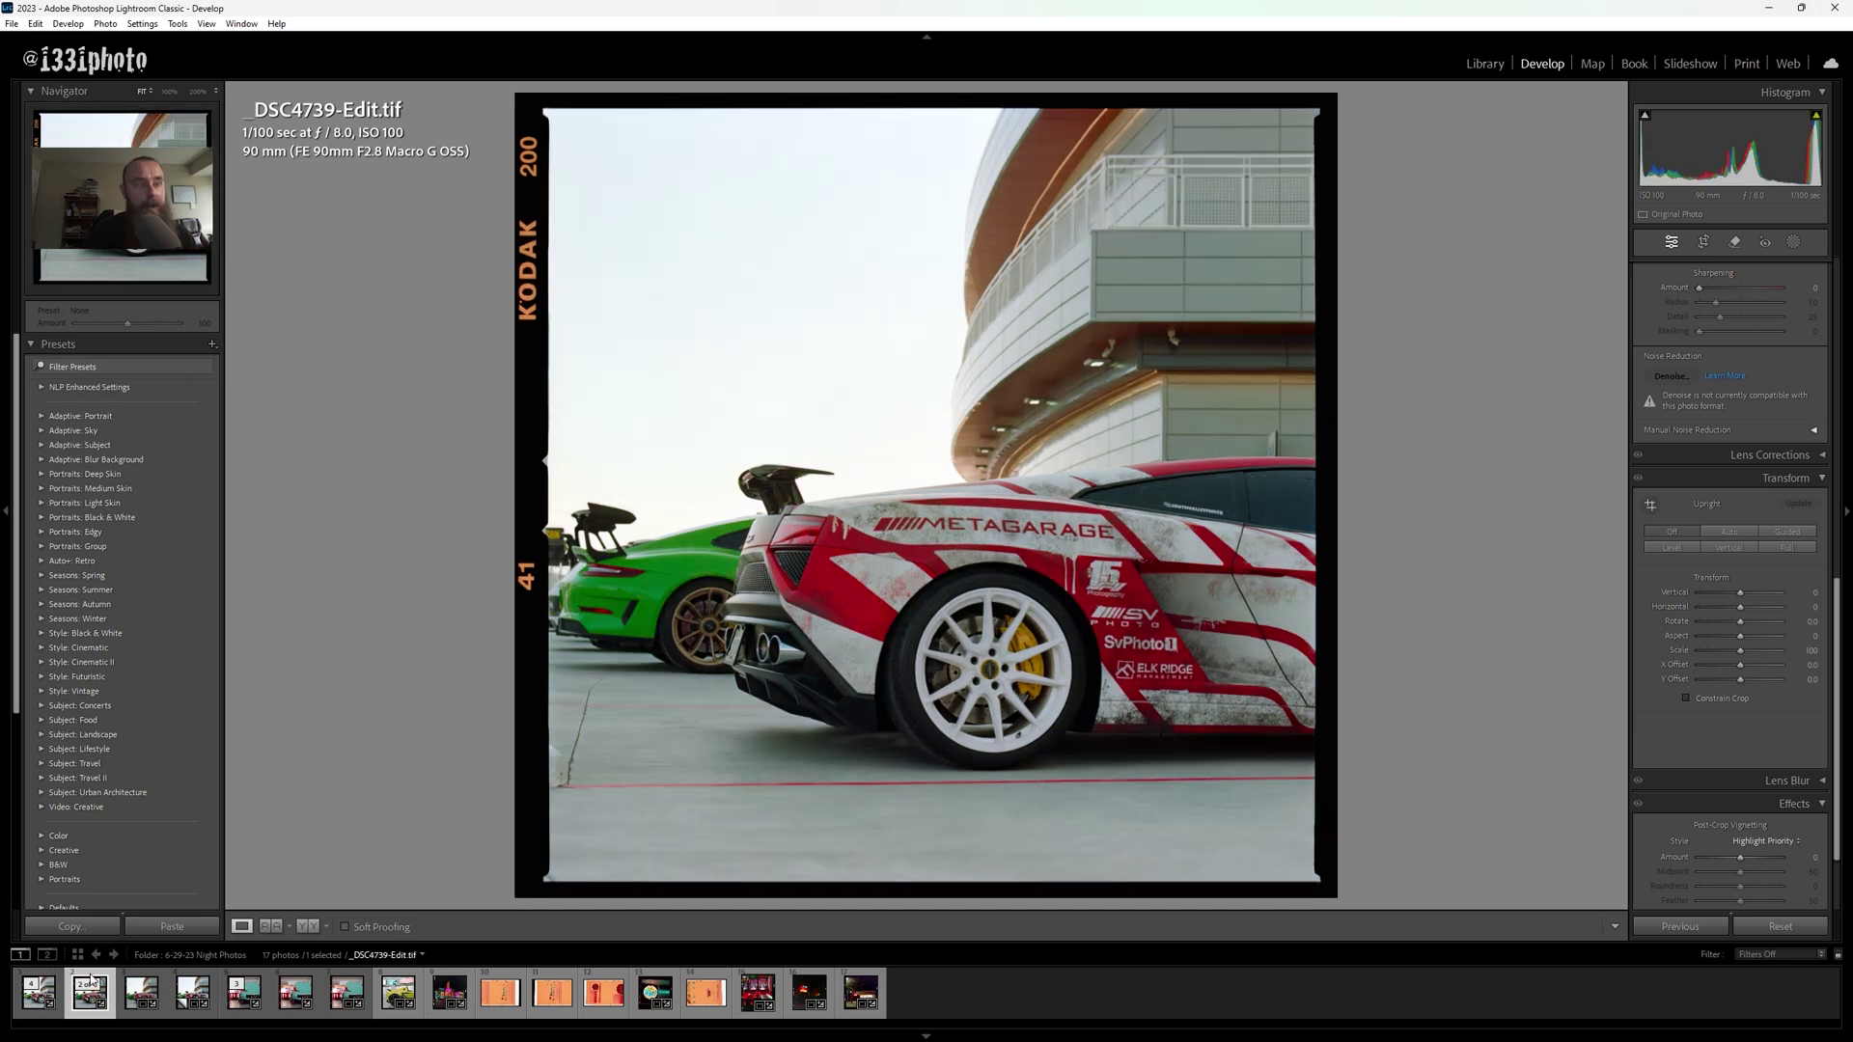
left_click(51, 978)
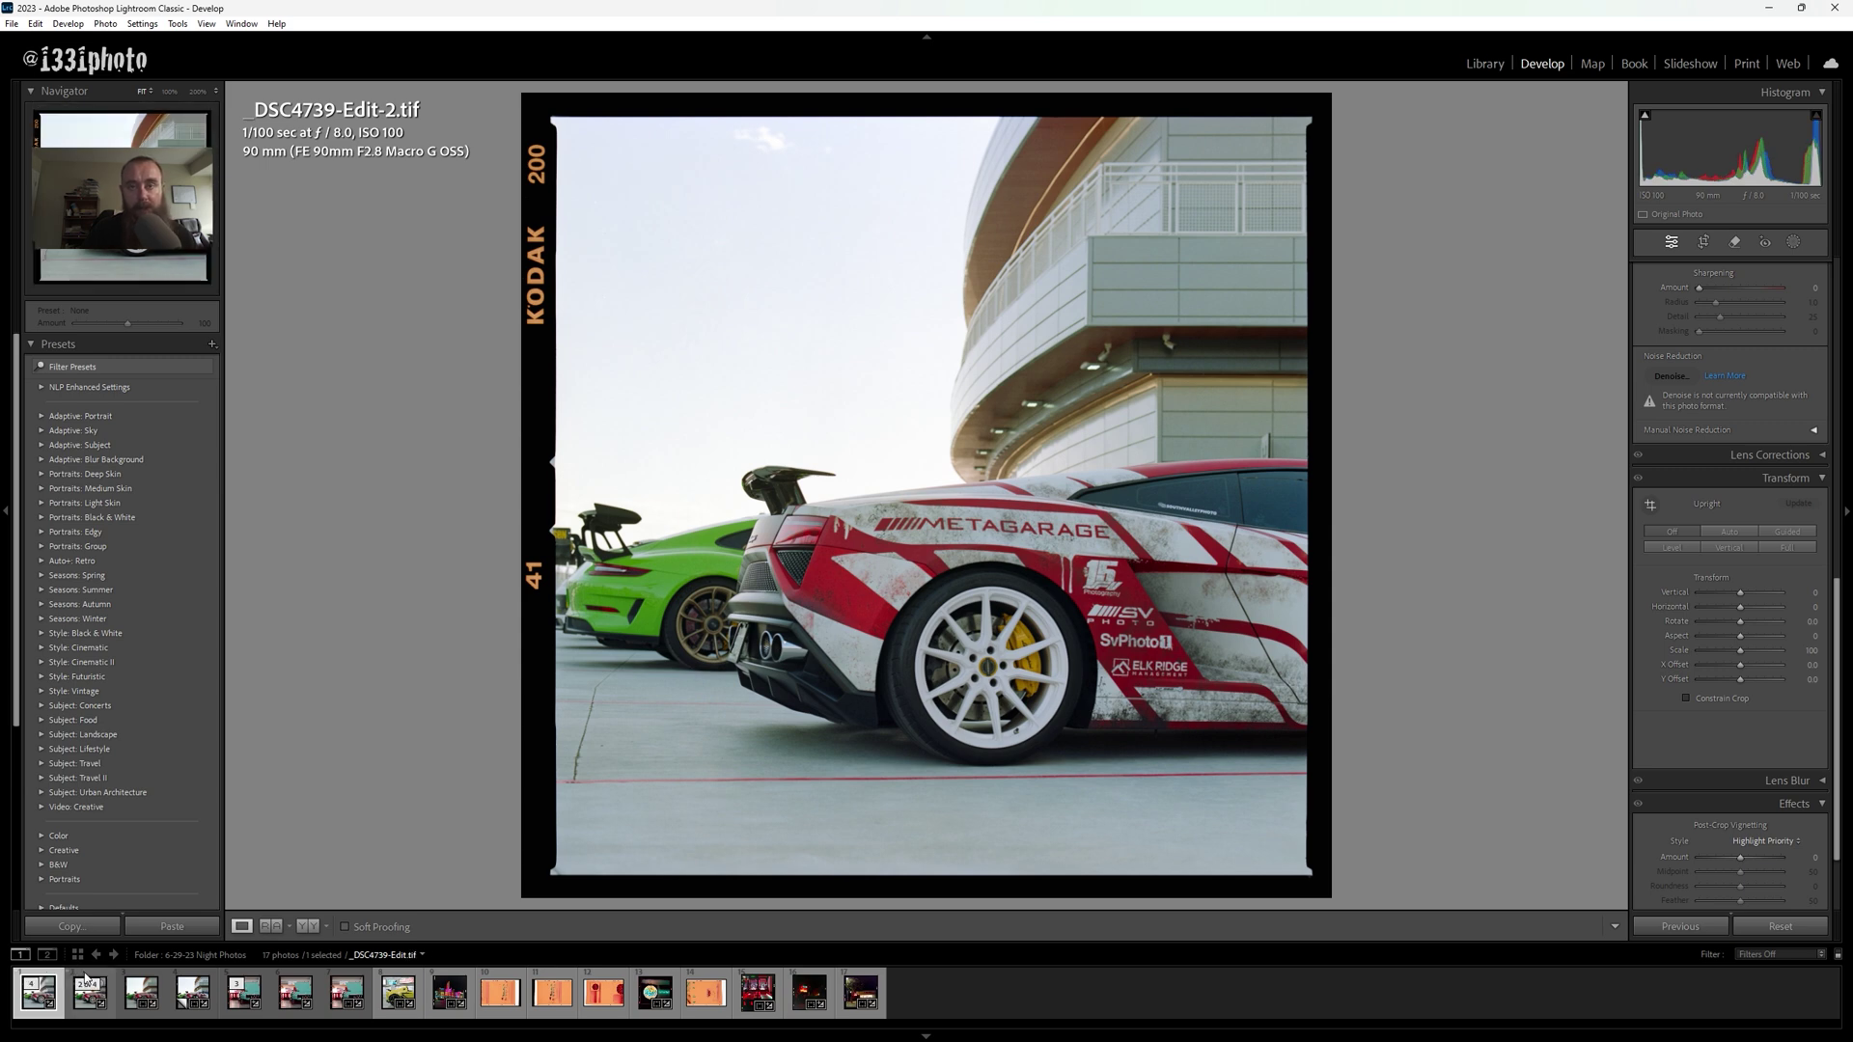
left_click(87, 979)
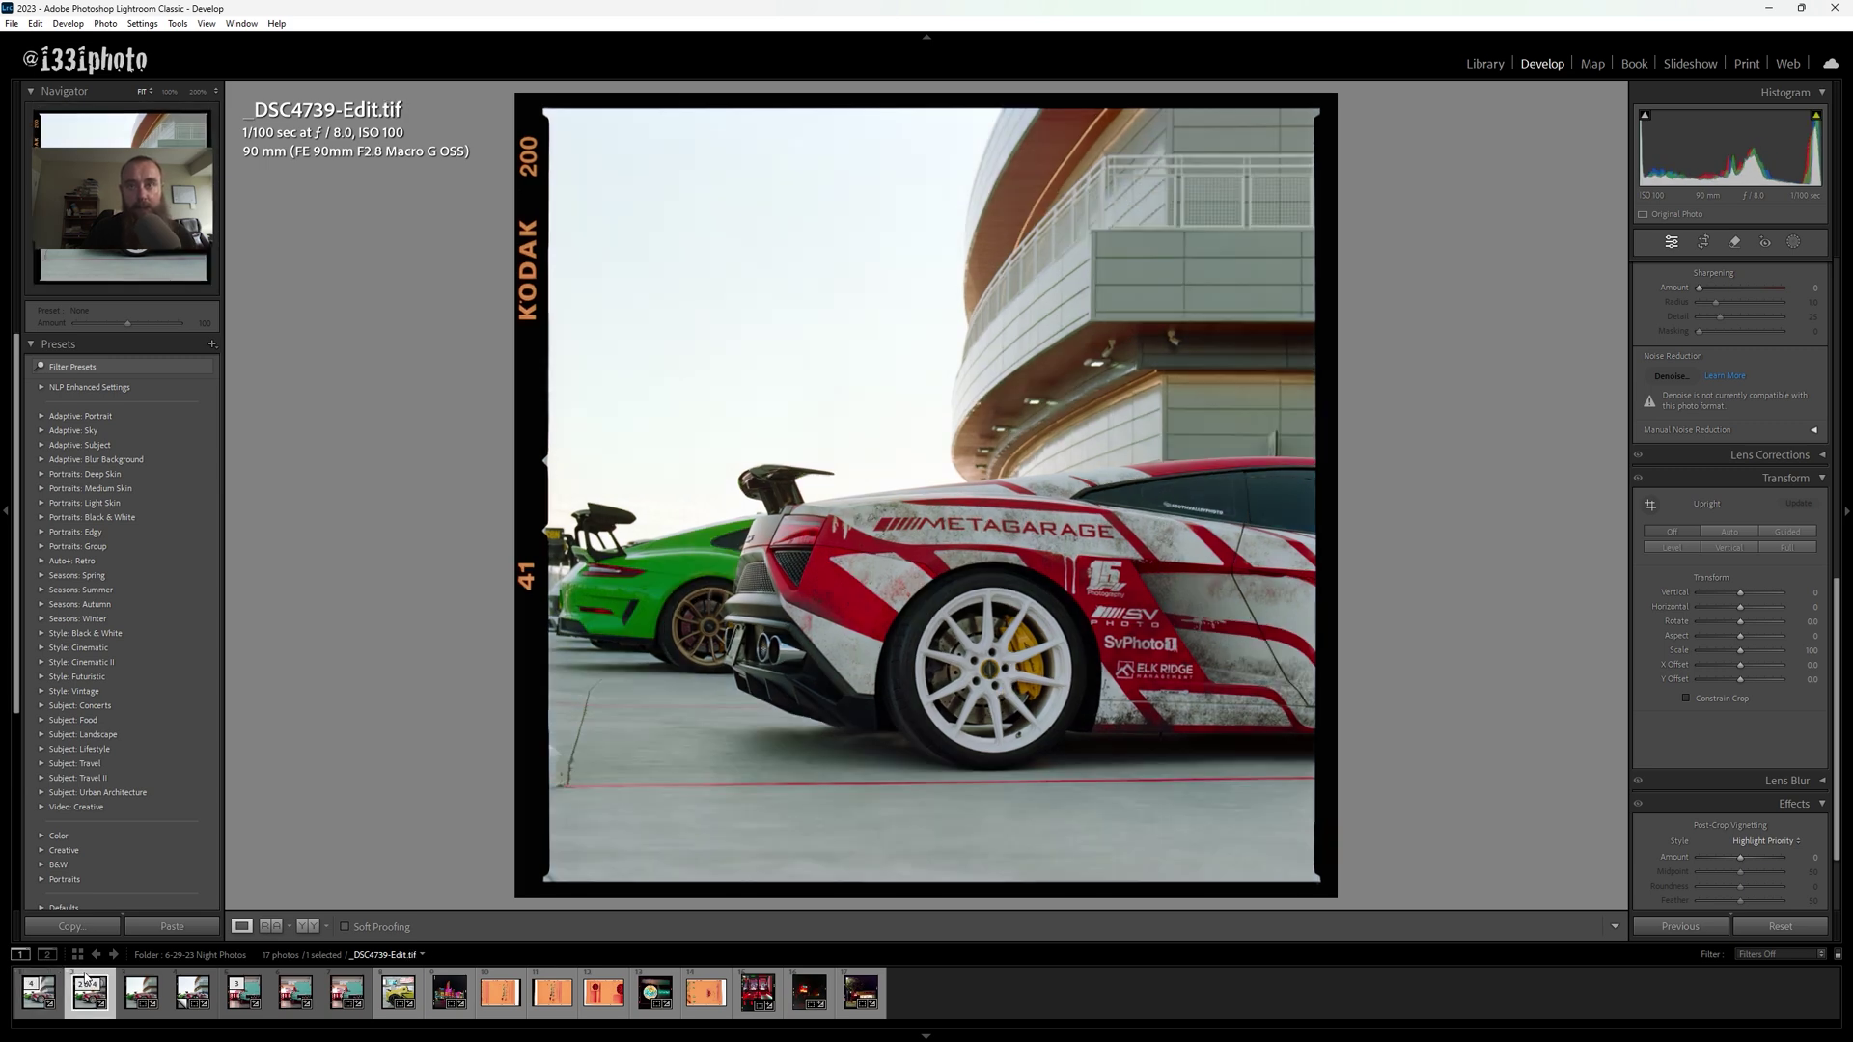
left_click(55, 978)
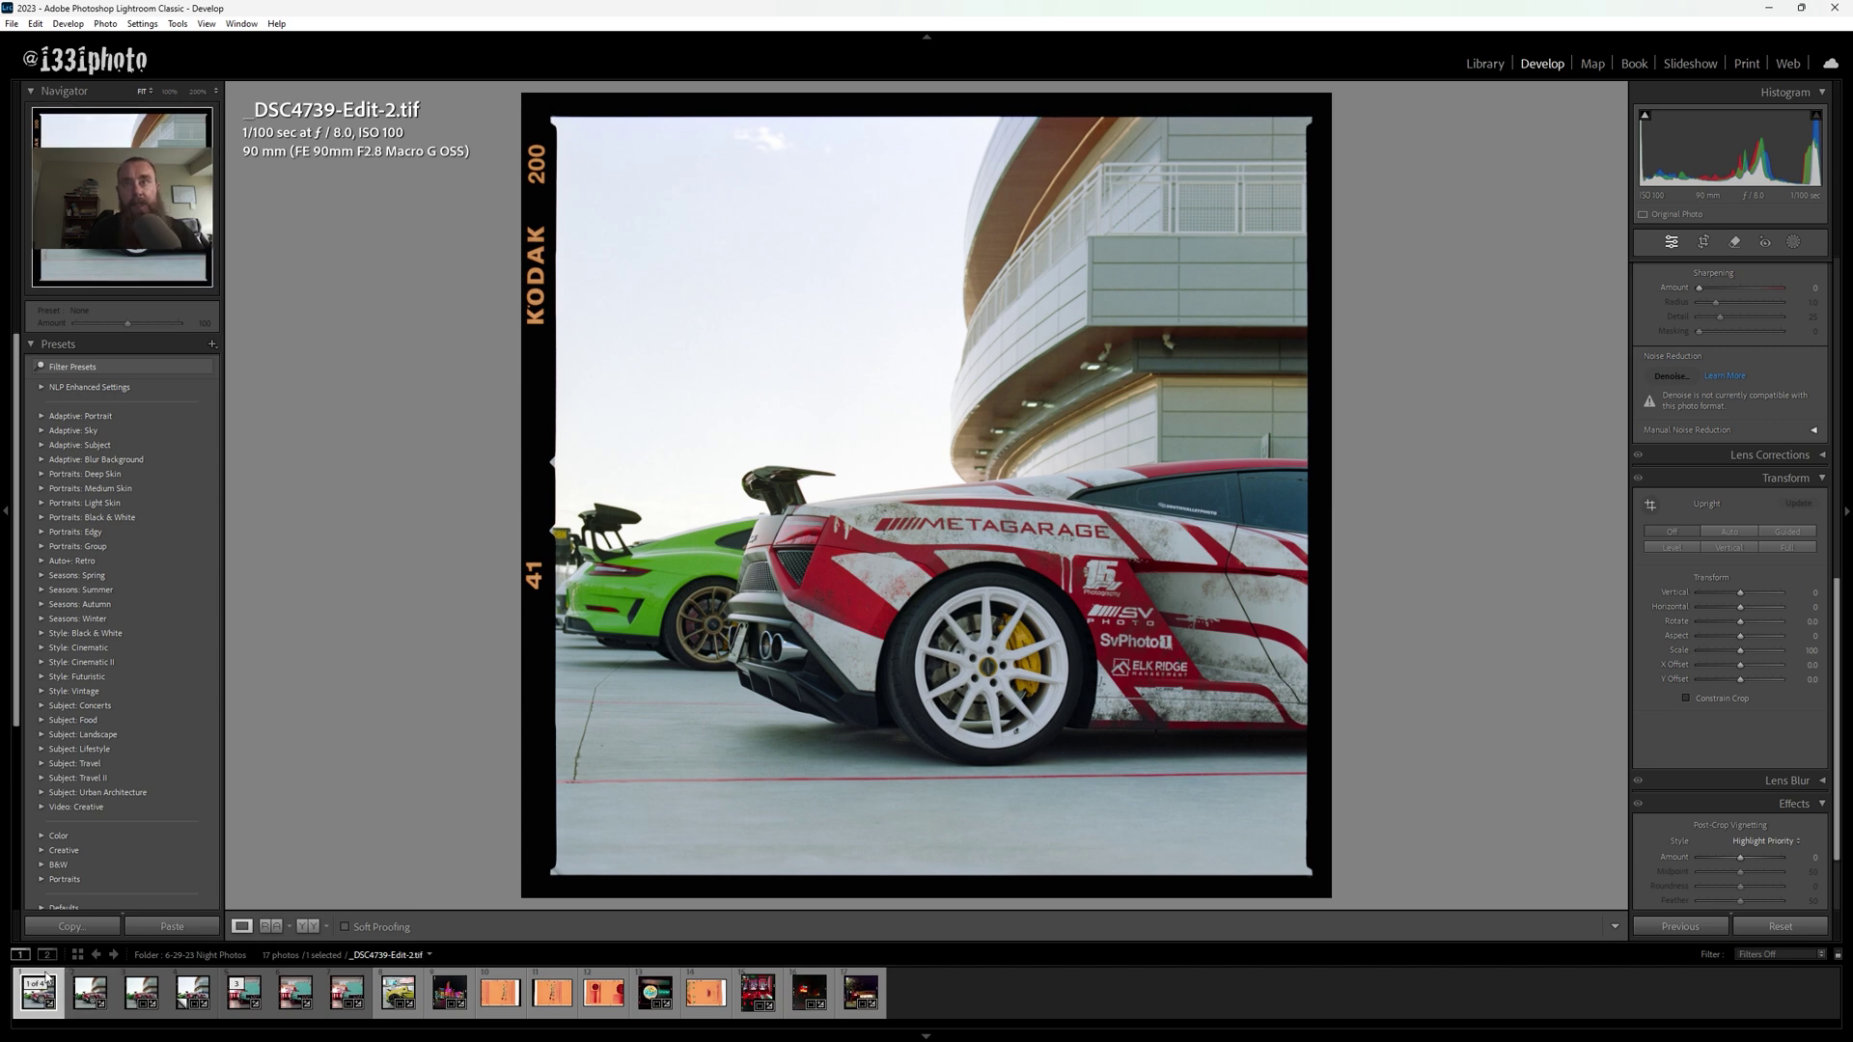
left_click(101, 977)
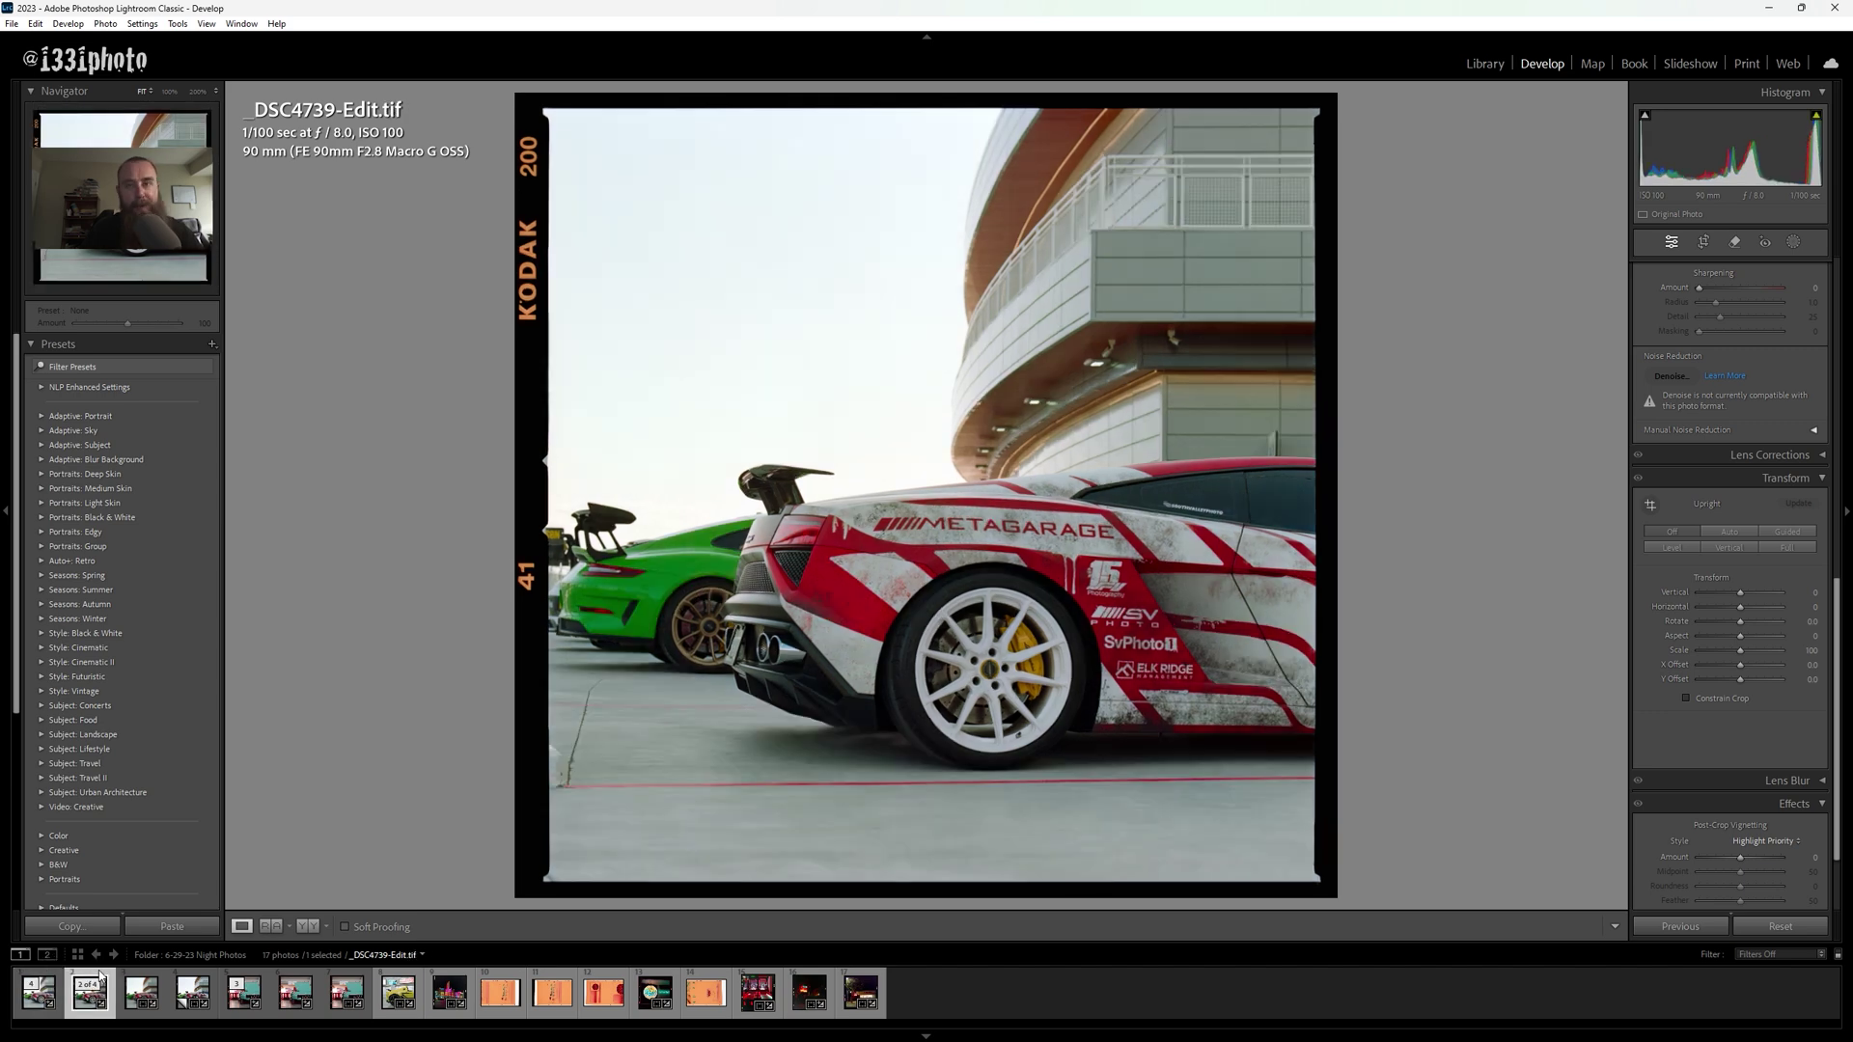
left_click(35, 982)
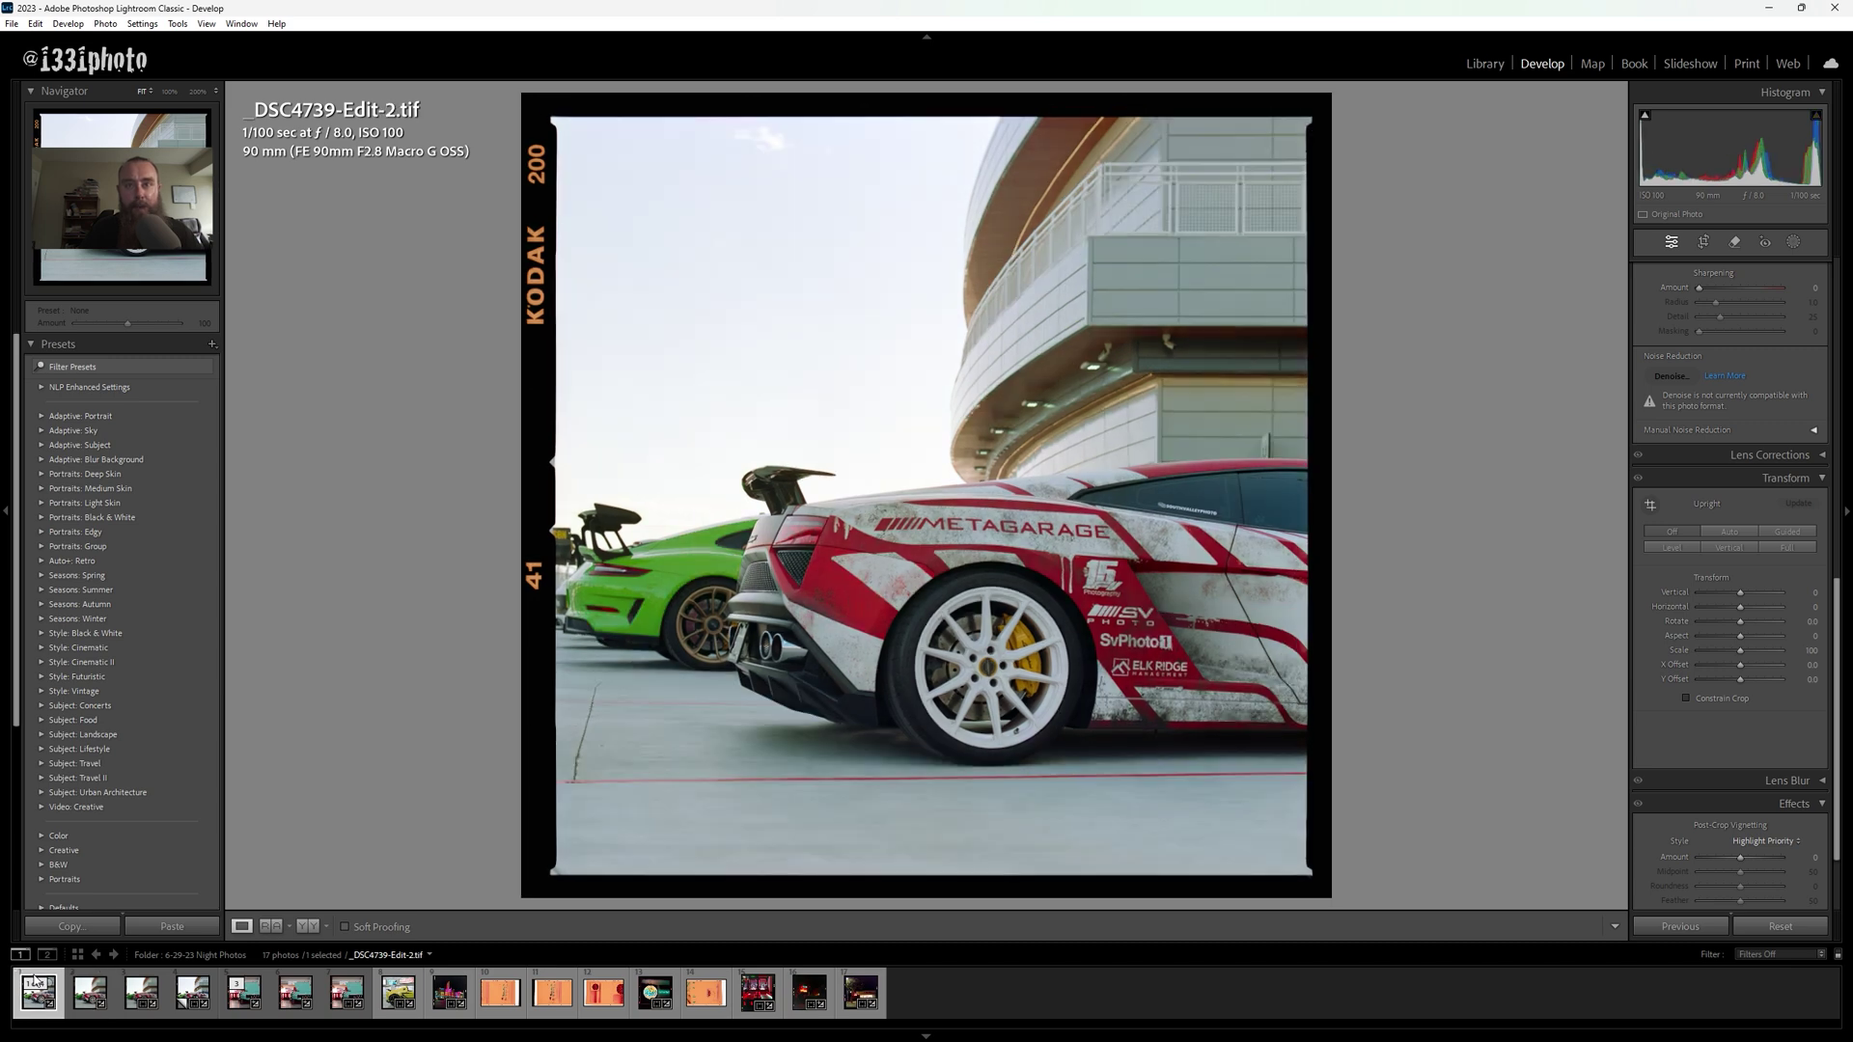
left_click(90, 979)
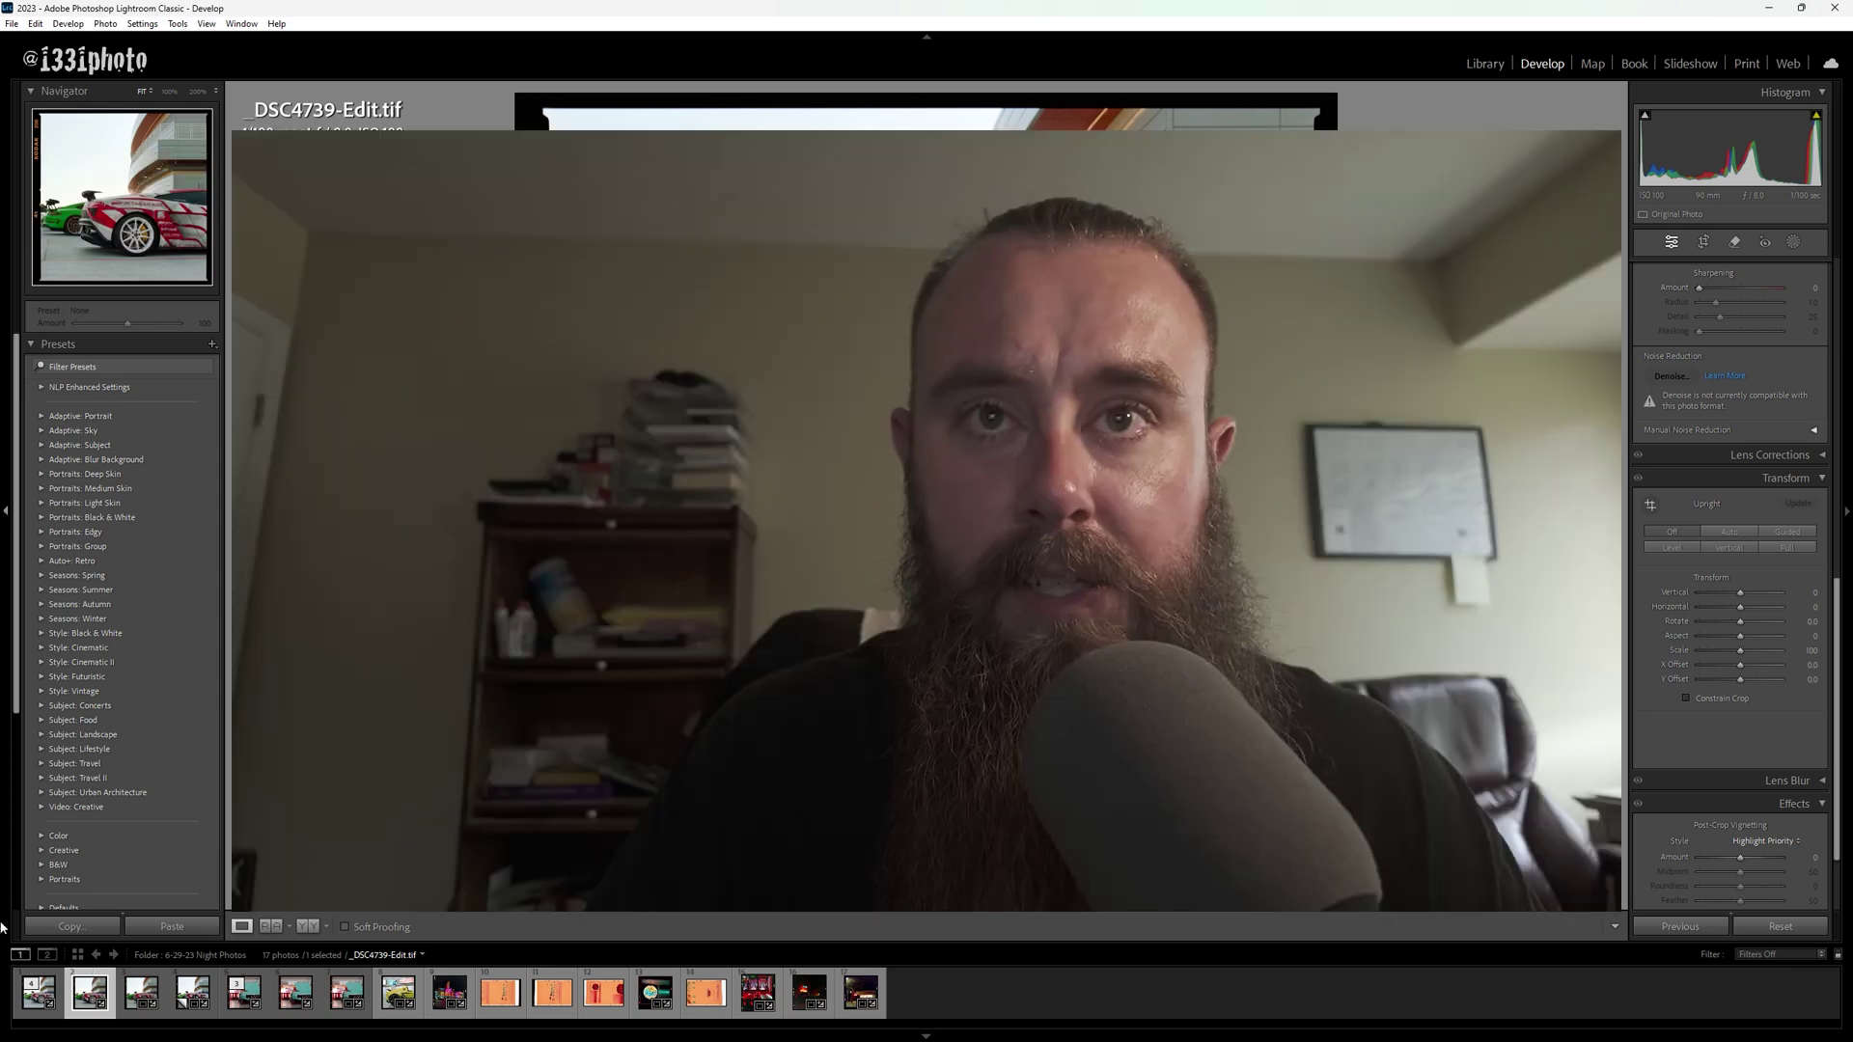
left_click(39, 981)
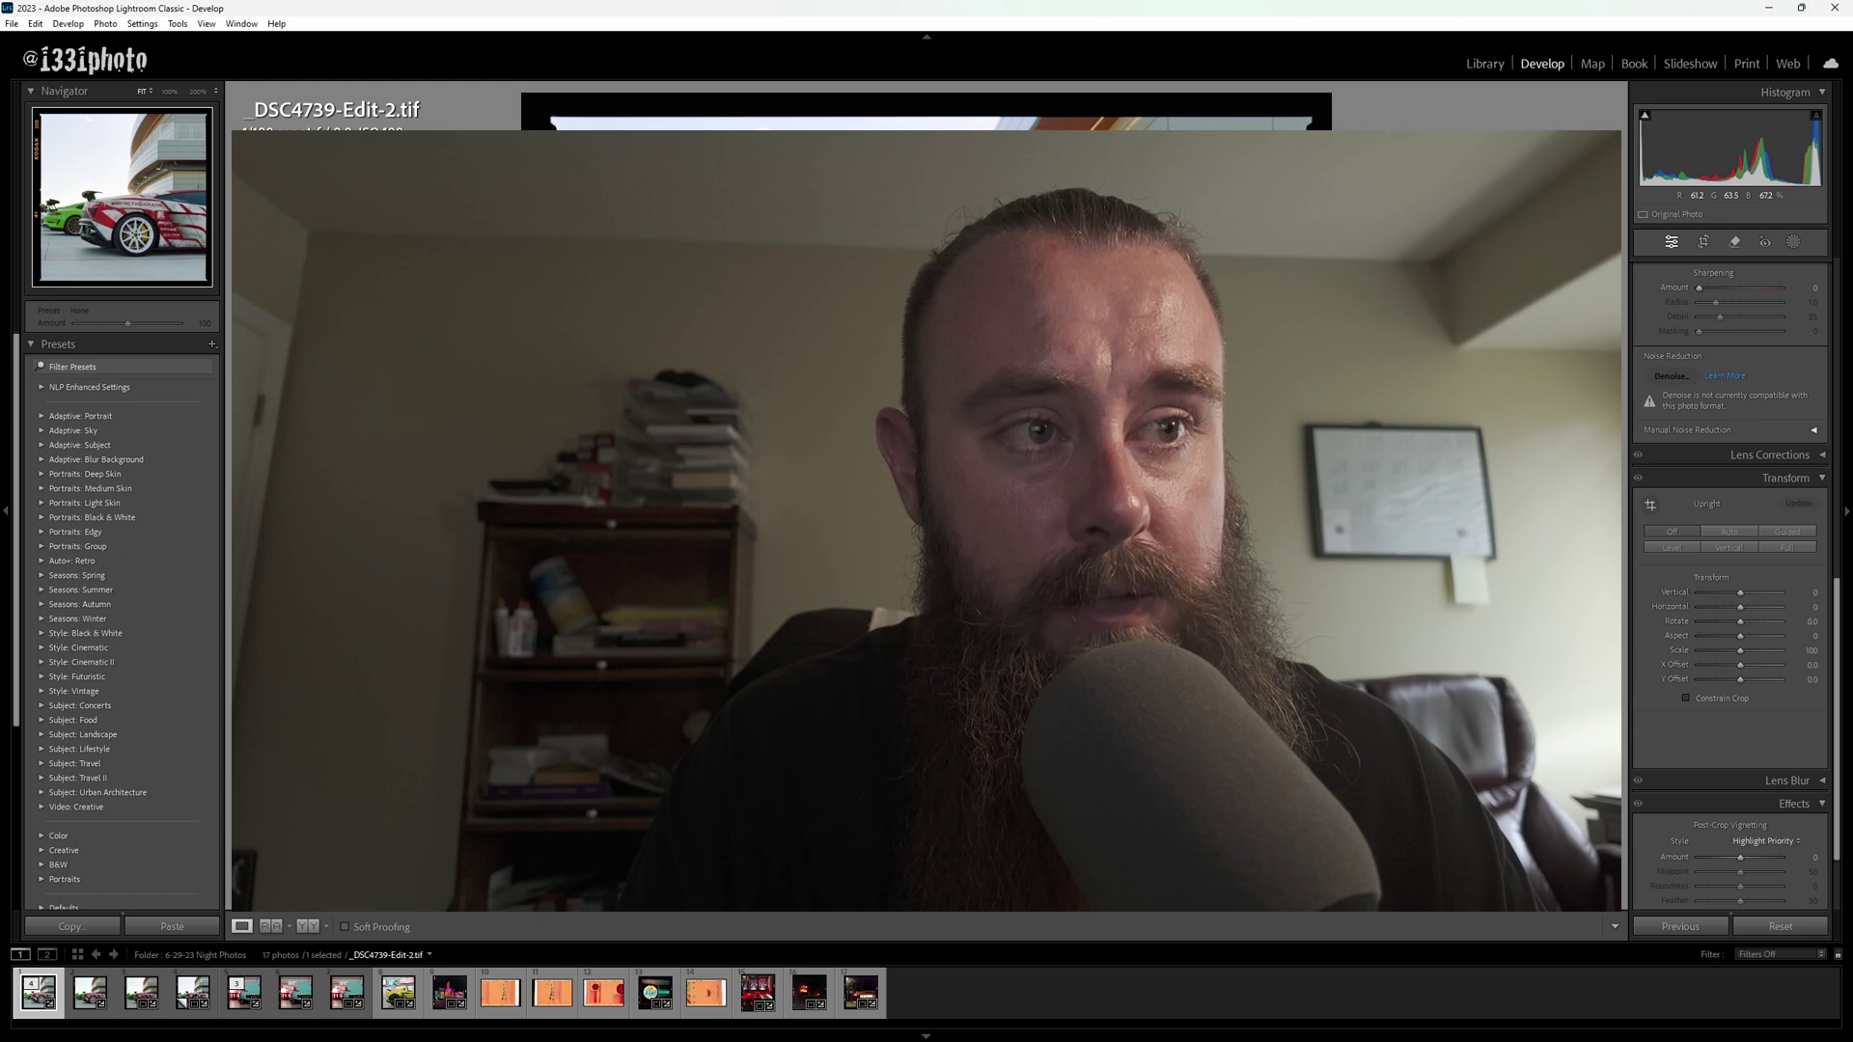
left_click(89, 992)
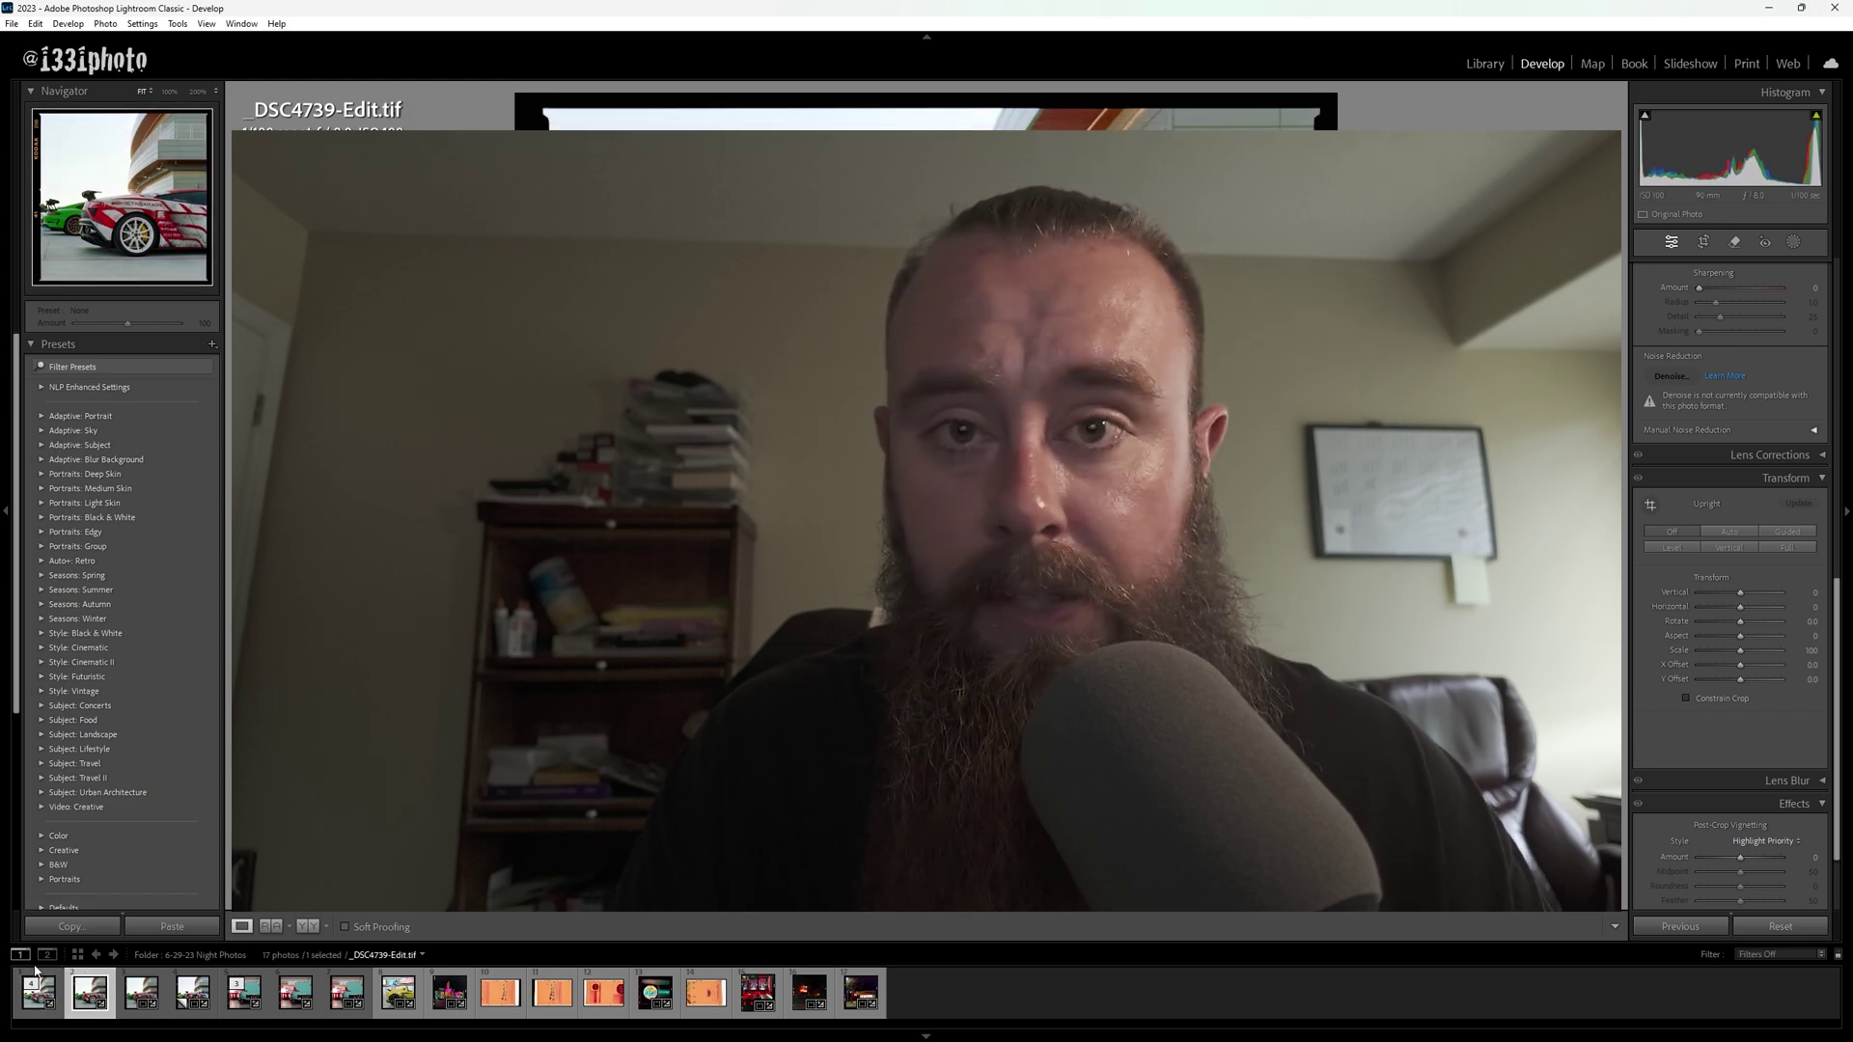
left_click(35, 975)
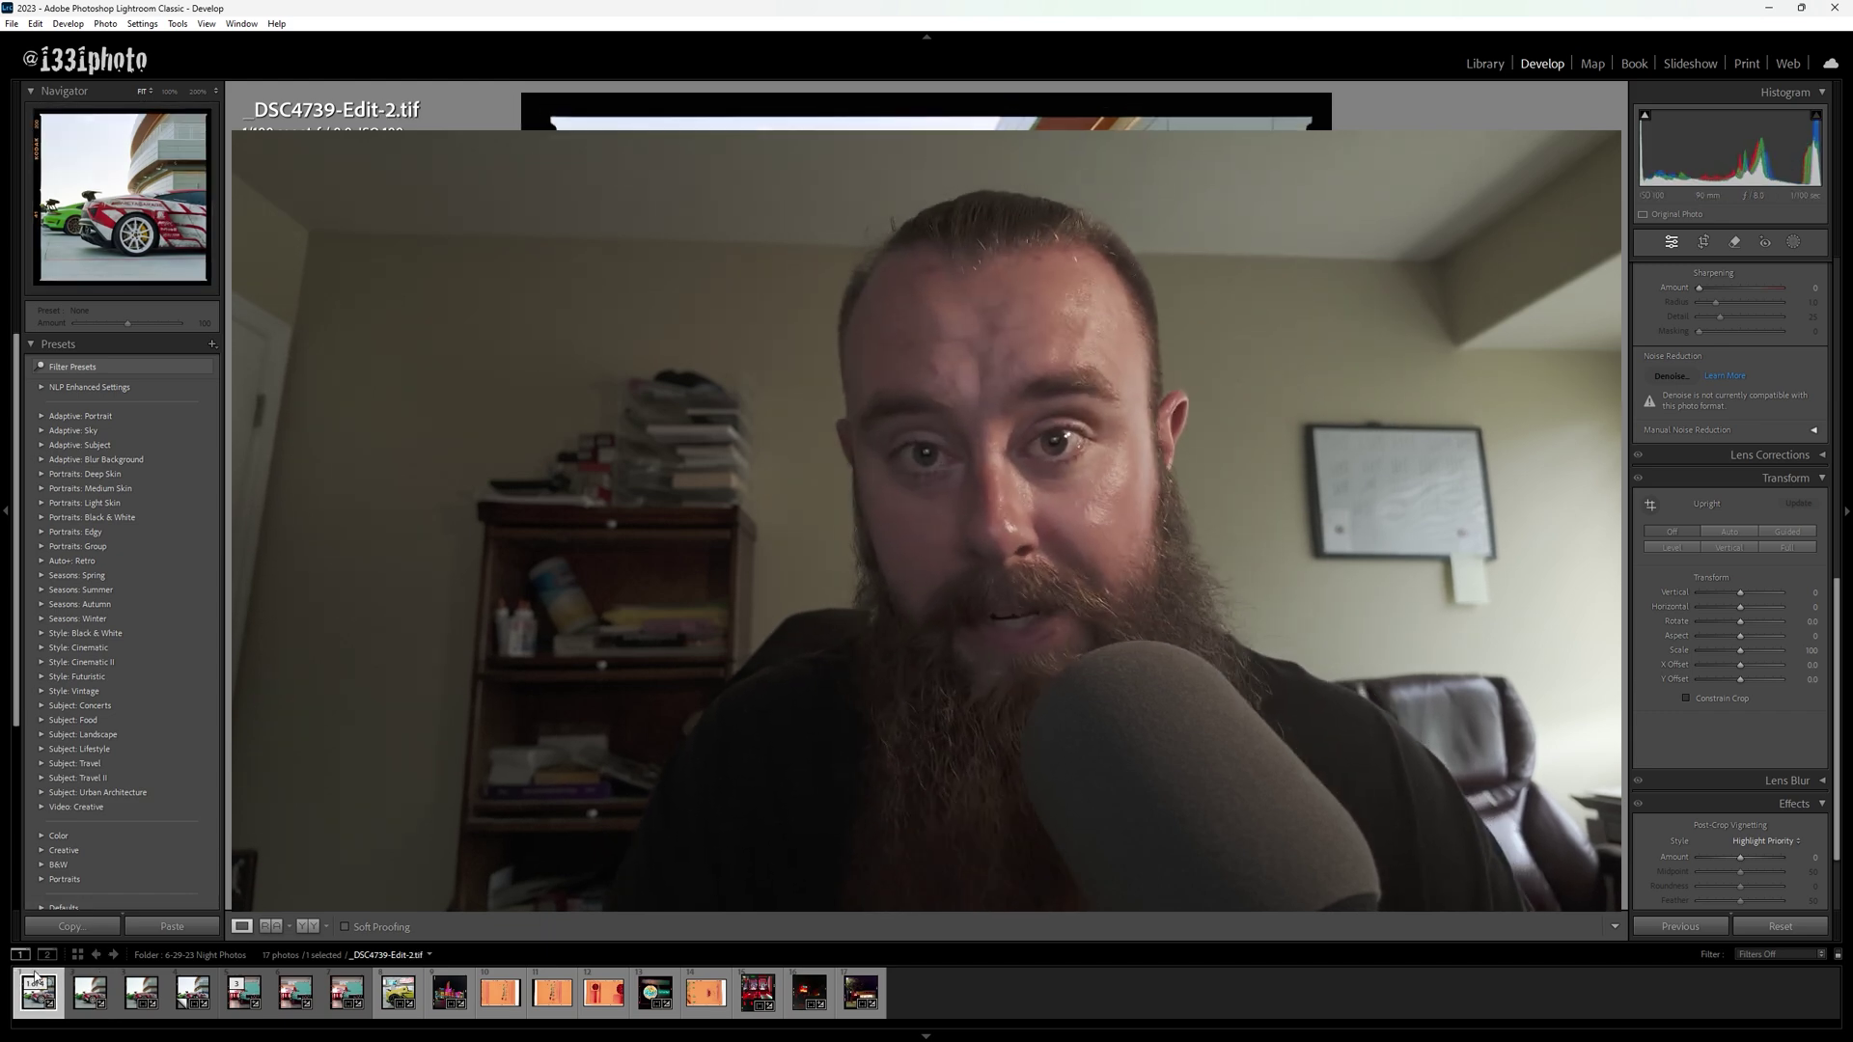